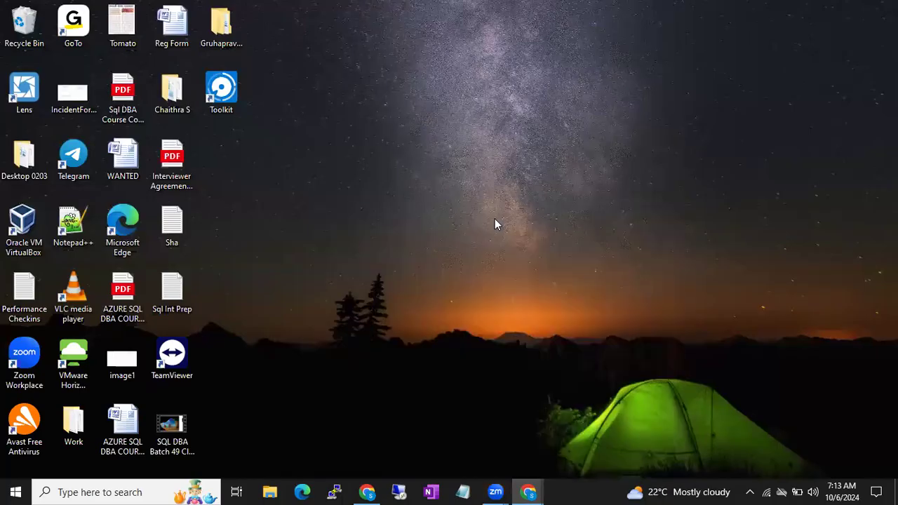
- Refresh the desktop and run Oracle VM VirtualBox as administrator, allowing the permission request
{"action": "right_click", "coordinate": [494, 218]}
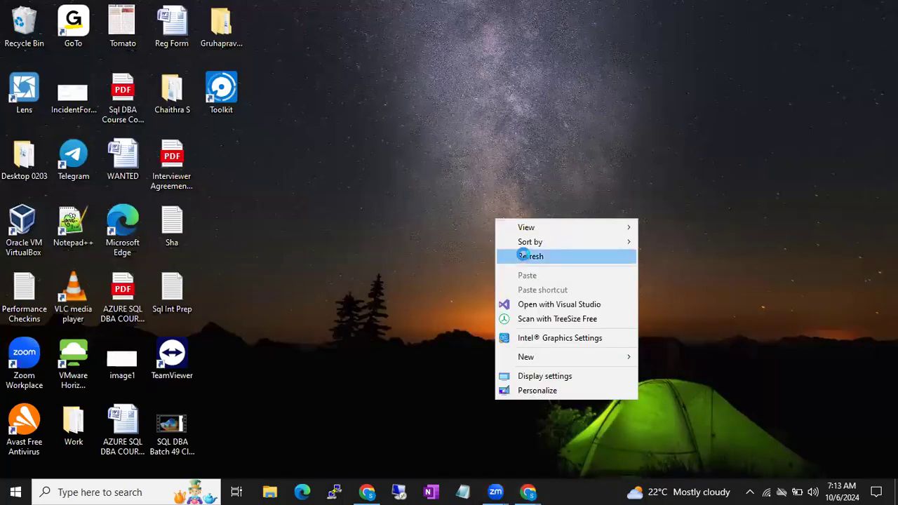
{"action": "left_click", "coordinate": [526, 256]}
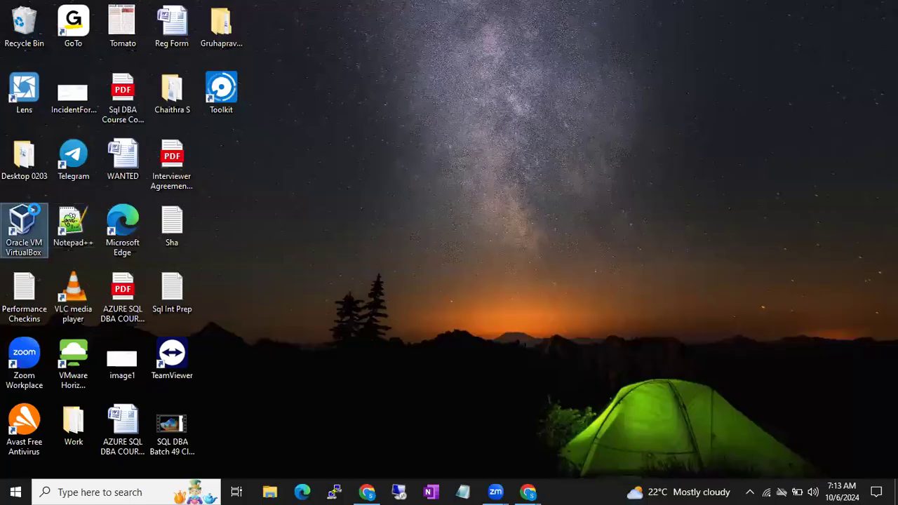
{"action": "right_click", "coordinate": [33, 223]}
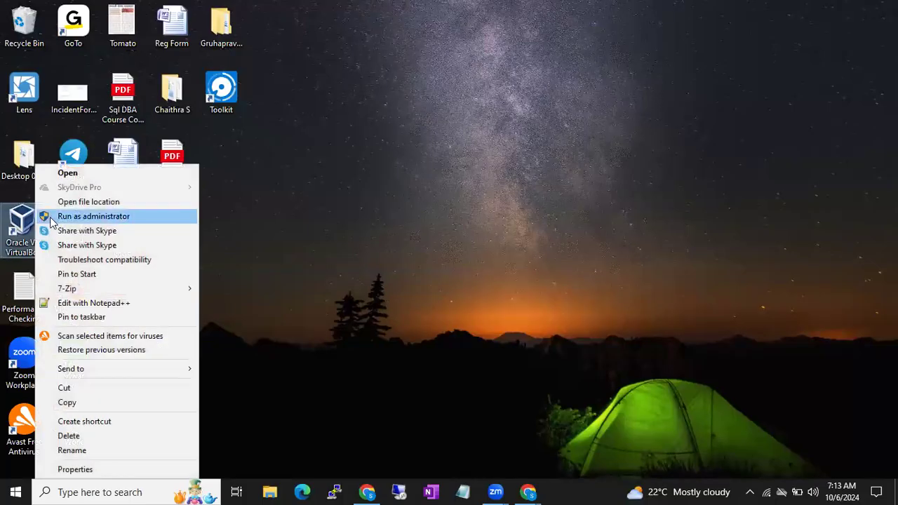
{"action": "left_click", "coordinate": [50, 217]}
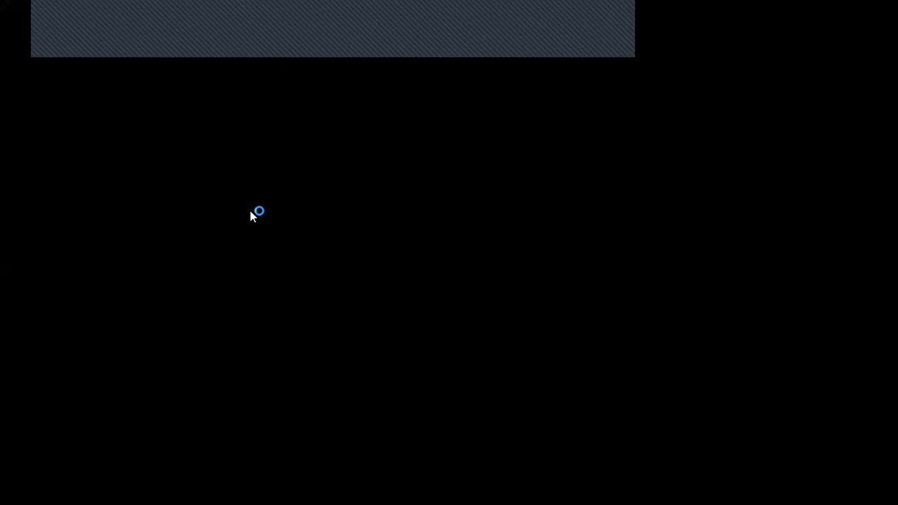
{"action": "left_click", "coordinate": [347, 340]}
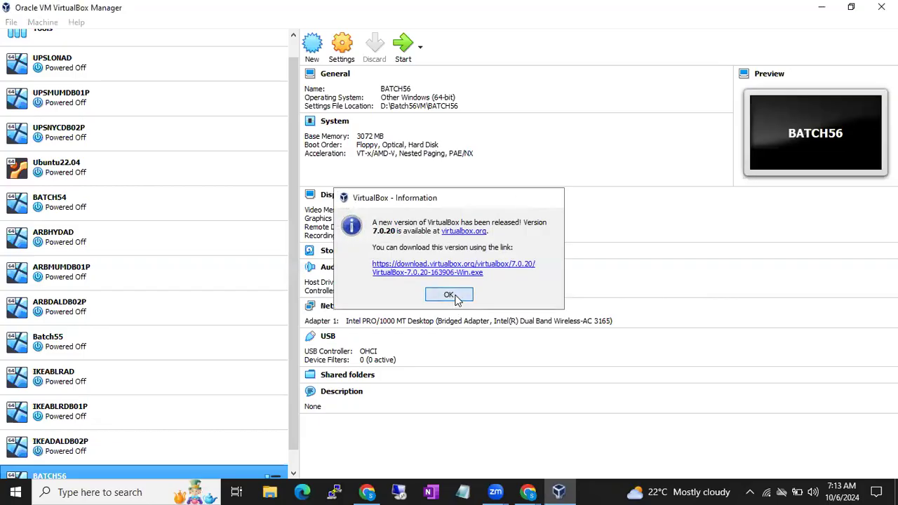
- Dismiss the VirtualBox update notice and start the BATCH56 virtual machine
{"action": "left_click", "coordinate": [449, 294]}
{"action": "scroll", "coordinate": [116, 380], "scroll_direction": "down", "scroll_amount": 1}
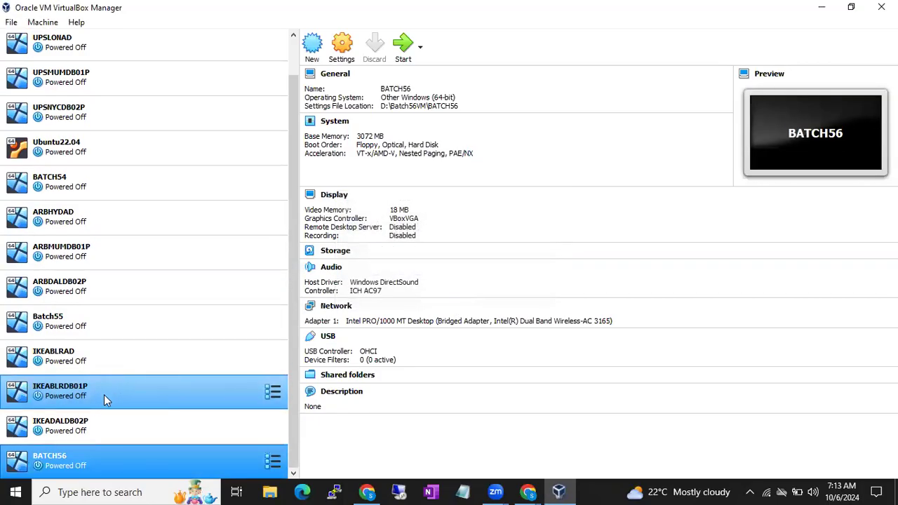
{"action": "double_click", "coordinate": [52, 459]}
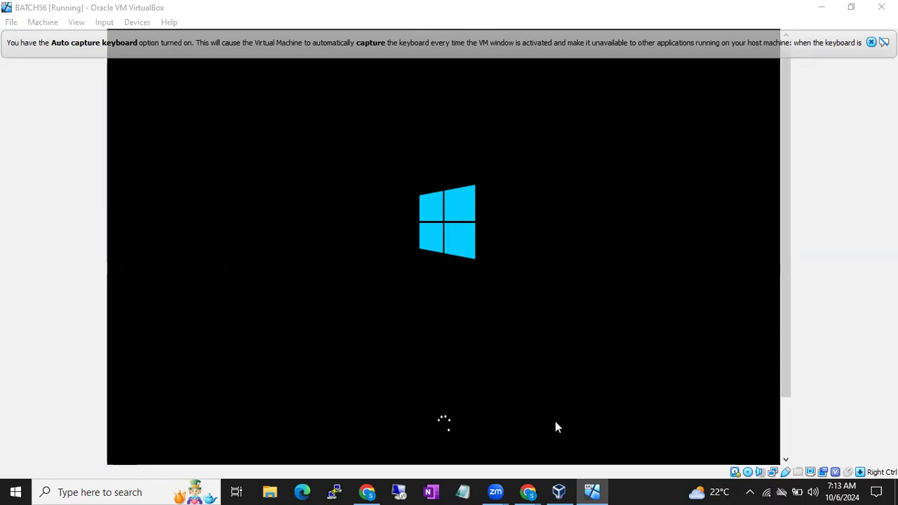
- Switch to the B56 Running Notes document and add the list item "Laptop OS should Windows 10 Pro or 11 Pro" below item 2, "RDP"
{"action": "mouse_move", "coordinate": [526, 490]}
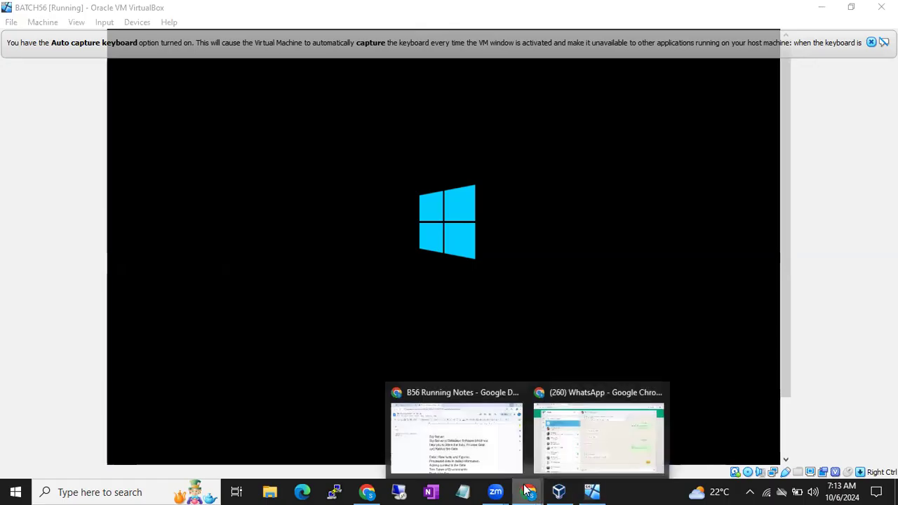
{"action": "left_click", "coordinate": [484, 456]}
{"action": "scroll", "coordinate": [445, 310], "scroll_direction": "down", "scroll_amount": 3}
{"action": "scroll", "coordinate": [446, 310], "scroll_direction": "down", "scroll_amount": 20}
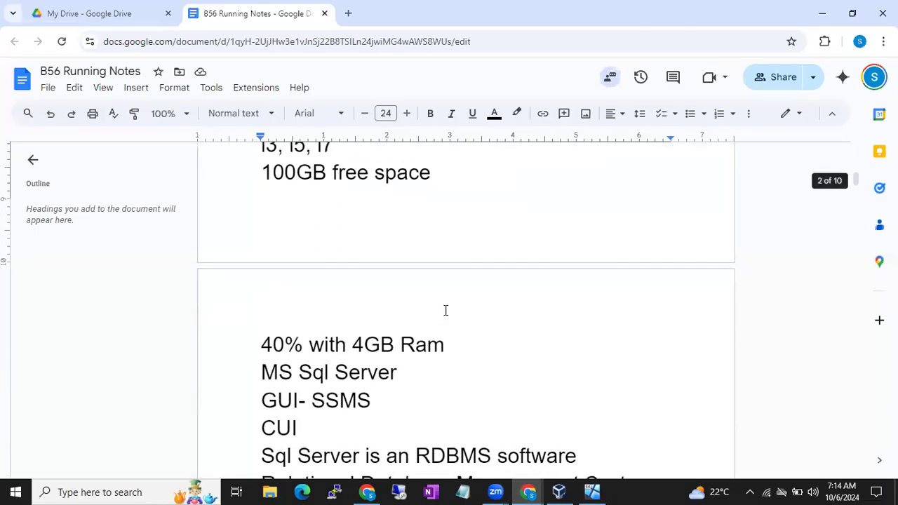
{"action": "scroll", "coordinate": [446, 310], "scroll_direction": "down", "scroll_amount": 20}
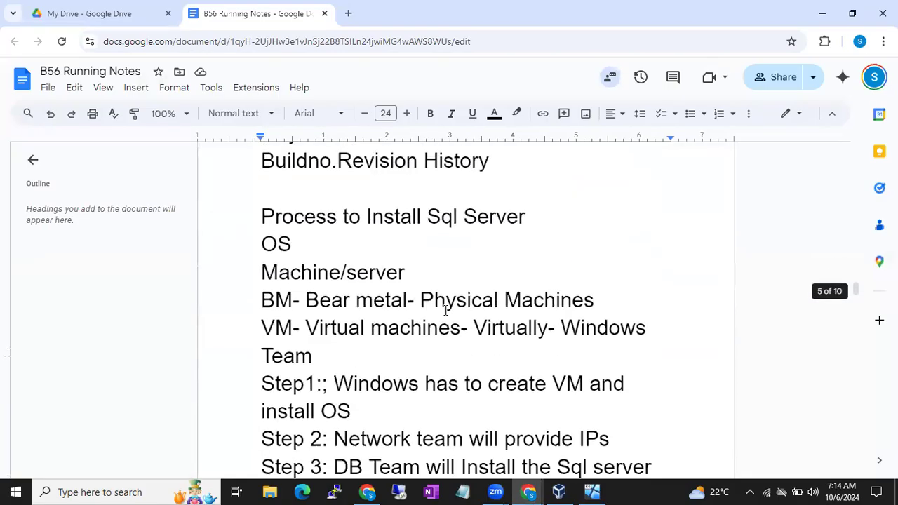
{"action": "scroll", "coordinate": [445, 310], "scroll_direction": "down", "scroll_amount": 15}
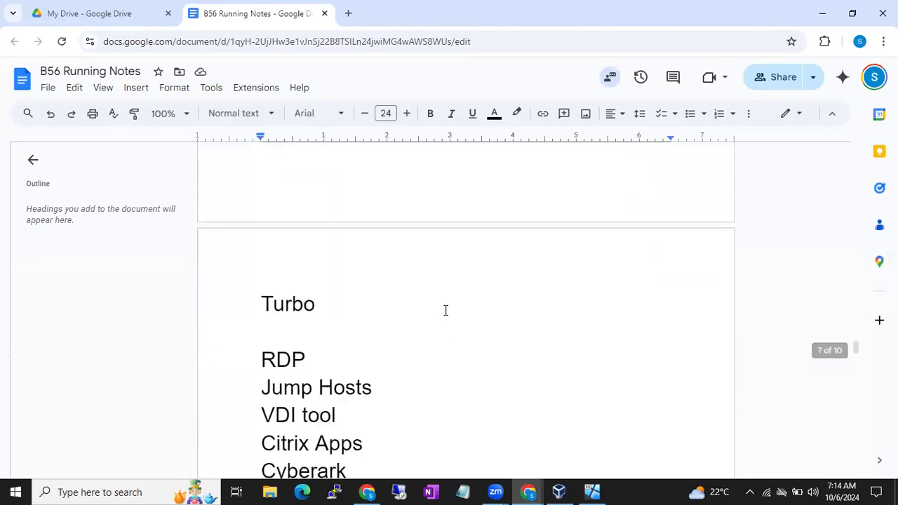
{"action": "scroll", "coordinate": [446, 310], "scroll_direction": "down", "scroll_amount": 2}
{"action": "left_click", "coordinate": [393, 305]}
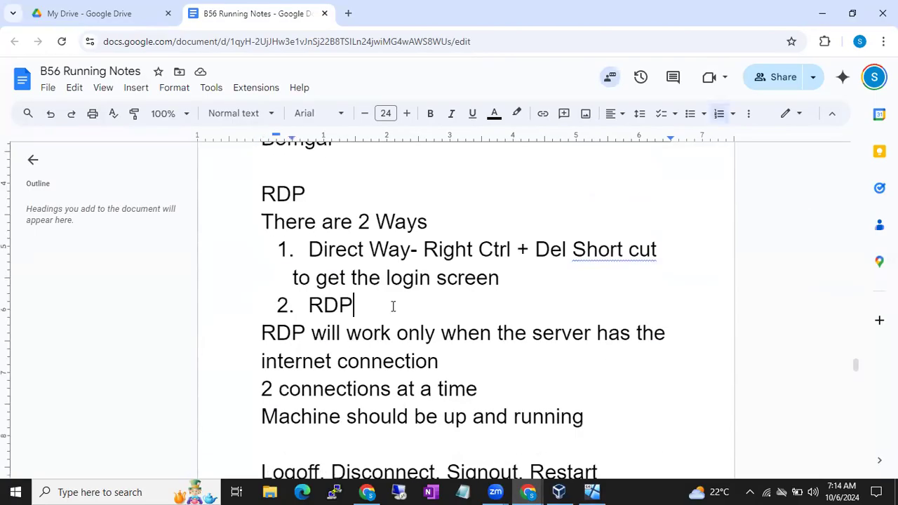
{"action": "key", "text": "Return"}
{"action": "type", "text": "Laop"}
{"action": "key", "text": "BackSpace"}
{"action": "key", "text": "BackSpace"}
{"action": "type", "text": "ptop OS should Windows 10 Pro or 11 Pro"}
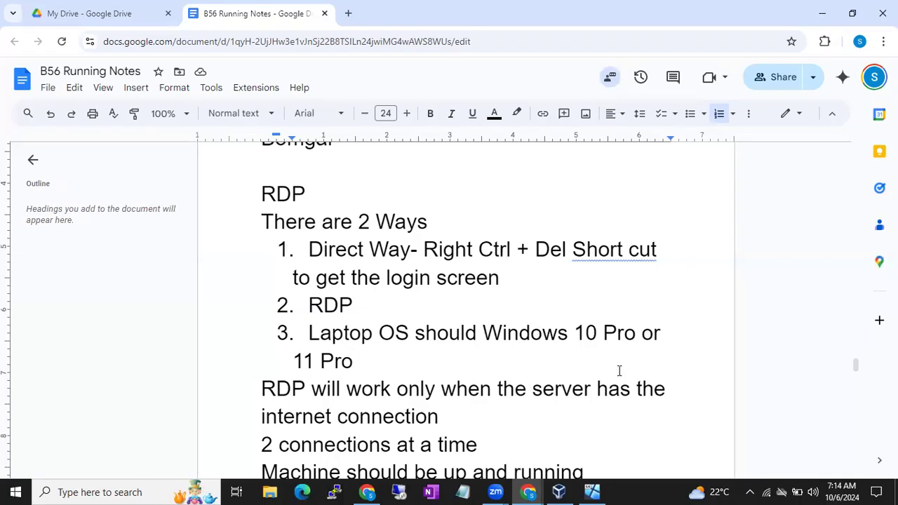
- Run msinfo32 on the host machine and examine the OS Name entry in the system summary
{"action": "left_click", "coordinate": [633, 490]}
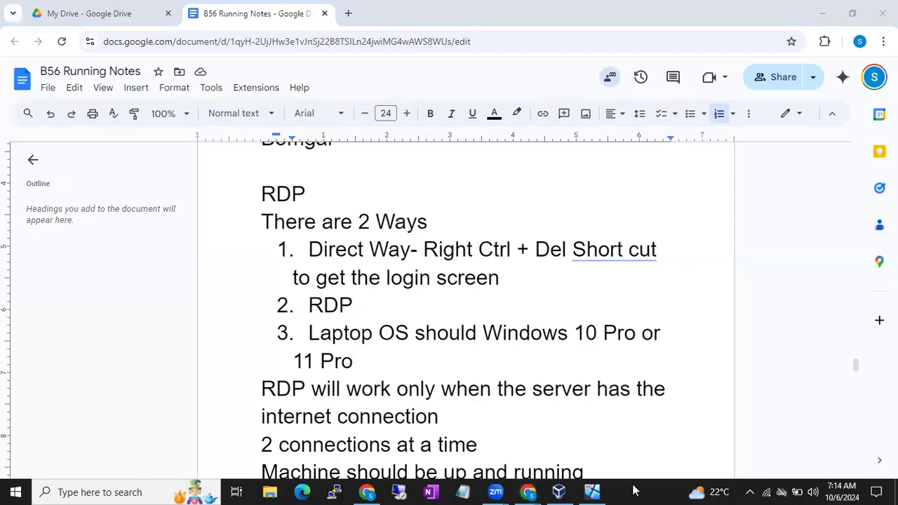
{"action": "key", "text": "super+r"}
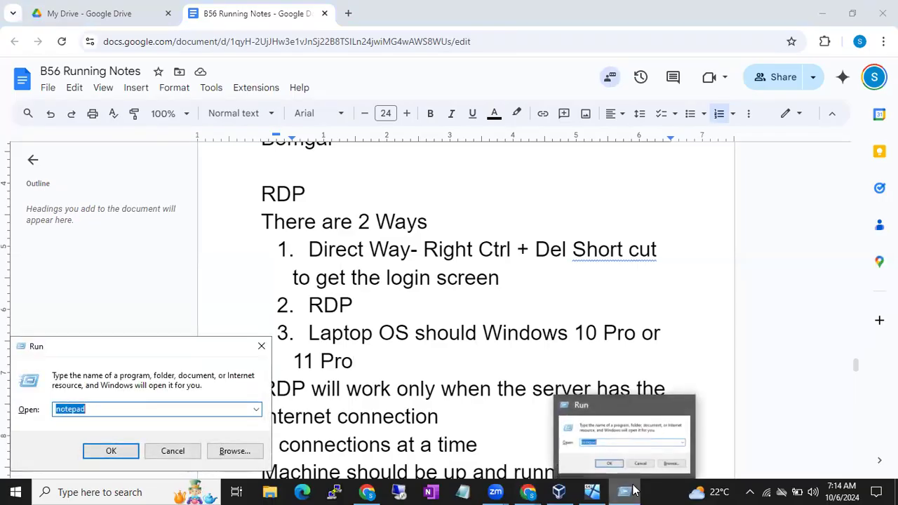
{"action": "type", "text": "msin"}
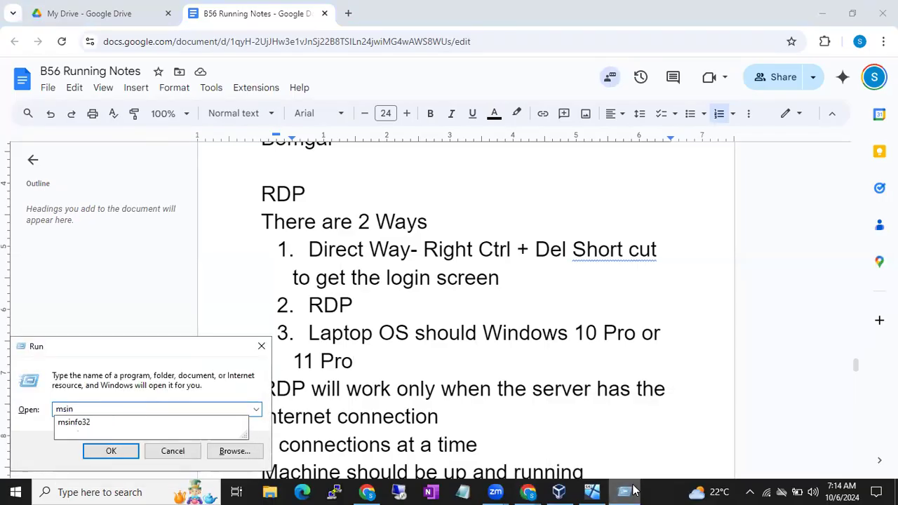
{"action": "key", "text": "Down"}
{"action": "key", "text": "Return"}
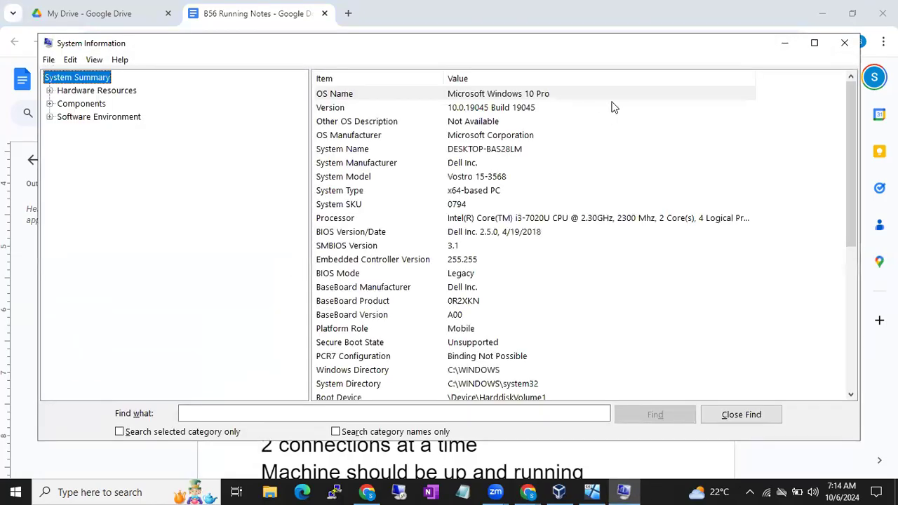
{"action": "left_click", "coordinate": [534, 95]}
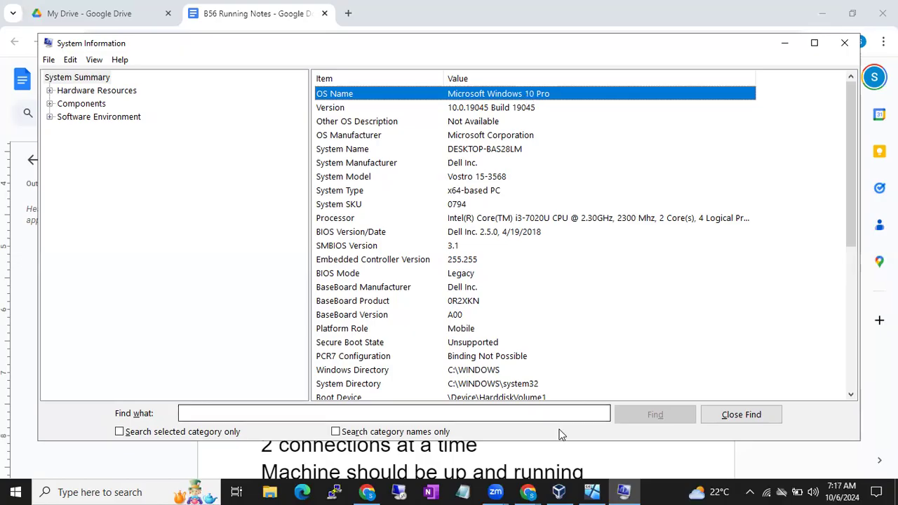
- In VirtualBox Manager, set BATCH56's network Adapter 1 to Bridged Adapter, expand its advanced options and accept the settings
{"action": "left_click", "coordinate": [559, 491]}
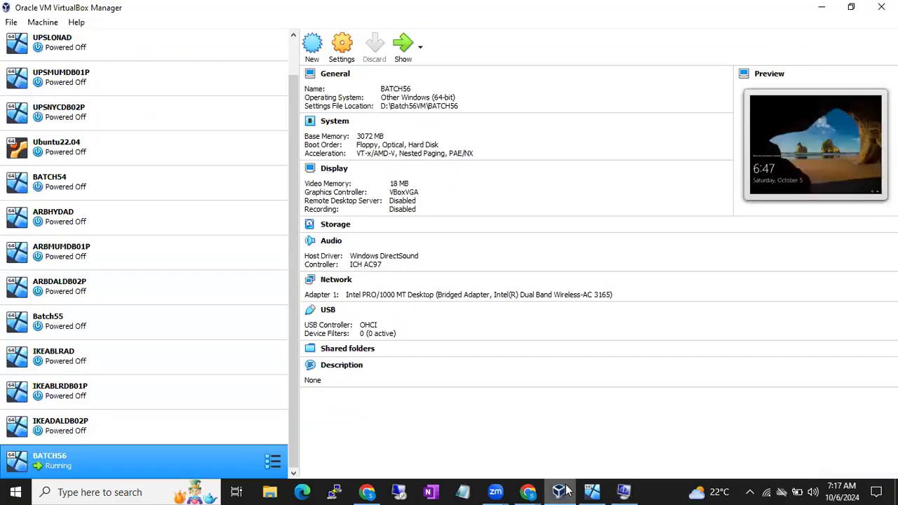
{"action": "right_click", "coordinate": [112, 460]}
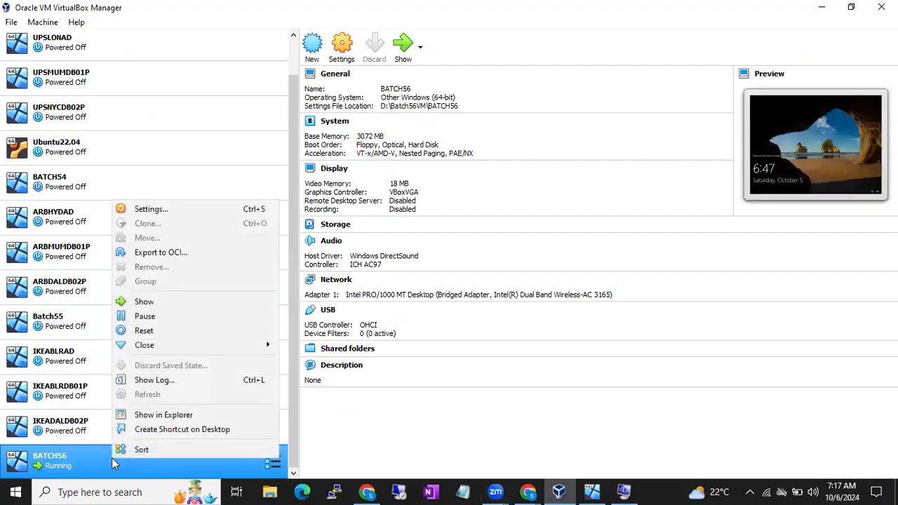
{"action": "left_click", "coordinate": [178, 210]}
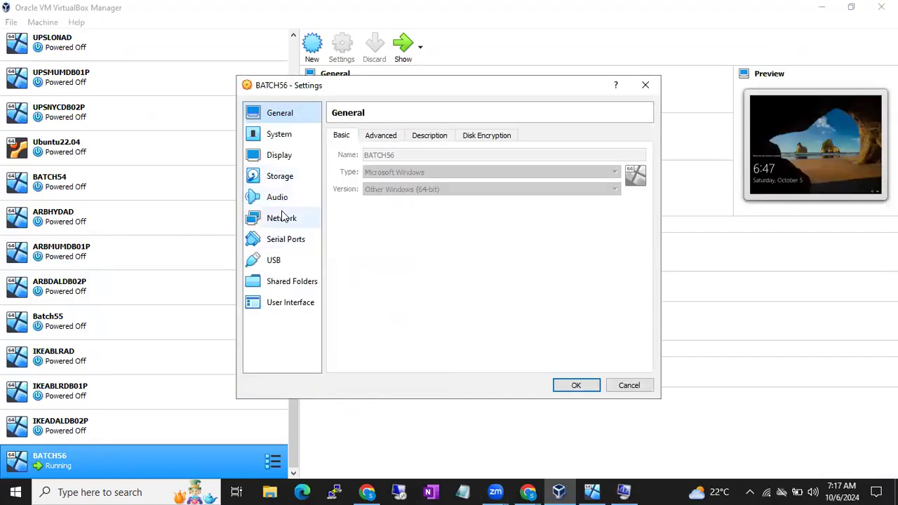
{"action": "left_click", "coordinate": [282, 218]}
{"action": "left_click", "coordinate": [426, 171]}
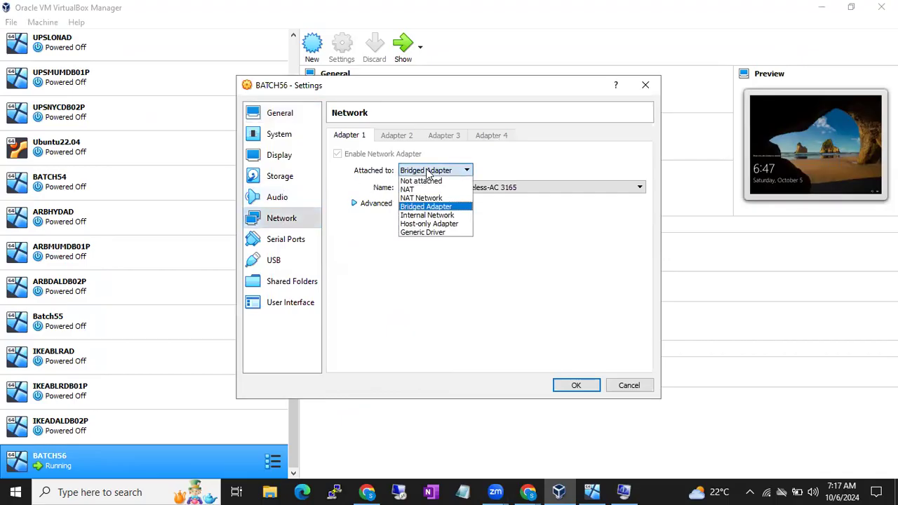
{"action": "left_click", "coordinate": [439, 207]}
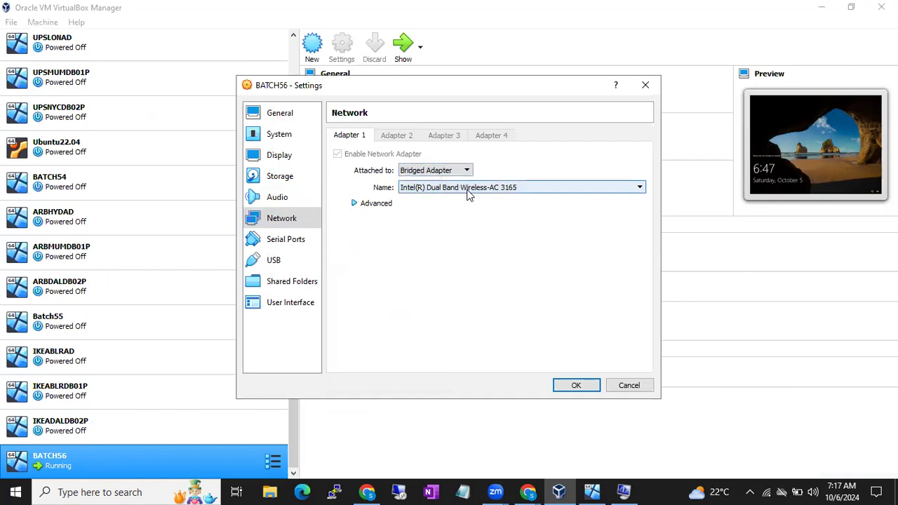
{"action": "left_click", "coordinate": [354, 203]}
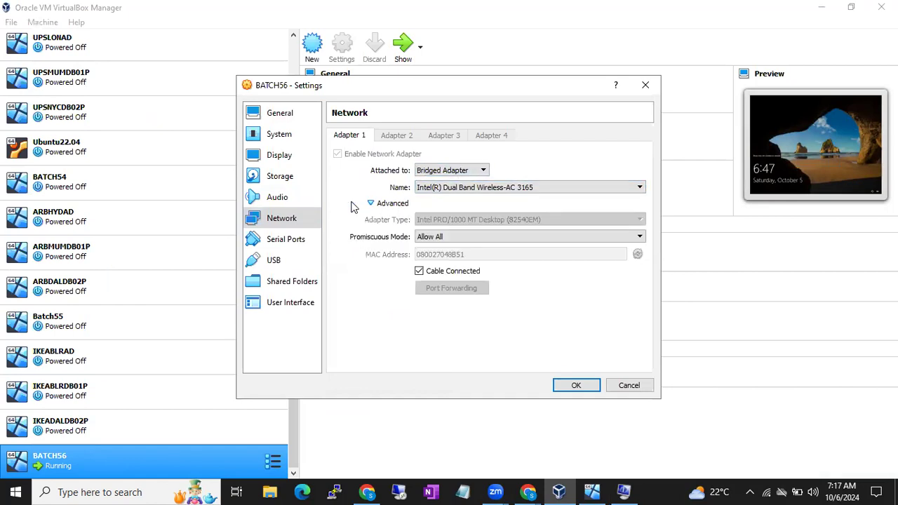
{"action": "left_click", "coordinate": [575, 386]}
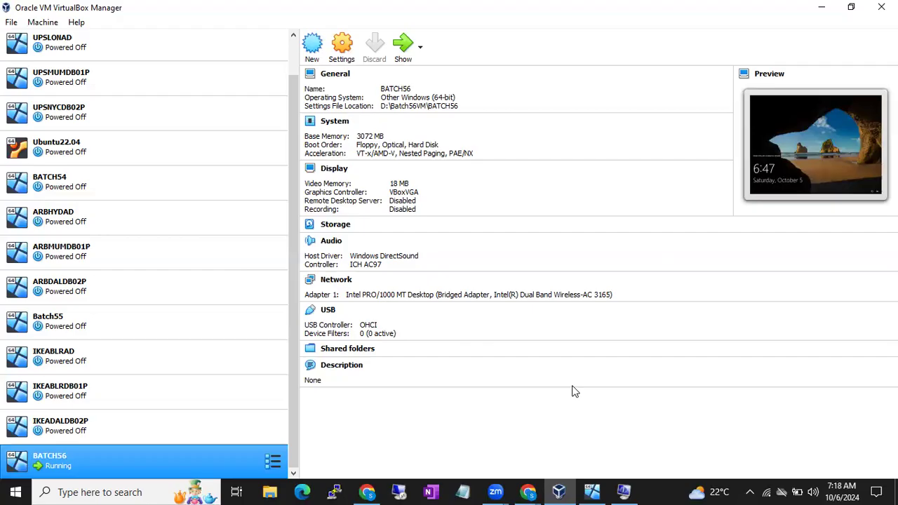
- Unlock the BATCH56 virtual machine, sign in as Administrator with the account password, and minimize Server Manager
{"action": "left_click", "coordinate": [592, 492]}
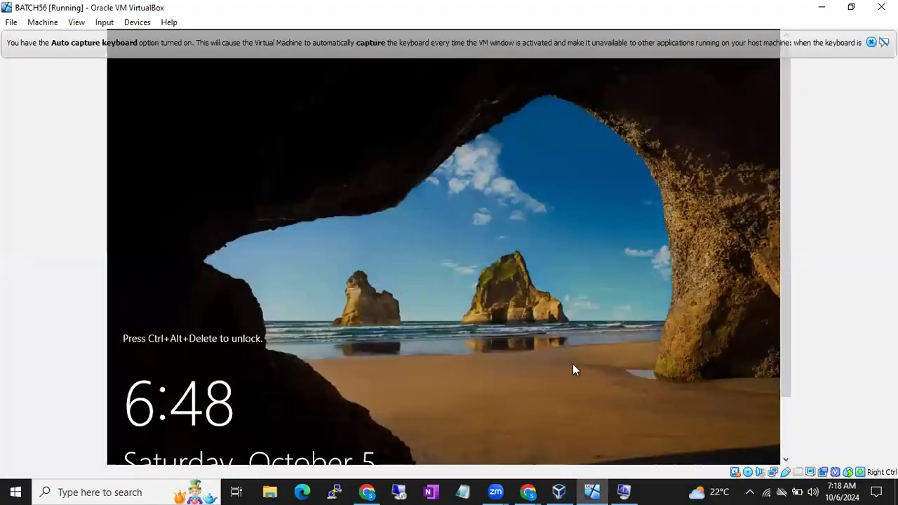
{"action": "key", "text": "ctrl+alt+Delete"}
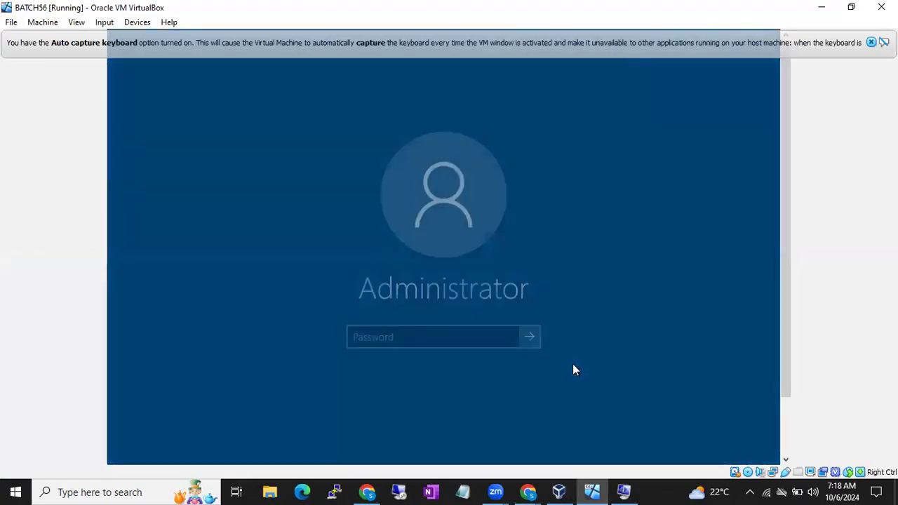
{"action": "type", "text": "•••"}
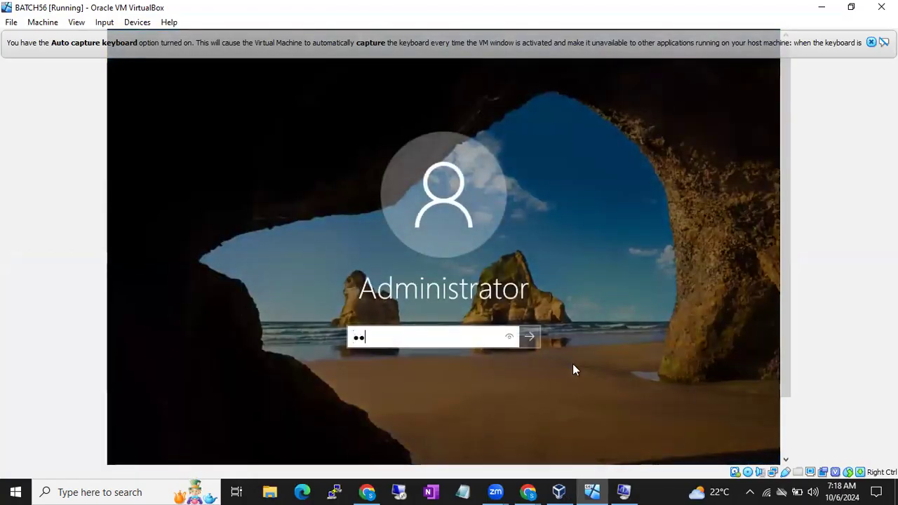
{"action": "type", "text": "•••••"}
{"action": "key", "text": "Return"}
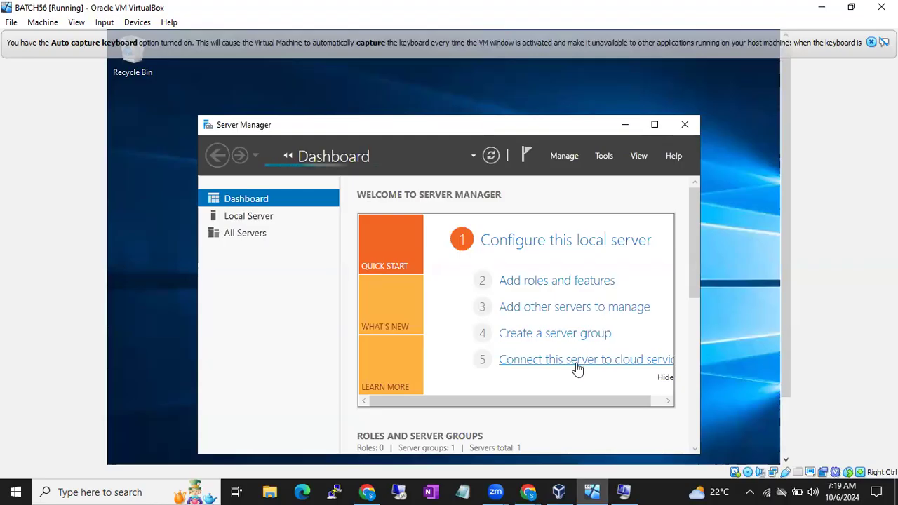
{"action": "left_click", "coordinate": [622, 126]}
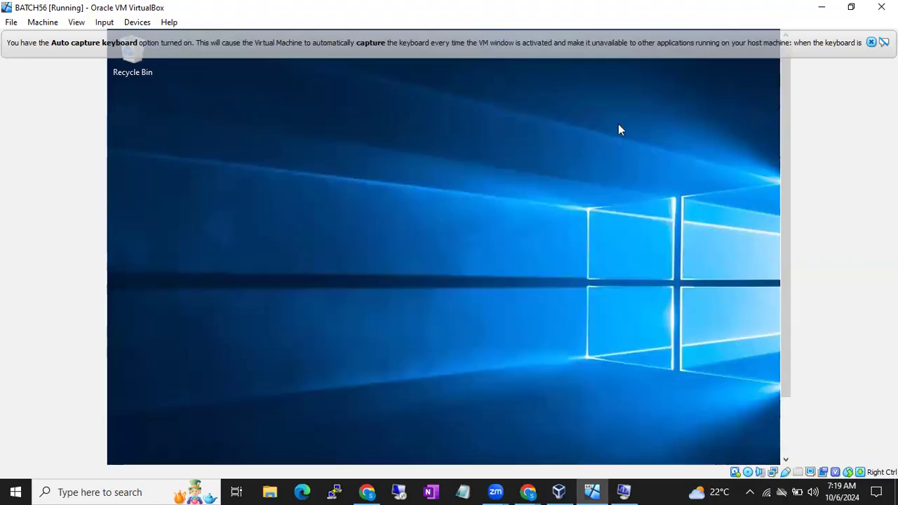
- Open Remote Desktop Connection on the host and move its window to one side of the virtual machine's desktop
{"action": "left_click", "coordinate": [403, 493]}
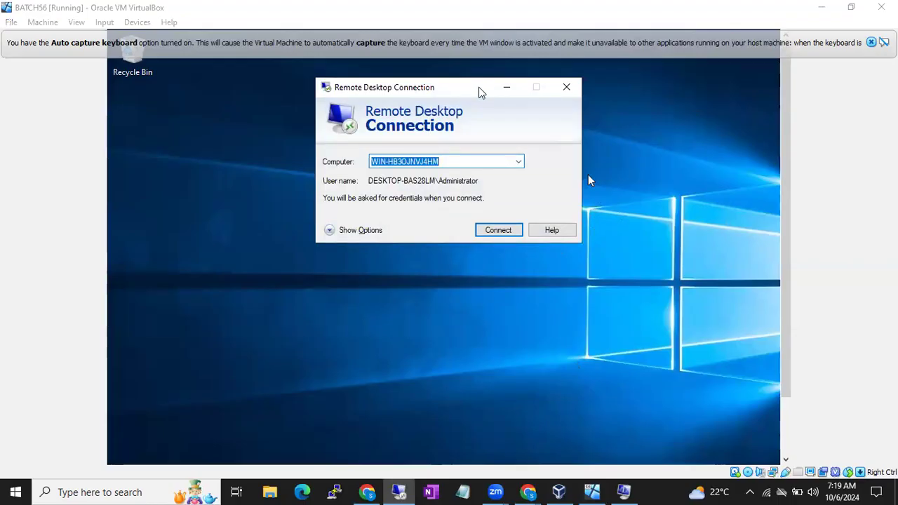
{"action": "left_click_drag", "start_coordinate": [477, 90], "coordinate": [740, 124]}
{"action": "key", "text": "Return"}
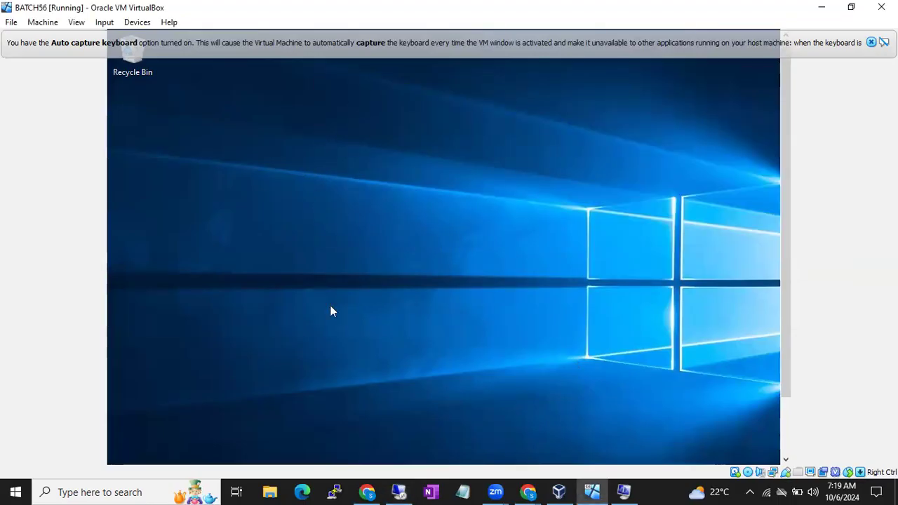
{"action": "left_click_drag", "start_coordinate": [790, 280], "coordinate": [789, 331]}
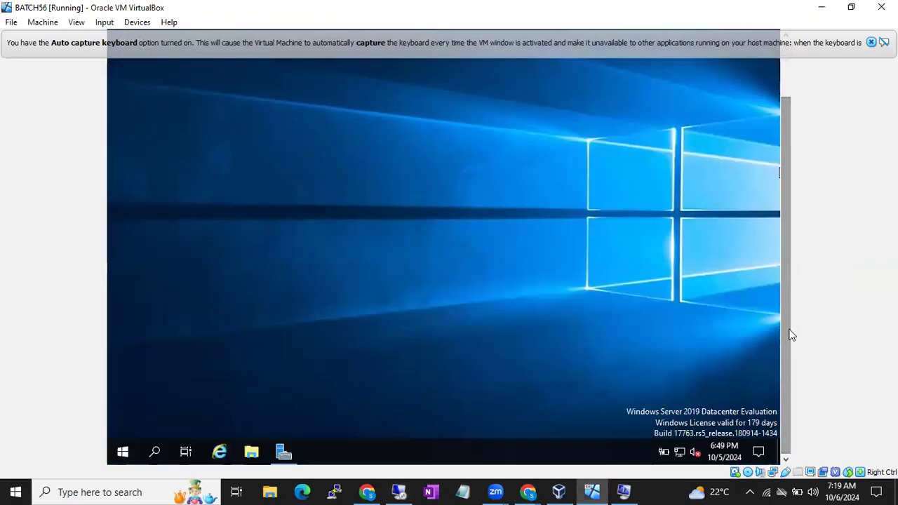
- Close the System Information window and bring Remote Desktop Connection back to the front
{"action": "left_click", "coordinate": [622, 491]}
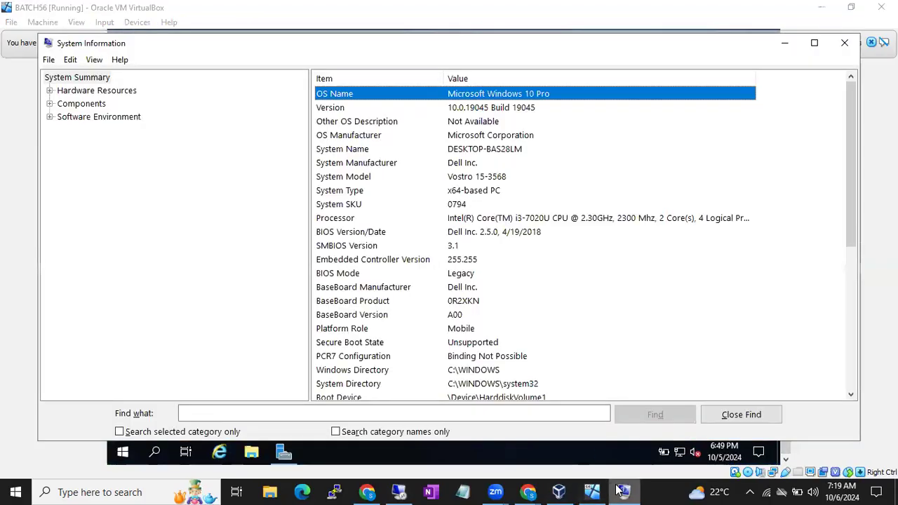
{"action": "left_click", "coordinate": [838, 45]}
{"action": "left_click", "coordinate": [399, 491]}
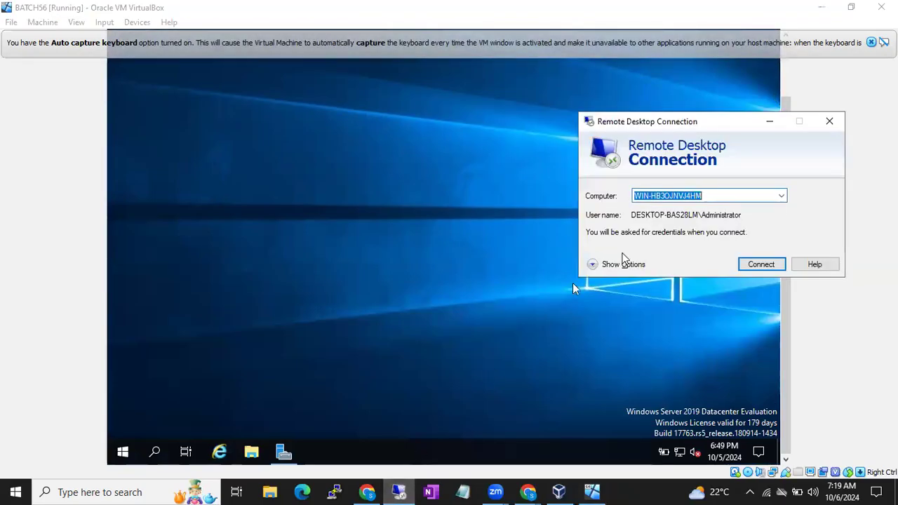
- Connect to WIN-HB3OJNVJ4HM with the Administrator account's password and accept the connection despite the certificate errors
{"action": "left_click", "coordinate": [751, 263]}
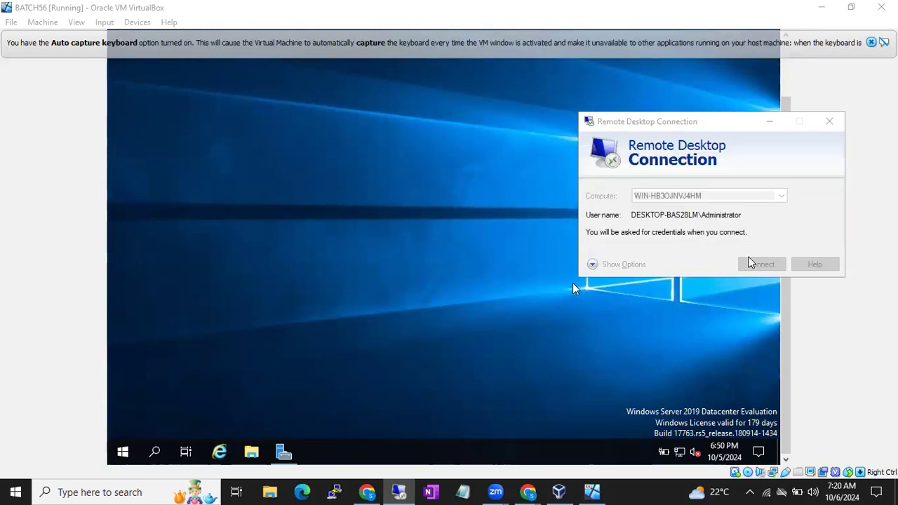
{"action": "type", "text": "***"}
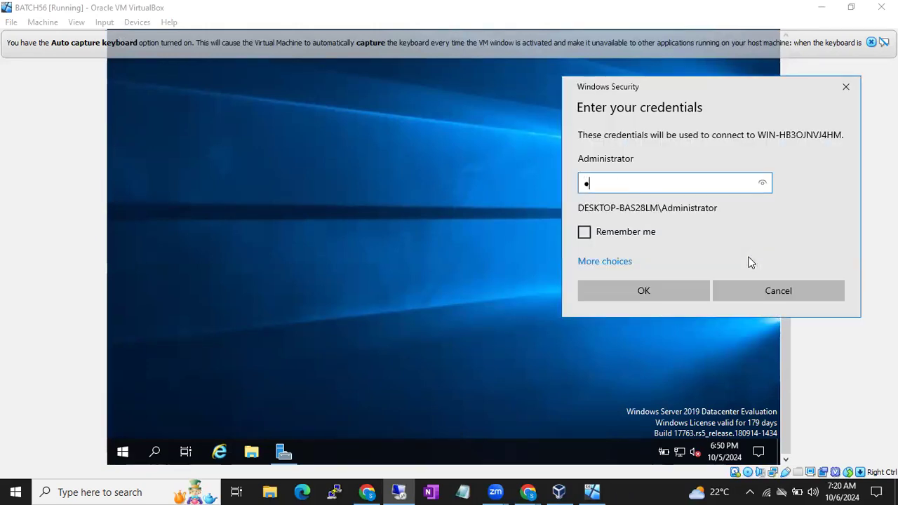
{"action": "type", "text": "*****"}
{"action": "key", "text": "Return"}
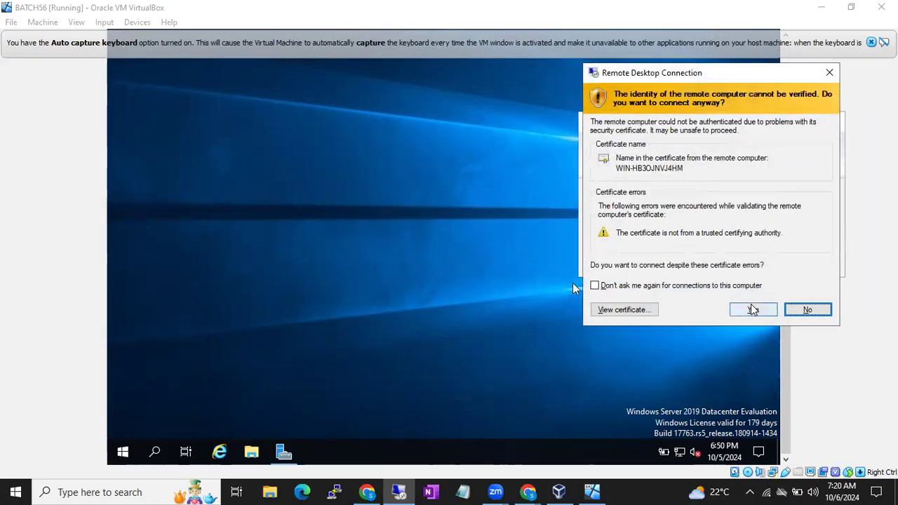
{"action": "left_click", "coordinate": [752, 307]}
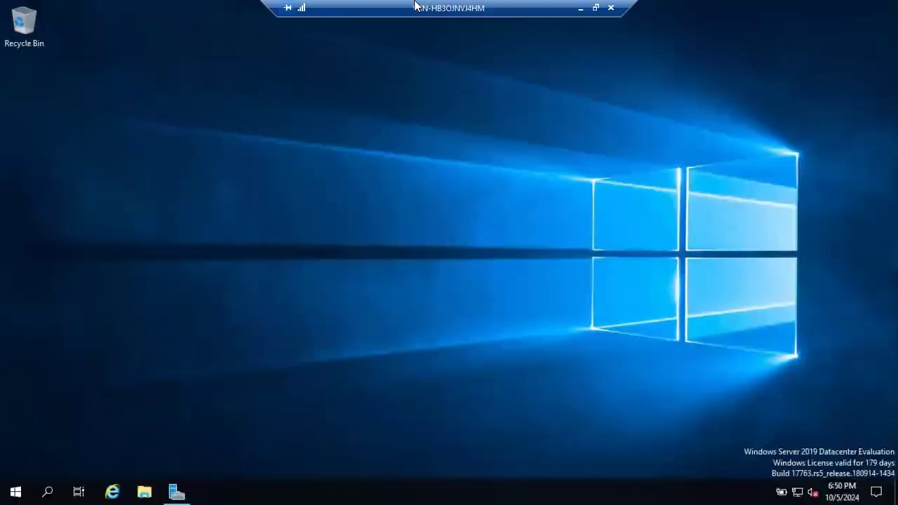
- Slide the remote session's connection bar aside so it clears the middle of the desktop
{"action": "left_click_drag", "start_coordinate": [415, 6], "coordinate": [601, 6]}
{"action": "left_click_drag", "start_coordinate": [449, 7], "coordinate": [640, 5]}
{"action": "left_click_drag", "start_coordinate": [697, 7], "coordinate": [752, 7]}
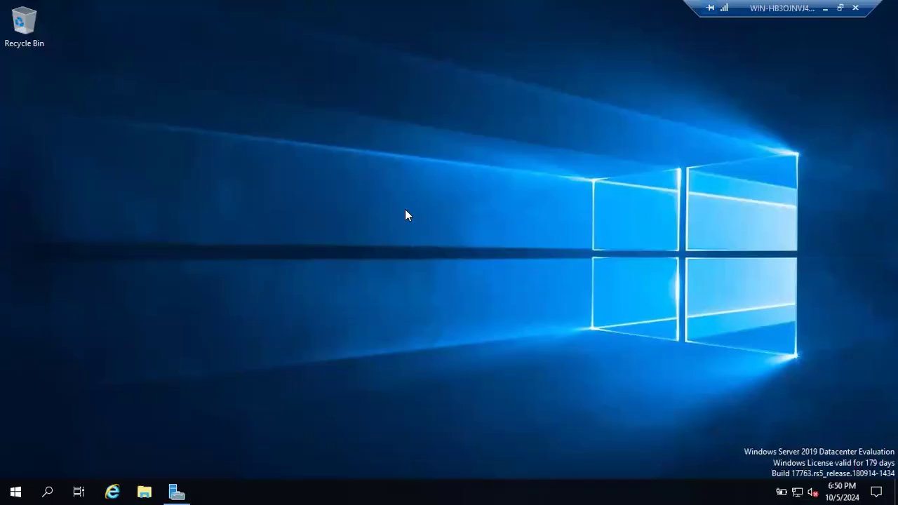
- Open File Explorer in the remote session and browse to the SqlSetup_x64_ENU CD drive (D:)
{"action": "key", "text": "super+e"}
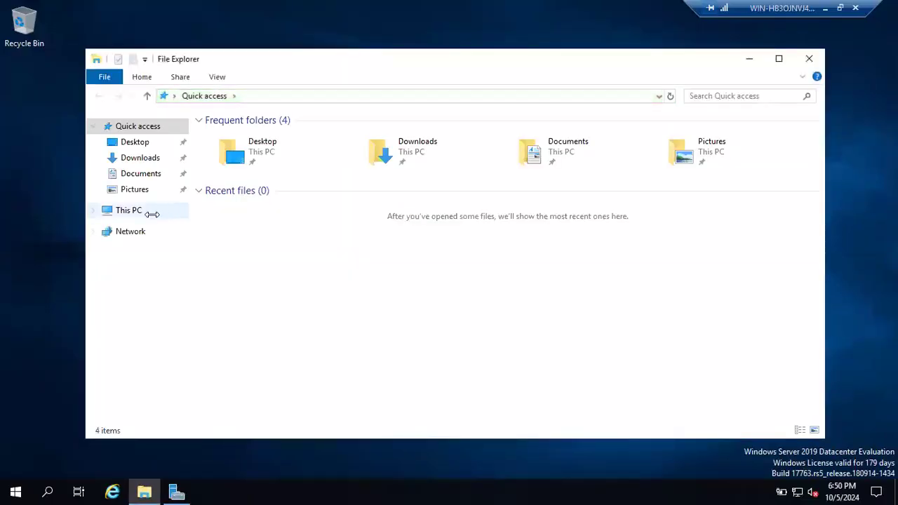
{"action": "left_click", "coordinate": [134, 214]}
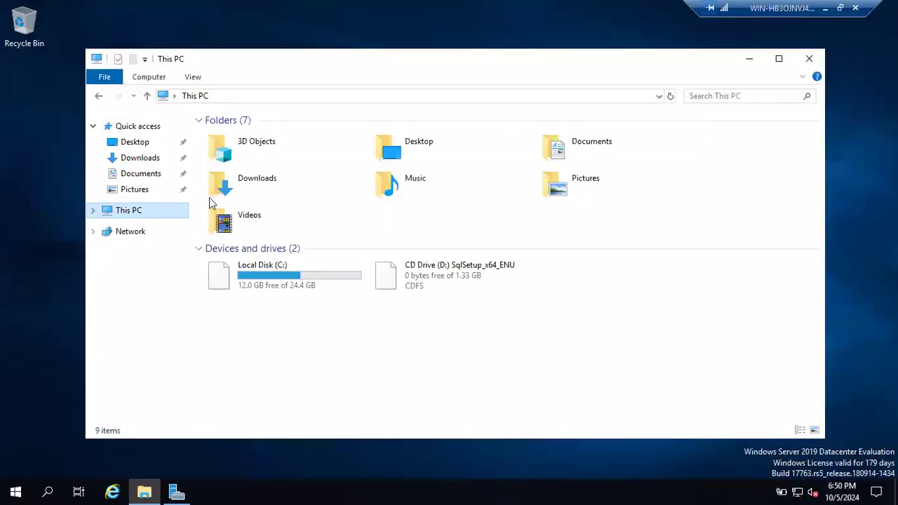
{"action": "left_click", "coordinate": [436, 270]}
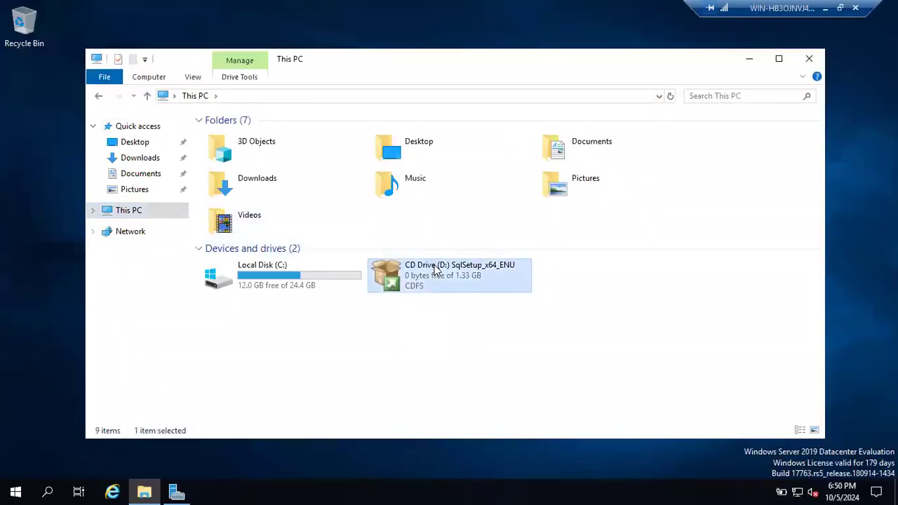
{"action": "right_click", "coordinate": [434, 266]}
{"action": "left_click", "coordinate": [442, 273]}
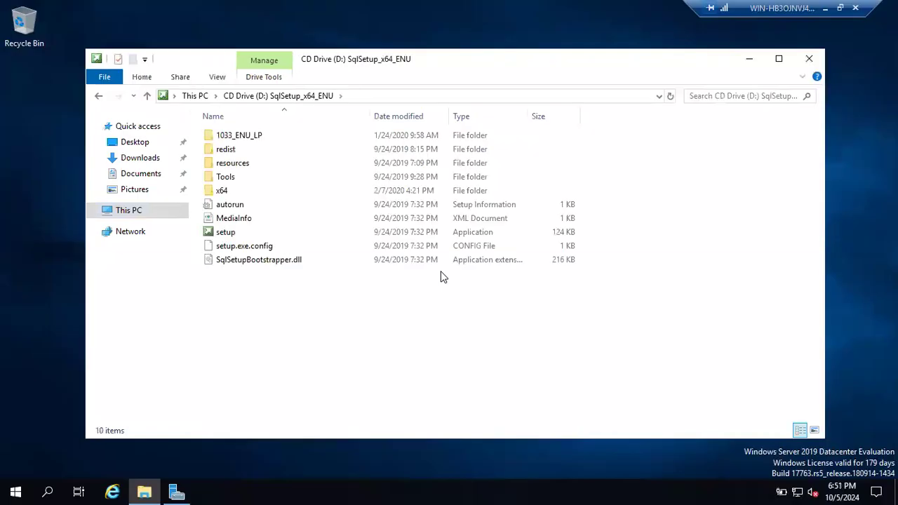
- Launch the setup application from the SQL Server disc and reposition the remote session's connection bar
{"action": "left_click", "coordinate": [241, 234]}
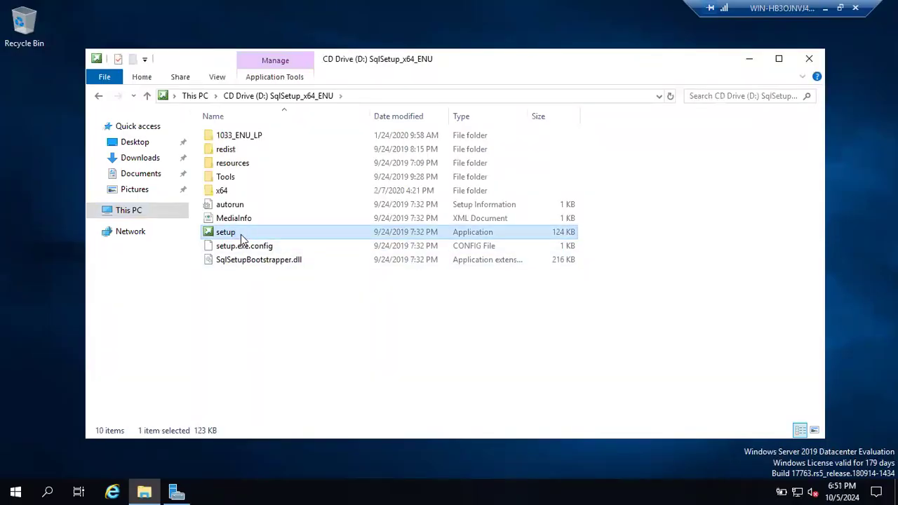
{"action": "right_click", "coordinate": [240, 234]}
{"action": "left_click", "coordinate": [266, 258]}
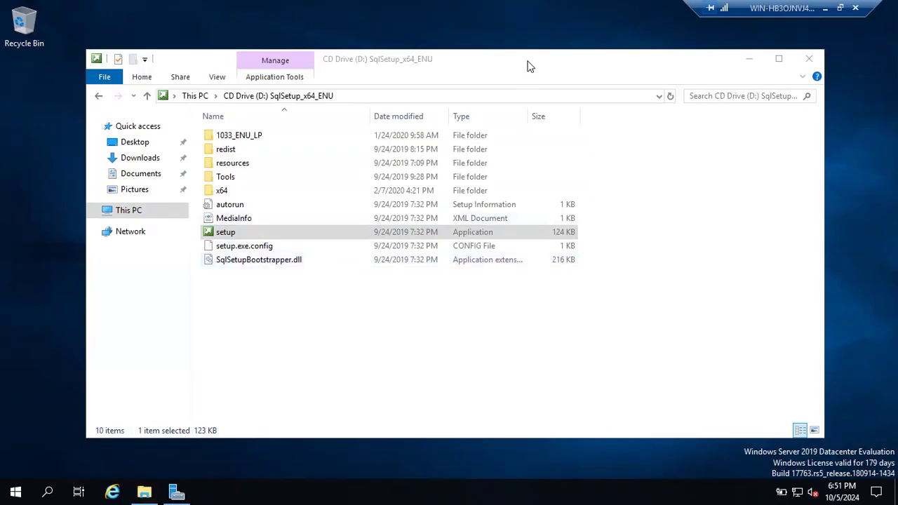
{"action": "left_click_drag", "start_coordinate": [764, 8], "coordinate": [628, 5]}
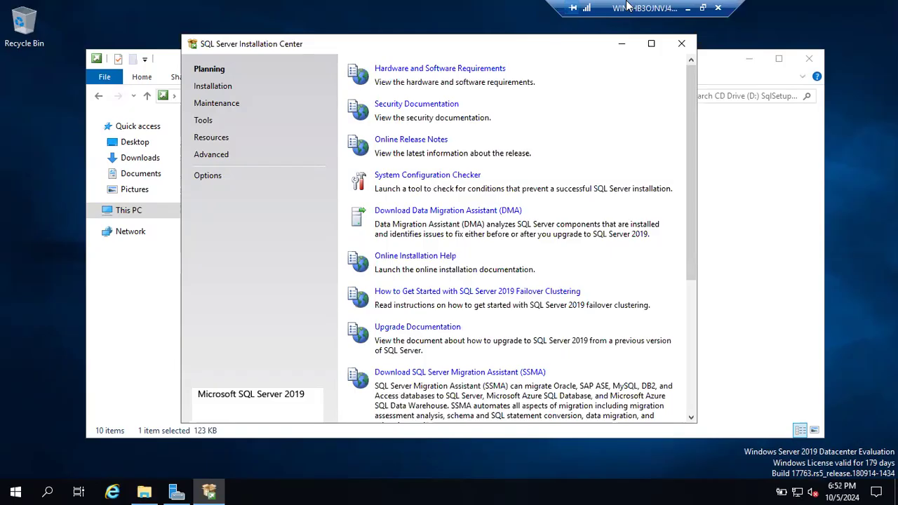
- Start a new SQL Server stand-alone installation and continue past Microsoft Update, leaving update checks off, and the install rules
{"action": "left_click", "coordinate": [228, 87]}
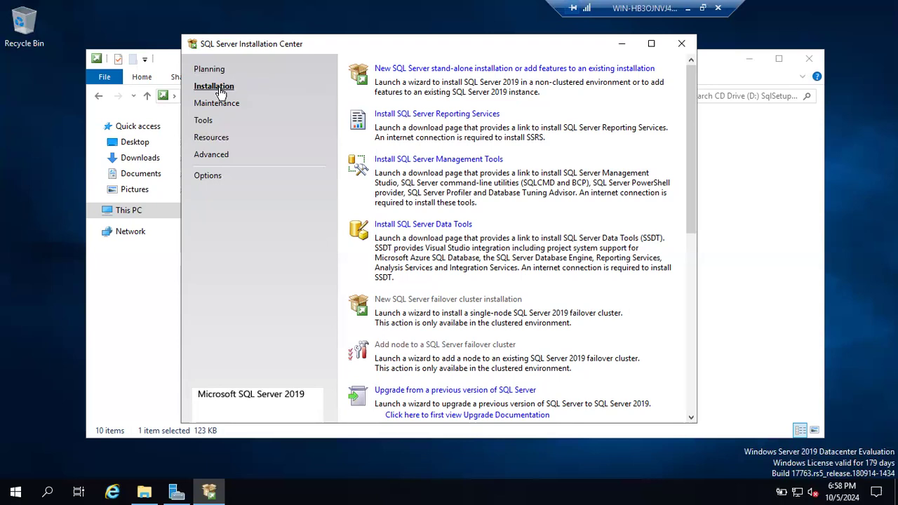
{"action": "left_click", "coordinate": [399, 68]}
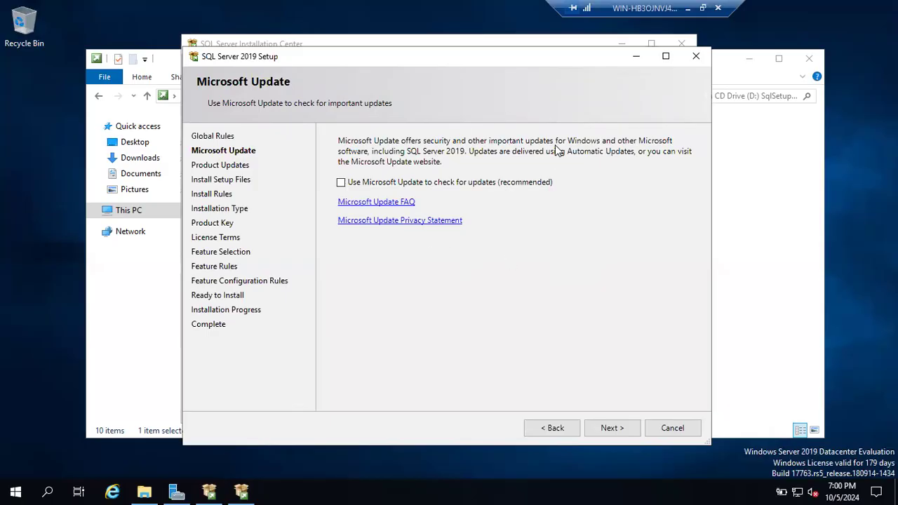
{"action": "left_click", "coordinate": [611, 428]}
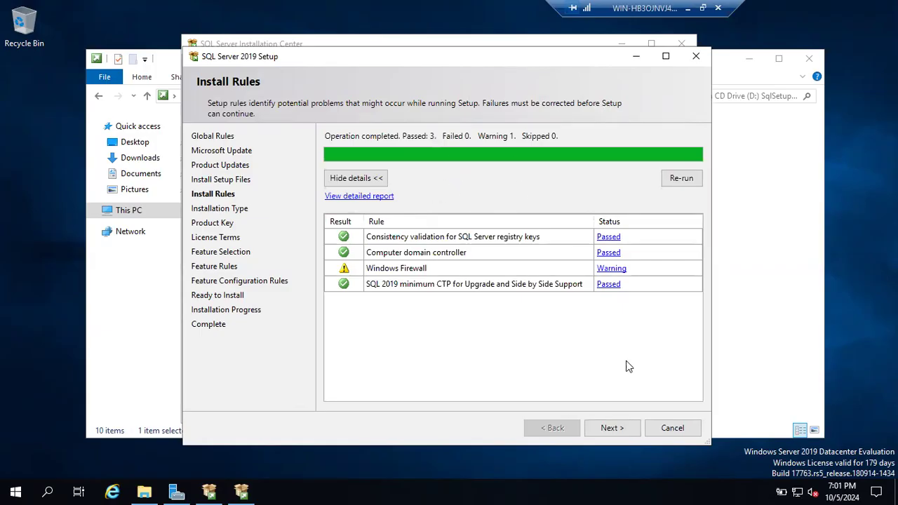
{"action": "left_click", "coordinate": [614, 428]}
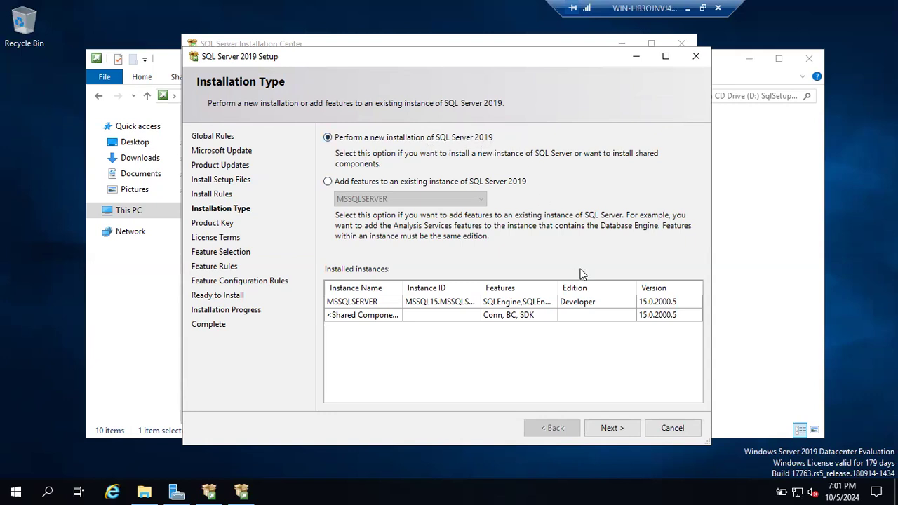
- Proceed with a new SQL Server 2019 installation of the free Developer edition and accept the license terms
{"action": "left_click", "coordinate": [617, 428]}
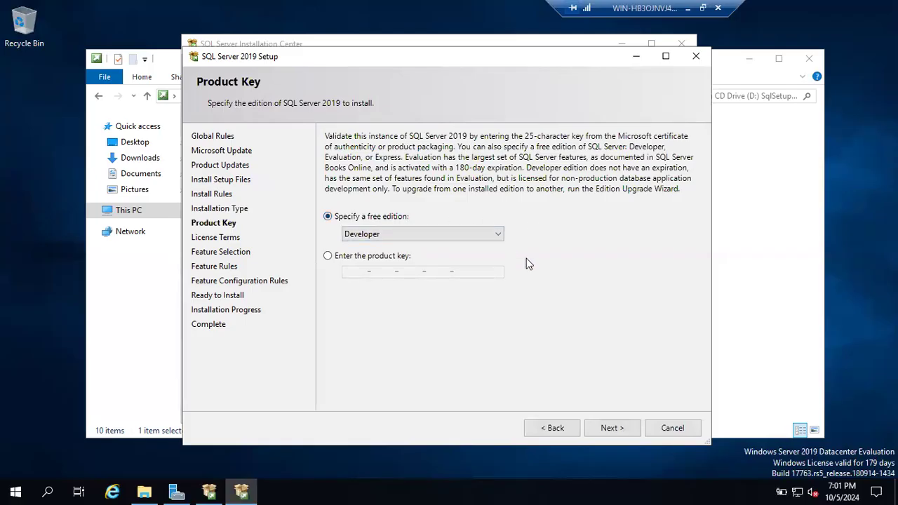
{"action": "left_click", "coordinate": [609, 432]}
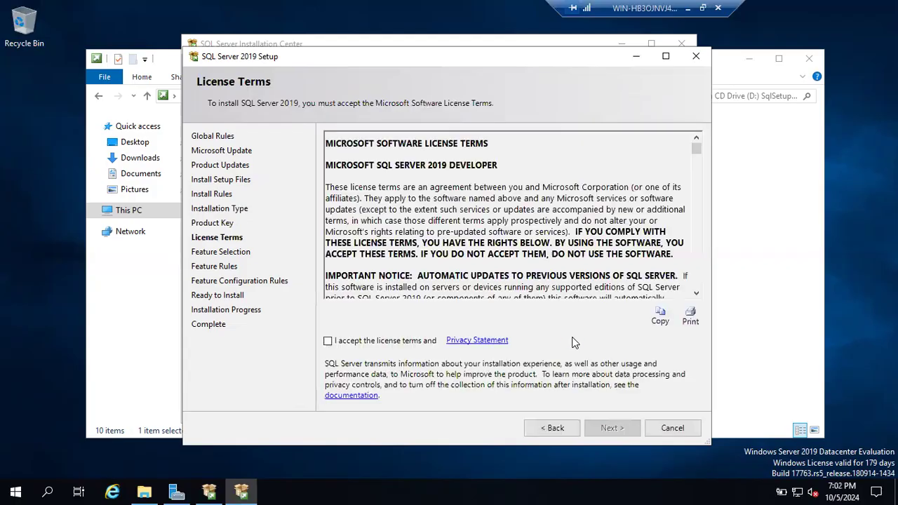
{"action": "left_click", "coordinate": [387, 343]}
{"action": "left_click", "coordinate": [608, 428]}
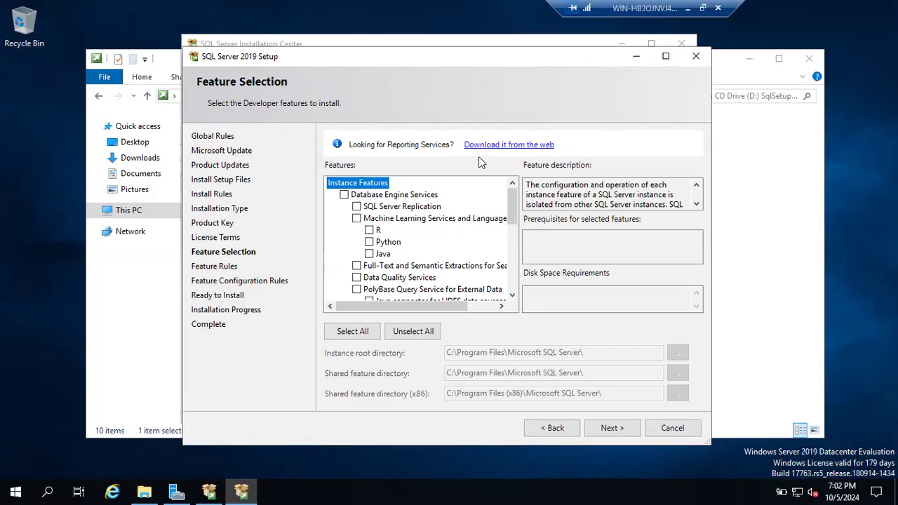
- Maximize the setup window and select Database Engine Services, SQL Server Replication, and Full-Text and Semantic Extractions for Search
{"action": "left_click", "coordinate": [665, 56]}
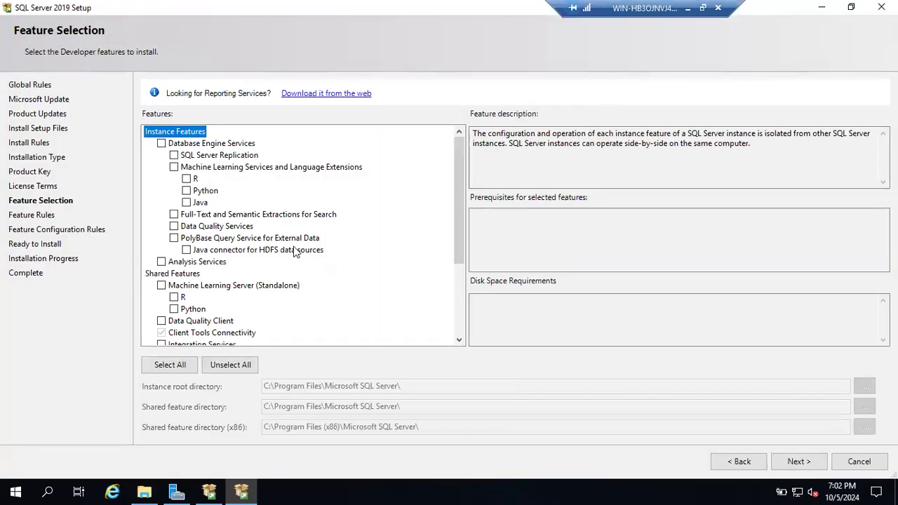
{"action": "left_click_drag", "start_coordinate": [462, 202], "coordinate": [466, 284]}
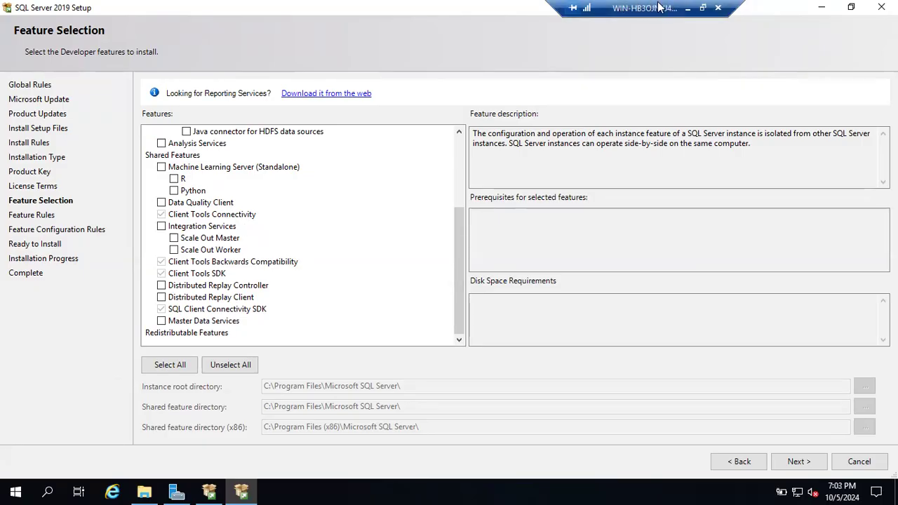
{"action": "left_click_drag", "start_coordinate": [741, 4], "coordinate": [803, 4]}
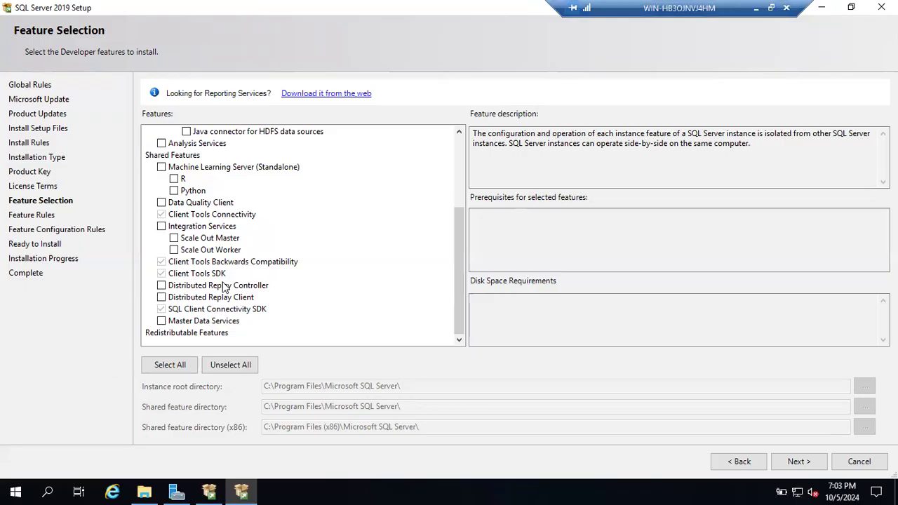
{"action": "scroll", "coordinate": [224, 288], "scroll_direction": "up", "scroll_amount": 4}
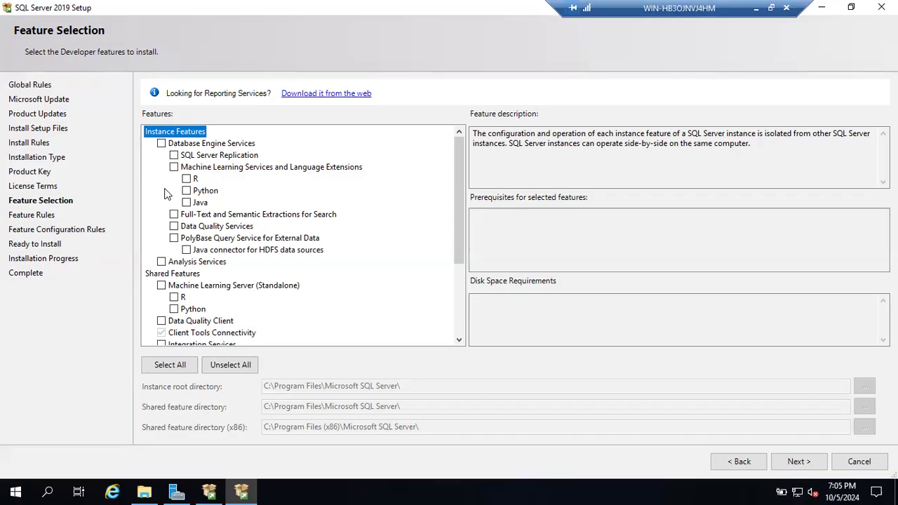
{"action": "left_click", "coordinate": [162, 144]}
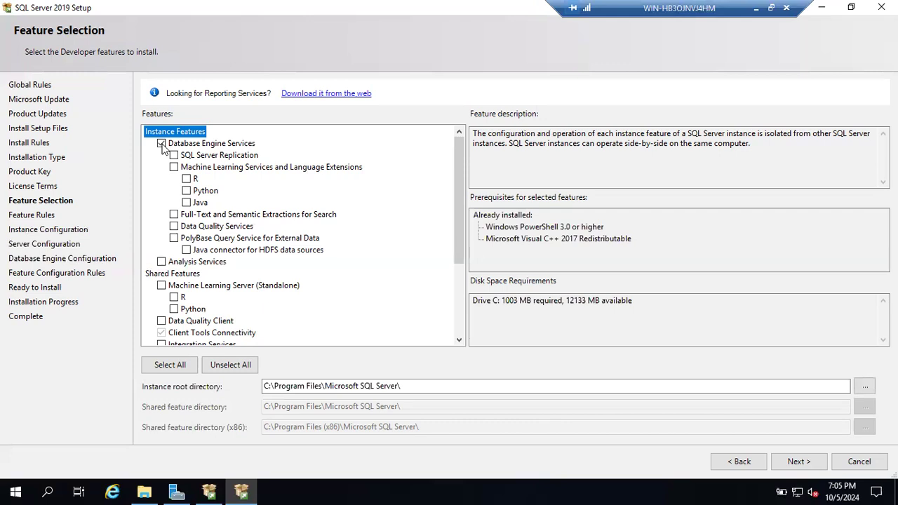
{"action": "left_click", "coordinate": [174, 156]}
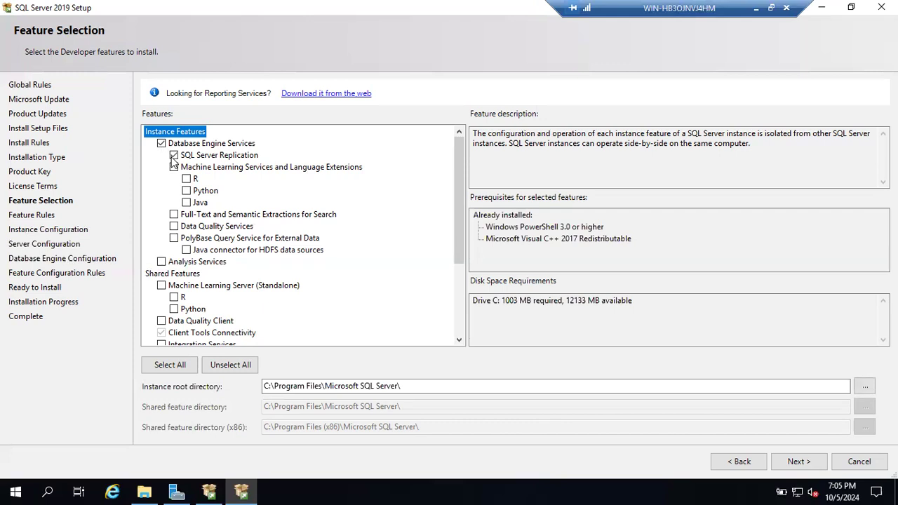
{"action": "left_click", "coordinate": [174, 215]}
- Look over the remaining instance and shared features, keep the default instance root directory, and continue to Instance Configuration
{"action": "scroll", "coordinate": [240, 185], "scroll_direction": "down", "scroll_amount": 2}
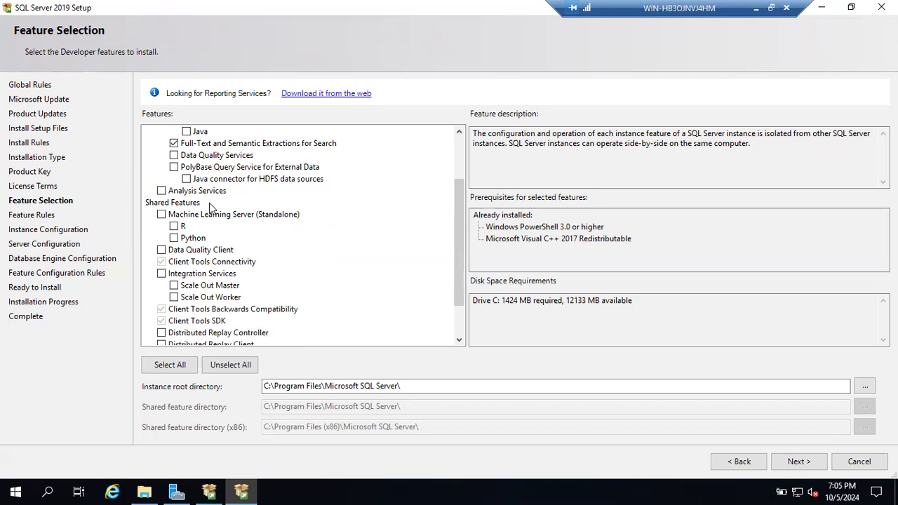
{"action": "scroll", "coordinate": [209, 203], "scroll_direction": "down", "scroll_amount": 1}
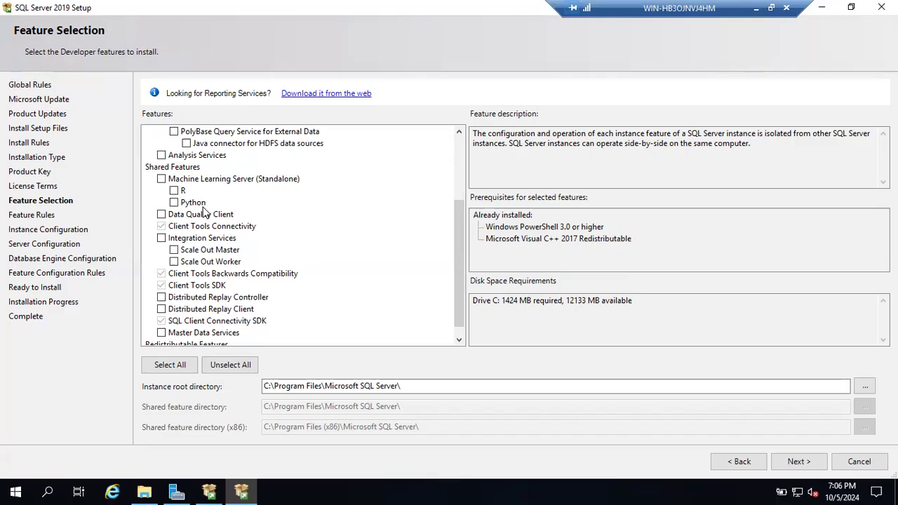
{"action": "scroll", "coordinate": [203, 211], "scroll_direction": "up", "scroll_amount": 3}
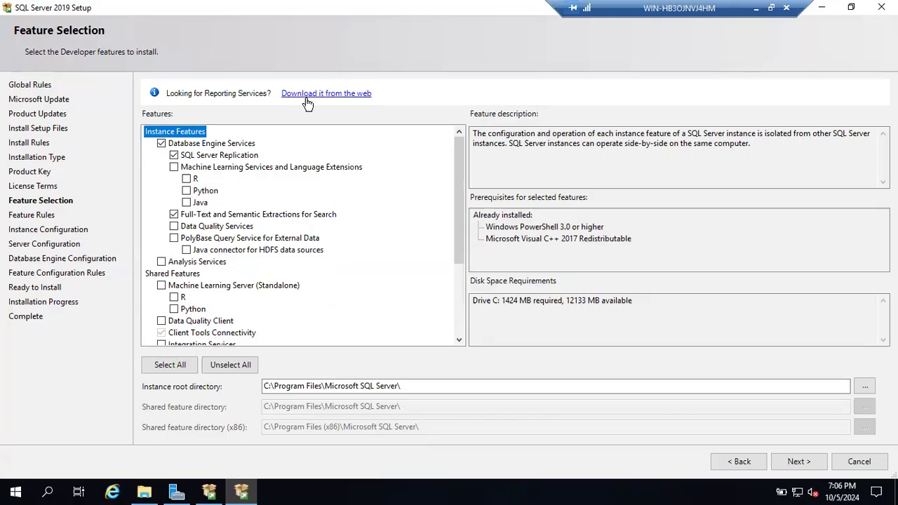
{"action": "scroll", "coordinate": [285, 223], "scroll_direction": "down", "scroll_amount": 1}
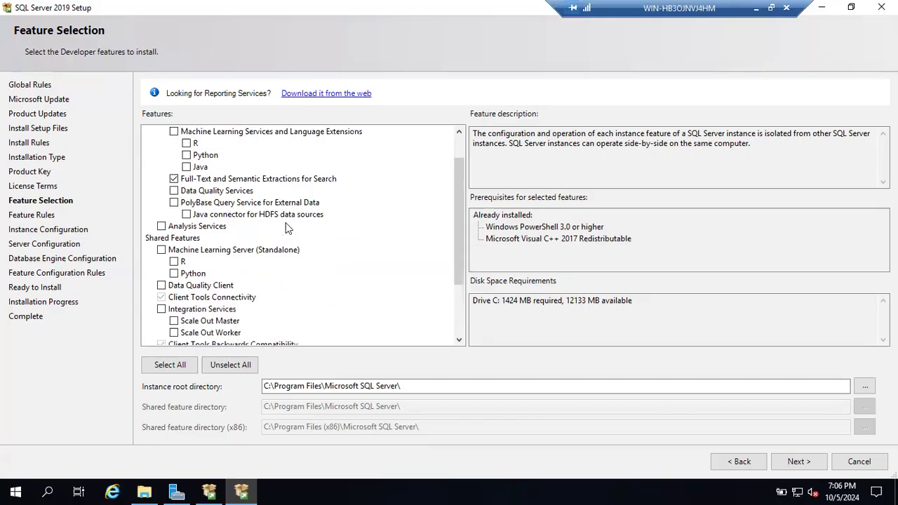
{"action": "scroll", "coordinate": [240, 276], "scroll_direction": "down", "scroll_amount": 1}
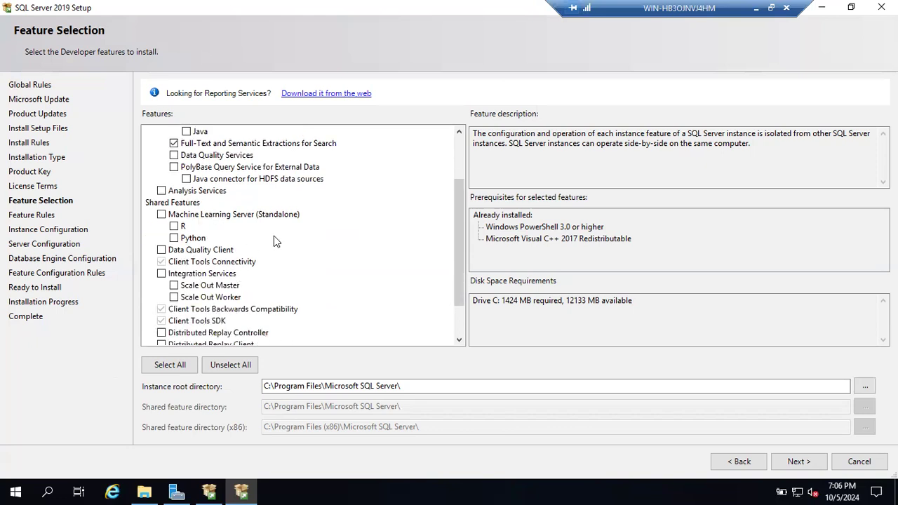
{"action": "scroll", "coordinate": [273, 236], "scroll_direction": "up", "scroll_amount": 2}
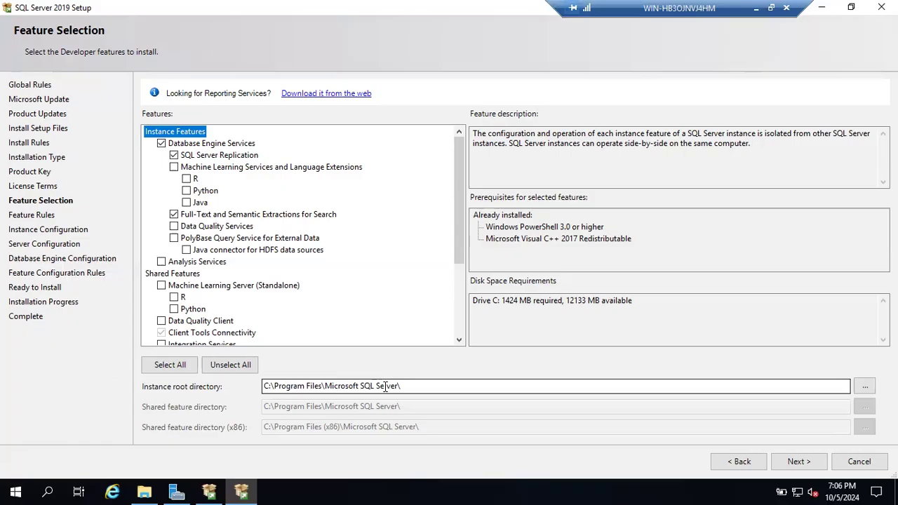
{"action": "left_click", "coordinate": [787, 461]}
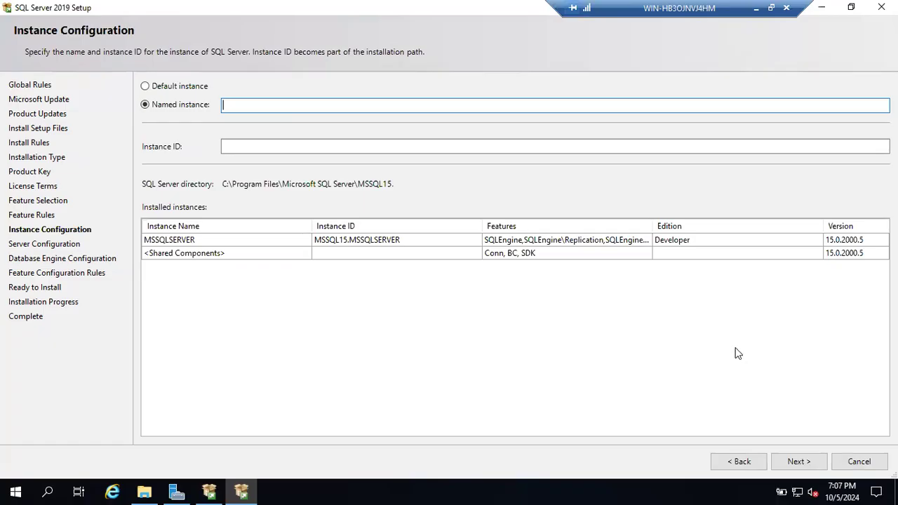
- Try to continue with the default instance MSSQLSERVER, and dismiss the validation dialog
{"action": "left_click", "coordinate": [192, 87]}
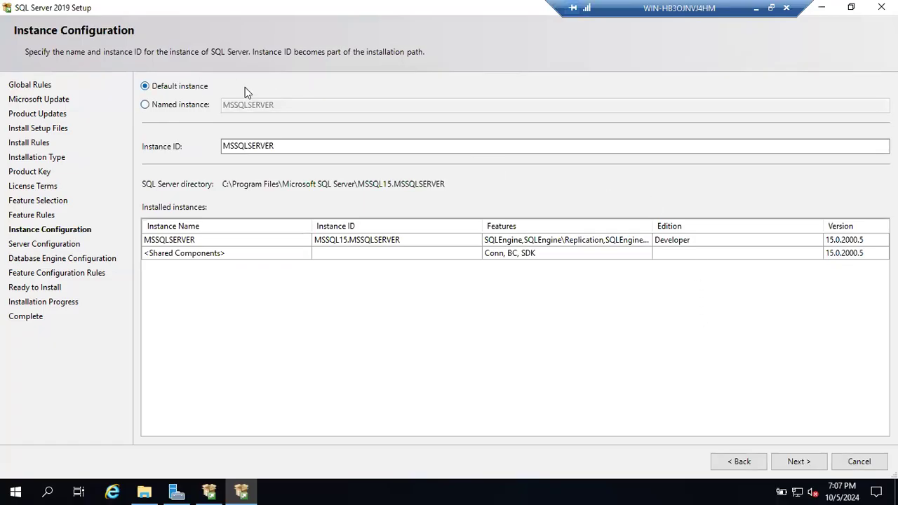
{"action": "left_click", "coordinate": [793, 460]}
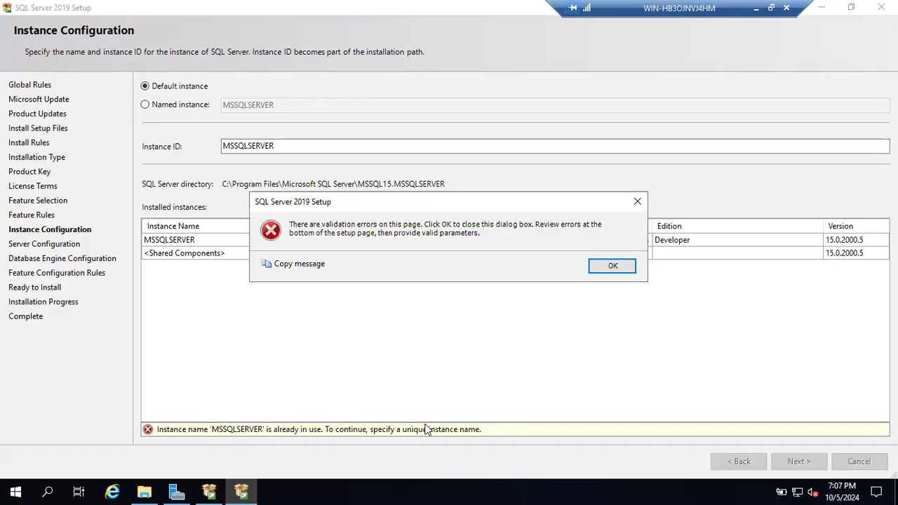
{"action": "left_click", "coordinate": [612, 266]}
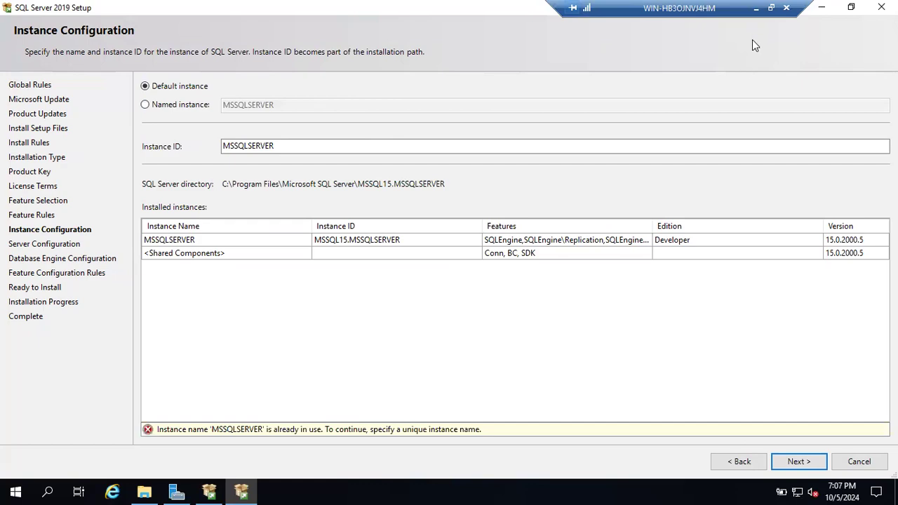
- Leave the remote session and switch to the B56 Running Notes document in Chrome, going to its end
{"action": "left_click", "coordinate": [756, 10]}
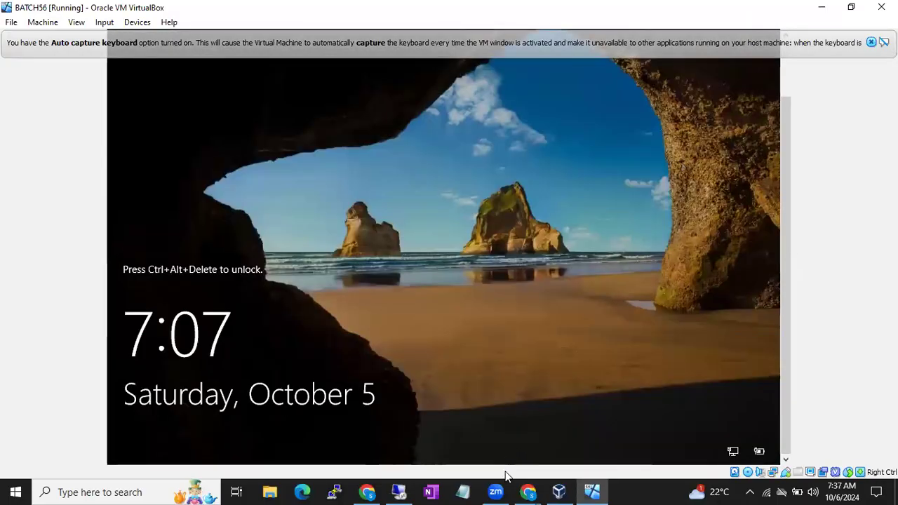
{"action": "left_click", "coordinate": [524, 489]}
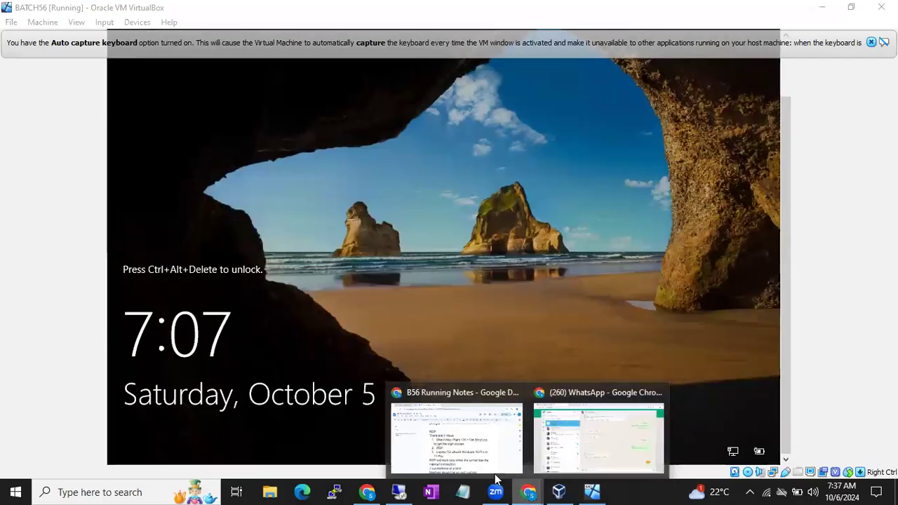
{"action": "left_click", "coordinate": [481, 466]}
{"action": "scroll", "coordinate": [461, 411], "scroll_direction": "down", "scroll_amount": 20}
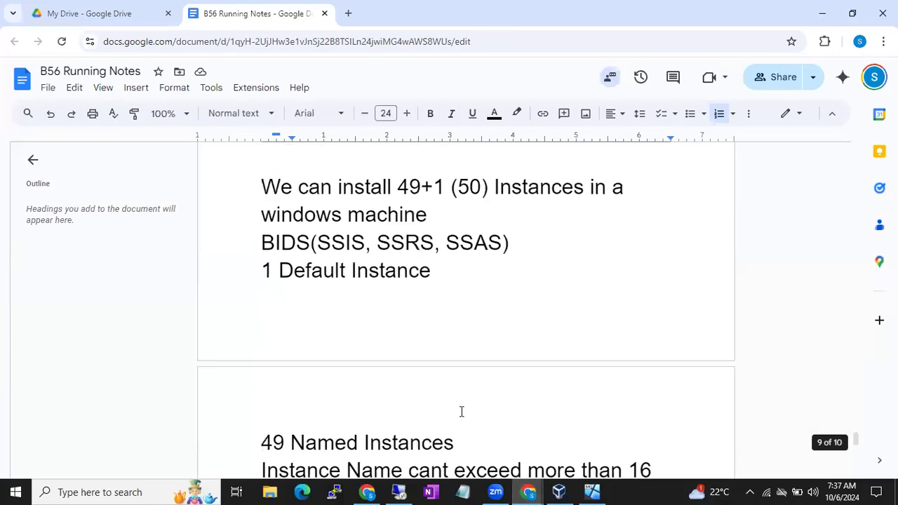
- Add the note "For Default Instance all the supported folders and Services will be created with the name of MSSQLSERVER" below the collation name
{"action": "left_click", "coordinate": [596, 321]}
{"action": "key", "text": "Return"}
{"action": "type", "text": "For D"}
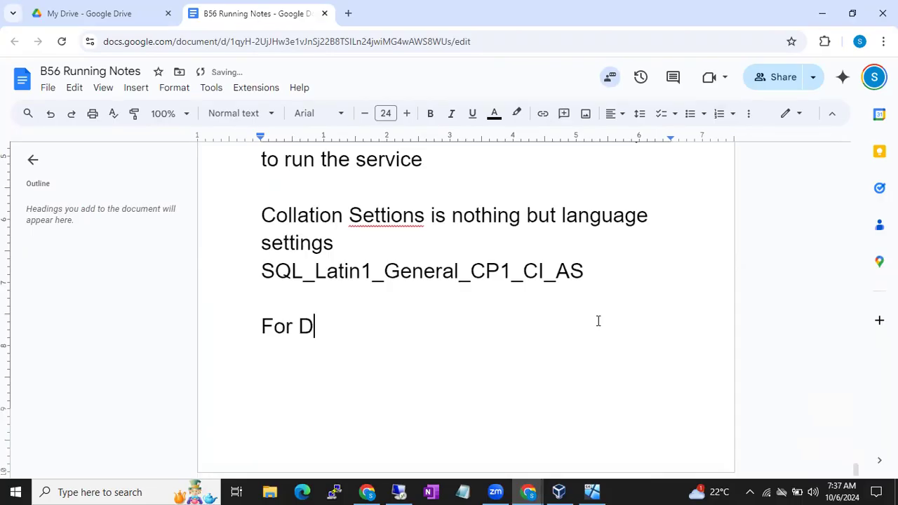
{"action": "type", "text": "efault Insta"}
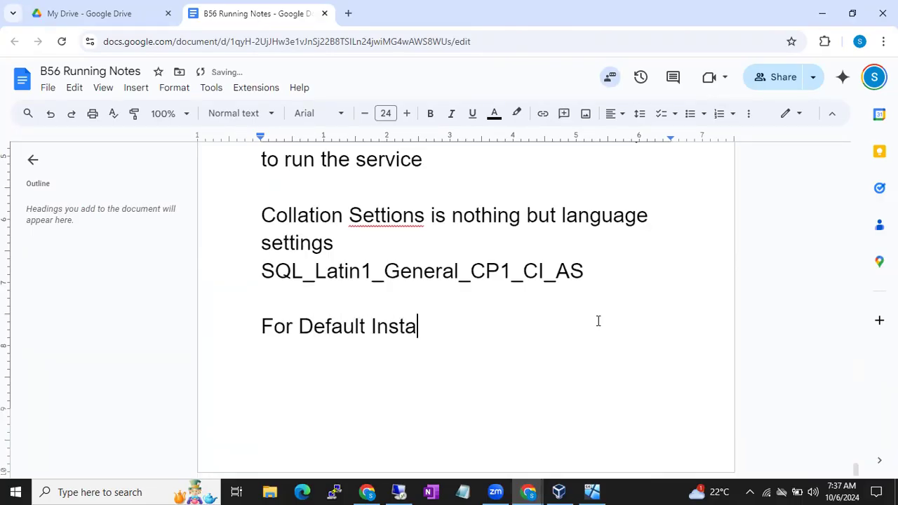
{"action": "type", "text": "nce all the supporte"}
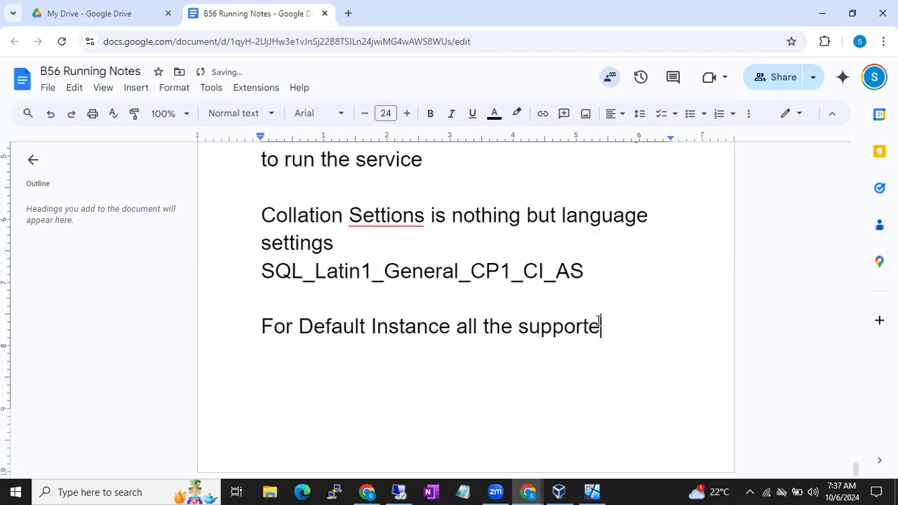
{"action": "type", "text": "d folders and "}
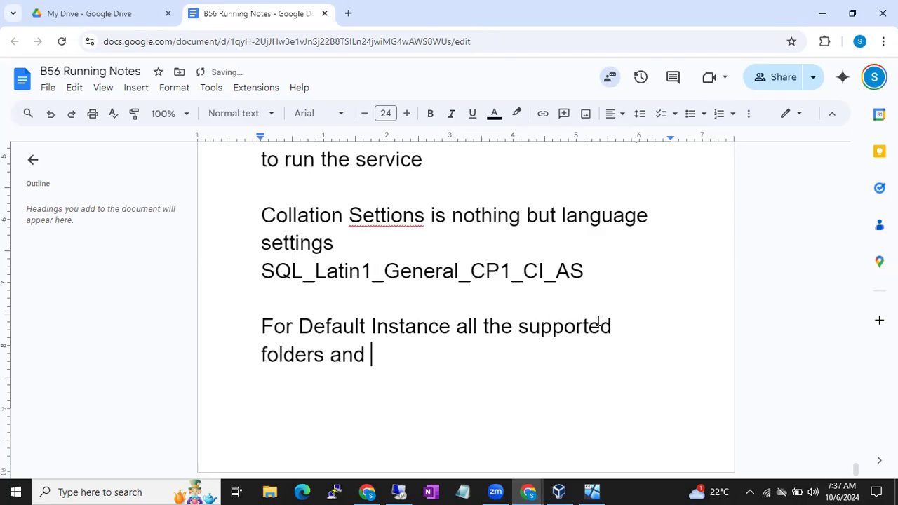
{"action": "type", "text": "Services wil"}
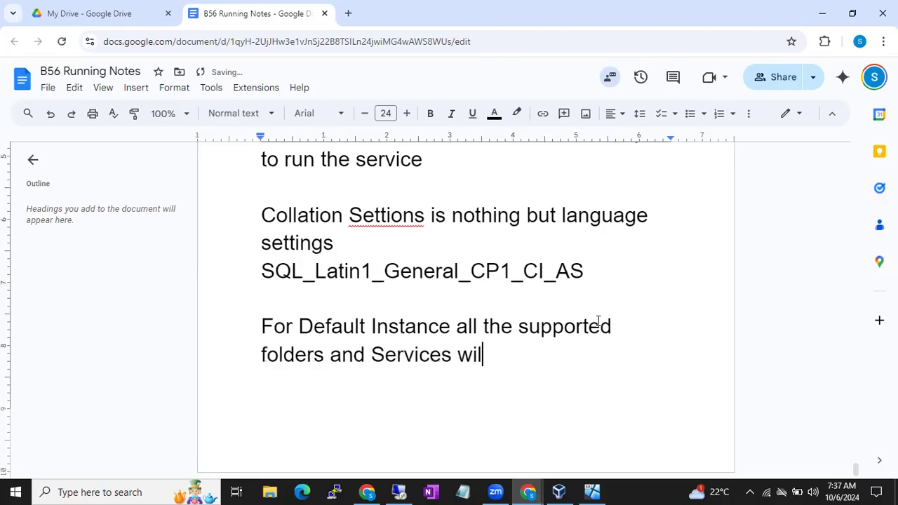
{"action": "type", "text": "l b ec"}
{"action": "key", "text": "BackSpace"}
{"action": "key", "text": "BackSpace"}
{"action": "key", "text": "BackSpace"}
{"action": "type", "text": "e crete"}
{"action": "key", "text": "BackSpace"}
{"action": "key", "text": "BackSpace"}
{"action": "type", "text": "ated wit"}
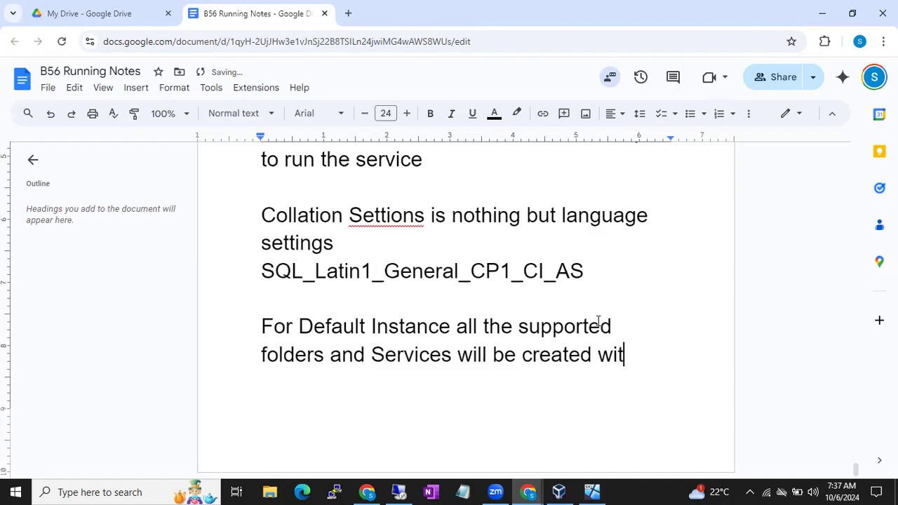
{"action": "type", "text": "h the name of "}
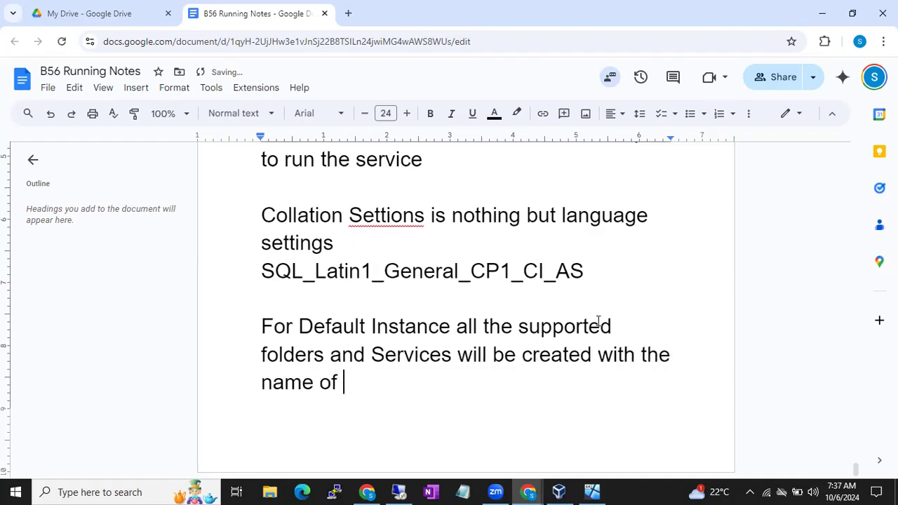
{"action": "type", "text": "MS"}
{"action": "key", "text": "BackSpace"}
{"action": "type", "text": "SQL"}
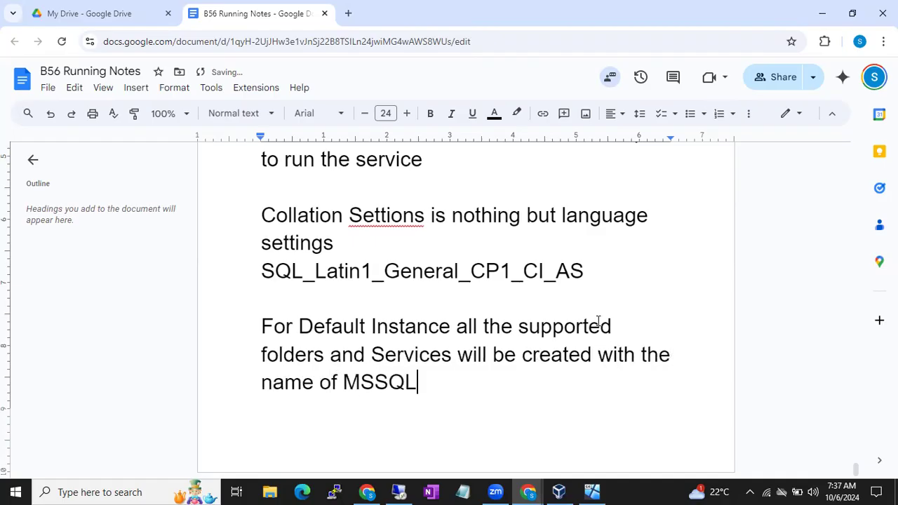
{"action": "type", "text": "SERVER"}
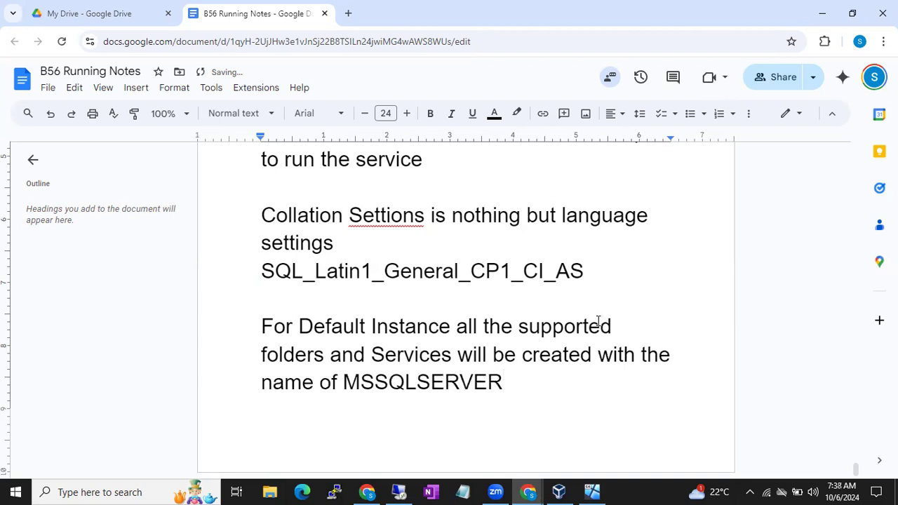
- Return to SQL Server Setup in the remote session, choose a named instance BATCH56 with instance ID BATCH56, and continue to Server Configuration
{"action": "left_click", "coordinate": [399, 491]}
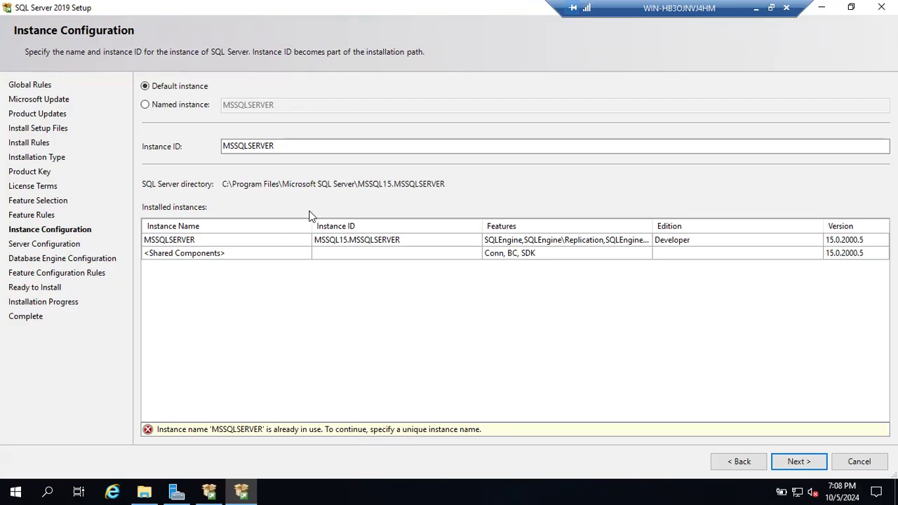
{"action": "left_click", "coordinate": [146, 104]}
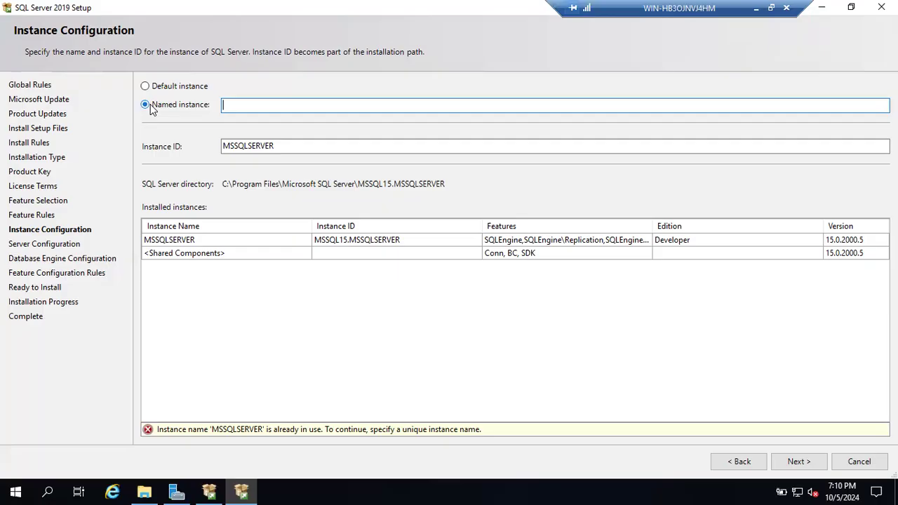
{"action": "type", "text": "BATCH56"}
{"action": "left_click", "coordinate": [281, 146]}
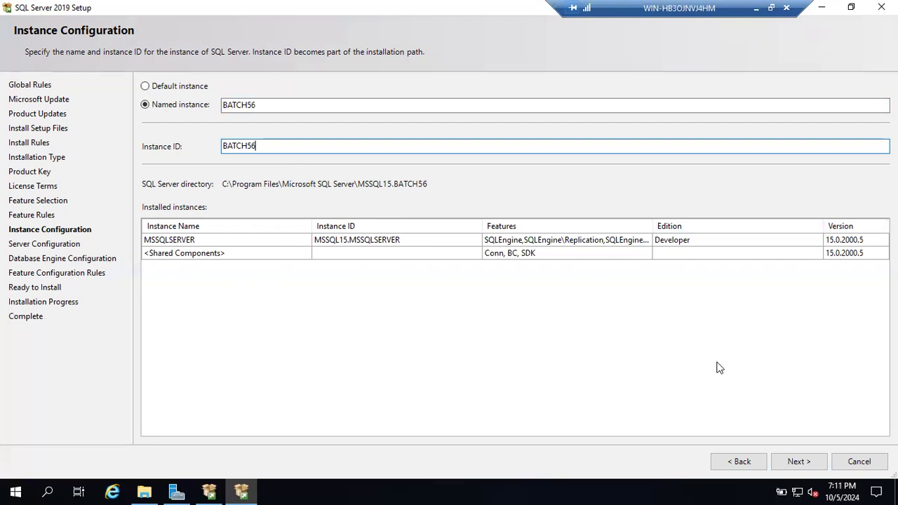
{"action": "left_click", "coordinate": [797, 460]}
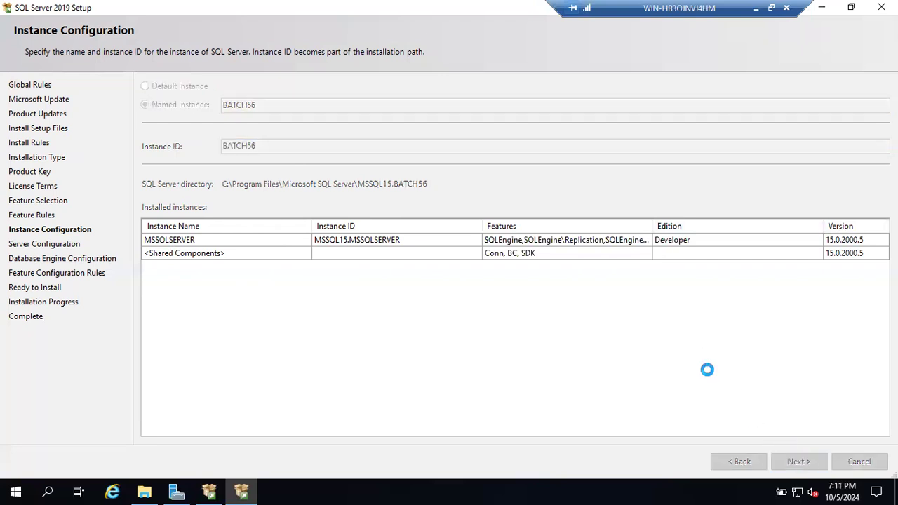
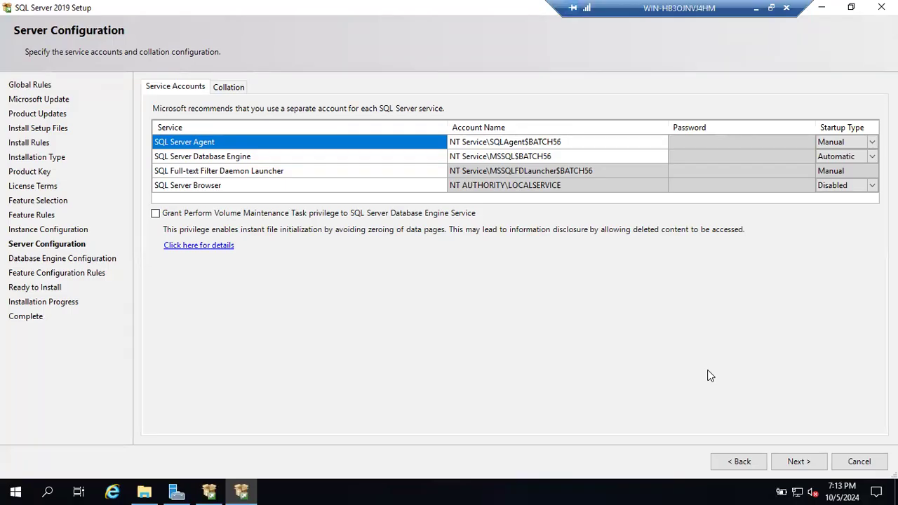
- Open the Windows Services console with services.msc, view the actions available for the Time Broker service, and return to SQL Server Setup
{"action": "left_click", "coordinate": [489, 491]}
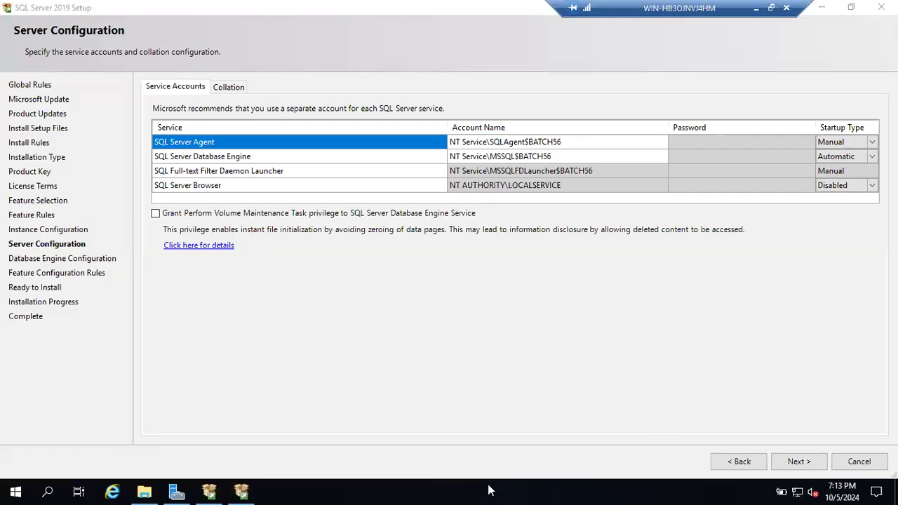
{"action": "key", "text": "super+r"}
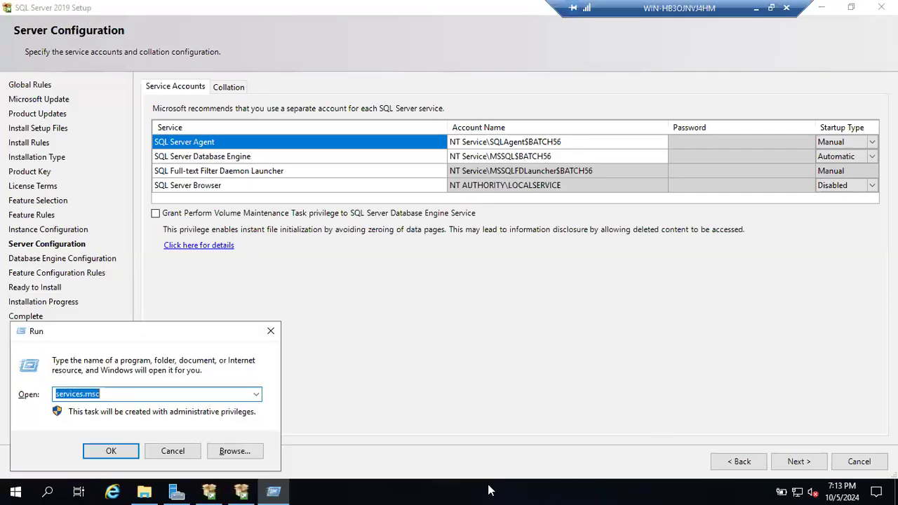
{"action": "key", "text": "Return"}
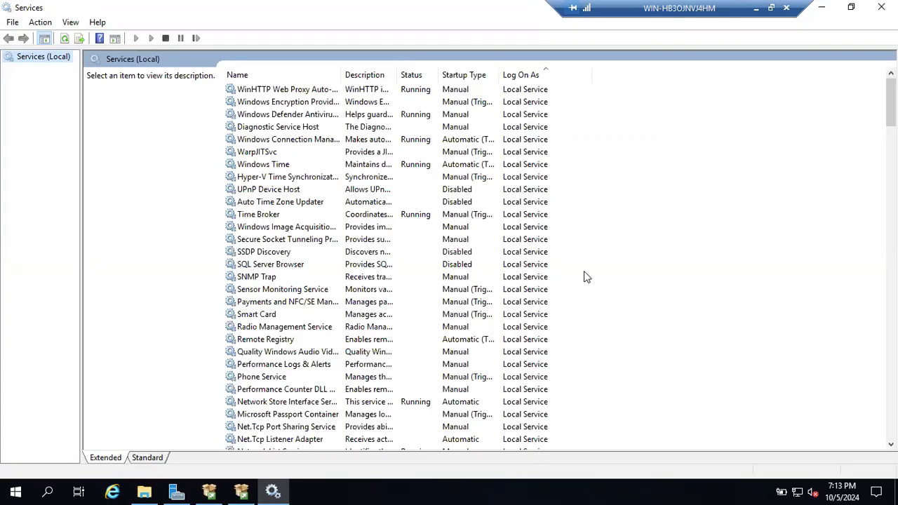
{"action": "right_click", "coordinate": [423, 220]}
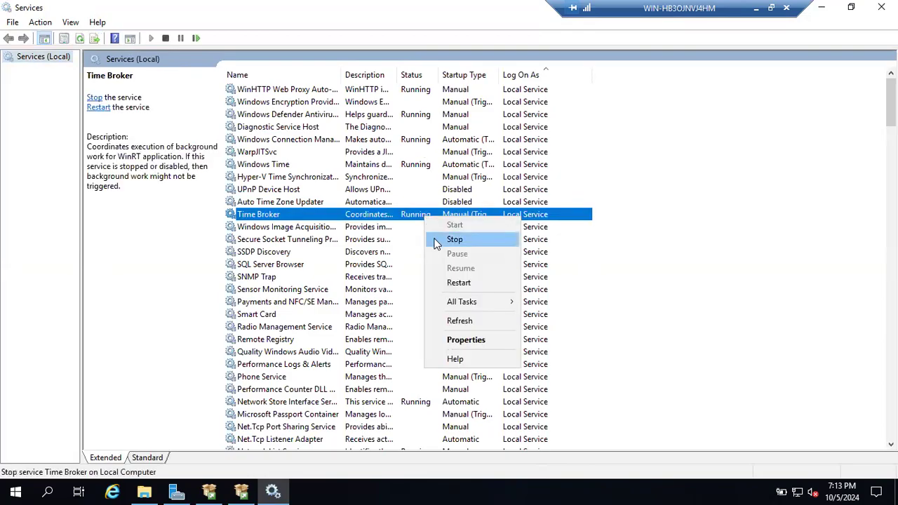
{"action": "left_click", "coordinate": [410, 219]}
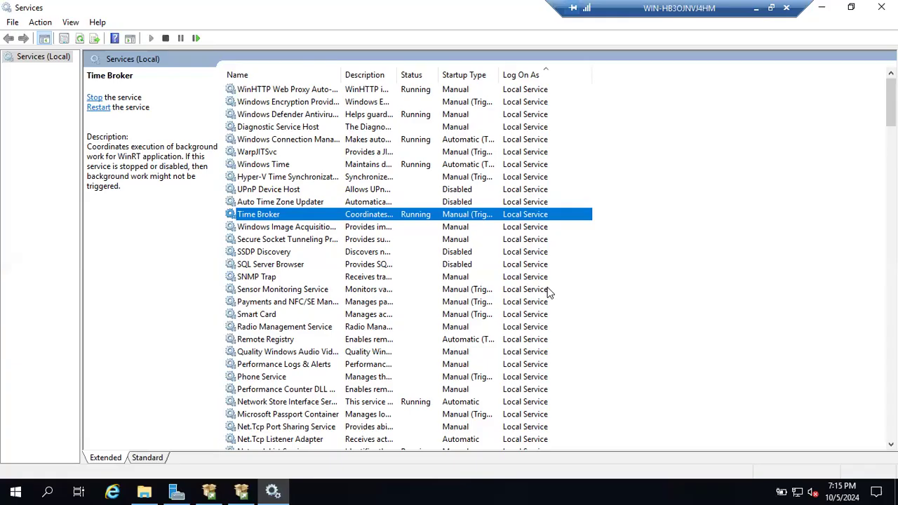
{"action": "left_click", "coordinate": [241, 491]}
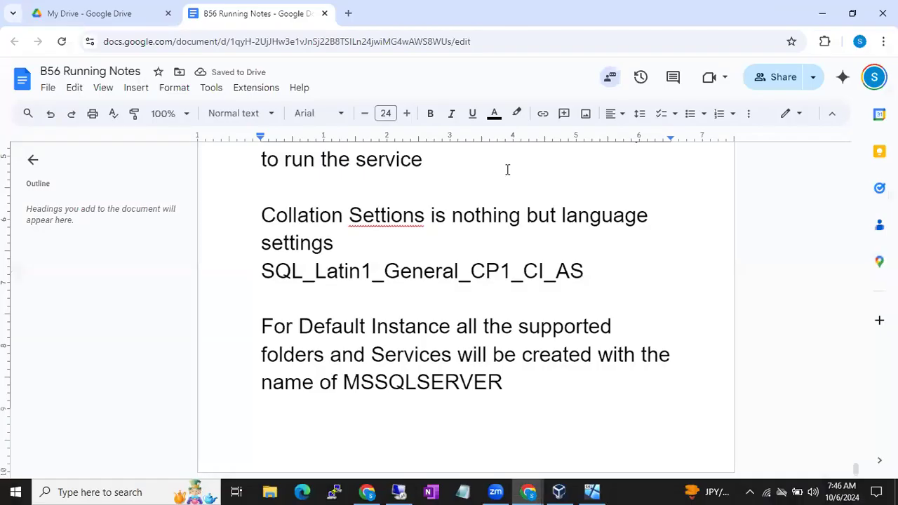
- In the B56 Running Notes document in Chrome, add the line "Service Account Name and Password" below "App Team" in the build sheet notes
{"action": "scroll", "coordinate": [446, 334], "scroll_direction": "up", "scroll_amount": 3}
{"action": "scroll", "coordinate": [446, 335], "scroll_direction": "up", "scroll_amount": 6}
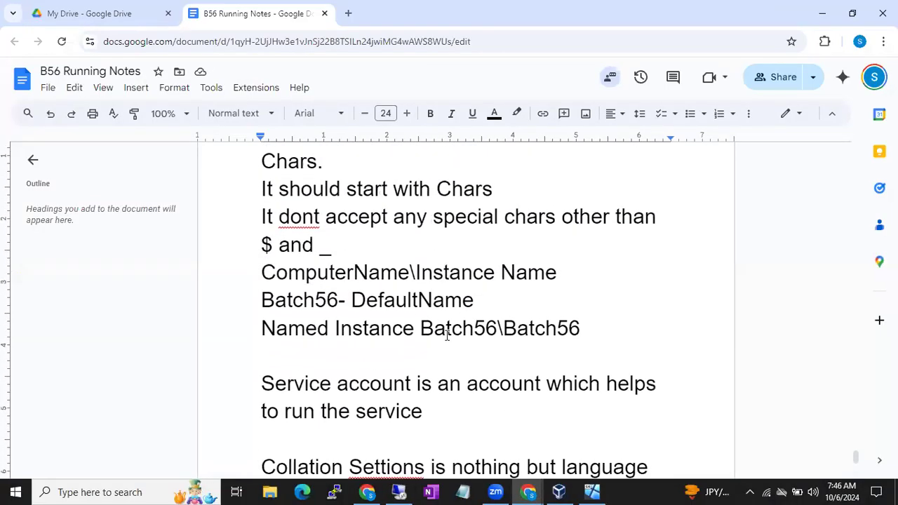
{"action": "scroll", "coordinate": [446, 335], "scroll_direction": "up", "scroll_amount": 6}
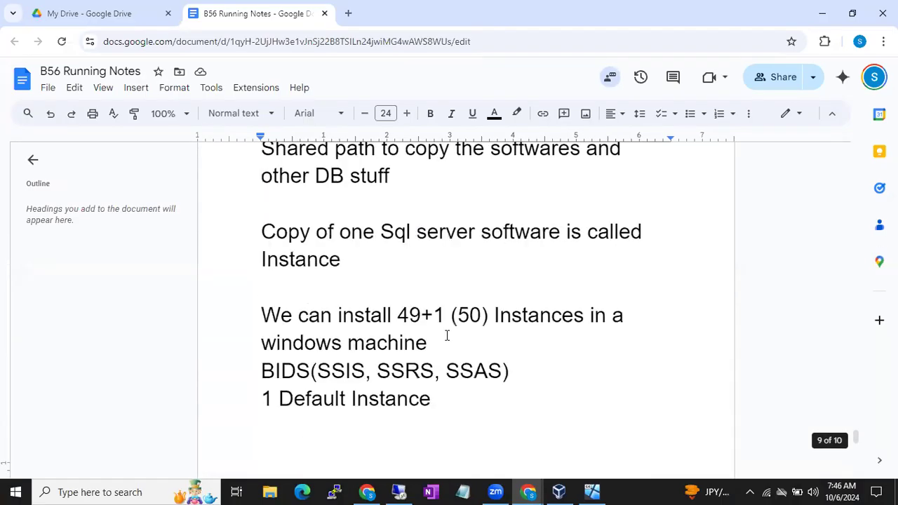
{"action": "scroll", "coordinate": [446, 336], "scroll_direction": "up", "scroll_amount": 1}
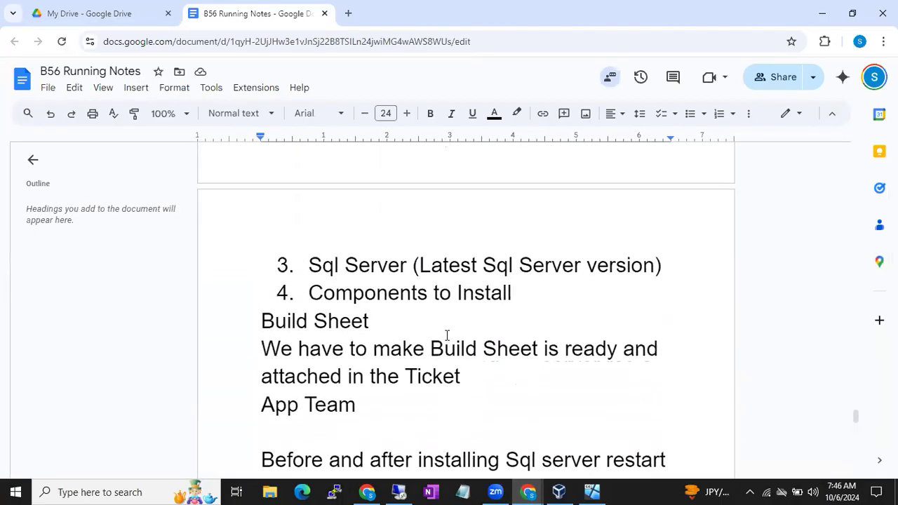
{"action": "left_click", "coordinate": [363, 409]}
{"action": "key", "text": "Return"}
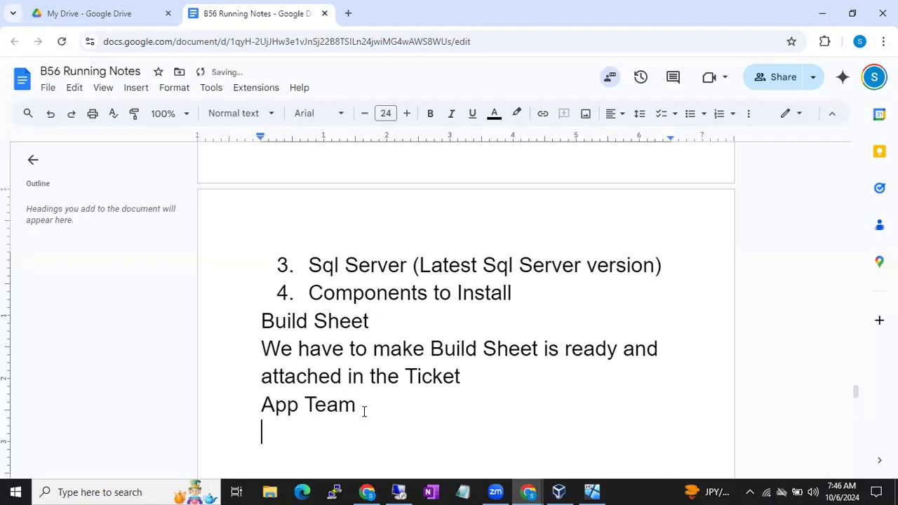
{"action": "type", "text": "Service Acco"}
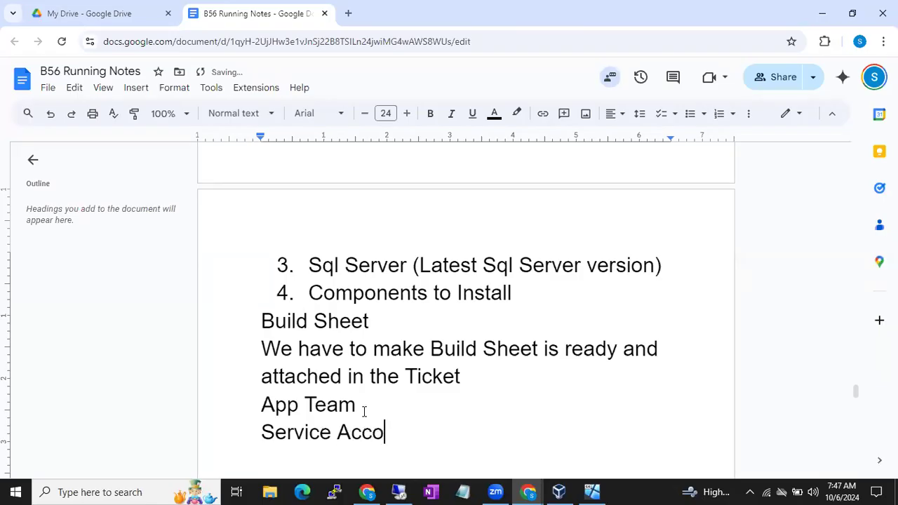
{"action": "type", "text": "unt Name and "}
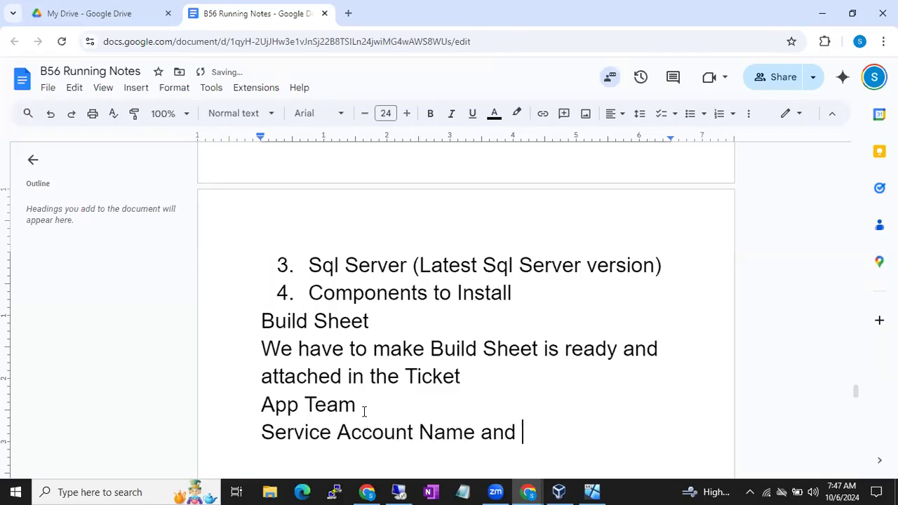
{"action": "type", "text": "Password"}
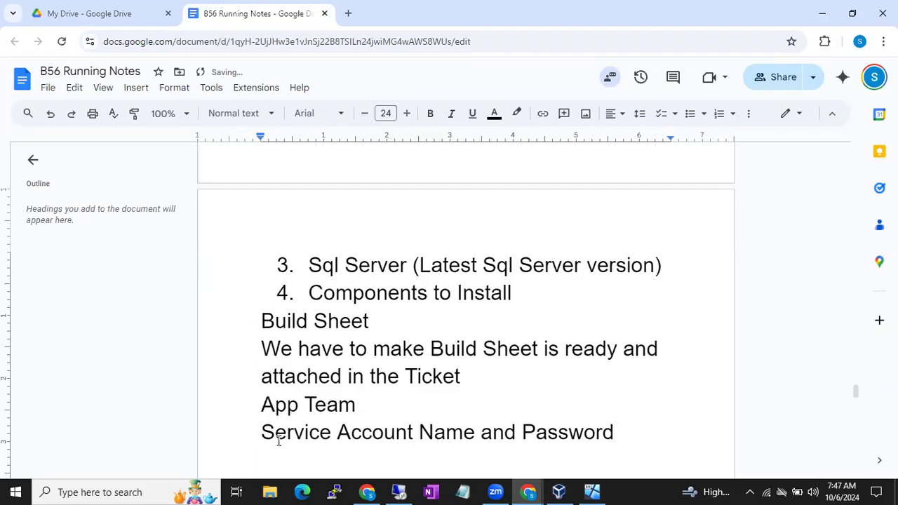
- Return to SQL Server Setup in the remote session and examine the service account name, password and startup type options for SQL Server Agent
{"action": "mouse_move", "coordinate": [397, 491]}
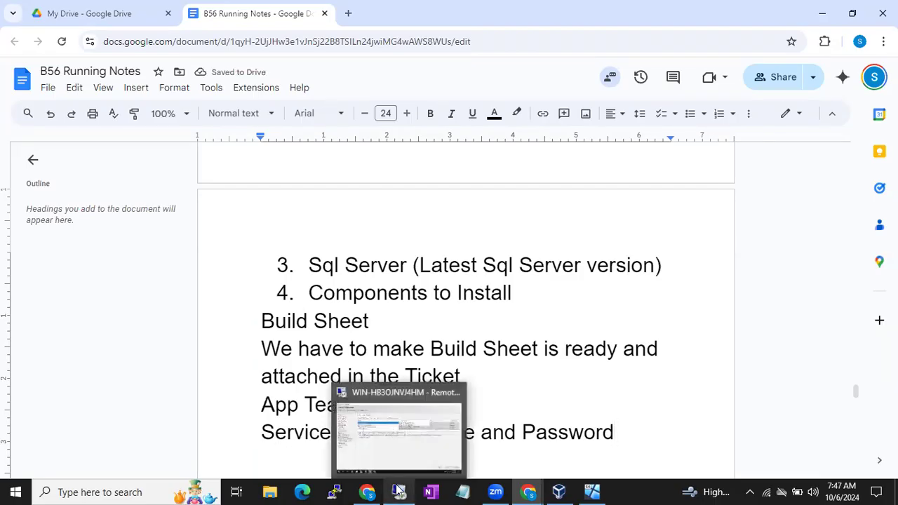
{"action": "left_click", "coordinate": [405, 419]}
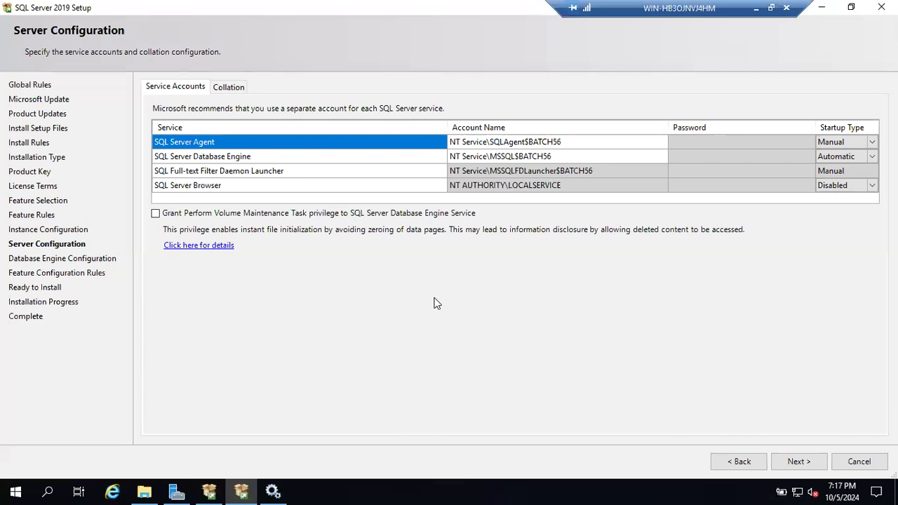
{"action": "left_click", "coordinate": [644, 143]}
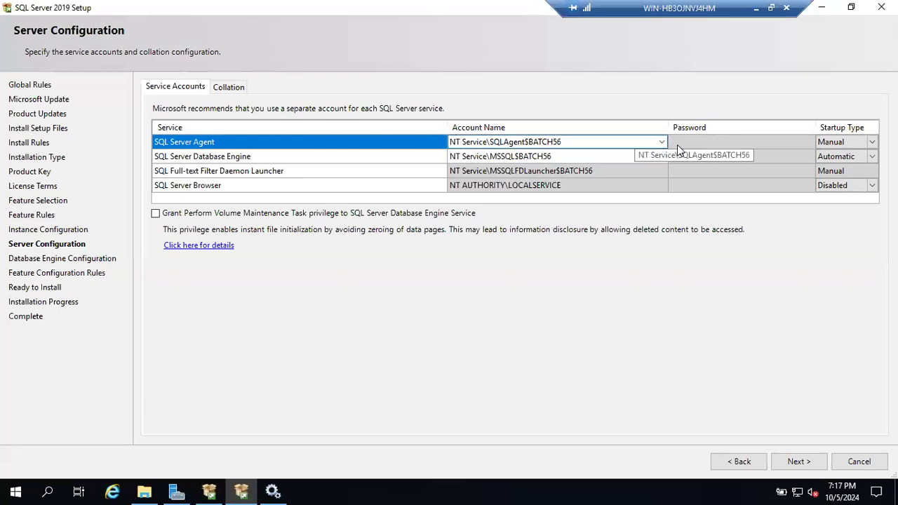
{"action": "left_click", "coordinate": [696, 150]}
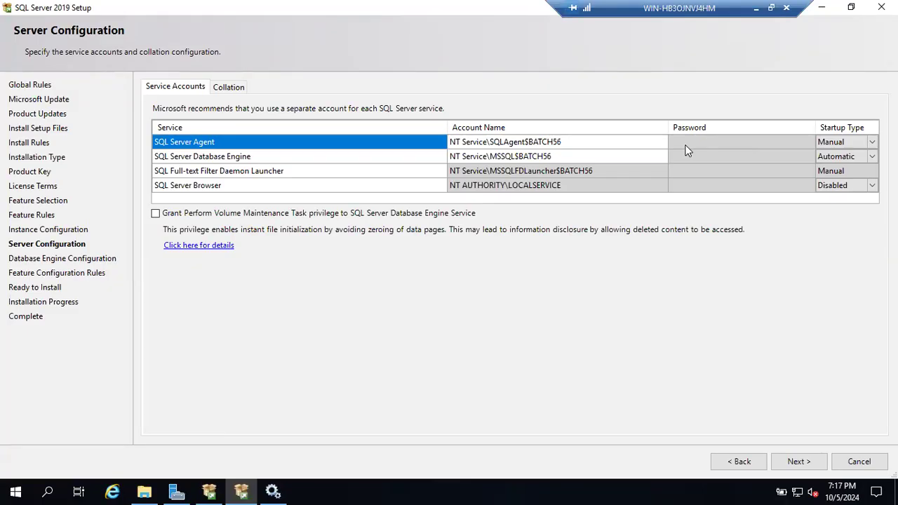
{"action": "left_click", "coordinate": [655, 144]}
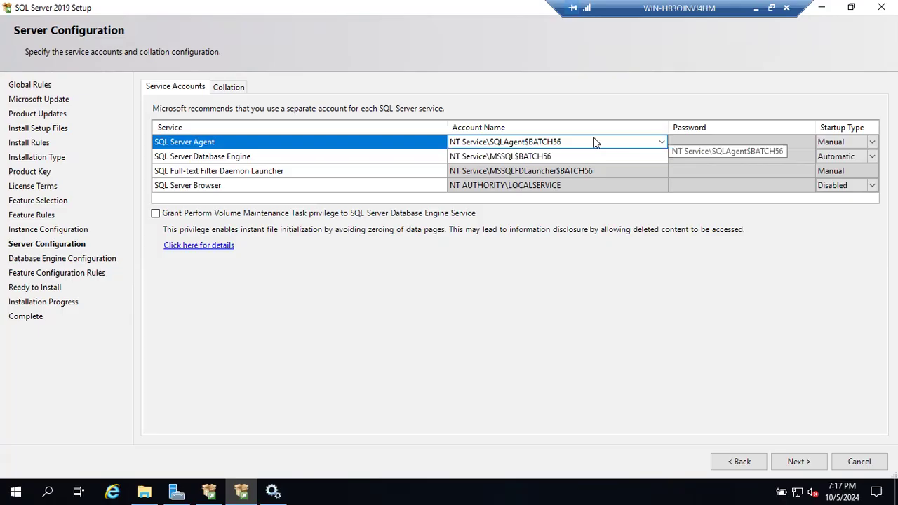
{"action": "left_click", "coordinate": [692, 147]}
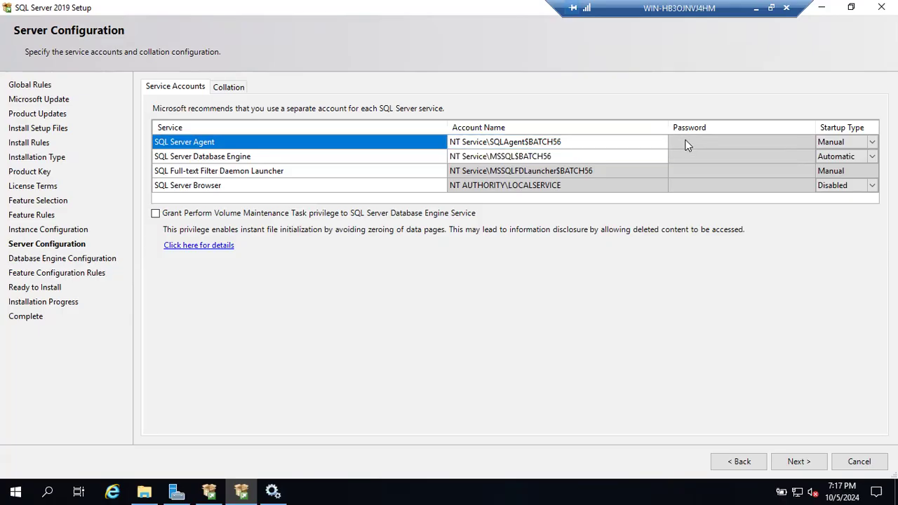
{"action": "left_click", "coordinate": [512, 140]}
{"action": "left_click", "coordinate": [512, 155]}
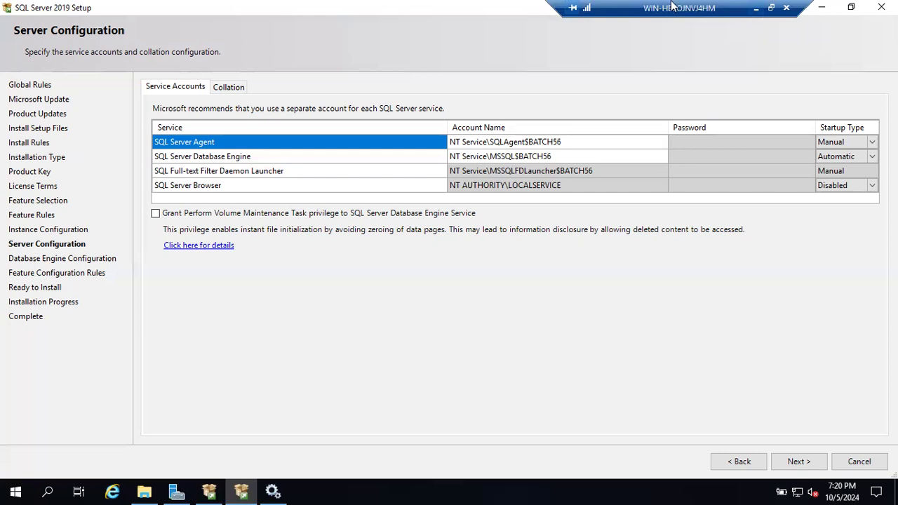
{"action": "left_click", "coordinate": [870, 146]}
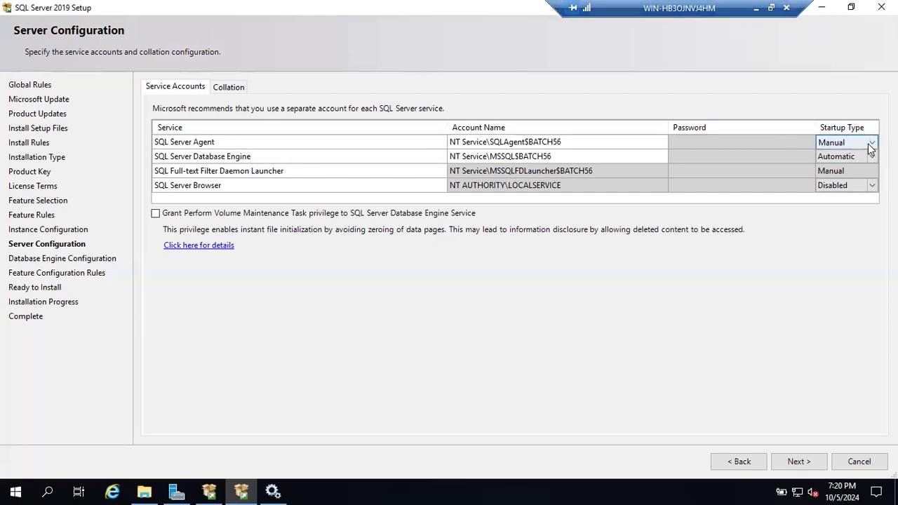
{"action": "left_click", "coordinate": [870, 145]}
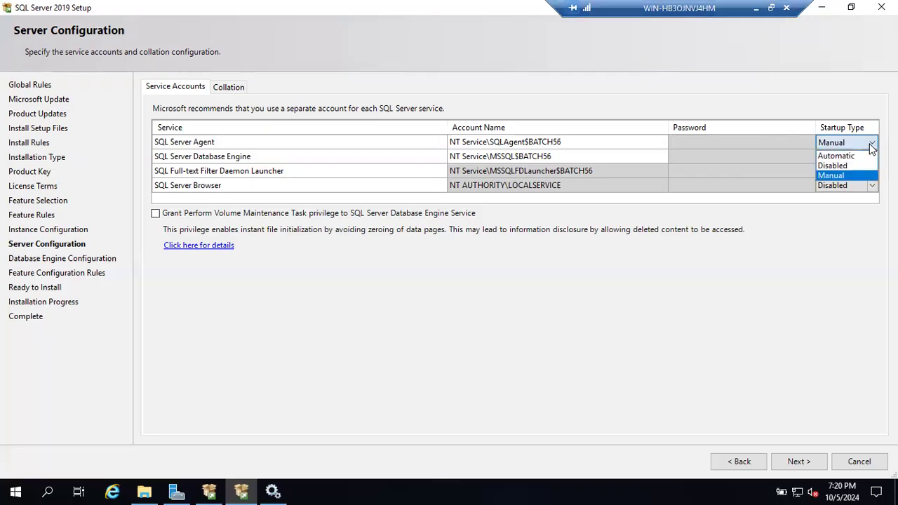
- Switch to the Windows Services console and examine the general properties of the Time Broker service, including its startup type
{"action": "left_click", "coordinate": [273, 491]}
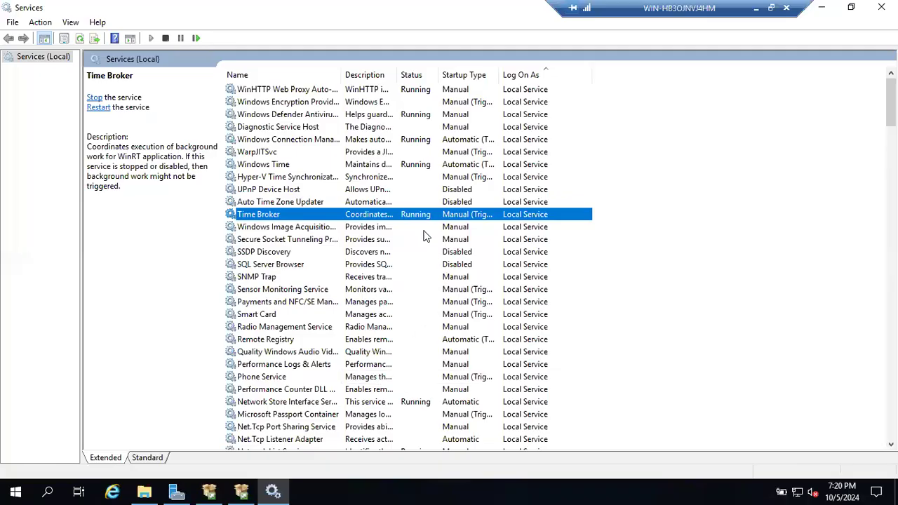
{"action": "right_click", "coordinate": [392, 219]}
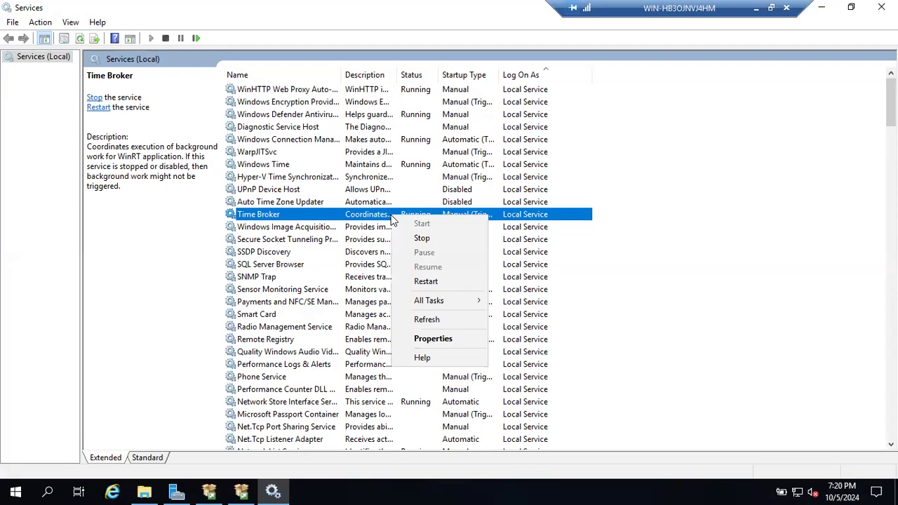
{"action": "left_click", "coordinate": [418, 341]}
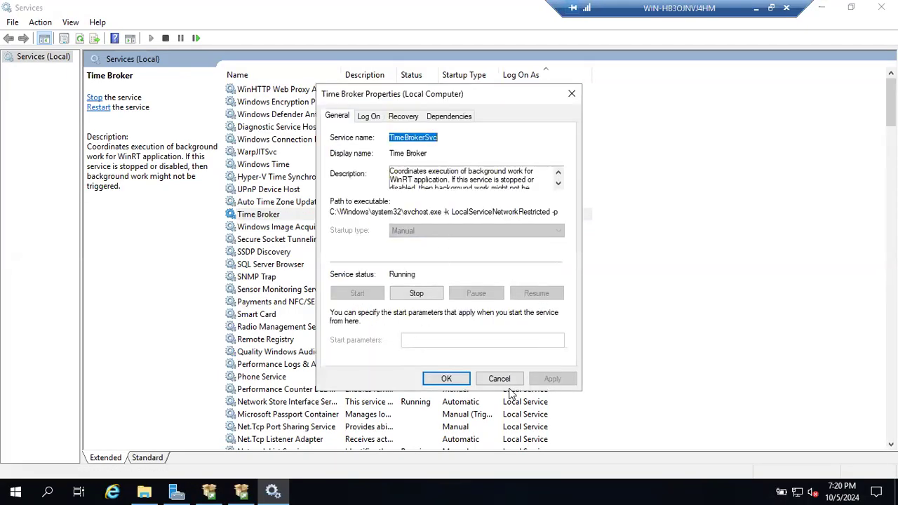
{"action": "left_click", "coordinate": [499, 378]}
{"action": "left_click", "coordinate": [424, 214]}
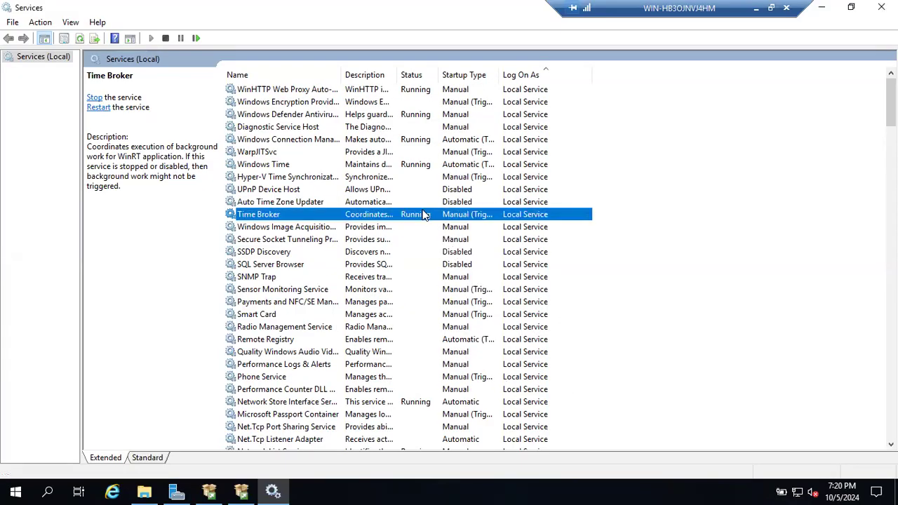
{"action": "right_click", "coordinate": [419, 214]}
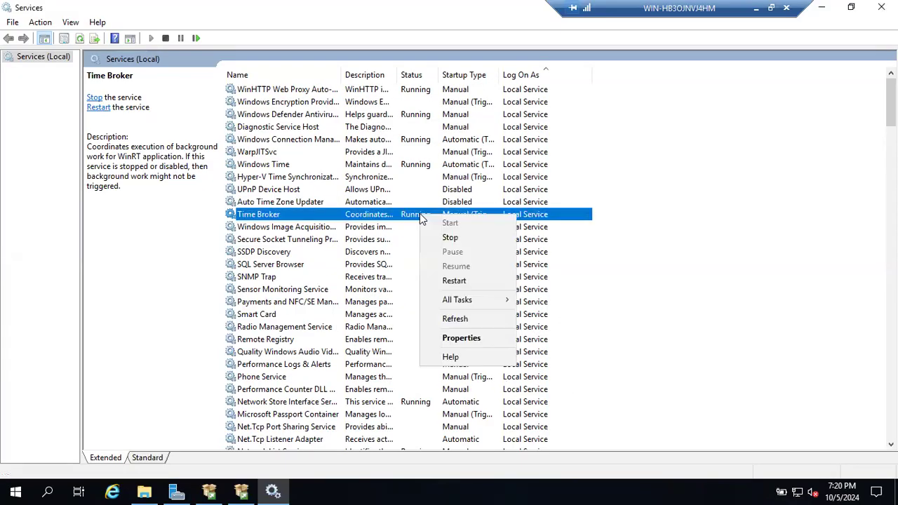
{"action": "left_click", "coordinate": [449, 339]}
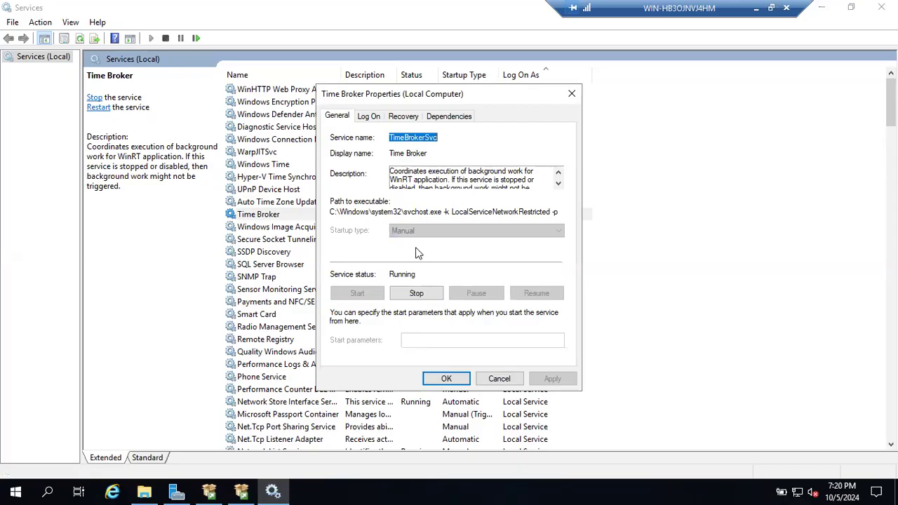
{"action": "left_click", "coordinate": [498, 378]}
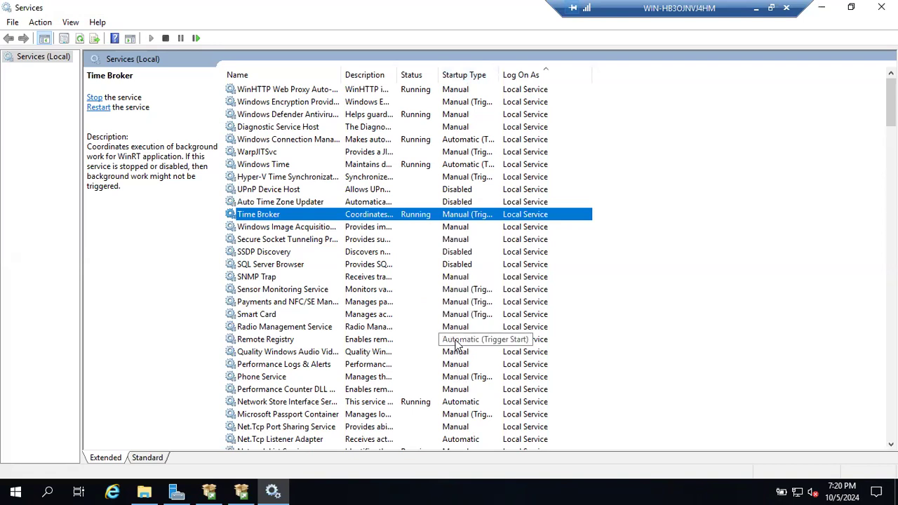
- Open the properties of the Network Store Interface Service, view its startup type choices, and move the dialog off the services list
{"action": "right_click", "coordinate": [457, 405]}
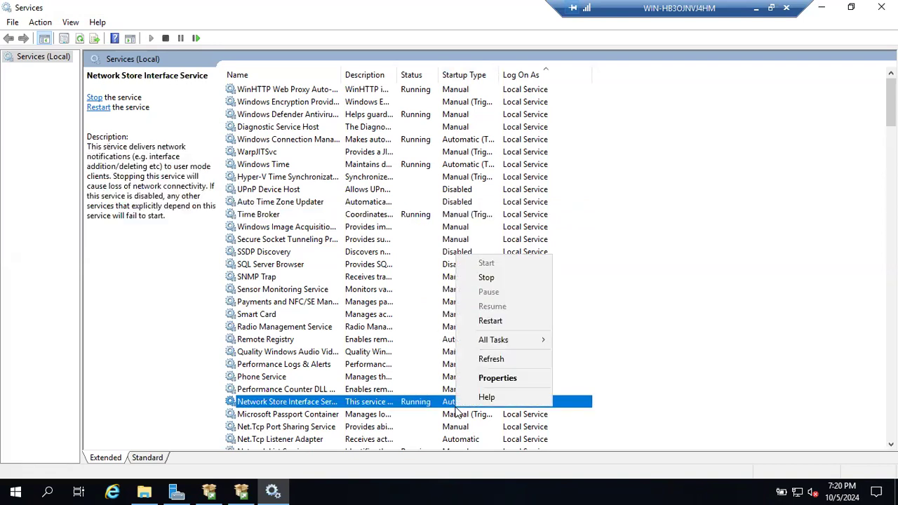
{"action": "left_click", "coordinate": [491, 378]}
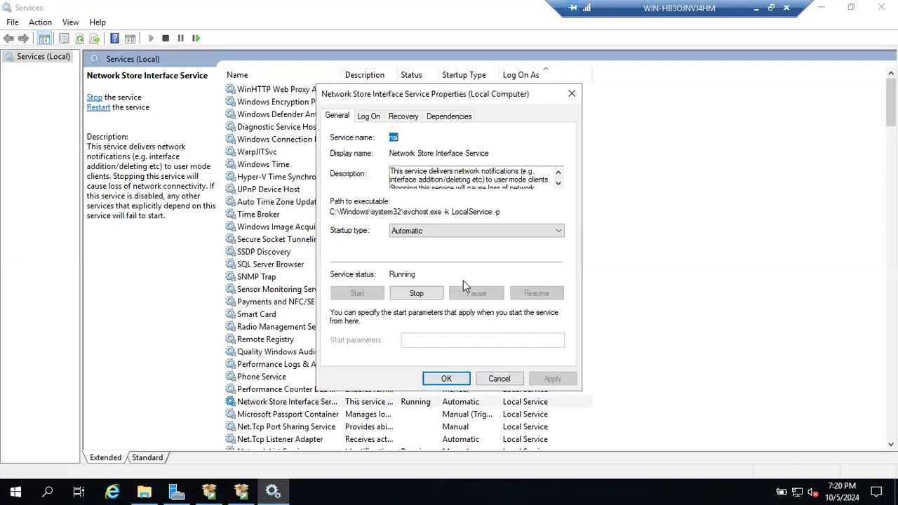
{"action": "left_click", "coordinate": [440, 231]}
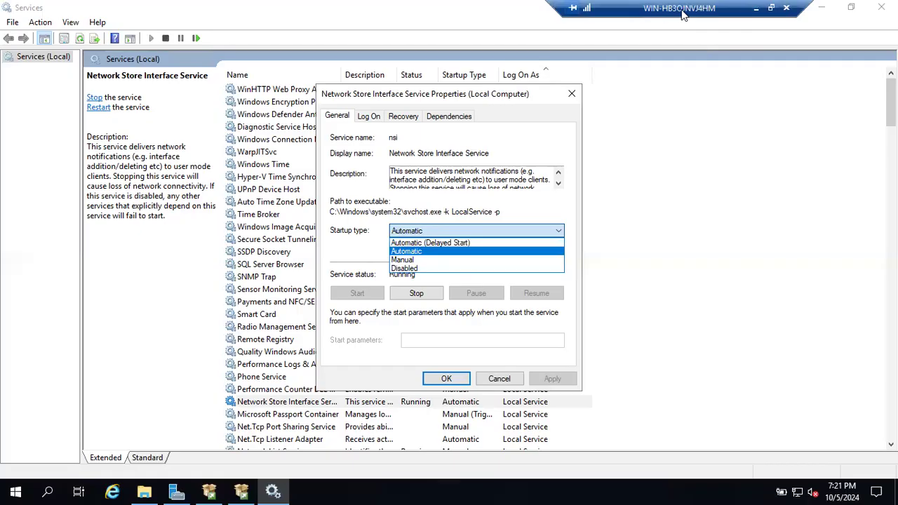
{"action": "left_click", "coordinate": [460, 90]}
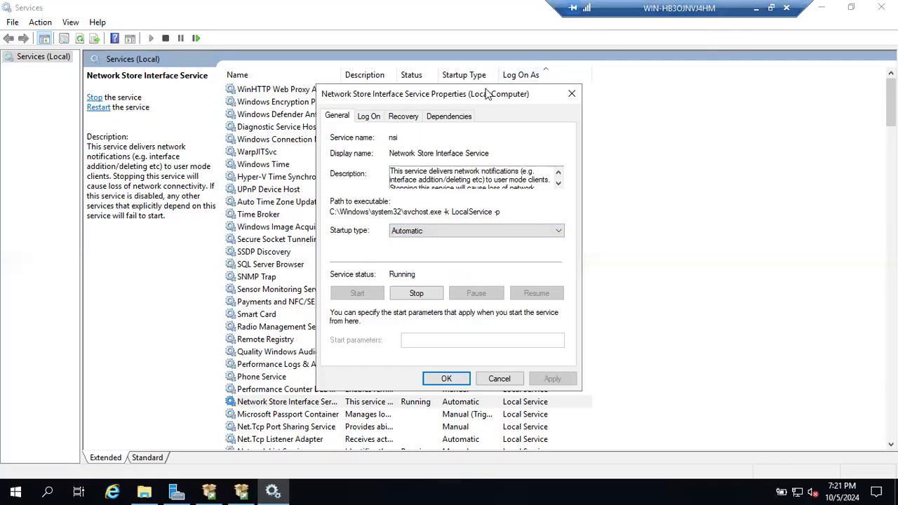
{"action": "left_click_drag", "start_coordinate": [486, 93], "coordinate": [677, 89]}
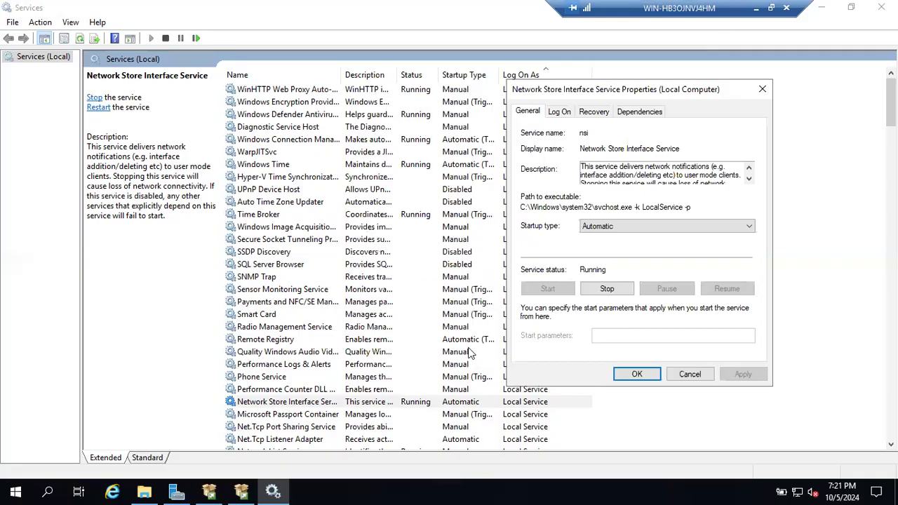
- Try the Manual and Disabled startup types for the Network Store Interface Service and close its properties without applying them
{"action": "left_click", "coordinate": [615, 228]}
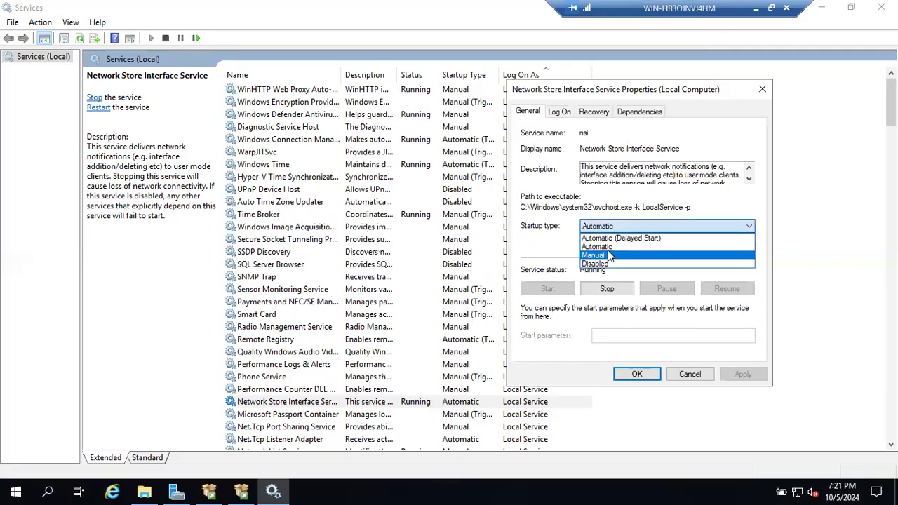
{"action": "left_click", "coordinate": [608, 254]}
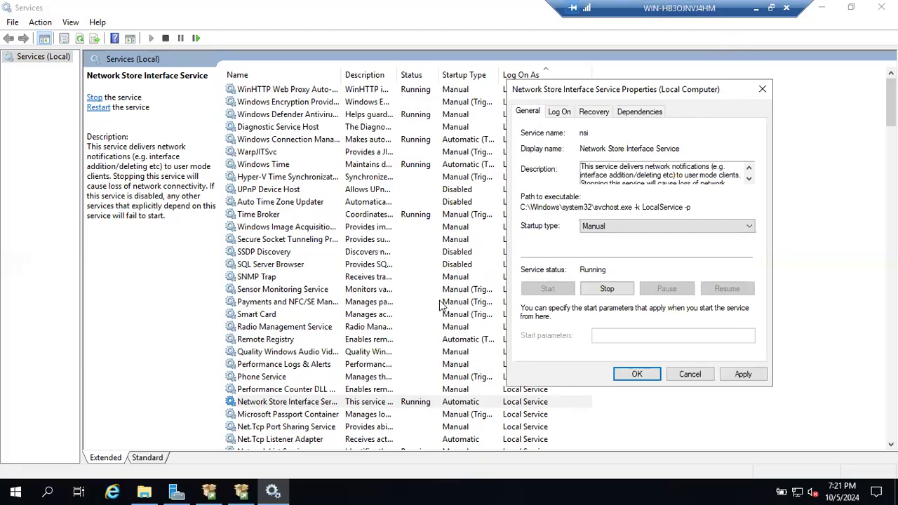
{"action": "left_click", "coordinate": [597, 228]}
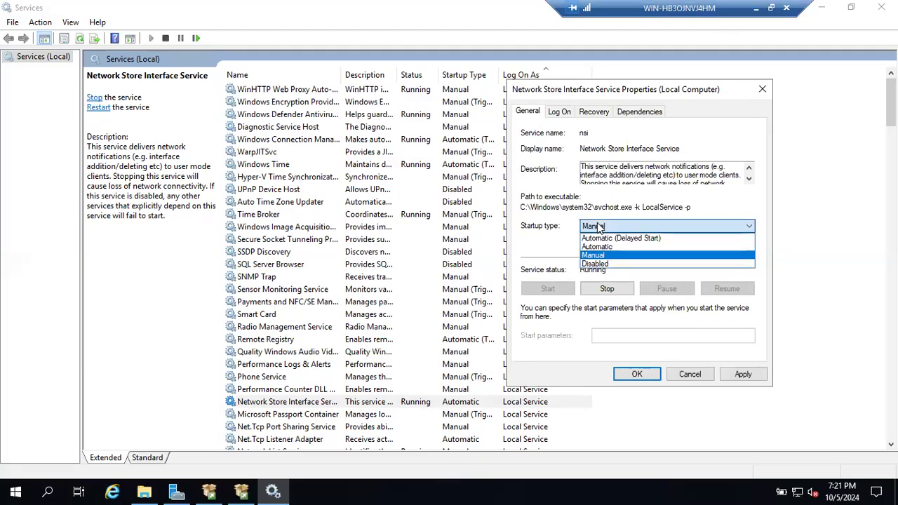
{"action": "left_click", "coordinate": [596, 264]}
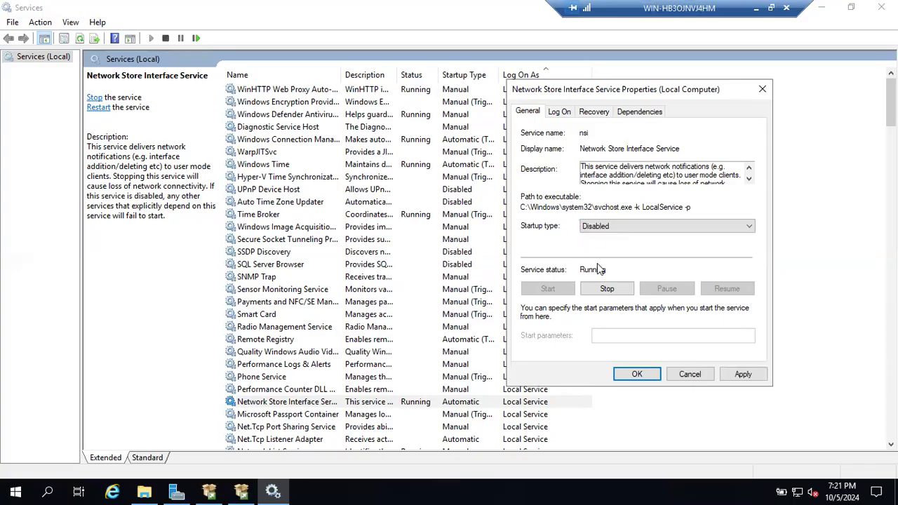
{"action": "left_click", "coordinate": [607, 227]}
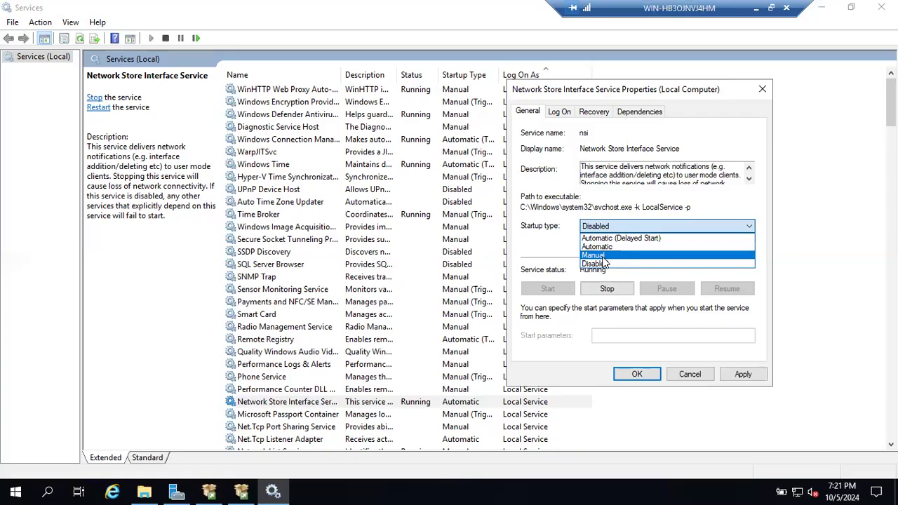
{"action": "key", "text": "Escape"}
{"action": "key", "text": "Escape"}
- Compare the actions available for the Network Store Interface Service with those for the Phone Service
{"action": "right_click", "coordinate": [335, 400]}
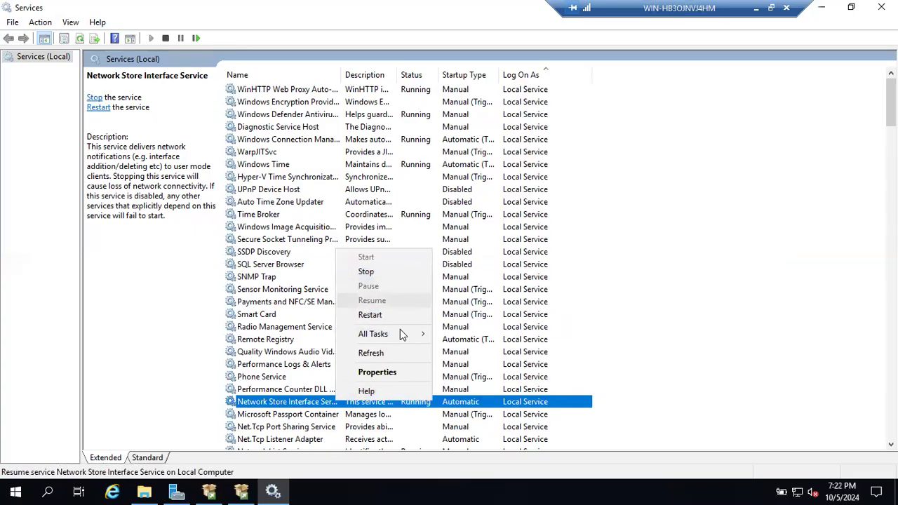
{"action": "left_click", "coordinate": [284, 376]}
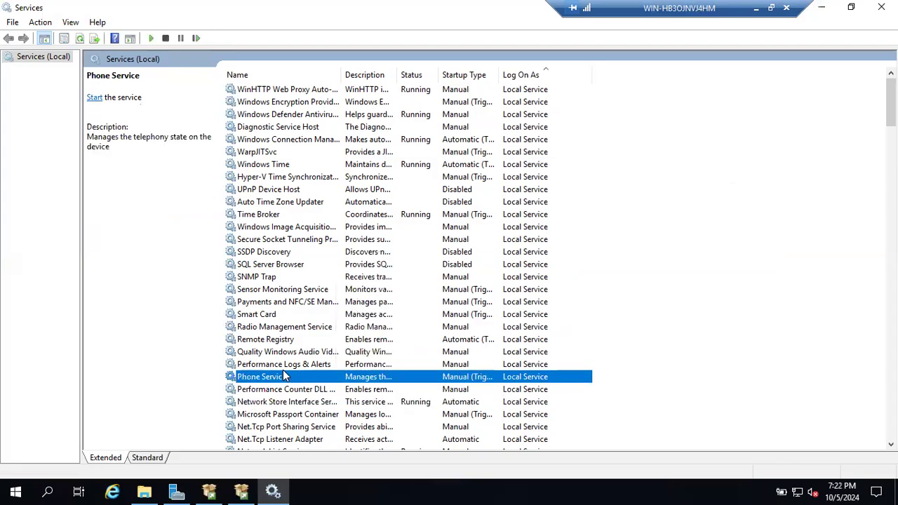
{"action": "right_click", "coordinate": [277, 376]}
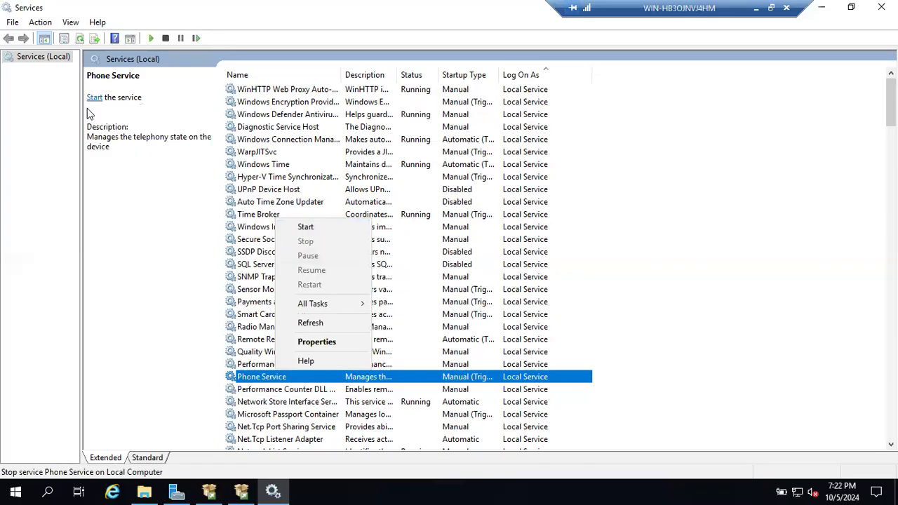
{"action": "left_click", "coordinate": [313, 403]}
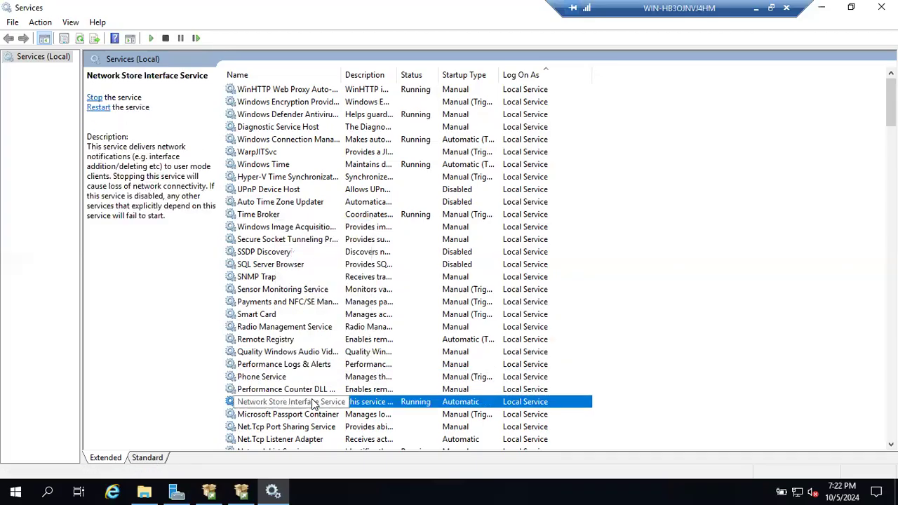
{"action": "right_click", "coordinate": [313, 403]}
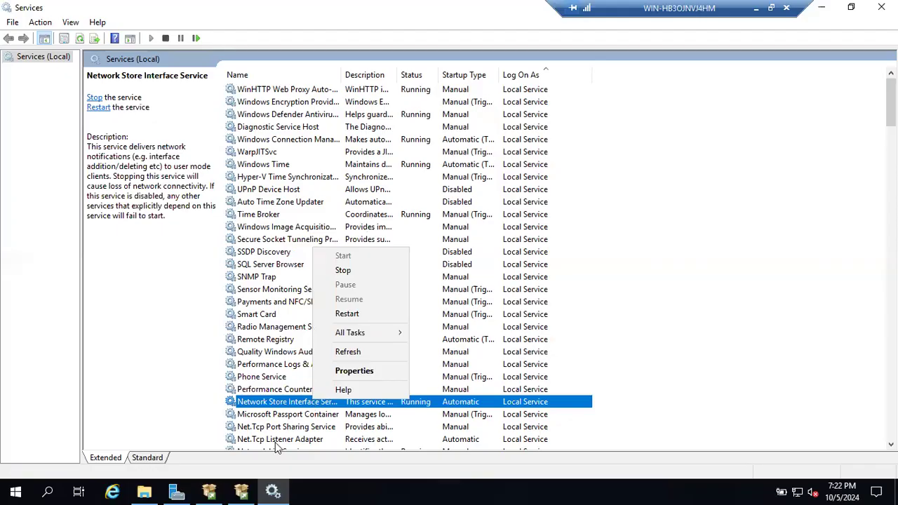
- Return to SQL Server Setup, set the SQL Server Agent startup type to Automatic, and display the Database Engine collation settings
{"action": "left_click", "coordinate": [241, 491]}
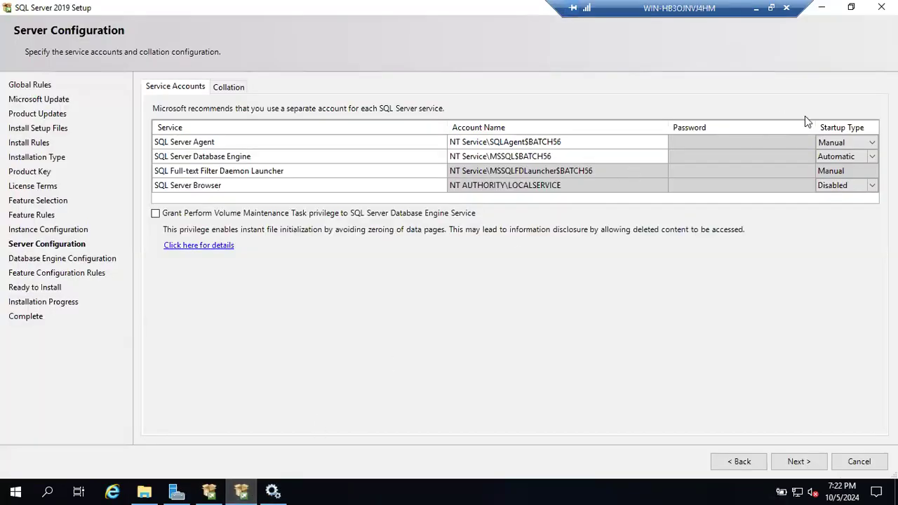
{"action": "left_click", "coordinate": [870, 143]}
{"action": "left_click", "coordinate": [871, 144]}
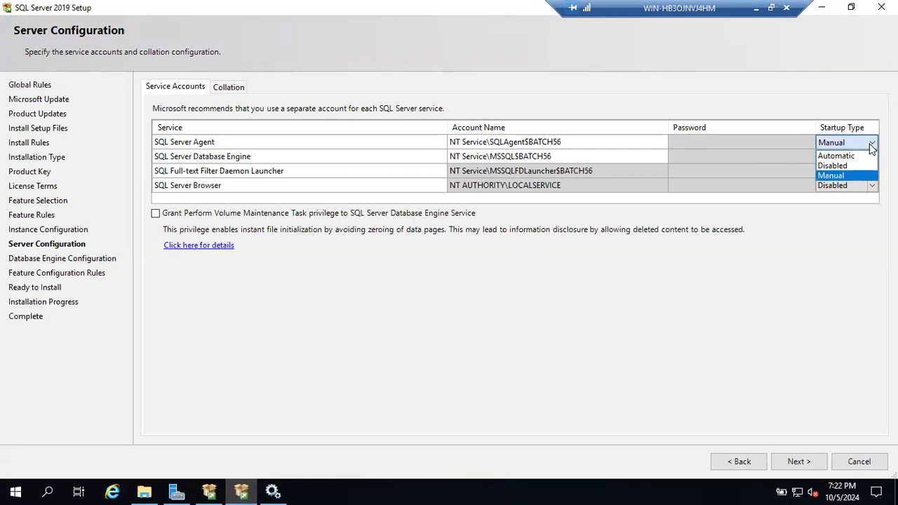
{"action": "left_click", "coordinate": [852, 155]}
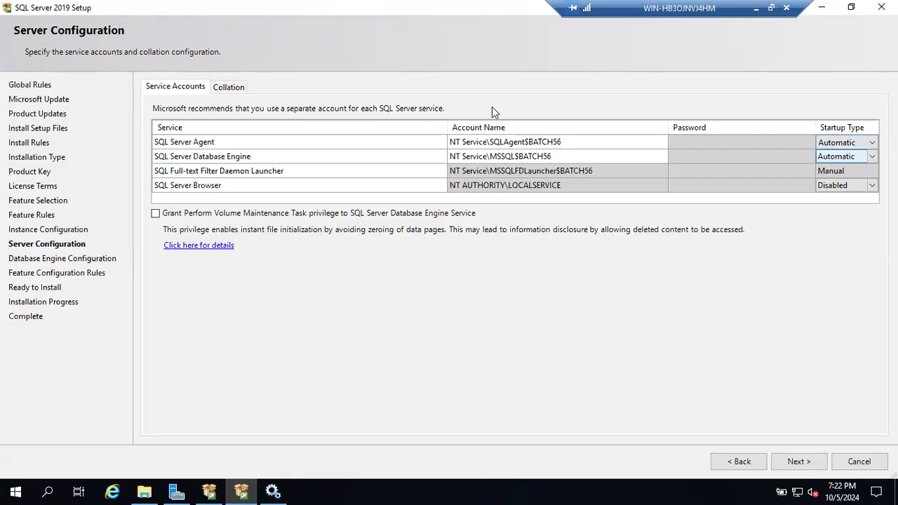
{"action": "left_click", "coordinate": [237, 85]}
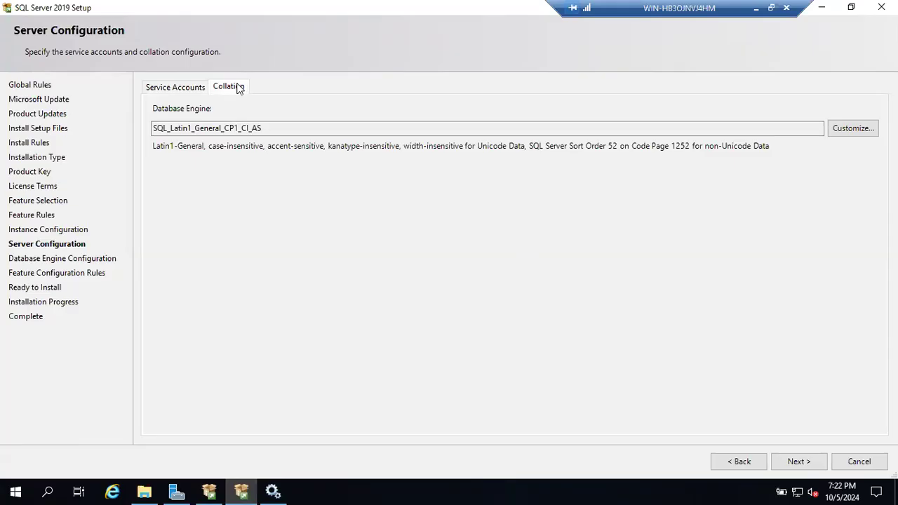
- Examine the SQL_Latin1_General_CP1_CI_AS collation name, keep it for the Database Engine, and continue to the Database Engine Configuration page
{"action": "left_click_drag", "start_coordinate": [272, 128], "coordinate": [135, 116]}
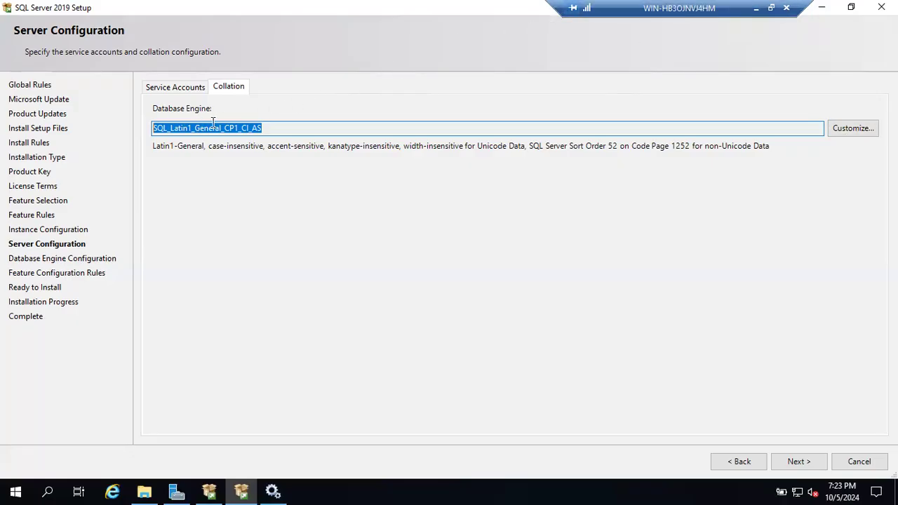
{"action": "left_click", "coordinate": [267, 130]}
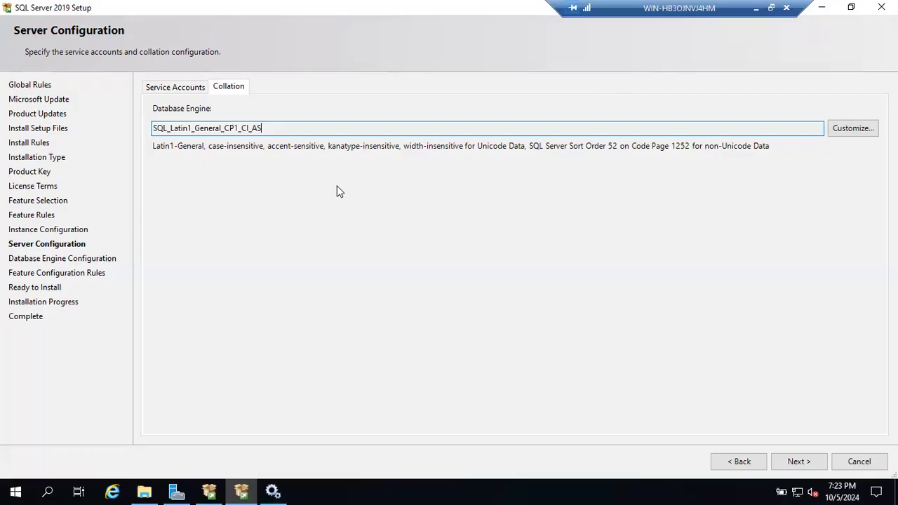
{"action": "left_click", "coordinate": [790, 462]}
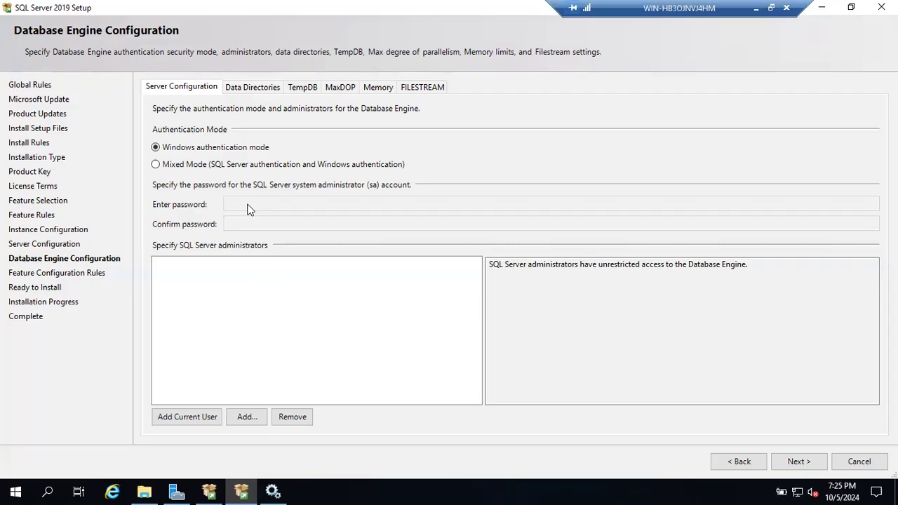
- Try Mixed Mode authentication and place the cursor in the sa password and confirmation fields without entering anything
{"action": "left_click", "coordinate": [218, 166]}
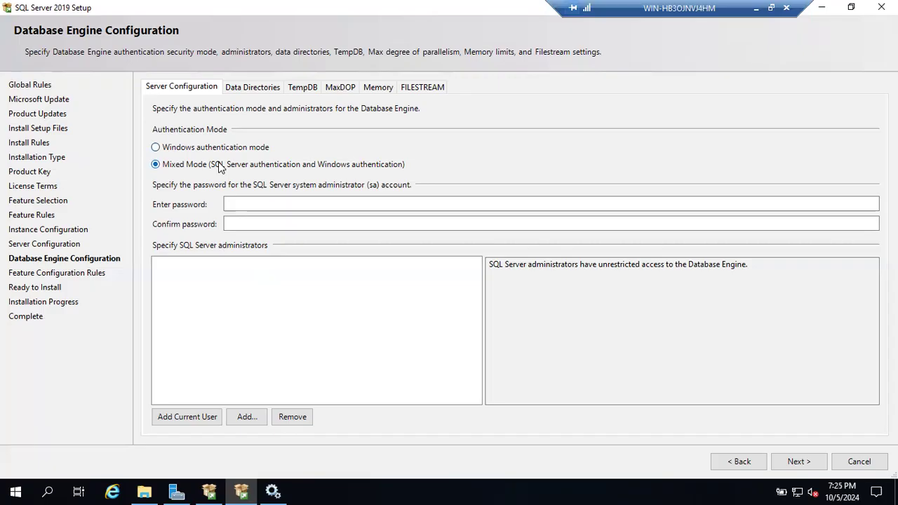
{"action": "left_click", "coordinate": [241, 203]}
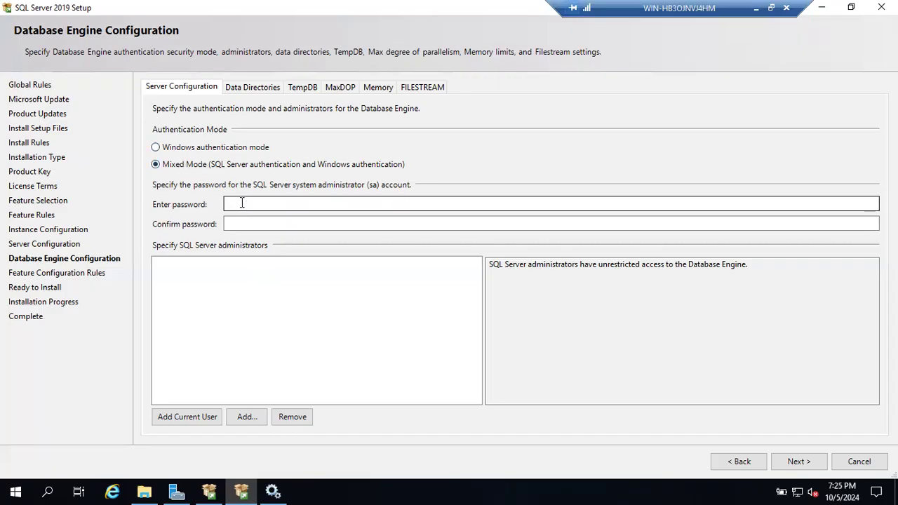
{"action": "left_click", "coordinate": [241, 225]}
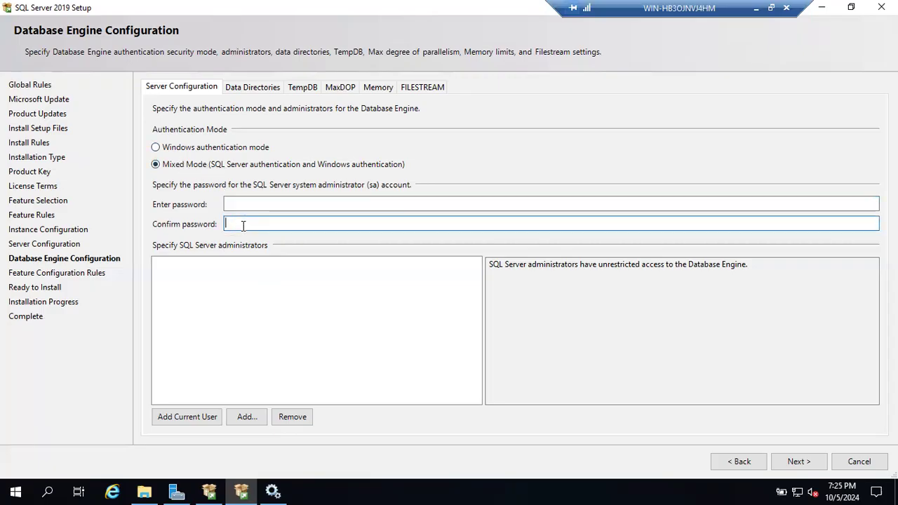
{"action": "left_click", "coordinate": [251, 202]}
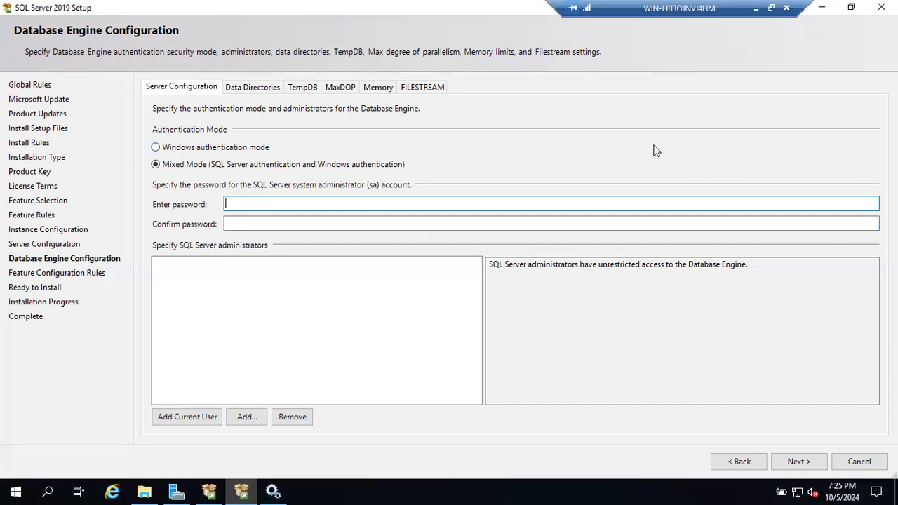
- Switch to the B56 Running Notes document and add the line "SA password" below "Service Account Name and Password"
{"action": "left_click", "coordinate": [756, 9]}
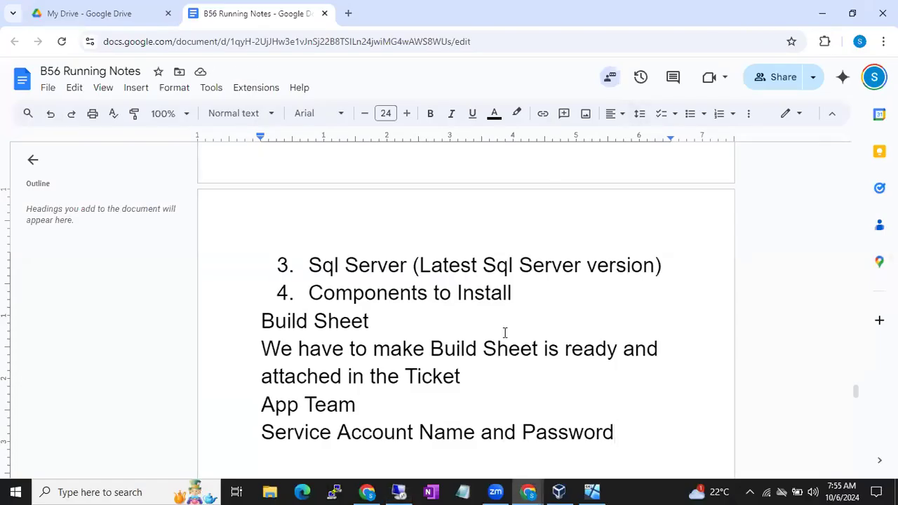
{"action": "scroll", "coordinate": [505, 335], "scroll_direction": "down", "scroll_amount": 1}
{"action": "key", "text": "Return"}
{"action": "type", "text": "S"}
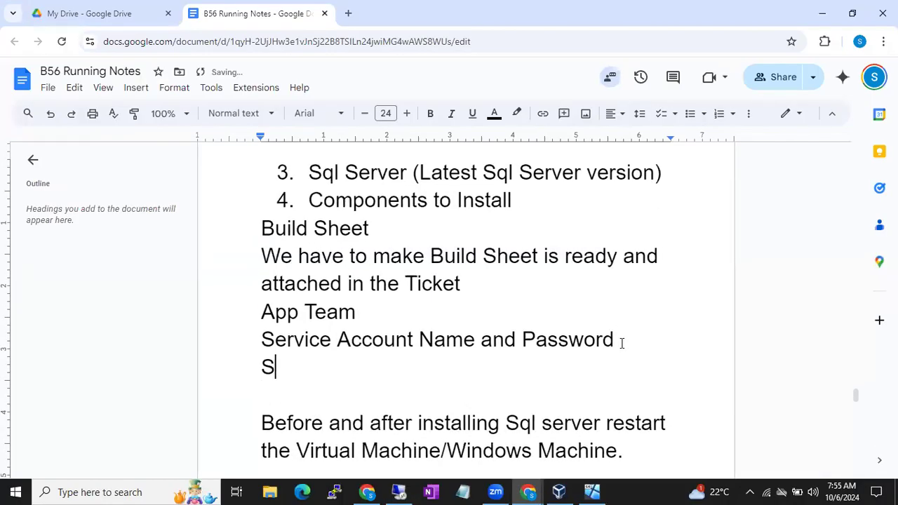
{"action": "type", "text": "A password"}
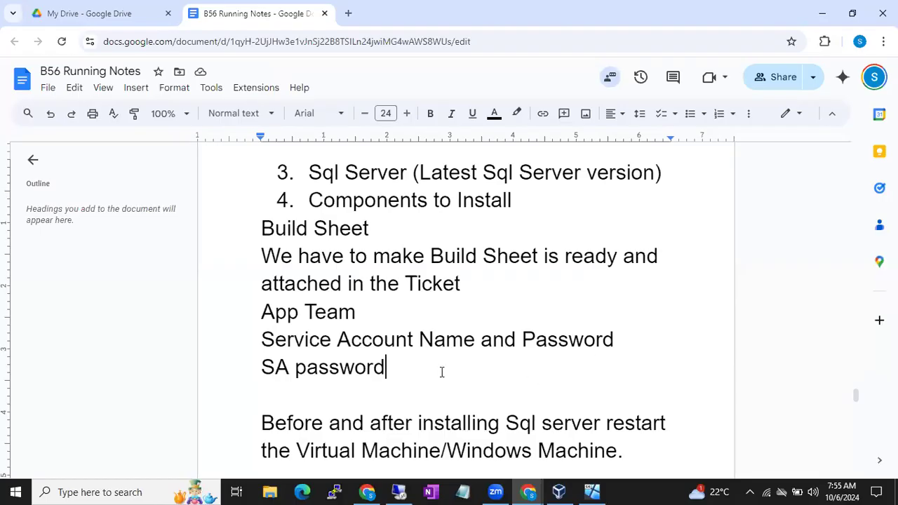
{"action": "left_click_drag", "start_coordinate": [262, 374], "coordinate": [283, 375]}
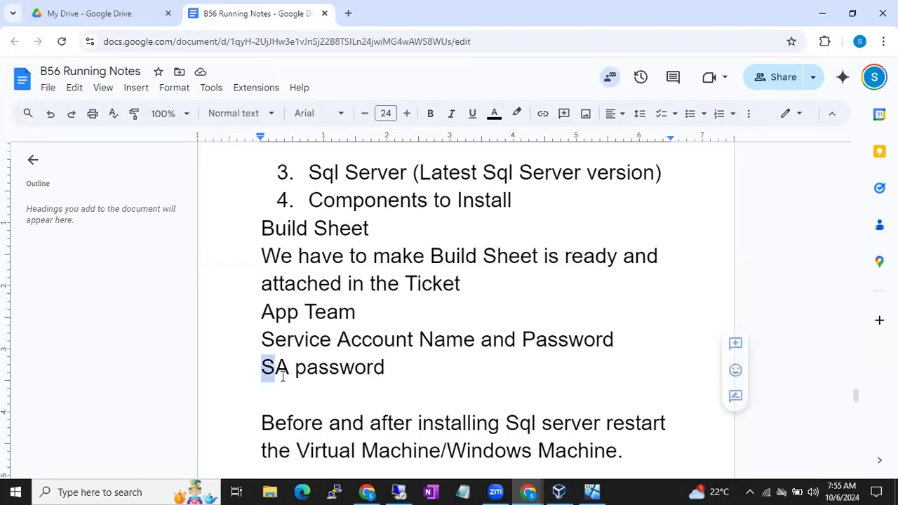
{"action": "left_click_drag", "start_coordinate": [262, 340], "coordinate": [414, 348]}
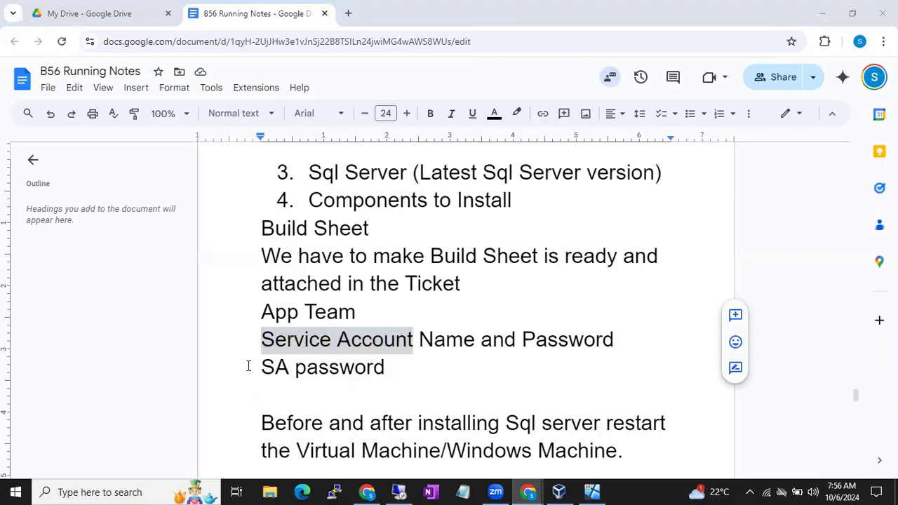
- Return to SQL Server Setup and compare Windows authentication mode with Mixed Mode and its sa password fields
{"action": "key", "text": "alt+Tab"}
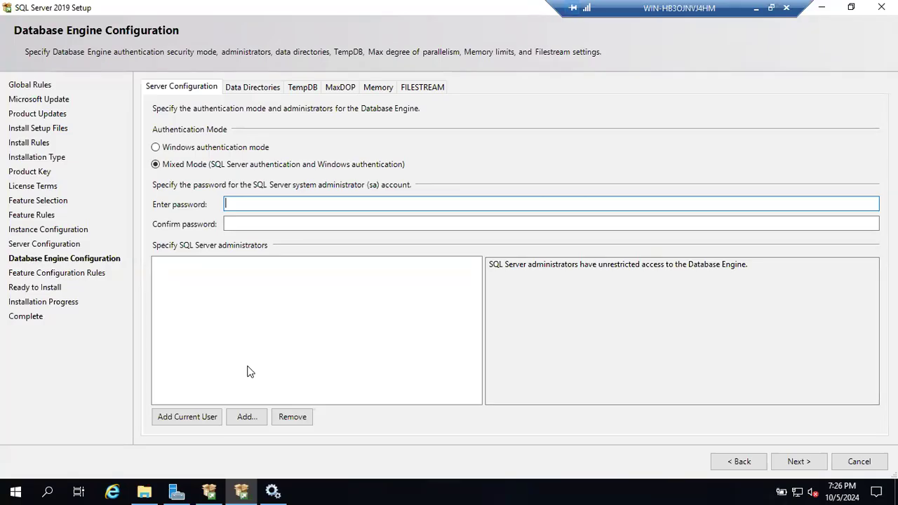
{"action": "left_click", "coordinate": [190, 150]}
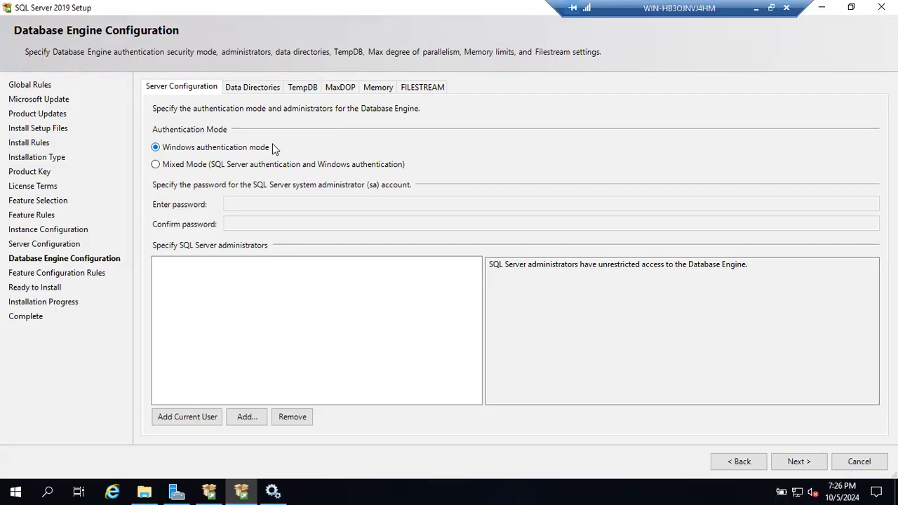
{"action": "left_click", "coordinate": [159, 166]}
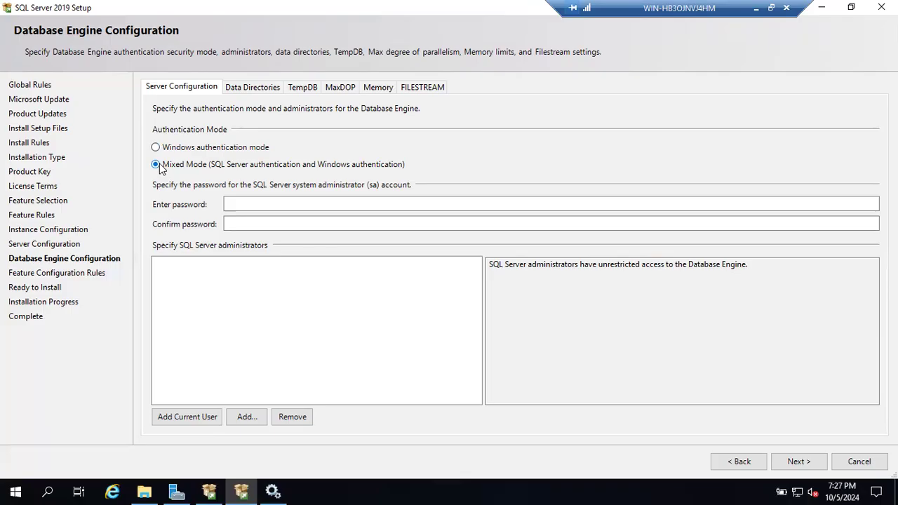
{"action": "left_click", "coordinate": [249, 224]}
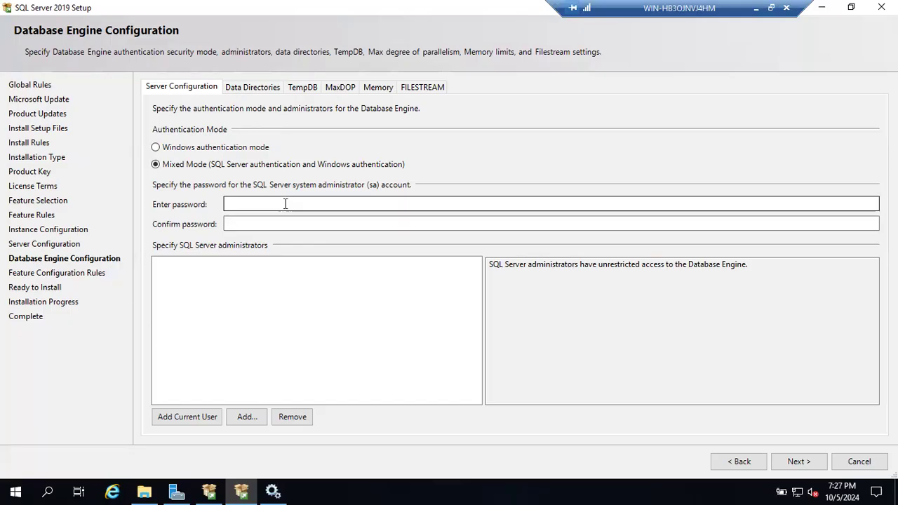
- Select Windows authentication mode and add the current user as a SQL Server administrator
{"action": "left_click", "coordinate": [217, 153]}
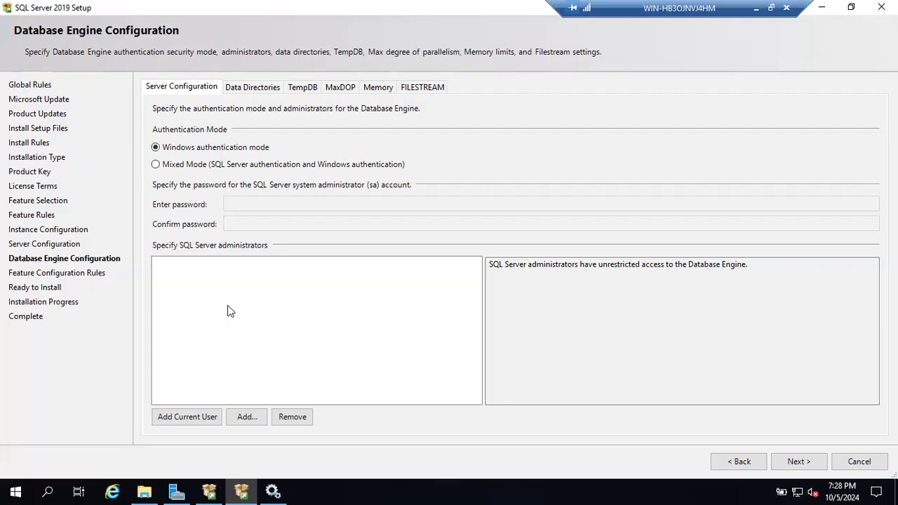
{"action": "left_click", "coordinate": [177, 423]}
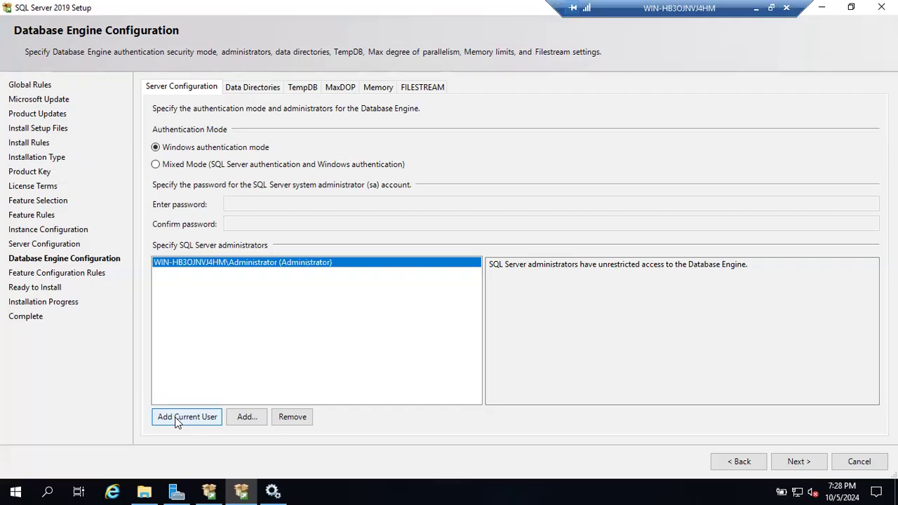
- Start adding another SQL Server administrator, enter SqlDBAs as the object name, and cancel the selection
{"action": "left_click", "coordinate": [247, 419]}
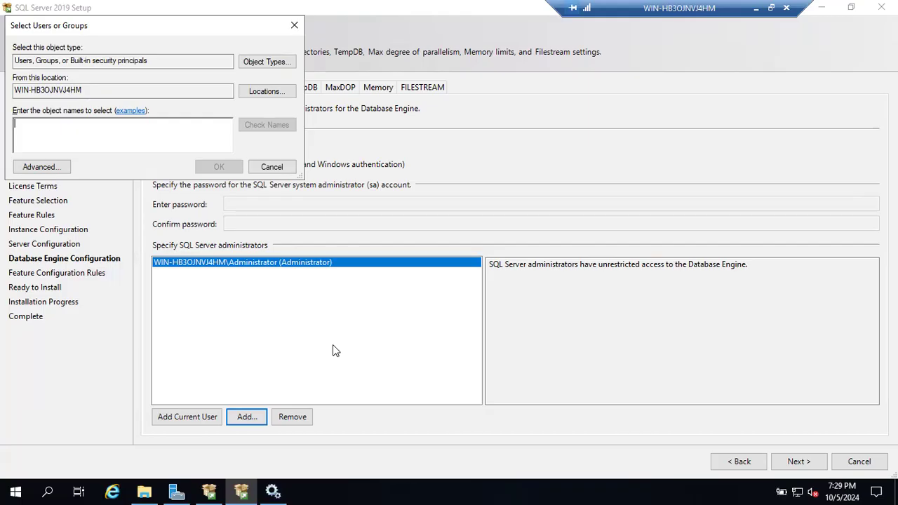
{"action": "type", "text": "S"}
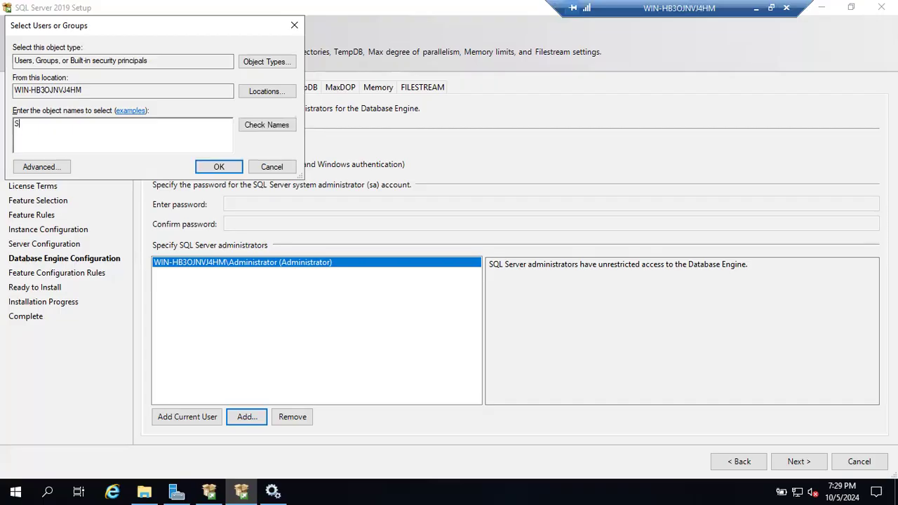
{"action": "type", "text": "qlDBAs"}
{"action": "left_click", "coordinate": [271, 167]}
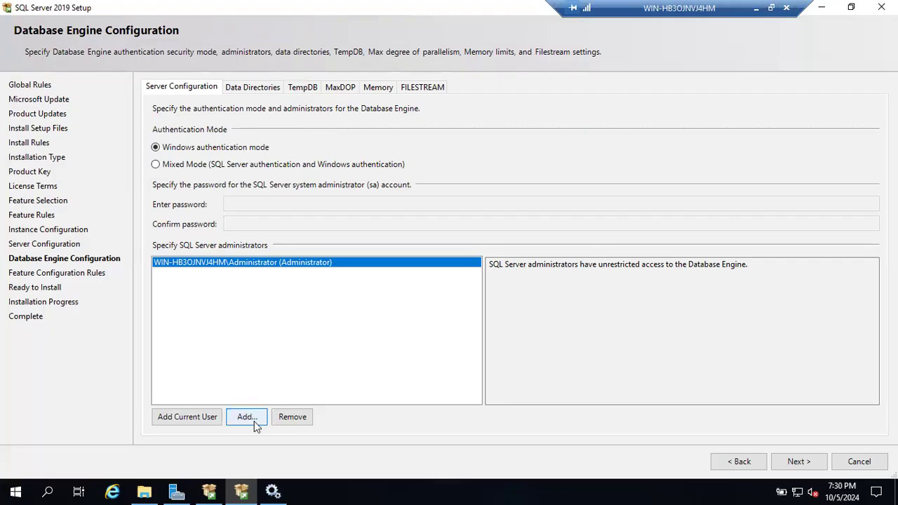
- Review the default data directories and TempDB settings, and continue to the Ready to Install page
{"action": "left_click", "coordinate": [254, 87]}
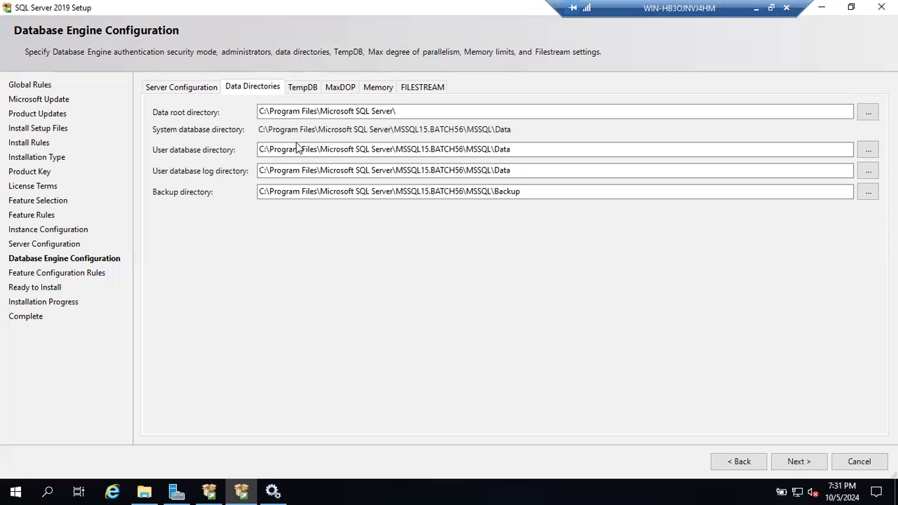
{"action": "left_click", "coordinate": [281, 170]}
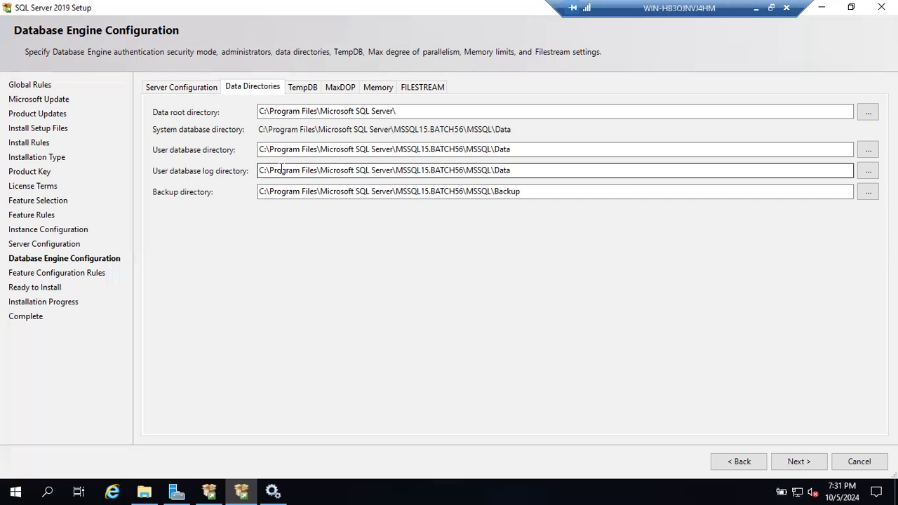
{"action": "left_click_drag", "start_coordinate": [265, 150], "coordinate": [247, 149]}
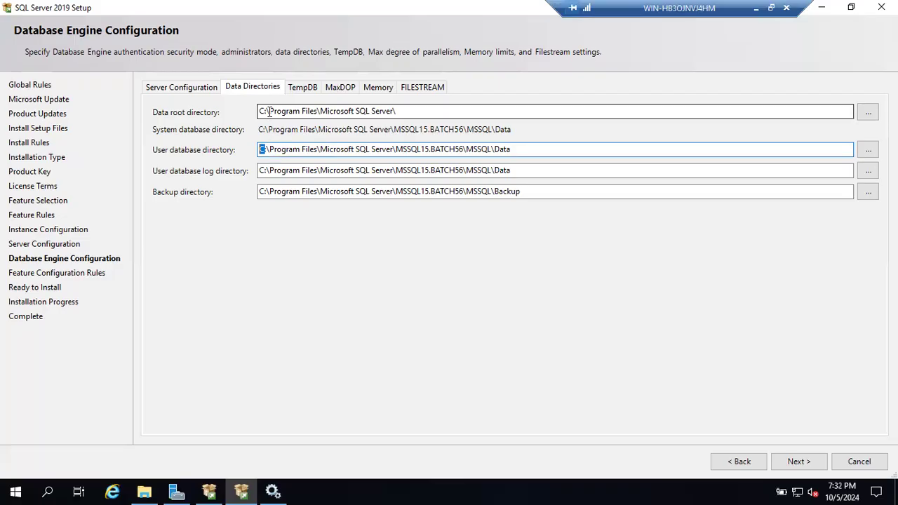
{"action": "left_click", "coordinate": [297, 87]}
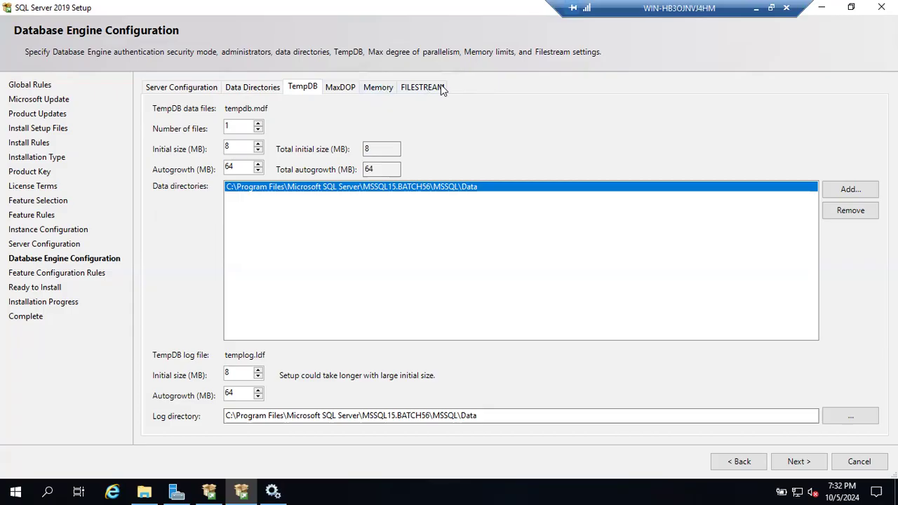
{"action": "left_click", "coordinate": [796, 462]}
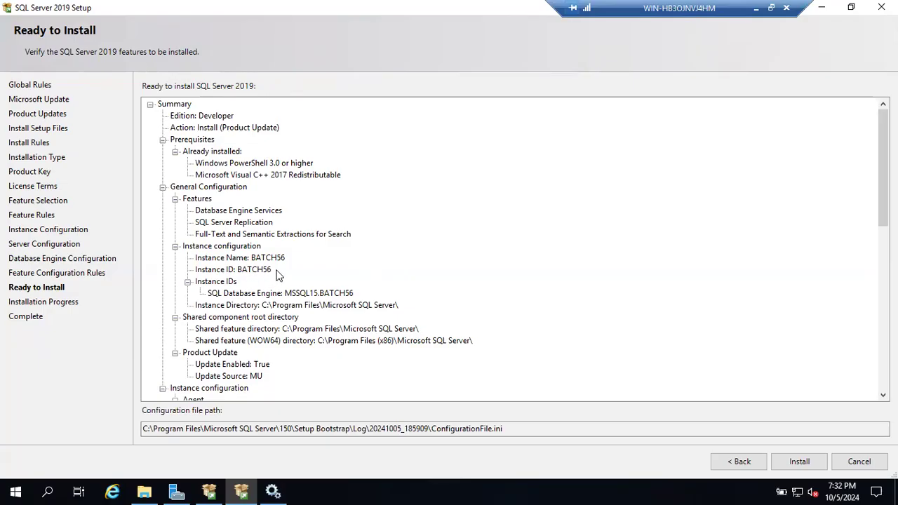
- Clear the server desktop by minimising SQL Server Setup and the file window, cancelling the service properties, and closing SQL Server Installation Center
{"action": "left_click", "coordinate": [833, 7]}
{"action": "left_click", "coordinate": [834, 6]}
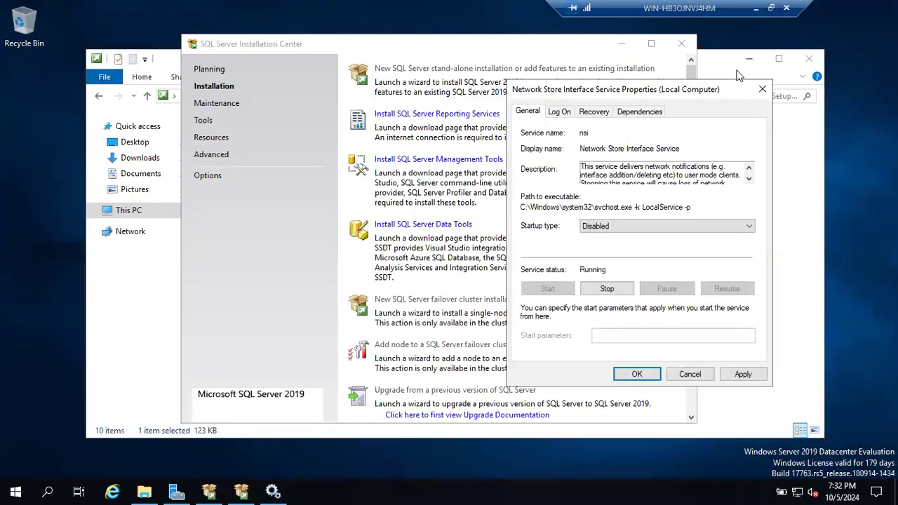
{"action": "left_click", "coordinate": [689, 374]}
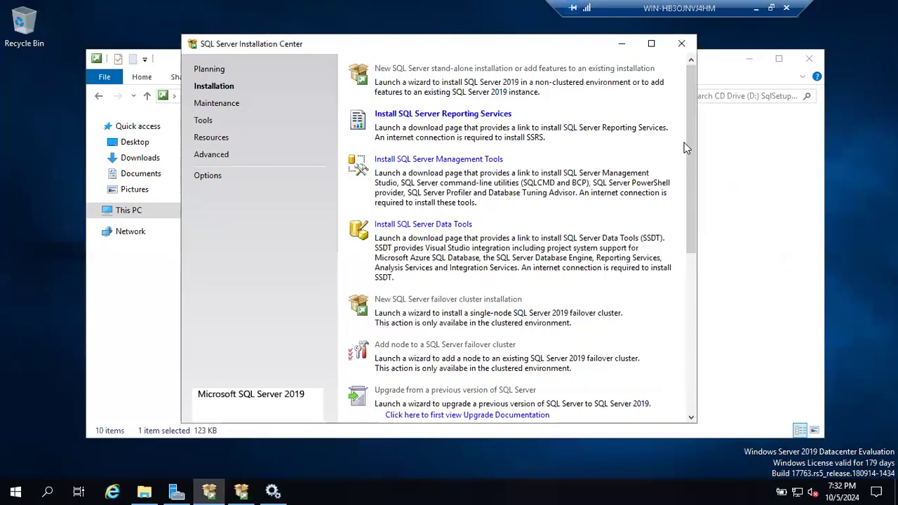
{"action": "left_click", "coordinate": [681, 43]}
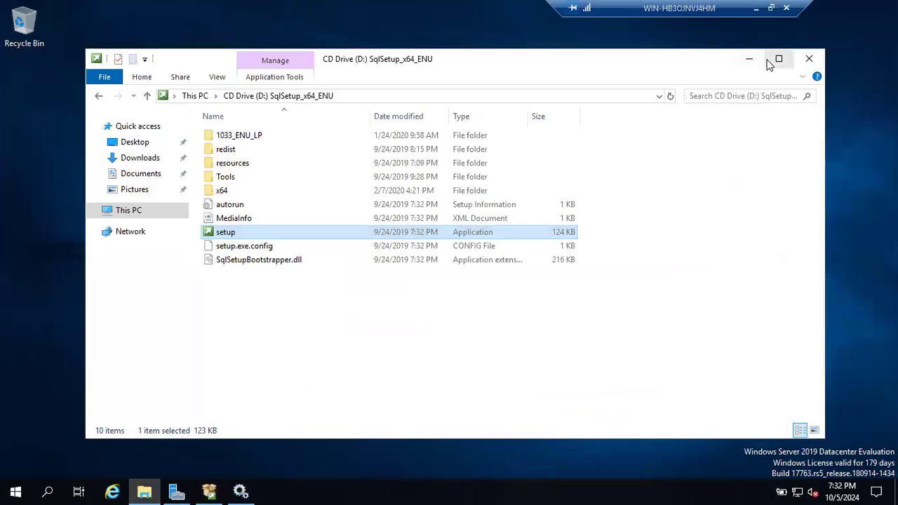
{"action": "left_click", "coordinate": [748, 59]}
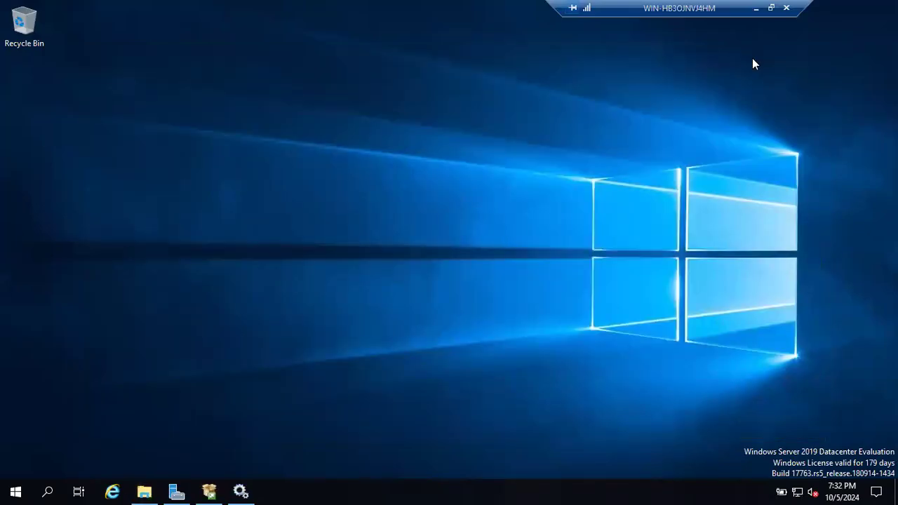
- Create a new folder named Batch56 on the server desktop
{"action": "right_click", "coordinate": [383, 186]}
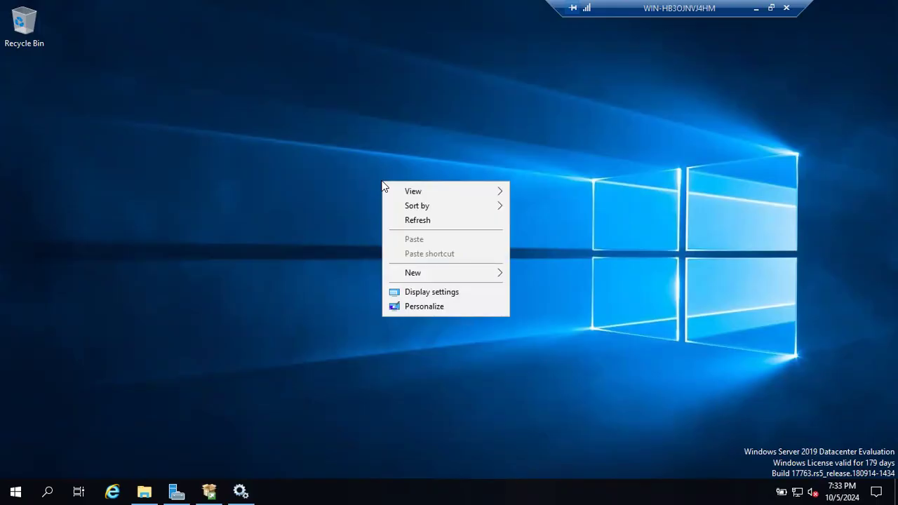
{"action": "left_click", "coordinate": [315, 187]}
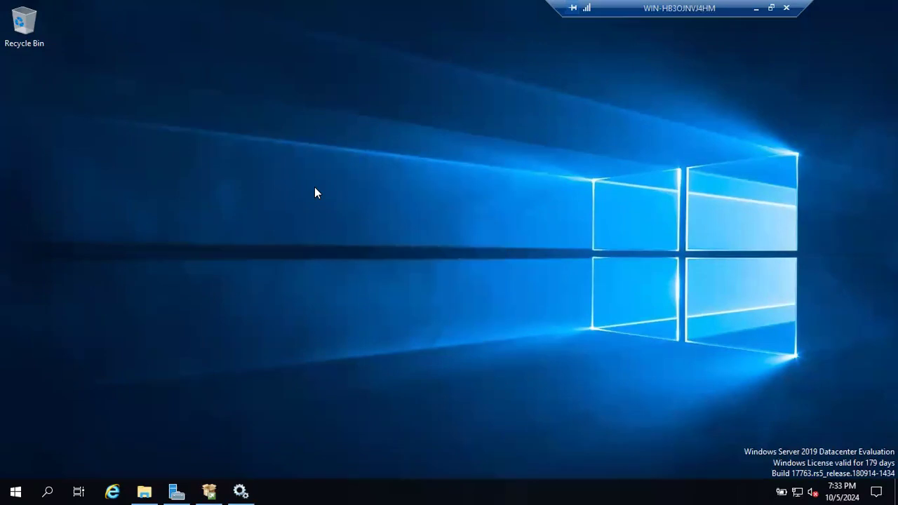
{"action": "right_click", "coordinate": [315, 187]}
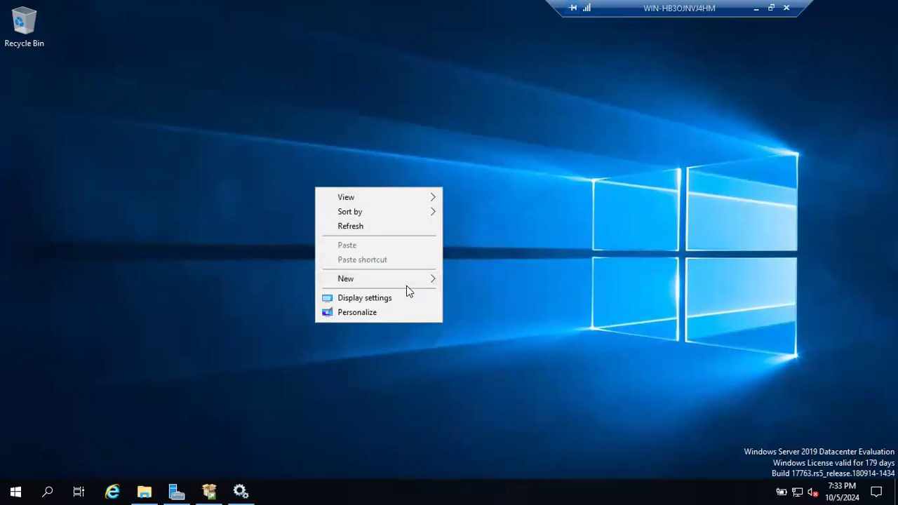
{"action": "mouse_move", "coordinate": [408, 279]}
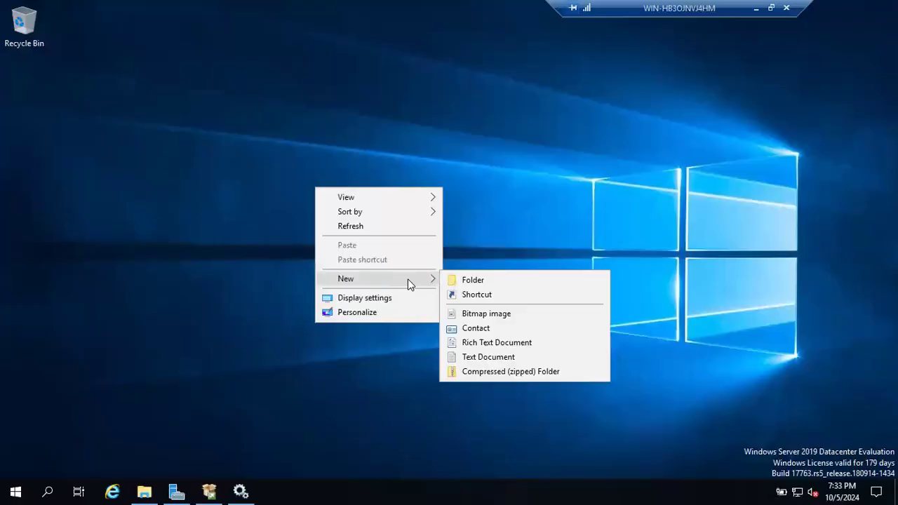
{"action": "left_click", "coordinate": [456, 281]}
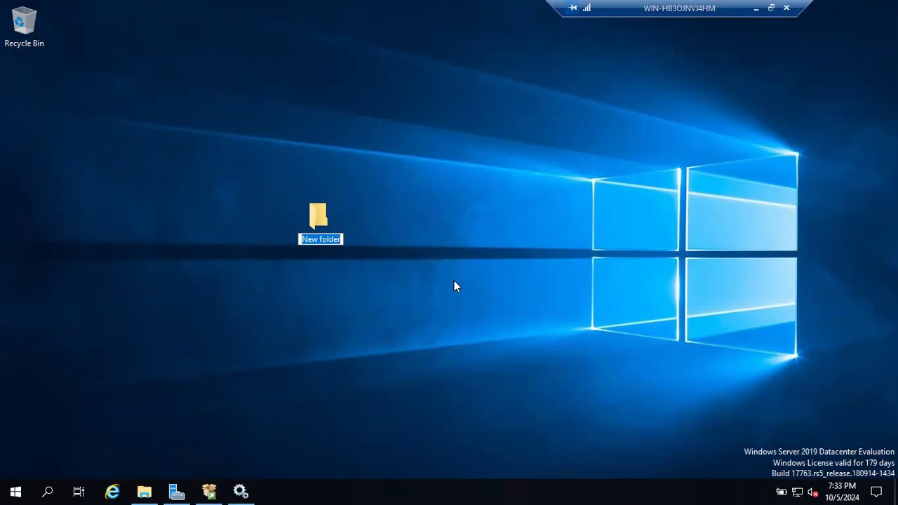
{"action": "type", "text": "B"}
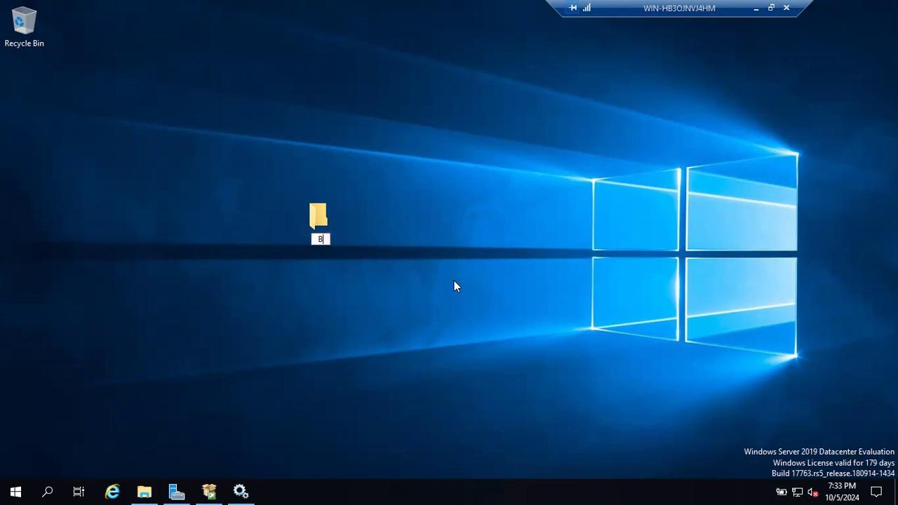
{"action": "type", "text": "atch56"}
{"action": "key", "text": "Return"}
- Return to SQL Server 2019 Setup, check the ConfigurationFile.ini part of the configuration file path, and start the installation
{"action": "left_click", "coordinate": [209, 491]}
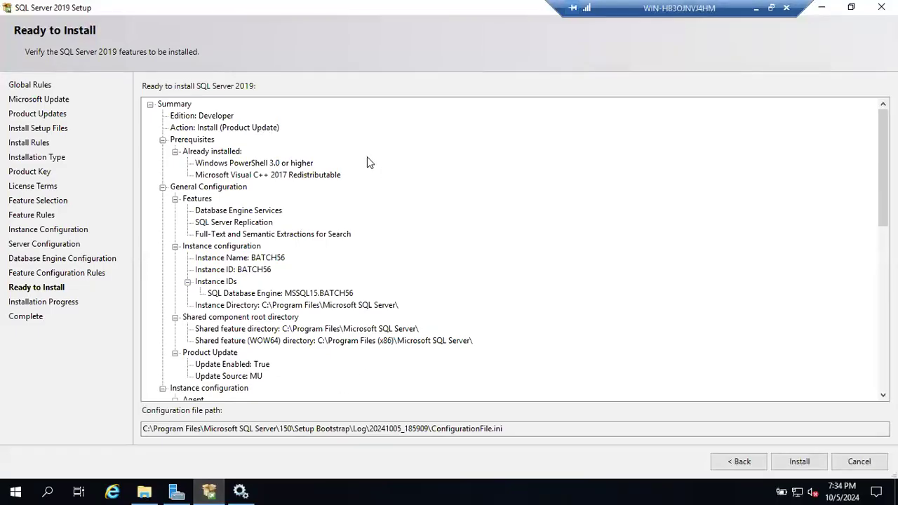
{"action": "left_click_drag", "start_coordinate": [430, 428], "coordinate": [513, 431]}
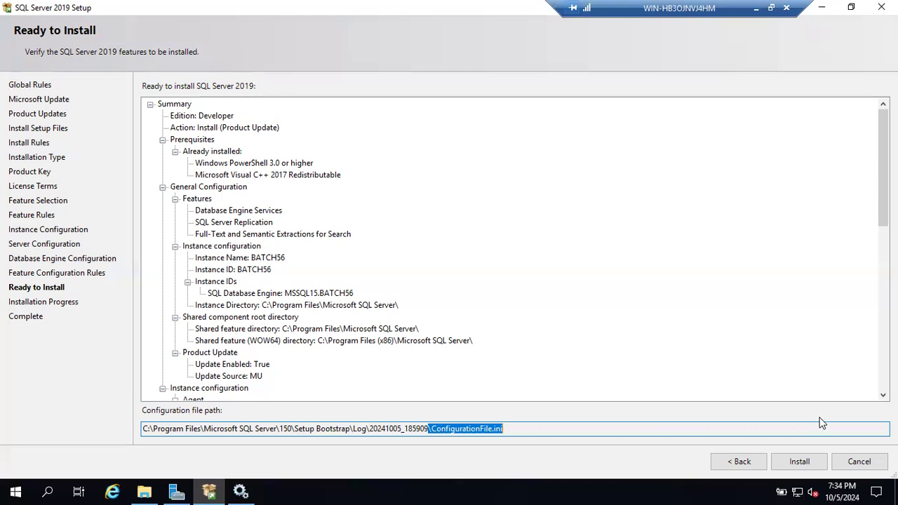
{"action": "left_click", "coordinate": [514, 430]}
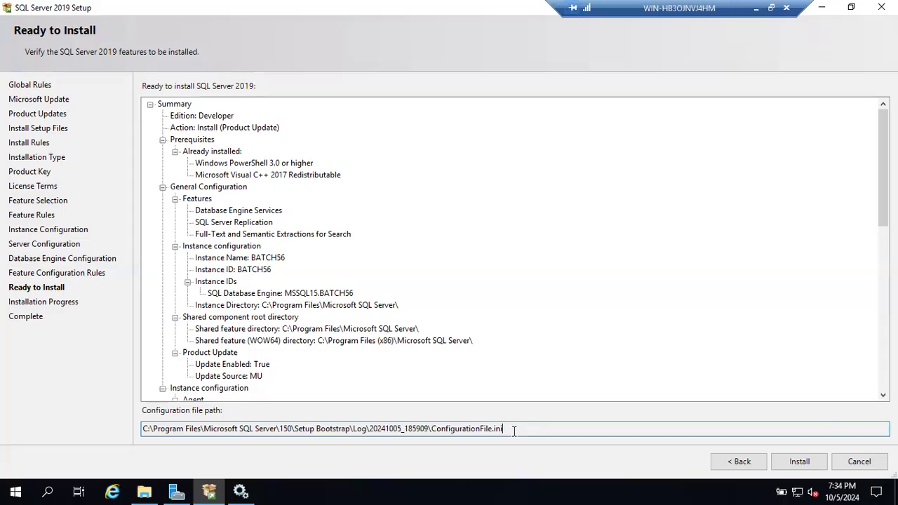
{"action": "left_click", "coordinate": [793, 462]}
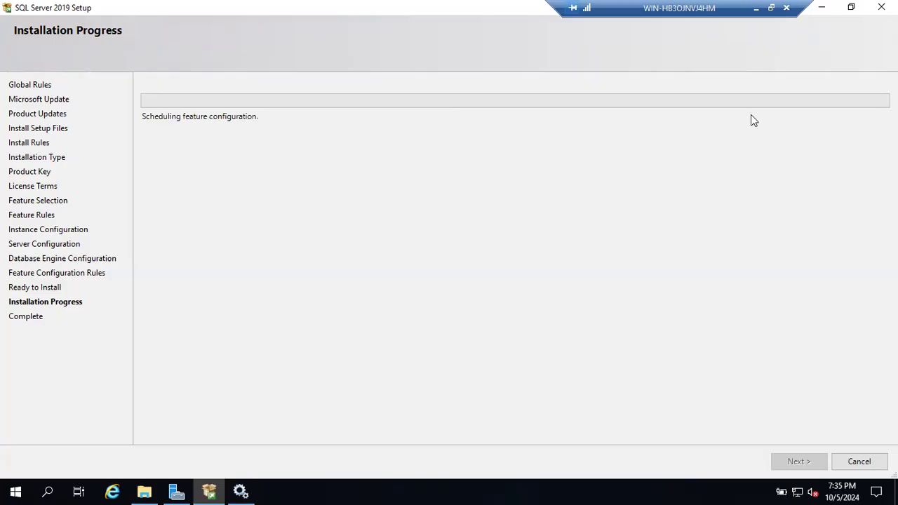
- Minimise SQL Server Setup and move the Batch56 folder directly below the Recycle Bin on the desktop
{"action": "left_click", "coordinate": [823, 9]}
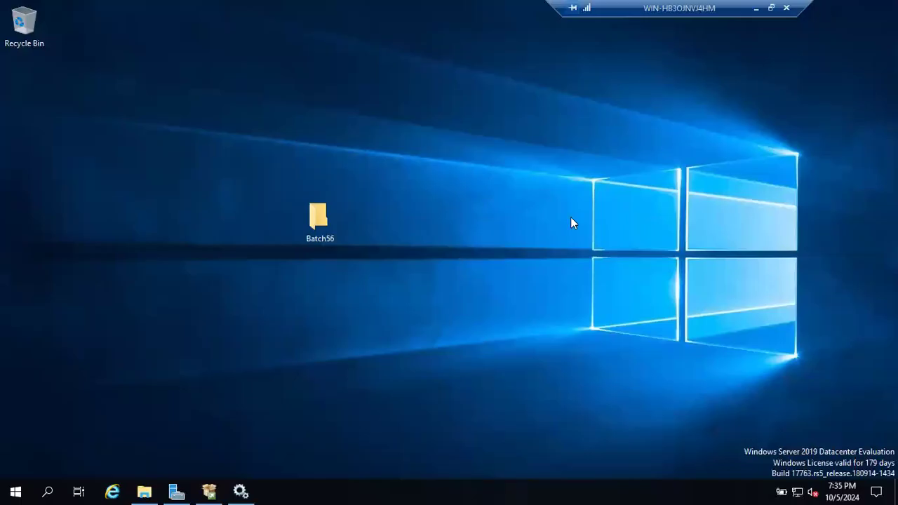
{"action": "left_click_drag", "start_coordinate": [318, 218], "coordinate": [67, 104]}
{"action": "left_click_drag", "start_coordinate": [28, 80], "coordinate": [28, 80]}
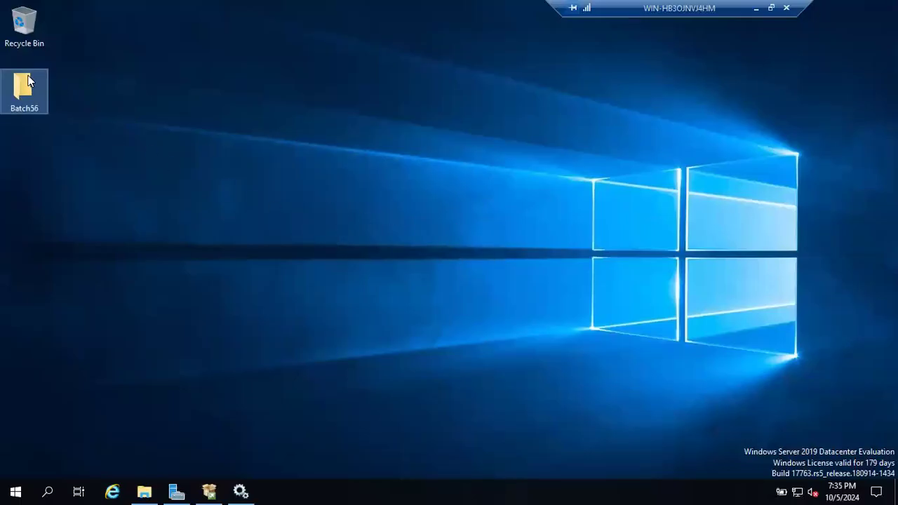
{"action": "left_click", "coordinate": [176, 73]}
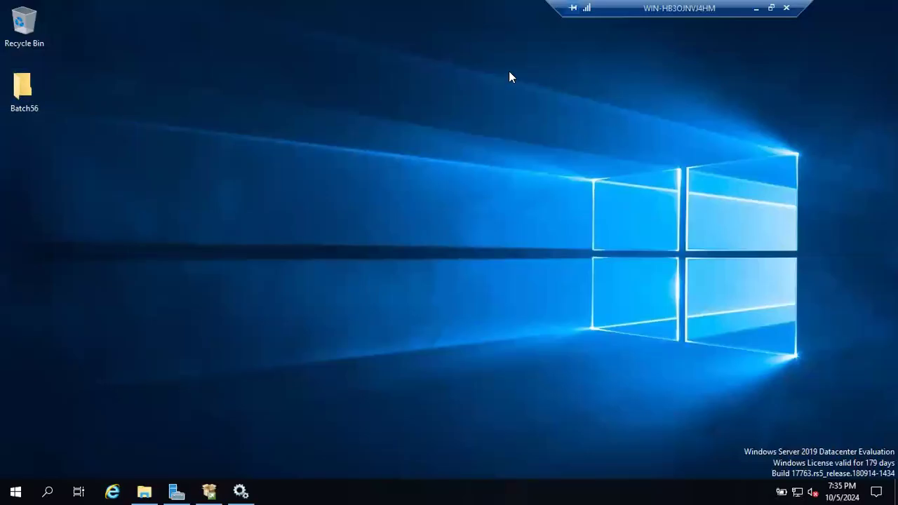
- Switch to the B56 Running Notes in Google Docs and append "SSMS- Sql Server management Studio" and "Its a tool to connect to the running Instances"
{"action": "left_click", "coordinate": [755, 7]}
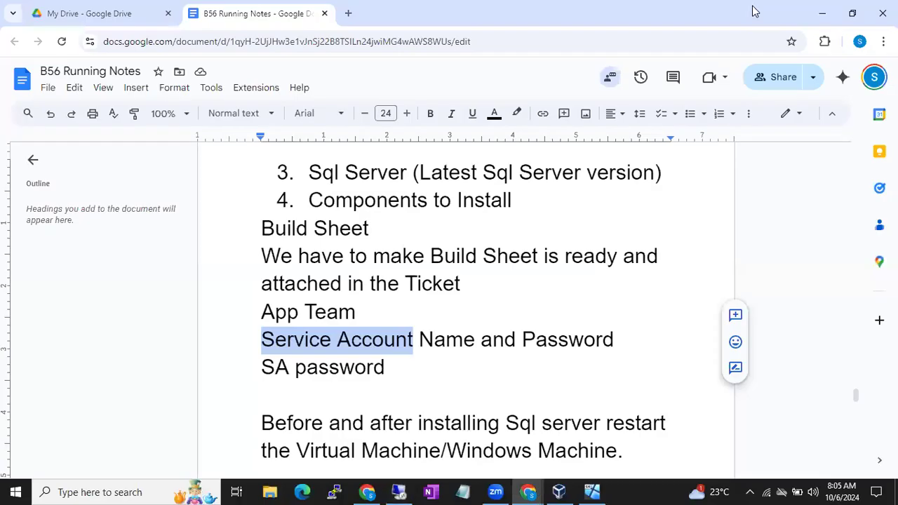
{"action": "scroll", "coordinate": [529, 301], "scroll_direction": "down", "scroll_amount": 8}
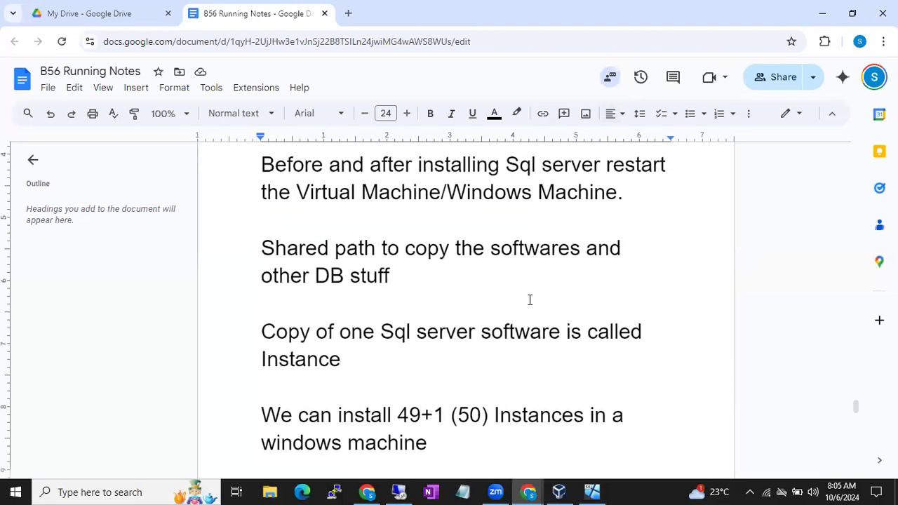
{"action": "scroll", "coordinate": [530, 300], "scroll_direction": "down", "scroll_amount": 15}
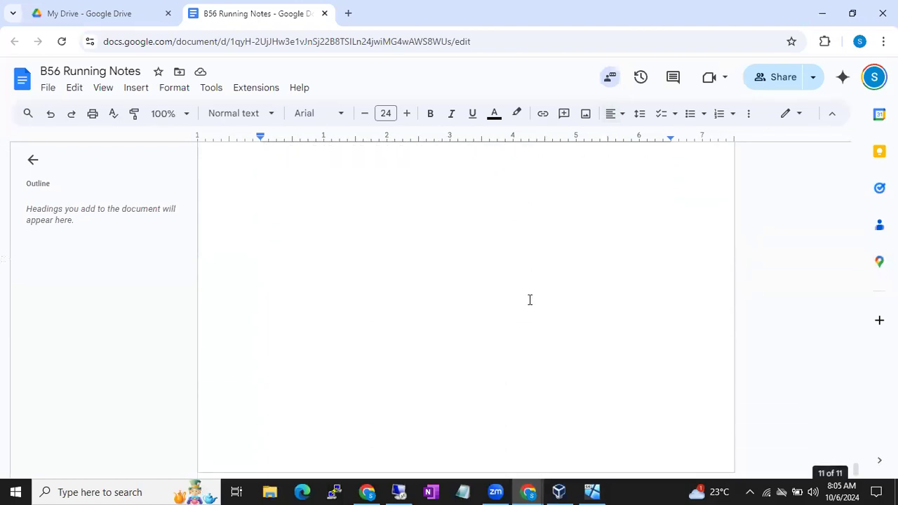
{"action": "scroll", "coordinate": [529, 300], "scroll_direction": "up", "scroll_amount": 3}
{"action": "left_click", "coordinate": [541, 257]}
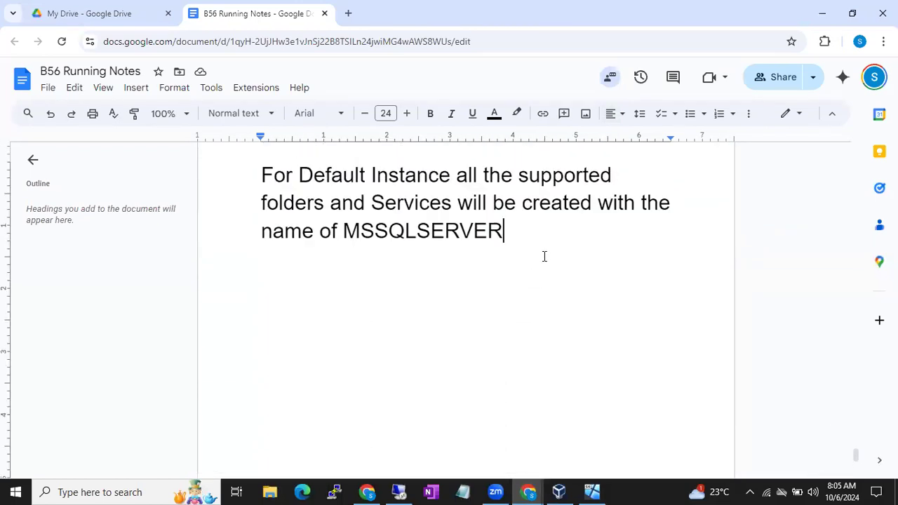
{"action": "key", "text": "Return"}
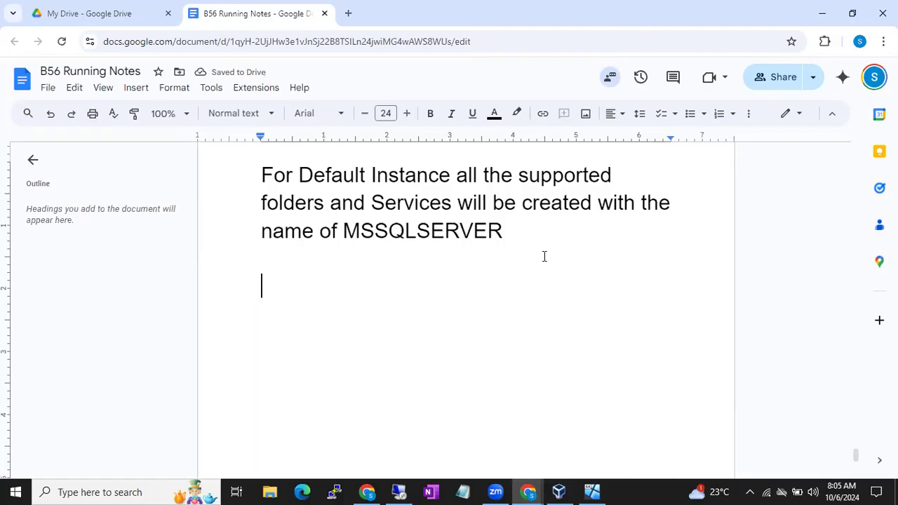
{"action": "type", "text": "SSMS"}
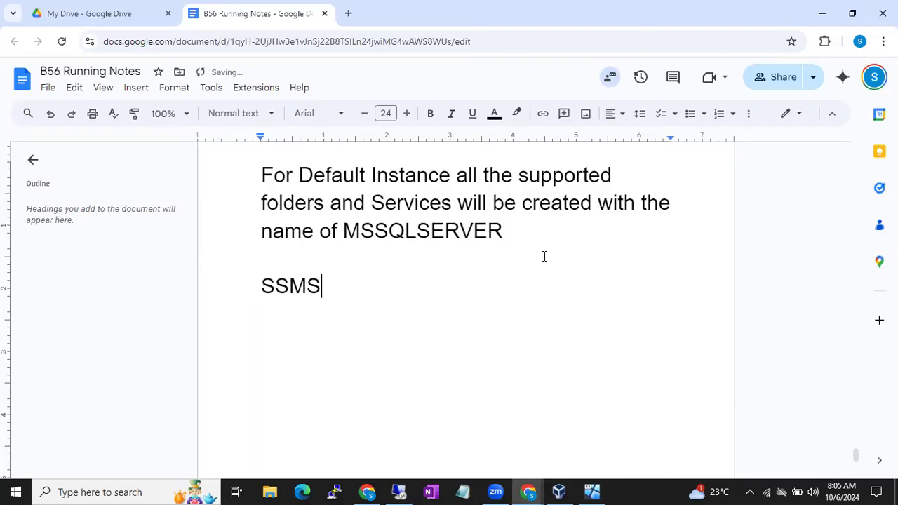
{"action": "type", "text": "- Sql Server management Studio"}
{"action": "key", "text": "Return"}
{"action": "type", "text": "Its a tool to connect to the running Instances"}
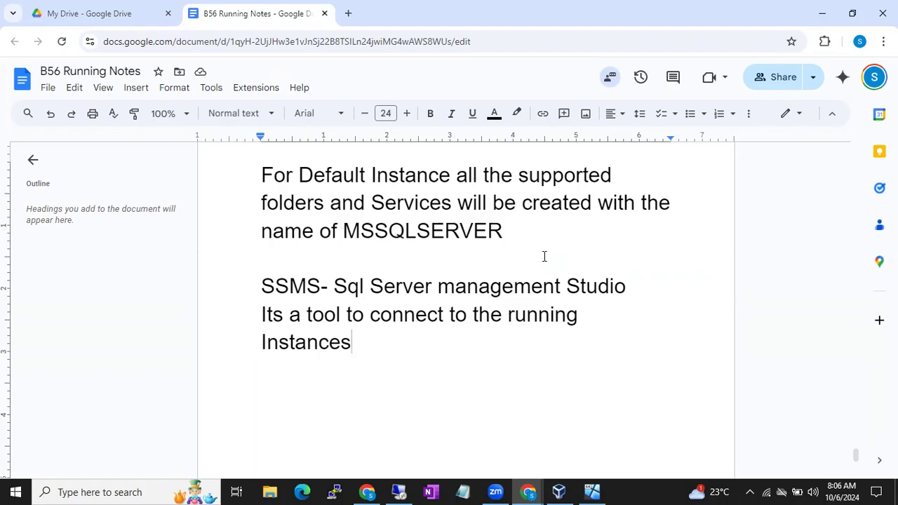
- Add the line "Upto 2014 SSMS is part of the Shared features- Management Tools" below the SSMS description
{"action": "key", "text": "Return"}
{"action": "key", "text": "Return"}
{"action": "type", "text": "Upto 201"}
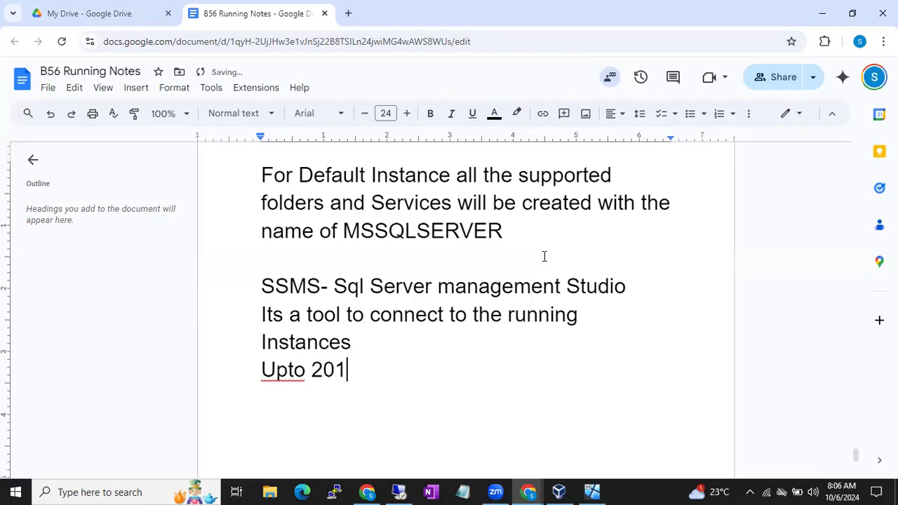
{"action": "type", "text": "4 SS"}
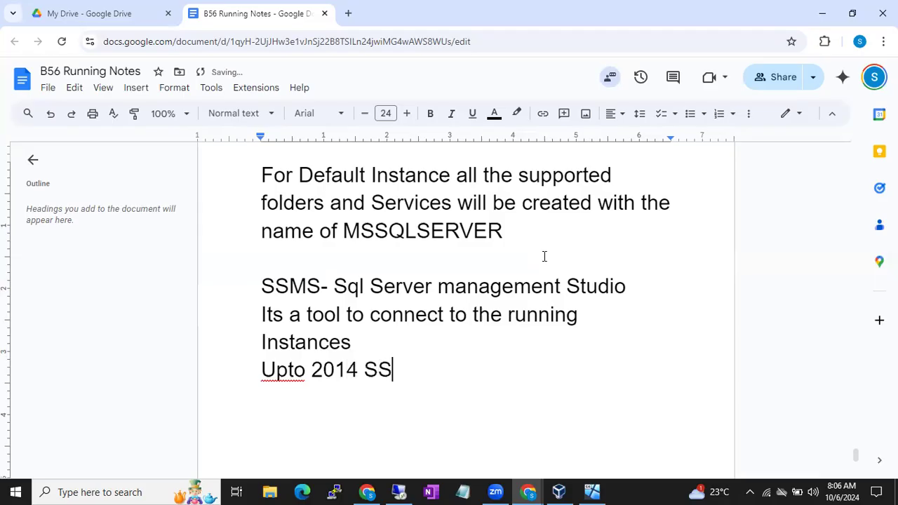
{"action": "type", "text": "MS is part "}
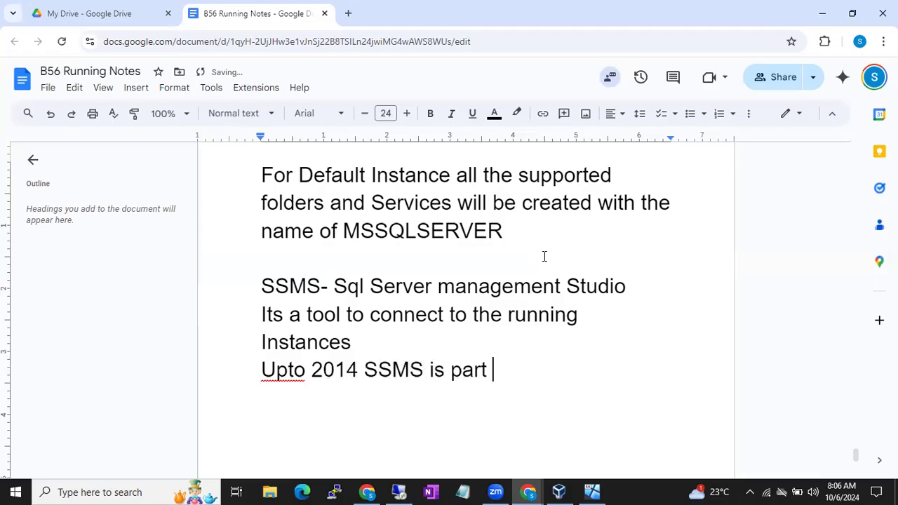
{"action": "type", "text": "of the Shared "}
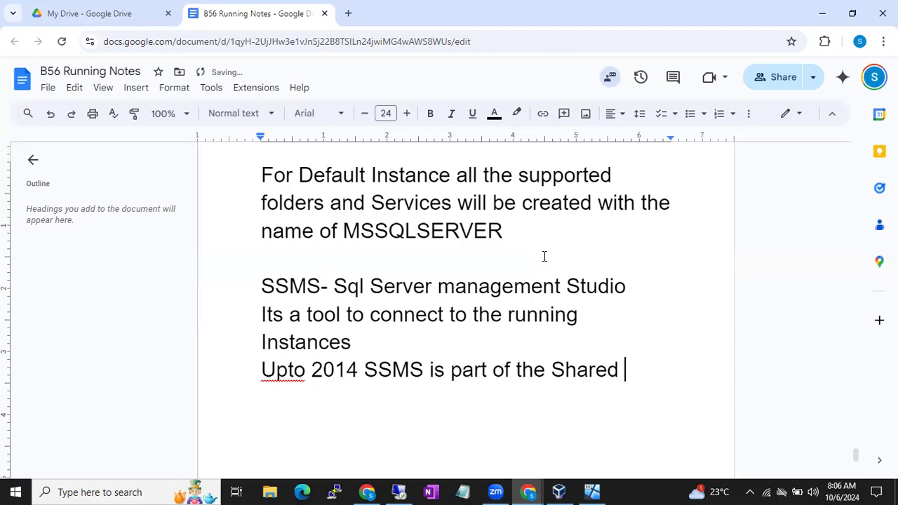
{"action": "type", "text": "features"}
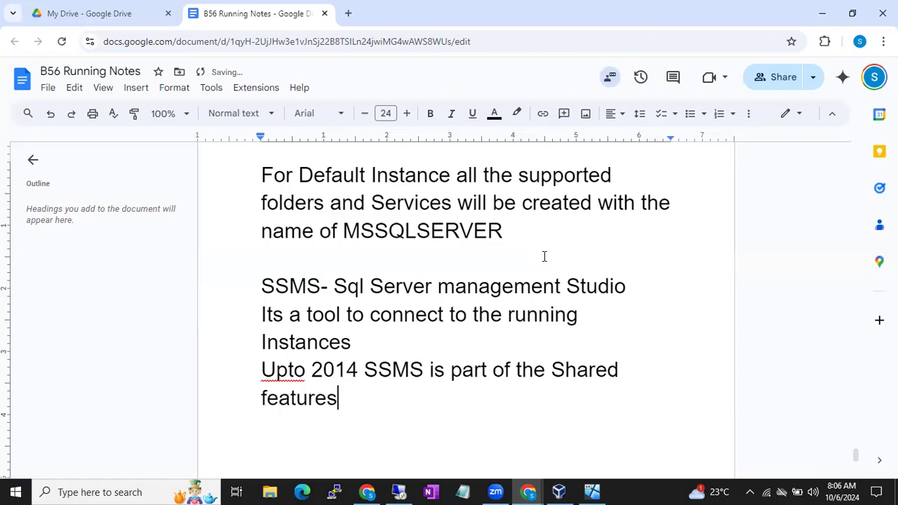
{"action": "type", "text": "- Management"}
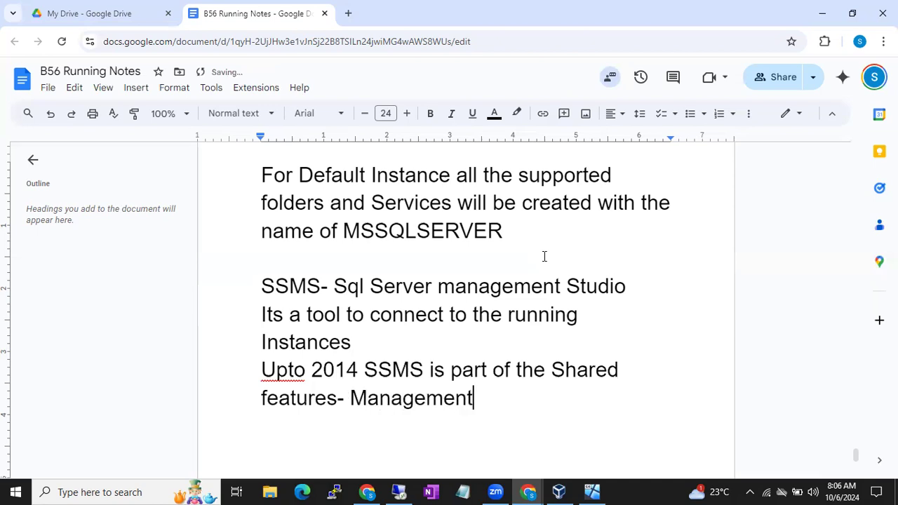
{"action": "type", "text": " Tools"}
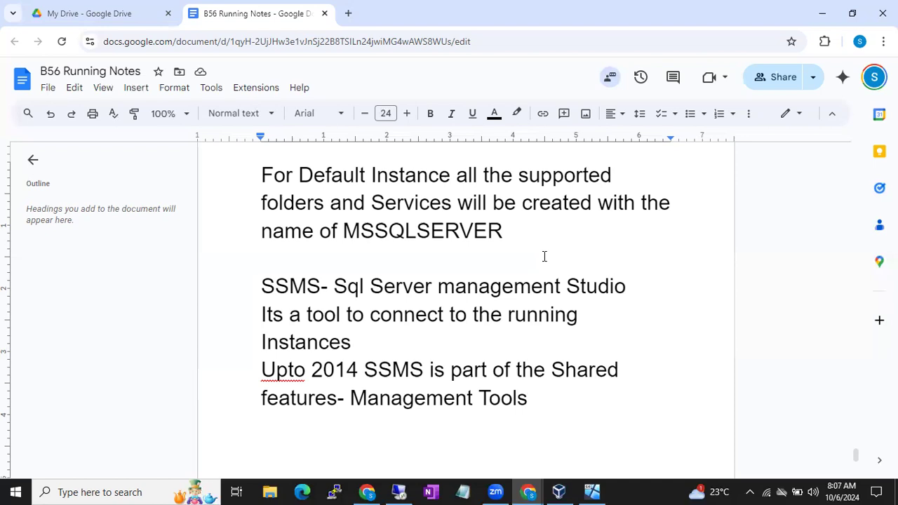
- Add the line "From 2016 Onwards SSMS is separated" to the SSMS notes
{"action": "key", "text": "Return"}
{"action": "type", "text": "From 2016 "}
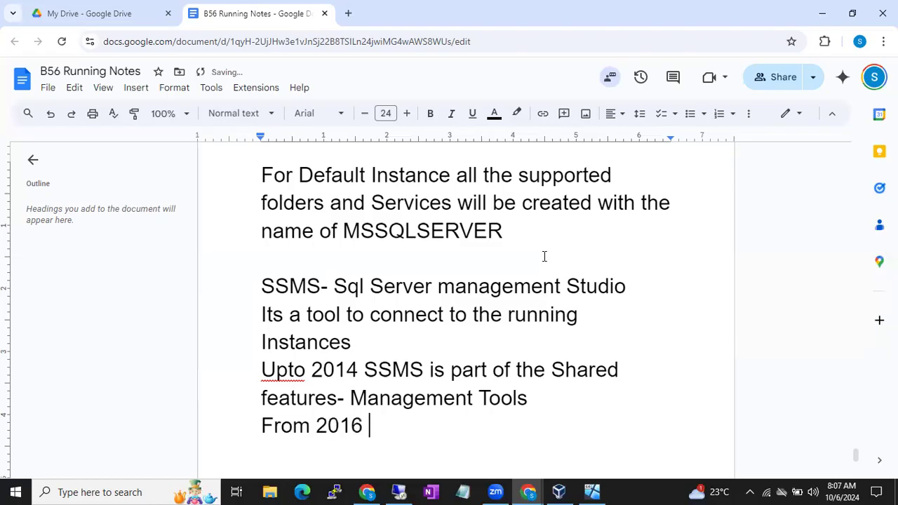
{"action": "type", "text": "Onwards "}
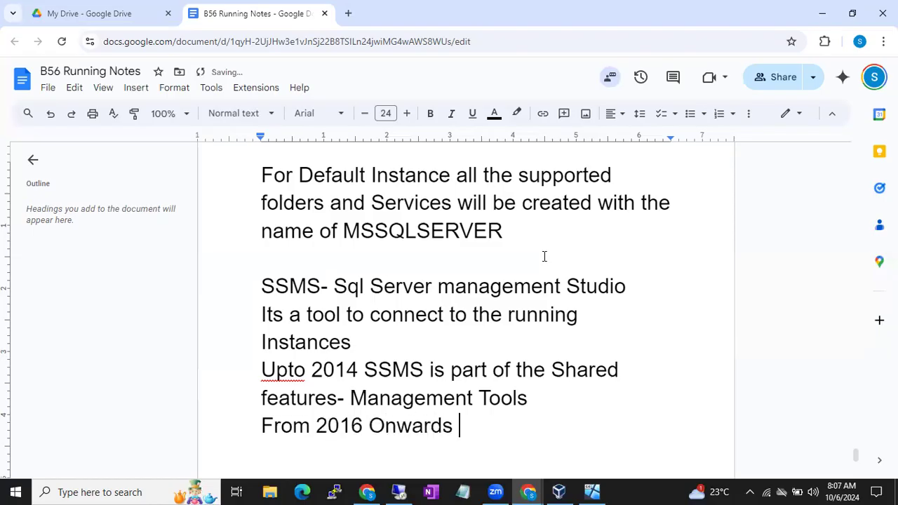
{"action": "type", "text": "SSMS is "}
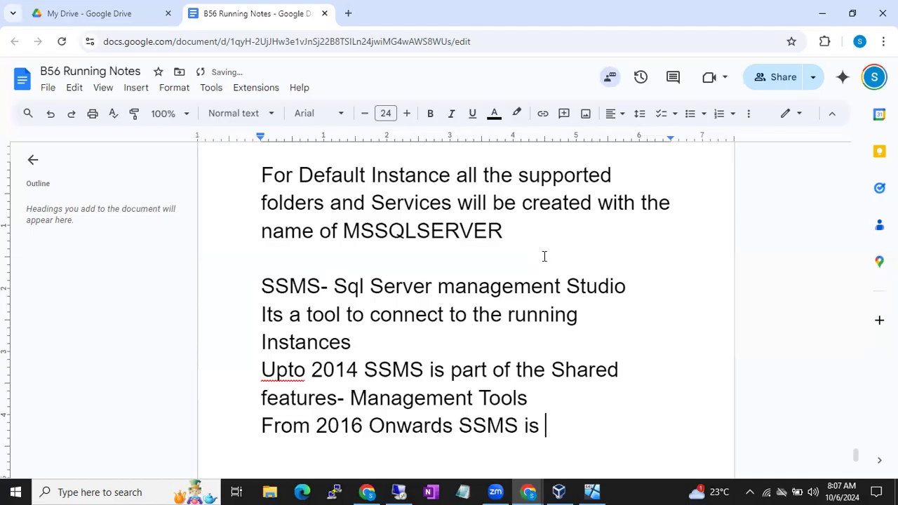
{"action": "type", "text": "separated"}
- Add the line "Means again you have to download SSMS software and you have to install SSMS separately" to the SSMS notes
{"action": "key", "text": "Return"}
{"action": "type", "text": "Means a"}
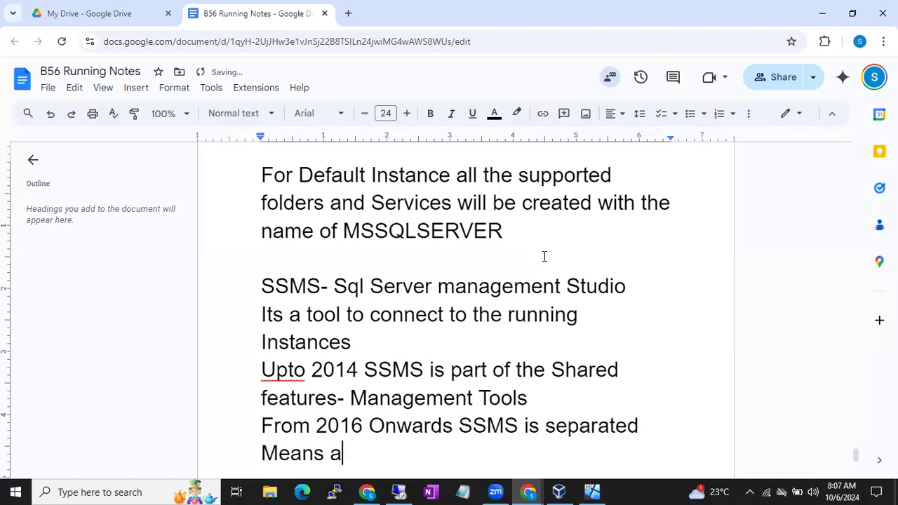
{"action": "type", "text": "gain you have to downloa"}
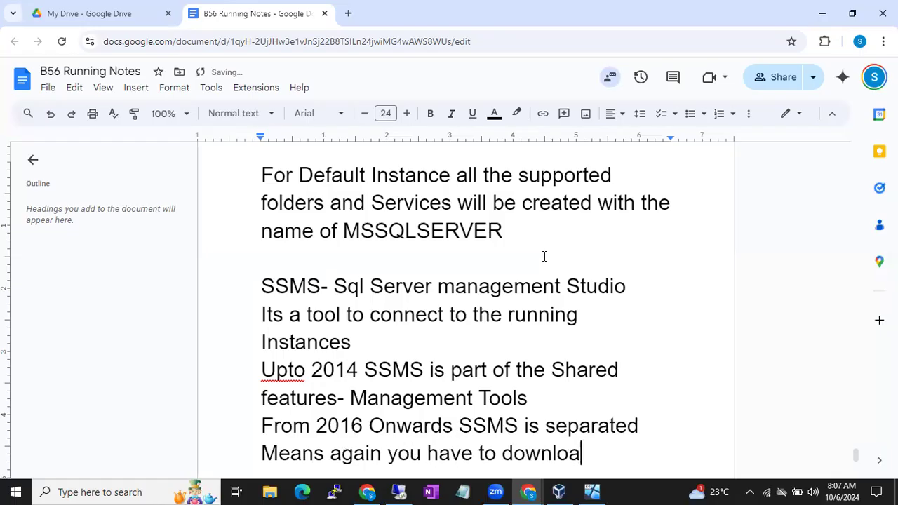
{"action": "type", "text": "d SSMS s"}
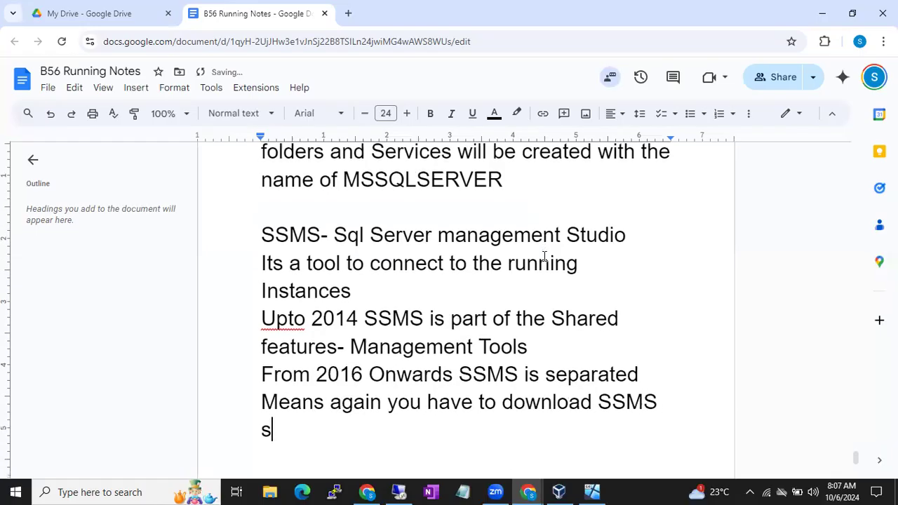
{"action": "type", "text": "oftware and y"}
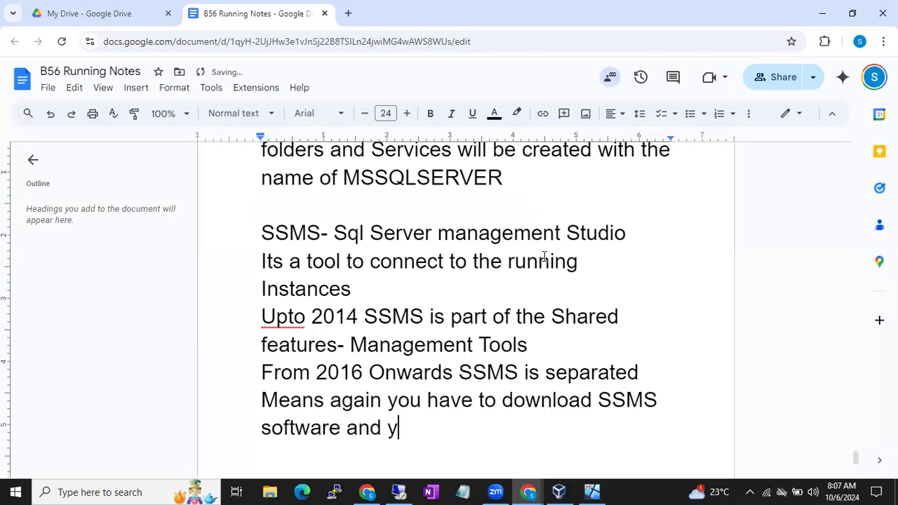
{"action": "type", "text": "ou have to inst"}
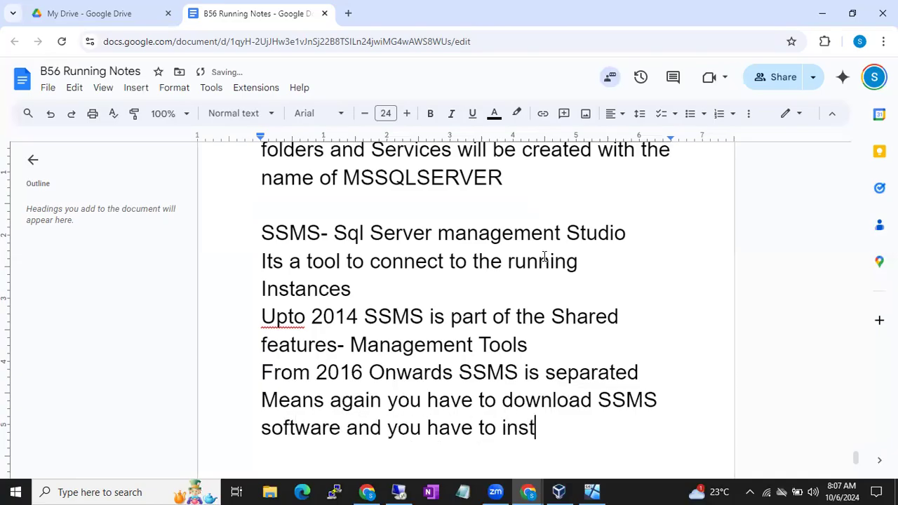
{"action": "type", "text": "all SSMS"}
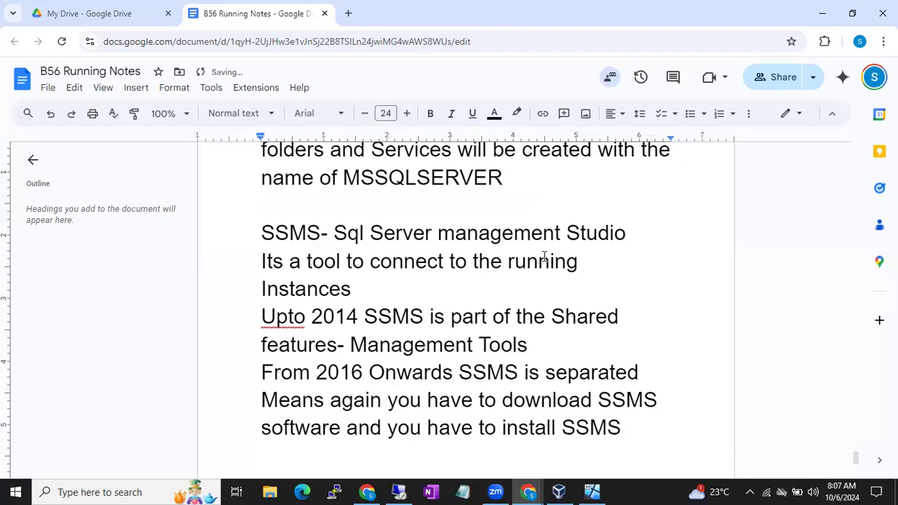
{"action": "type", "text": " separ"}
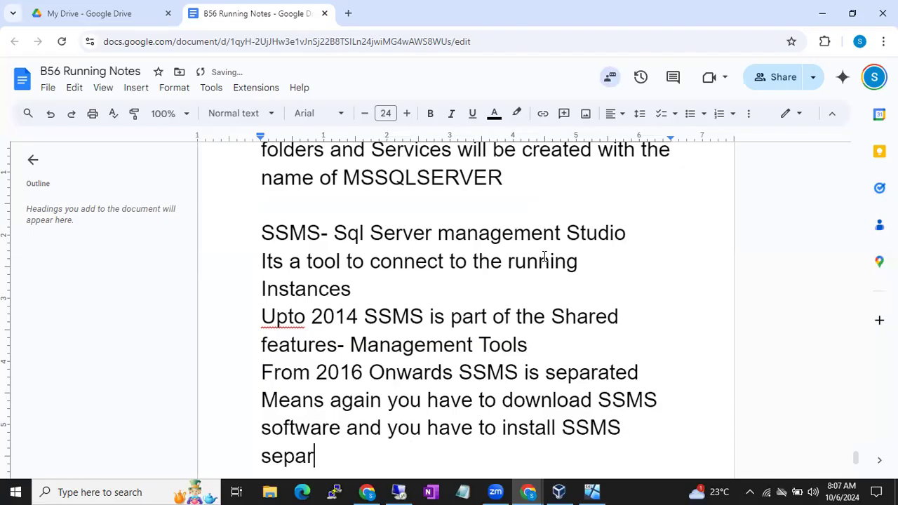
{"action": "type", "text": "ately"}
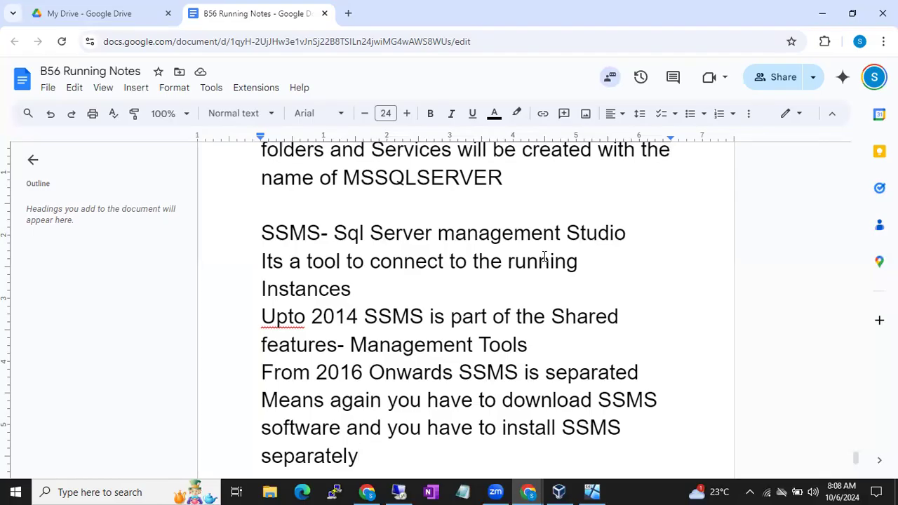
- Add the line "SSMS is a Client - we can connect to any Sql server" at the end of the SSMS notes
{"action": "key", "text": "Return"}
{"action": "type", "text": "S"}
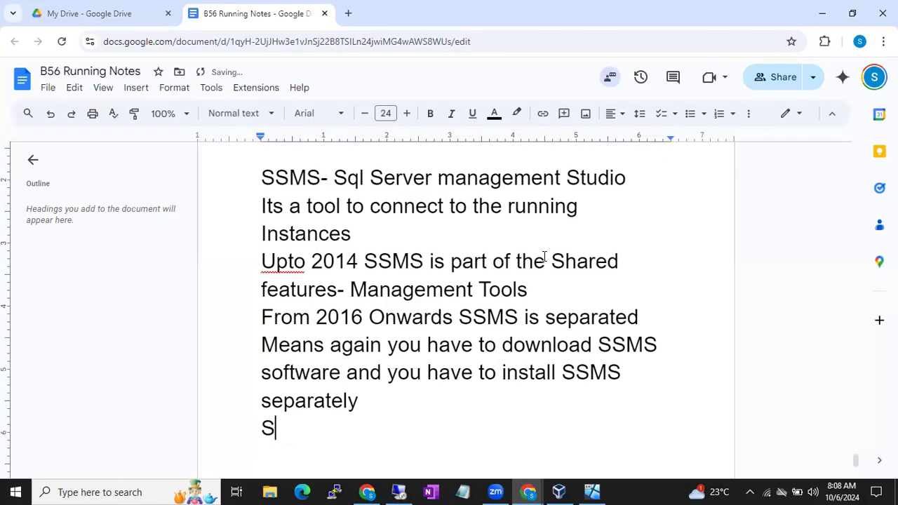
{"action": "type", "text": "SMS is a Cl"}
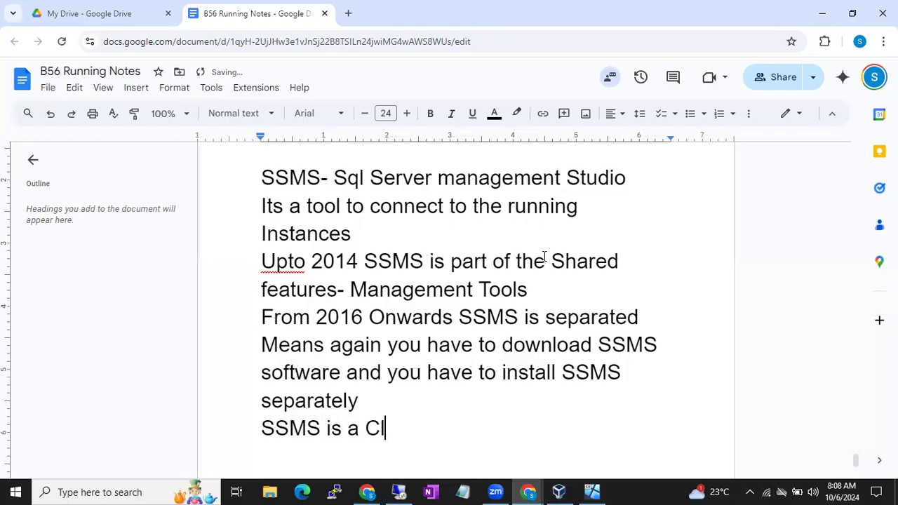
{"action": "type", "text": "ient - we can  connect "}
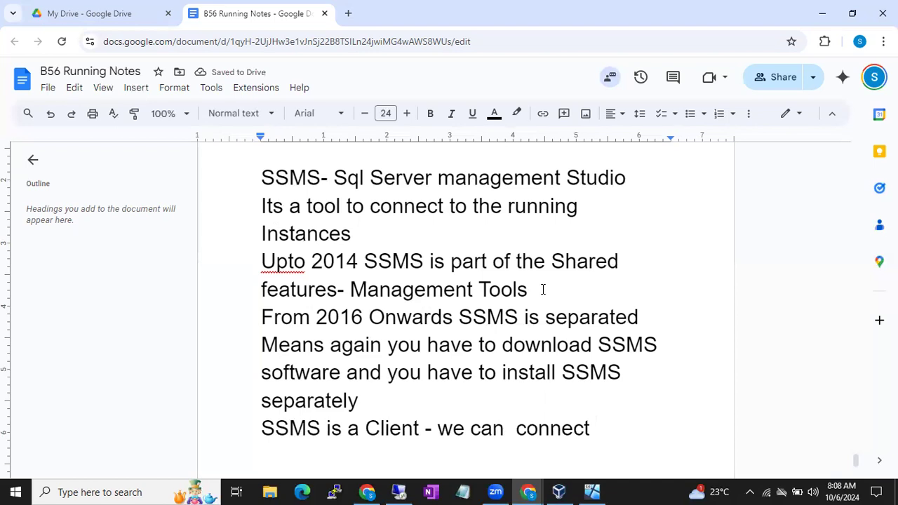
{"action": "type", "text": "to any "}
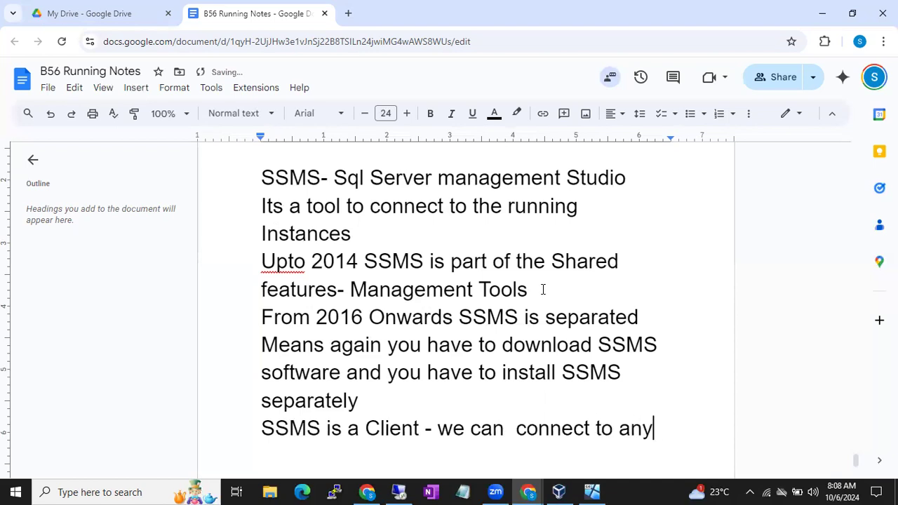
{"action": "type", "text": "Sql server"}
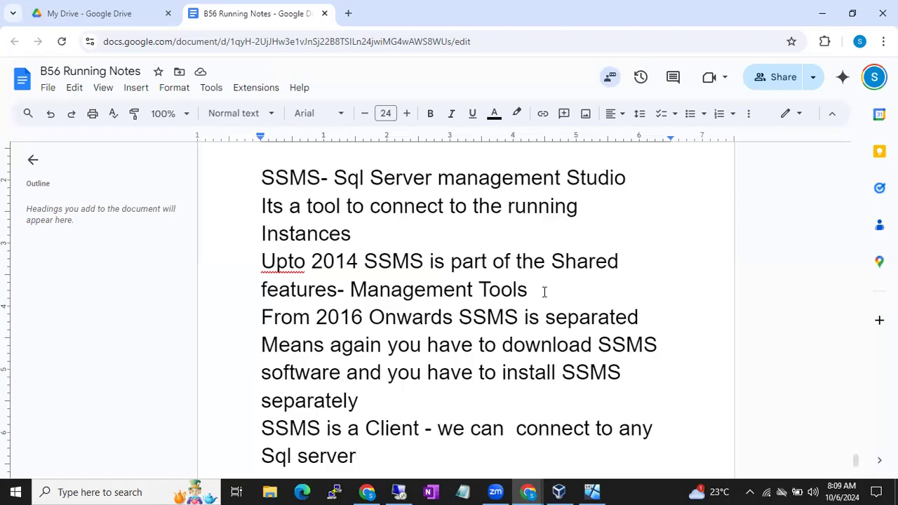
- Open google.com in a new browser tab and search for "download sql server management studio"
{"action": "left_click", "coordinate": [348, 14]}
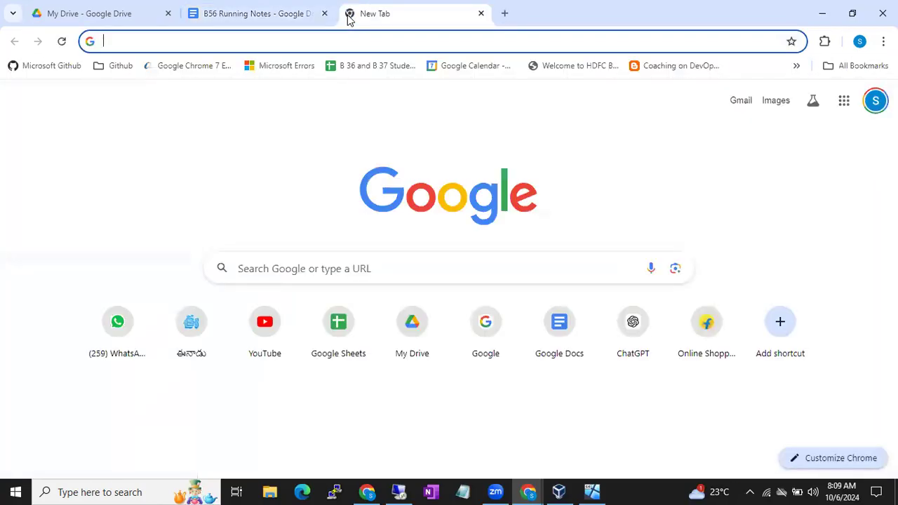
{"action": "left_click", "coordinate": [301, 37]}
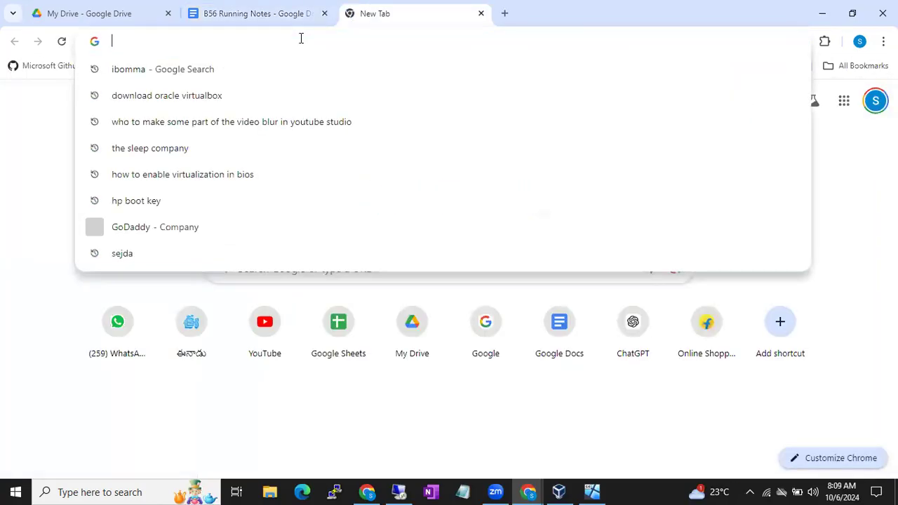
{"action": "type", "text": "go"}
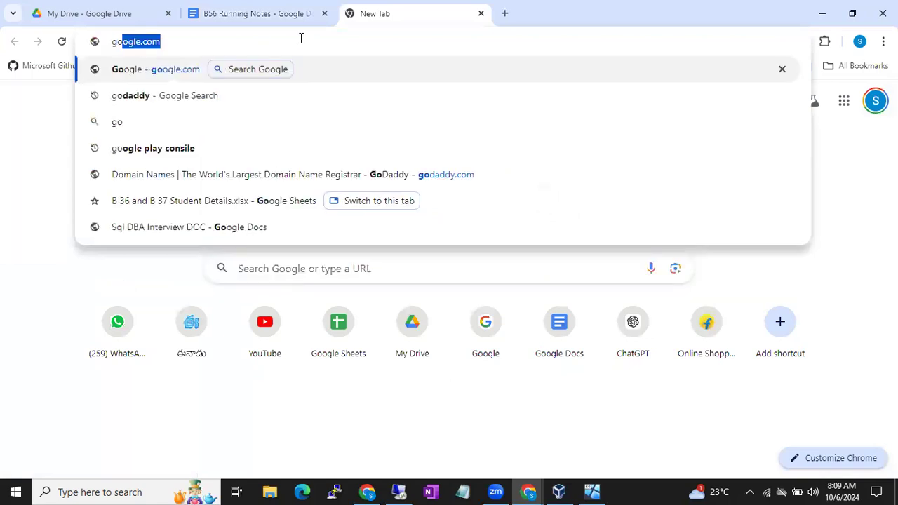
{"action": "key", "text": "Return"}
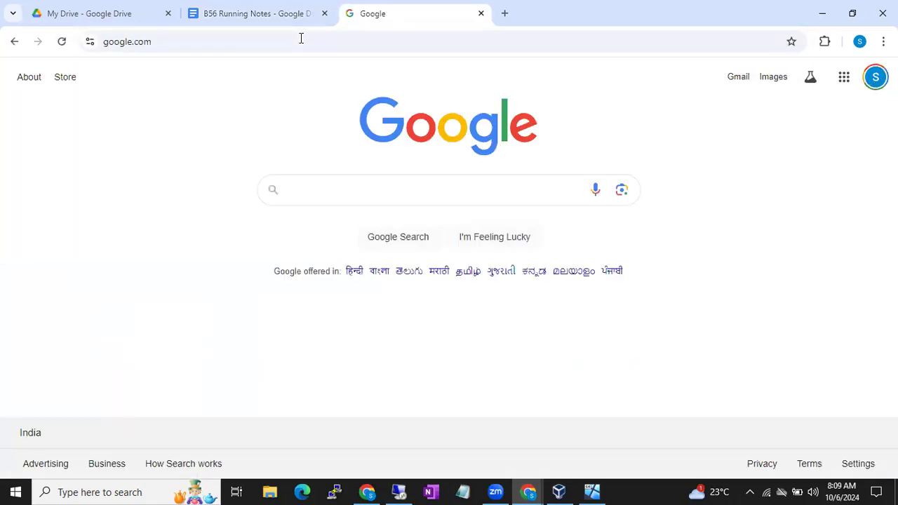
{"action": "type", "text": "download"}
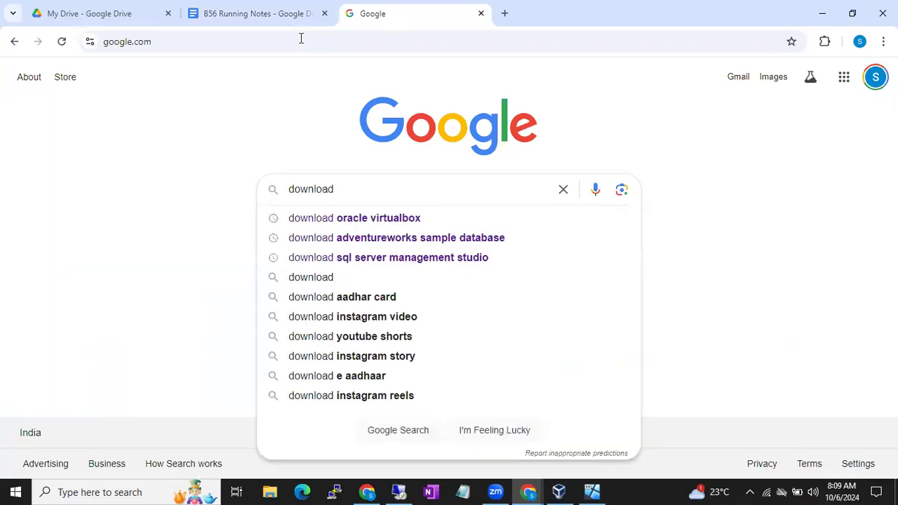
{"action": "key", "text": "Down"}
{"action": "key", "text": "Down"}
{"action": "key", "text": "Down"}
{"action": "key", "text": "Return"}
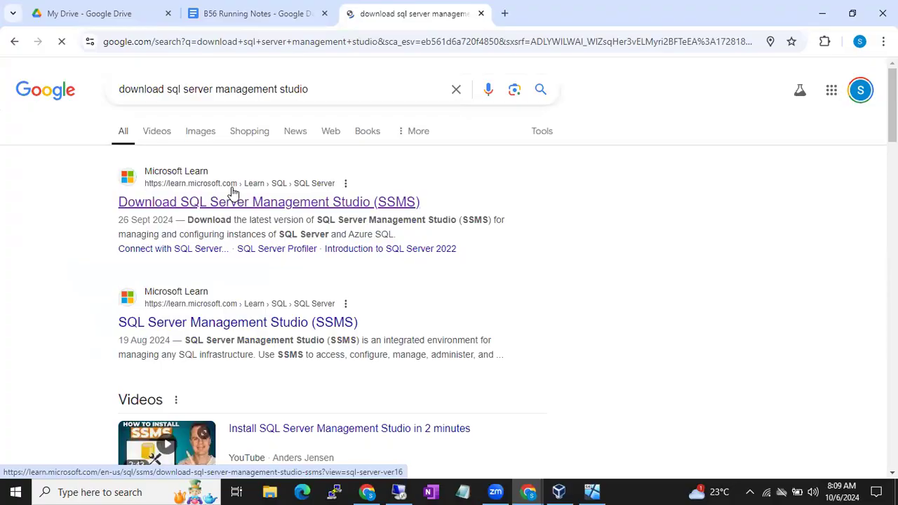
- Open the Microsoft Learn "Download SQL Server Management Studio (SSMS)" search result in a new tab and find its Download SSMS section
{"action": "left_click", "coordinate": [251, 203], "text": "ctrl"}
{"action": "left_click", "coordinate": [537, 8]}
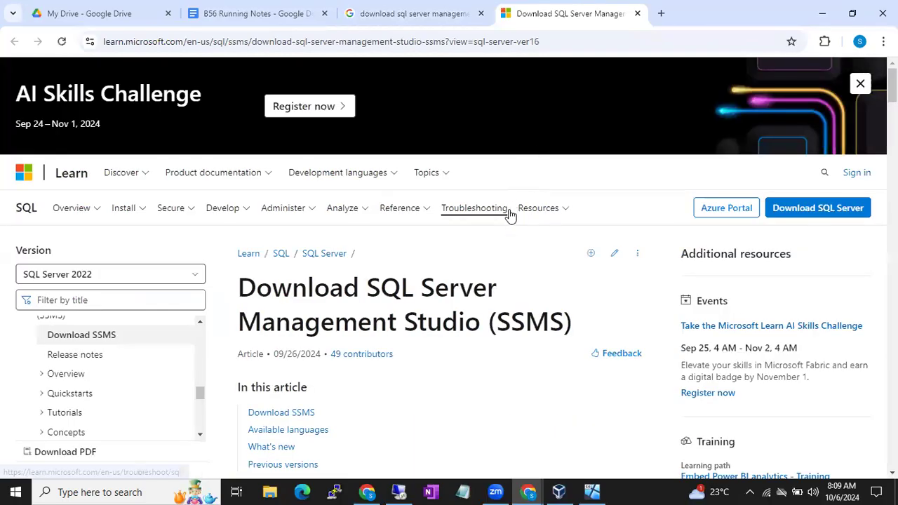
{"action": "scroll", "coordinate": [510, 210], "scroll_direction": "down", "scroll_amount": 1}
{"action": "scroll", "coordinate": [510, 210], "scroll_direction": "down", "scroll_amount": 6}
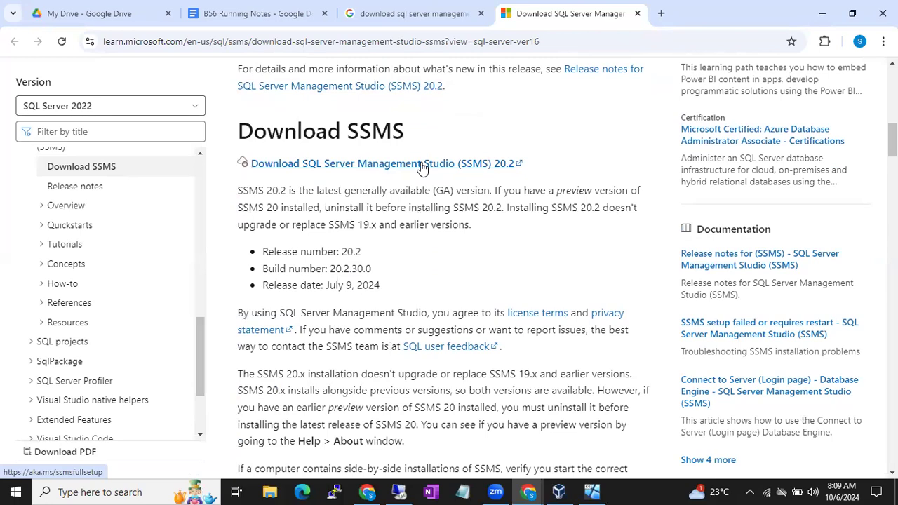
- Examine the SSMS page's available languages, unattended install instructions, system requirements and help links
{"action": "scroll", "coordinate": [420, 166], "scroll_direction": "down", "scroll_amount": 10}
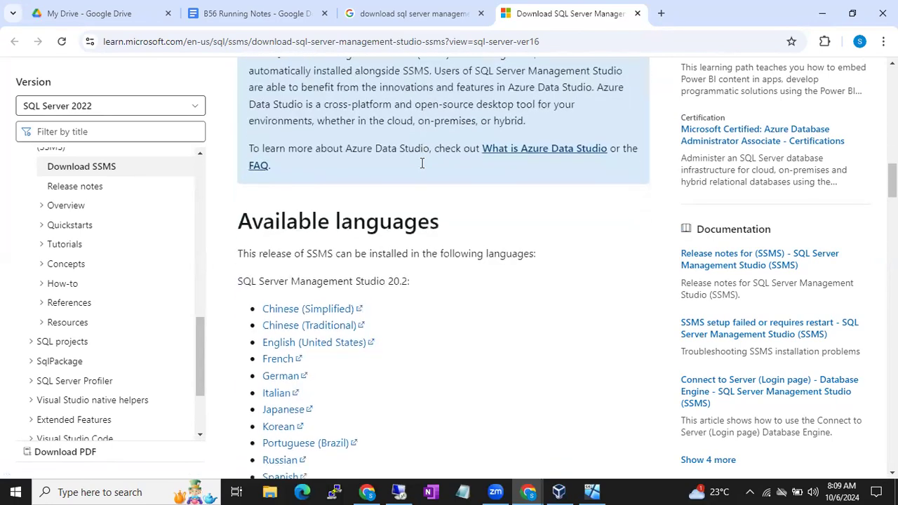
{"action": "scroll", "coordinate": [420, 167], "scroll_direction": "up", "scroll_amount": 10}
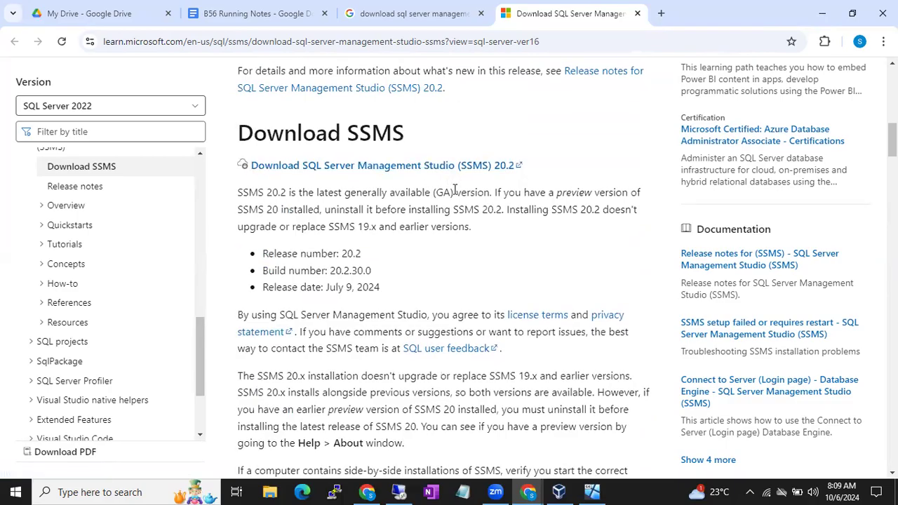
{"action": "scroll", "coordinate": [456, 210], "scroll_direction": "down", "scroll_amount": 2}
{"action": "scroll", "coordinate": [456, 211], "scroll_direction": "down", "scroll_amount": 12}
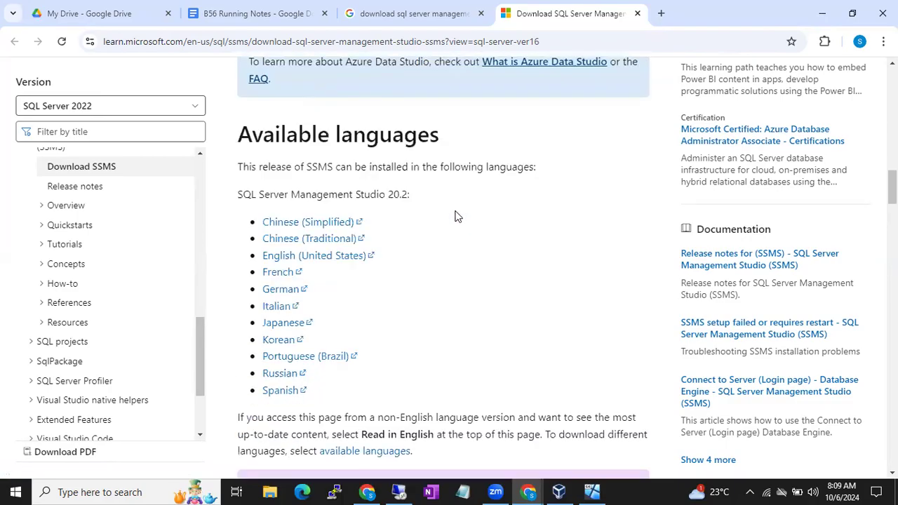
{"action": "scroll", "coordinate": [456, 216], "scroll_direction": "down", "scroll_amount": 15}
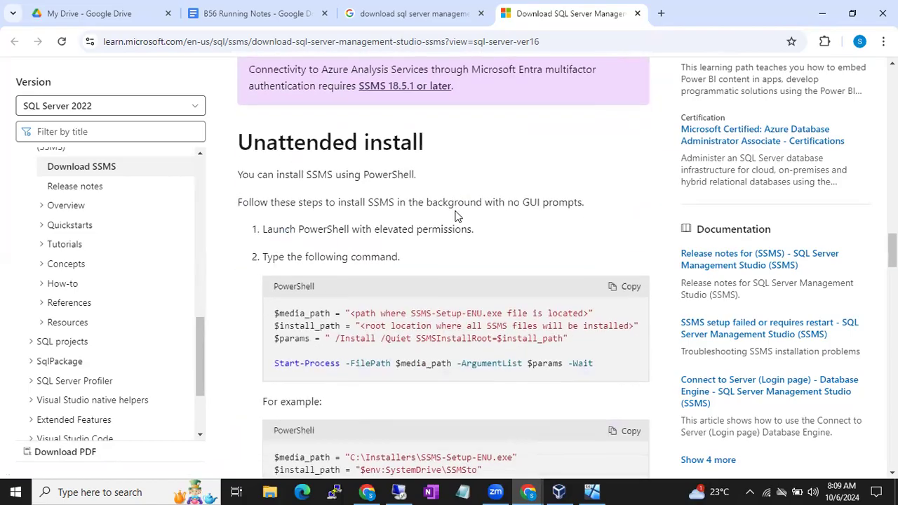
{"action": "scroll", "coordinate": [456, 214], "scroll_direction": "down", "scroll_amount": 15}
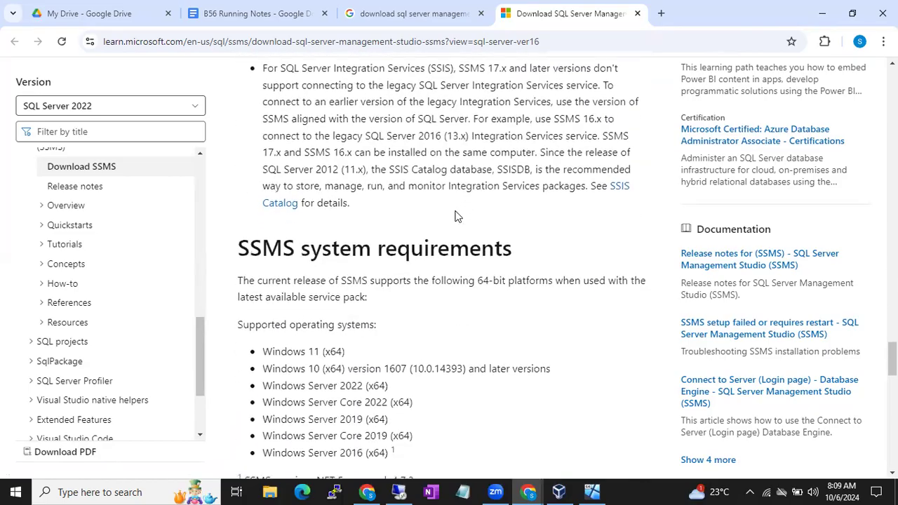
{"action": "scroll", "coordinate": [456, 216], "scroll_direction": "down", "scroll_amount": 10}
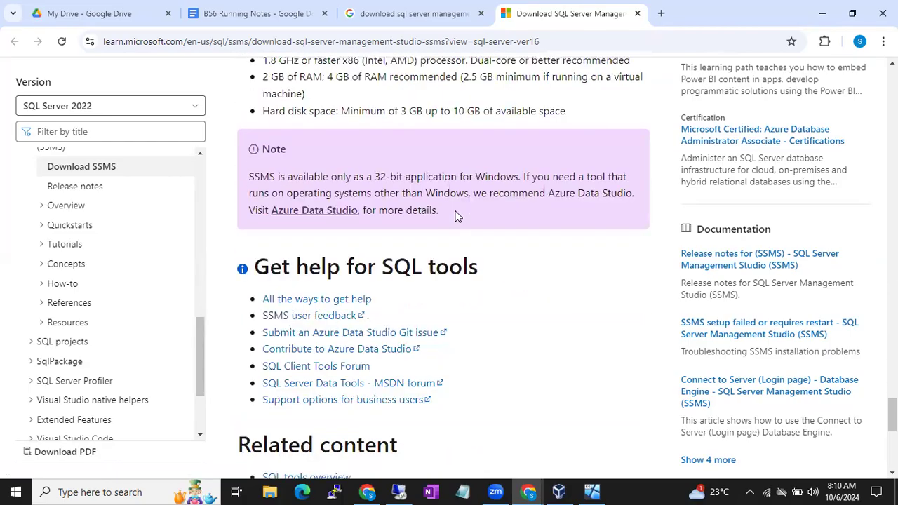
- Download the SQL Server Management Studio (SSMS) 20.2 installer and show its progress in the recent download history
{"action": "scroll", "coordinate": [456, 214], "scroll_direction": "up", "scroll_amount": 15}
{"action": "scroll", "coordinate": [456, 214], "scroll_direction": "up", "scroll_amount": 15}
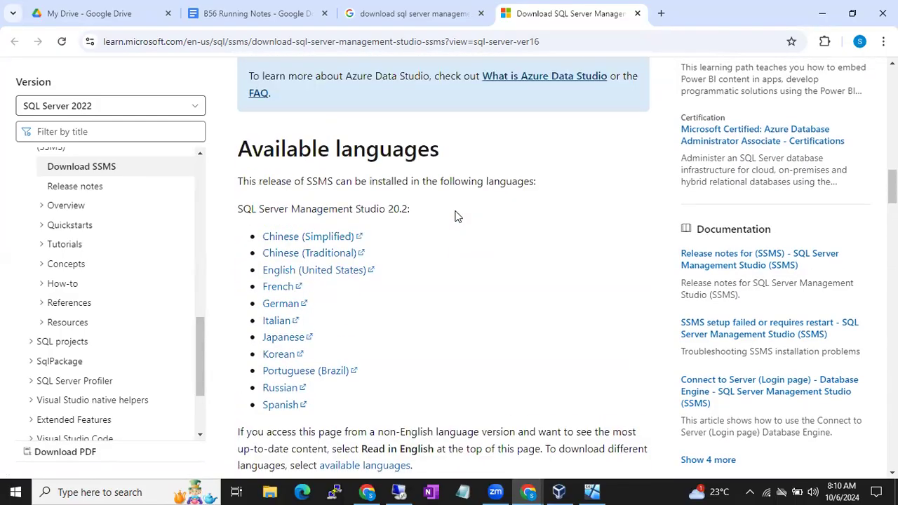
{"action": "left_click", "coordinate": [419, 242]}
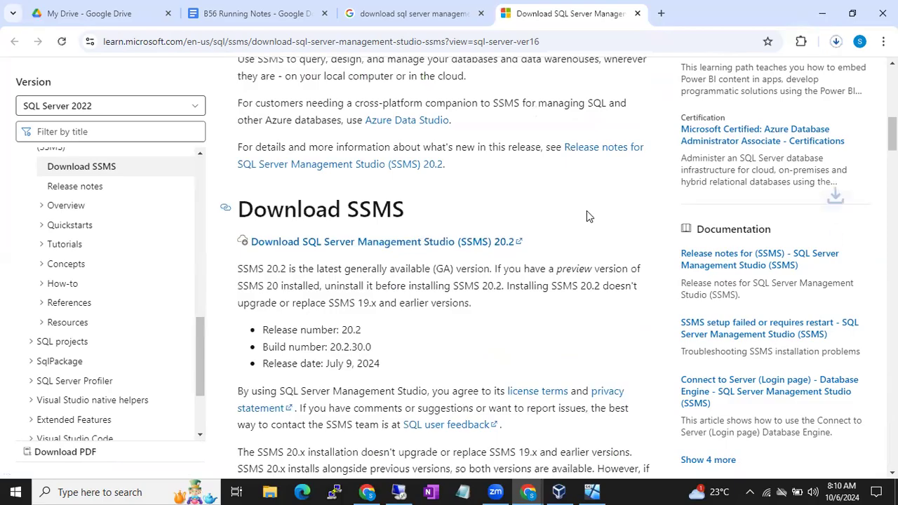
{"action": "left_click", "coordinate": [839, 47]}
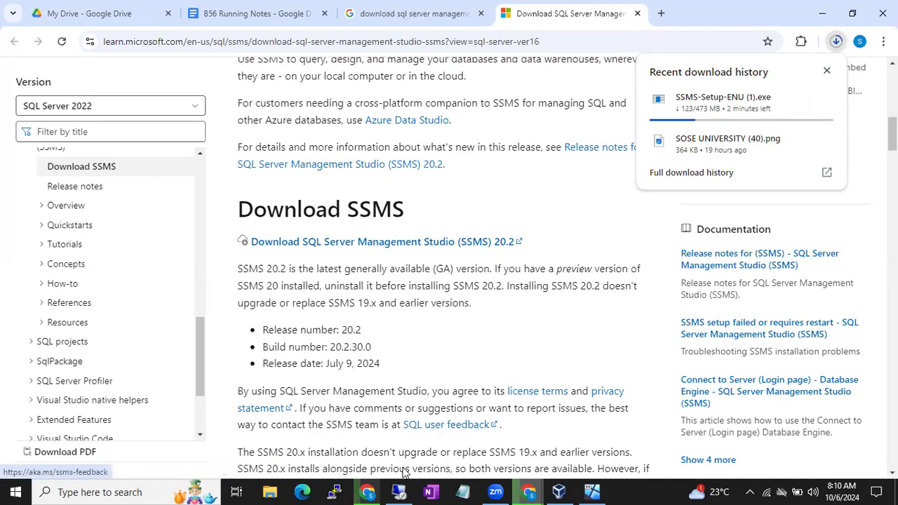
- Switch to the remote Windows Server session and review each feature's status on the SQL Server 2019 Setup Complete page
{"action": "left_click", "coordinate": [398, 491]}
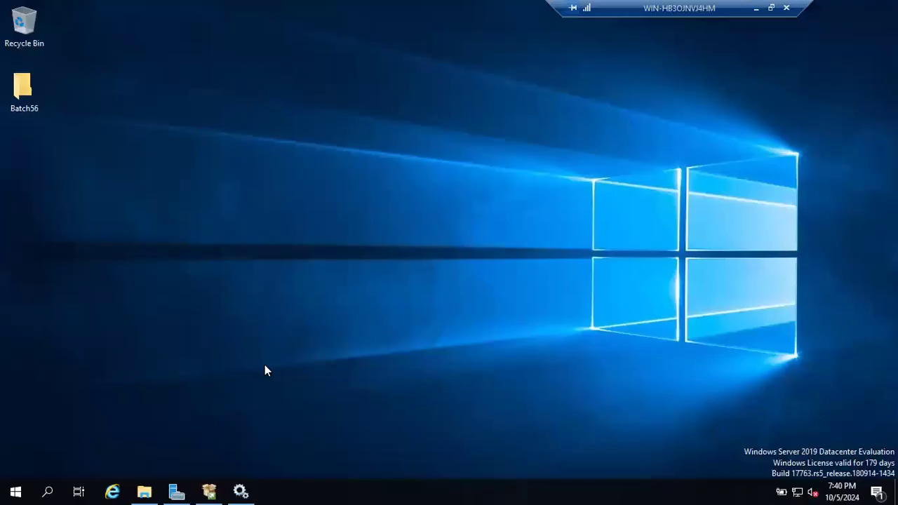
{"action": "left_click", "coordinate": [209, 491]}
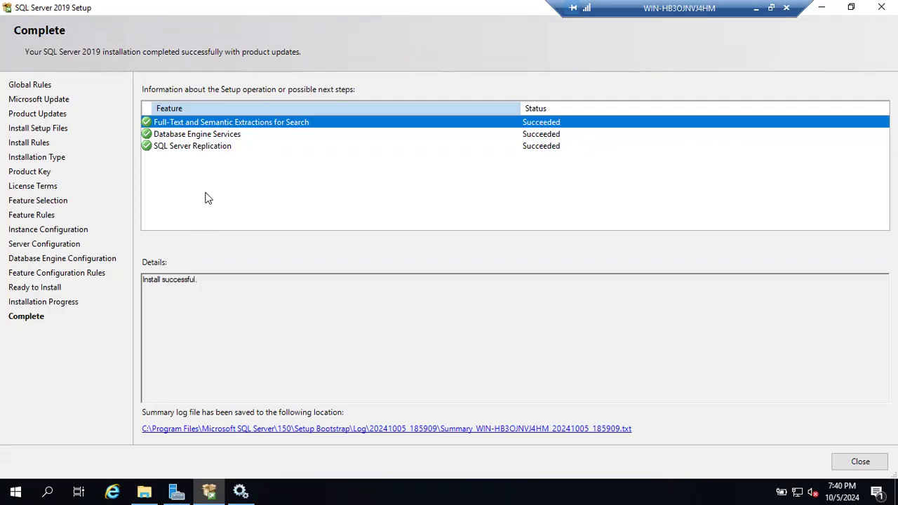
{"action": "left_click", "coordinate": [165, 138]}
{"action": "left_click", "coordinate": [167, 148]}
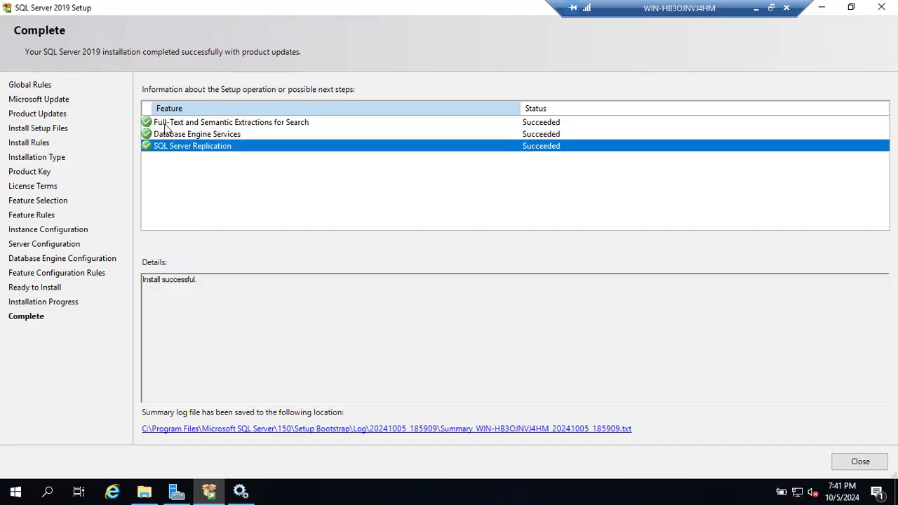
{"action": "left_click", "coordinate": [167, 124]}
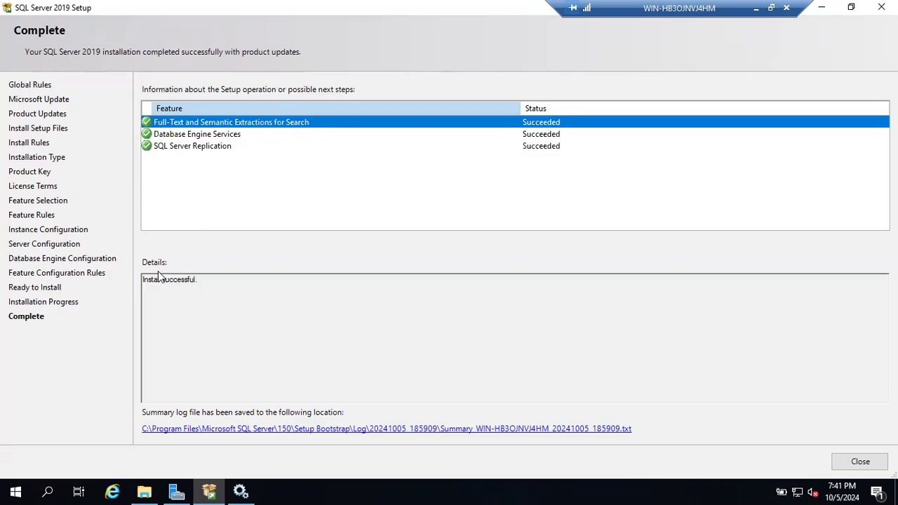
- Check the installation message in the Details area of the SQL Server 2019 Setup Complete page
{"action": "left_click_drag", "start_coordinate": [202, 279], "coordinate": [134, 279]}
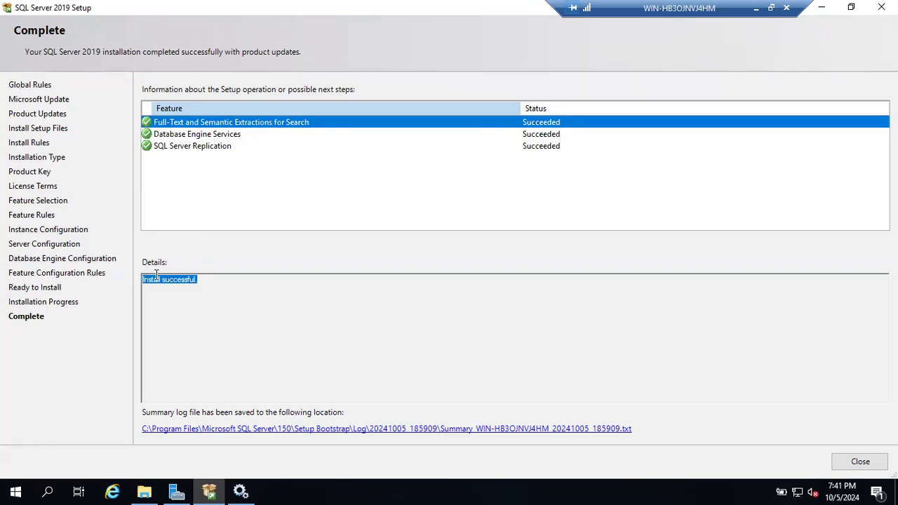
{"action": "left_click", "coordinate": [213, 287]}
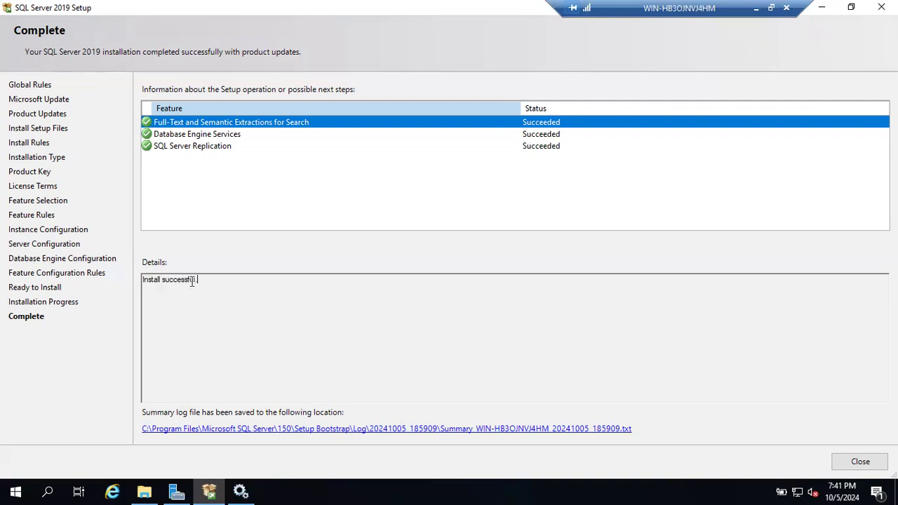
{"action": "double_click", "coordinate": [192, 281]}
{"action": "left_click", "coordinate": [190, 292]}
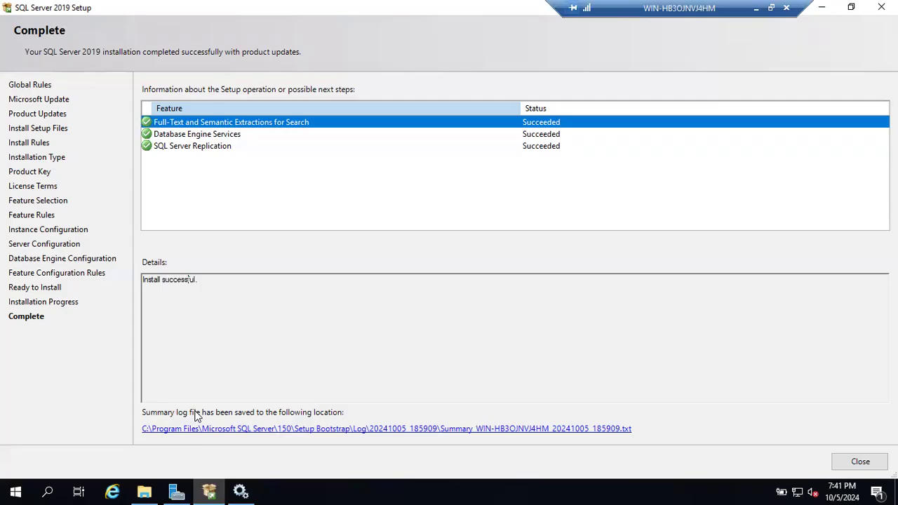
- Open the setup summary log file and examine the final result, exit code and requested action in its overall summary
{"action": "left_click", "coordinate": [319, 429]}
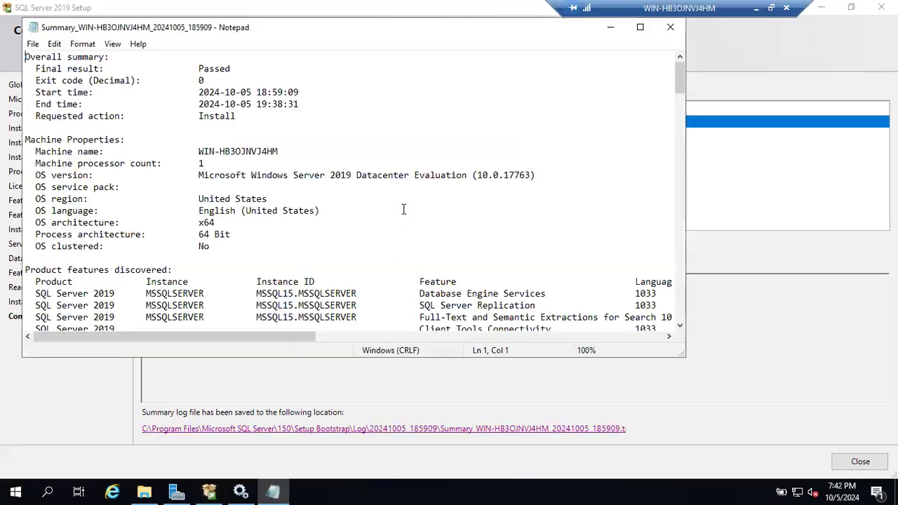
{"action": "left_click", "coordinate": [41, 57]}
{"action": "left_click_drag", "start_coordinate": [41, 56], "coordinate": [94, 58]}
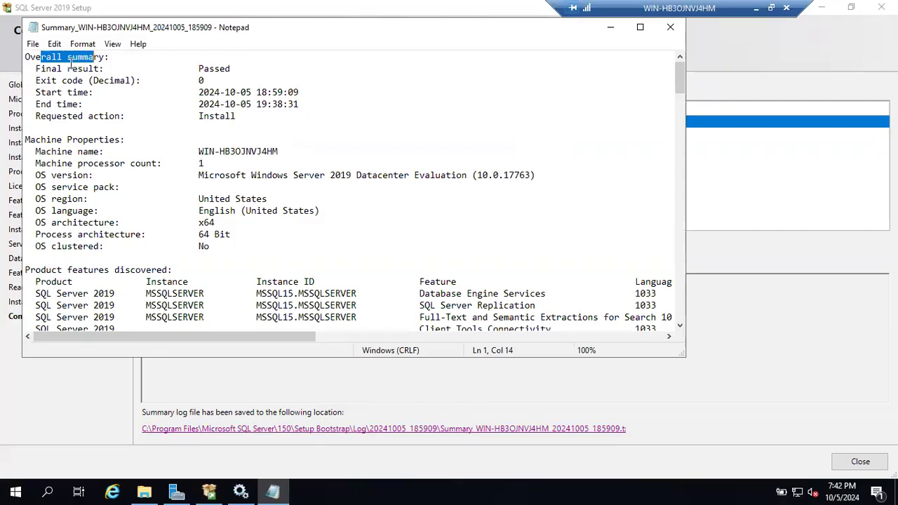
{"action": "left_click_drag", "start_coordinate": [35, 68], "coordinate": [234, 68]}
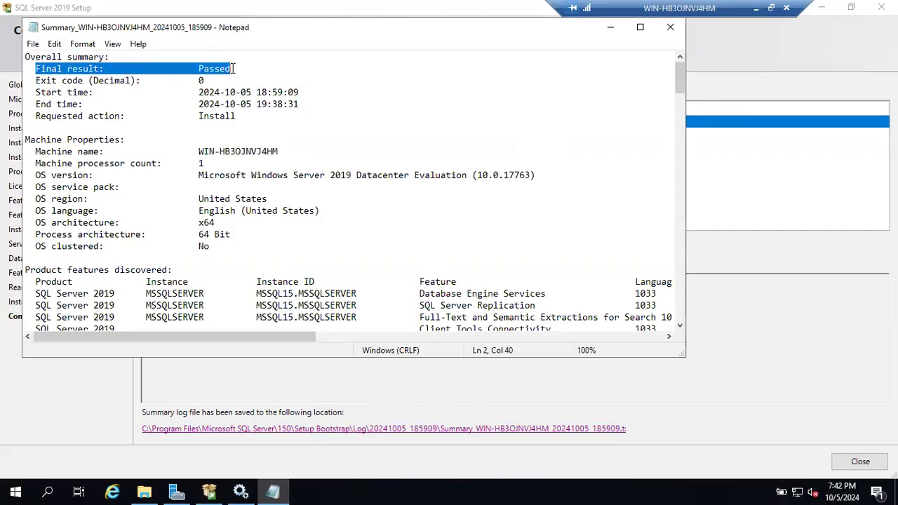
{"action": "left_click_drag", "start_coordinate": [78, 80], "coordinate": [204, 80]}
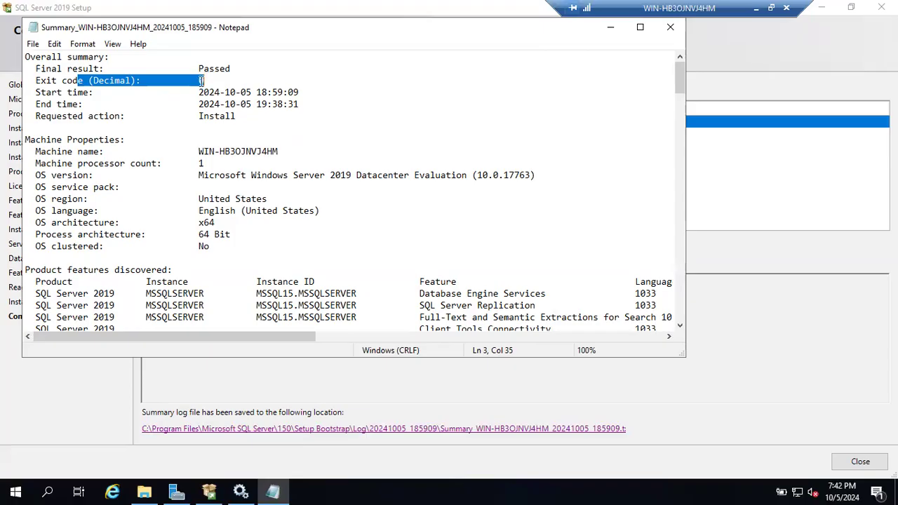
{"action": "left_click", "coordinate": [201, 82]}
{"action": "left_click_drag", "start_coordinate": [46, 116], "coordinate": [247, 116]}
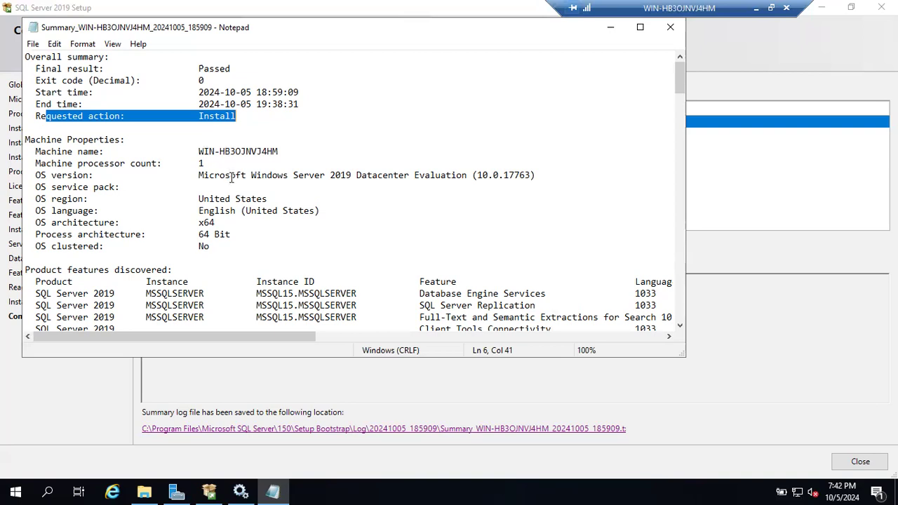
- Examine the summary log's machine properties, discovered product features, package properties, setup parameters and detailed feature results
{"action": "scroll", "coordinate": [234, 182], "scroll_direction": "down", "scroll_amount": 2}
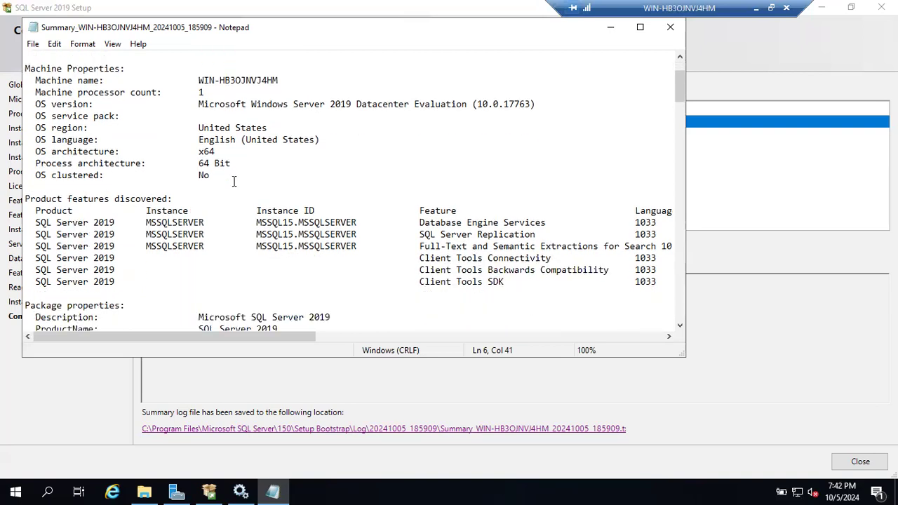
{"action": "scroll", "coordinate": [234, 182], "scroll_direction": "down", "scroll_amount": 2}
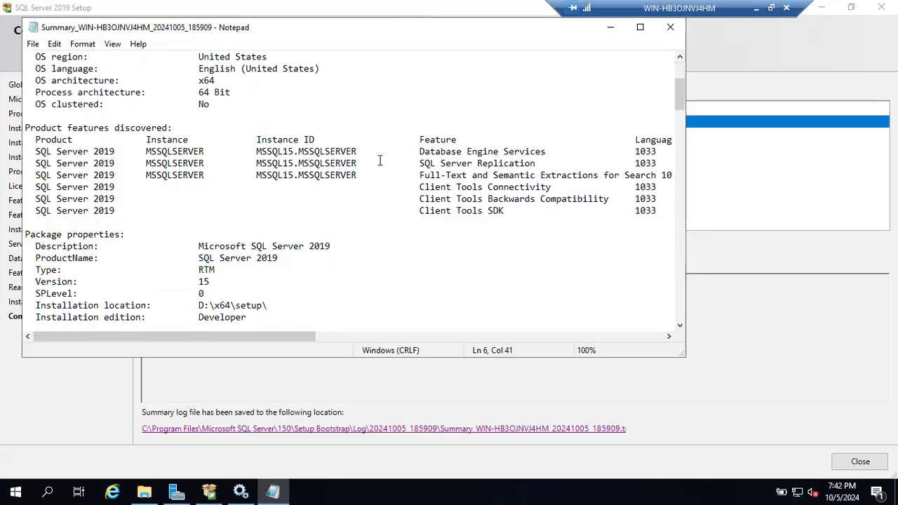
{"action": "scroll", "coordinate": [381, 161], "scroll_direction": "down", "scroll_amount": 1}
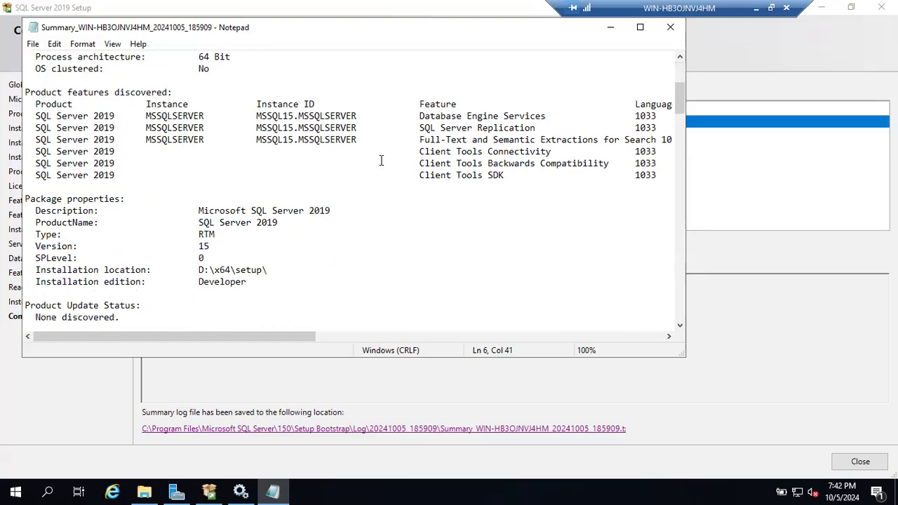
{"action": "scroll", "coordinate": [381, 160], "scroll_direction": "down", "scroll_amount": 5}
{"action": "scroll", "coordinate": [381, 160], "scroll_direction": "down", "scroll_amount": 7}
{"action": "scroll", "coordinate": [380, 160], "scroll_direction": "down", "scroll_amount": 6}
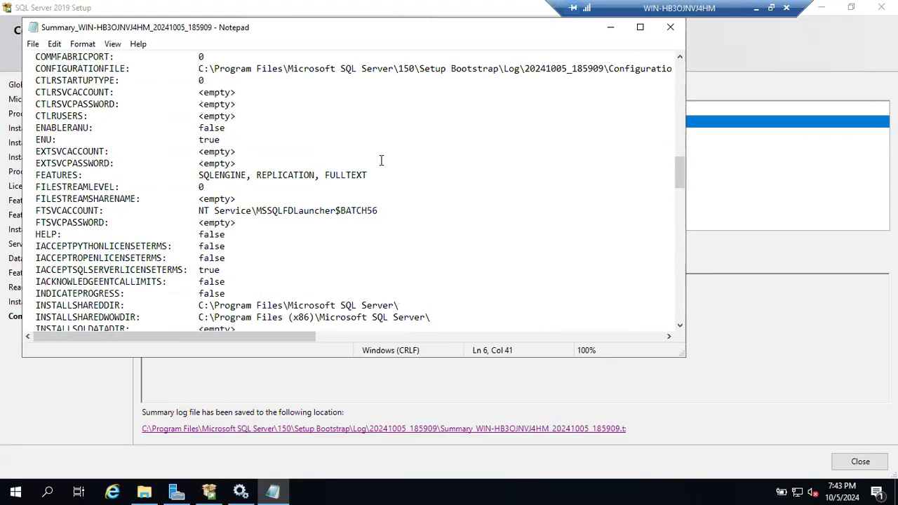
{"action": "scroll", "coordinate": [381, 161], "scroll_direction": "down", "scroll_amount": 2}
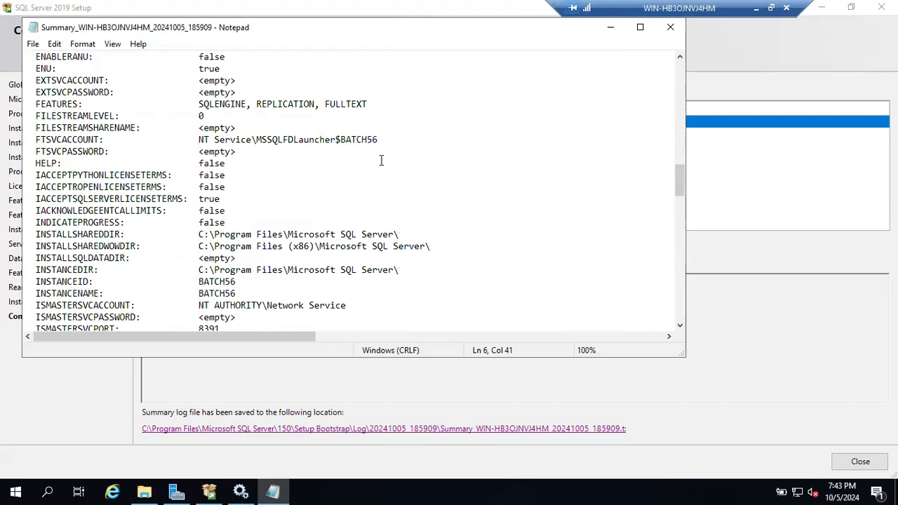
{"action": "scroll", "coordinate": [380, 160], "scroll_direction": "down", "scroll_amount": 2}
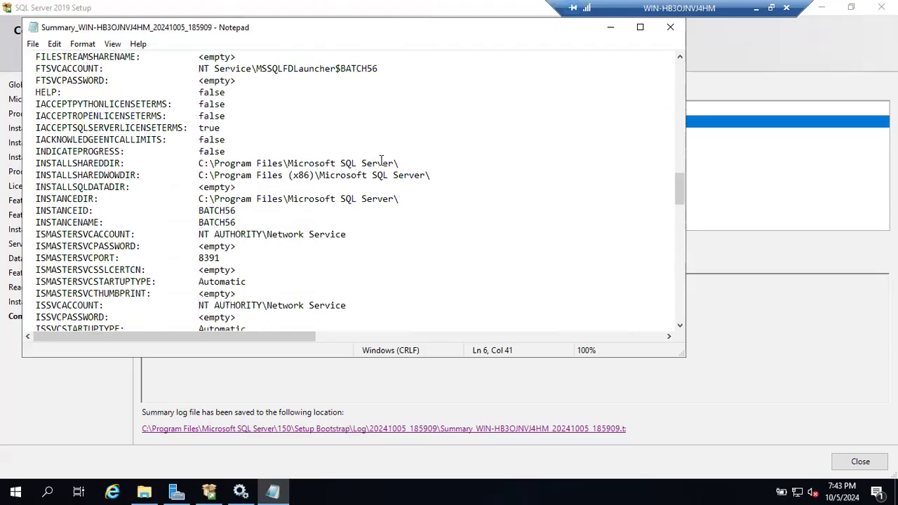
{"action": "scroll", "coordinate": [381, 161], "scroll_direction": "down", "scroll_amount": 2}
{"action": "scroll", "coordinate": [381, 160], "scroll_direction": "down", "scroll_amount": 20}
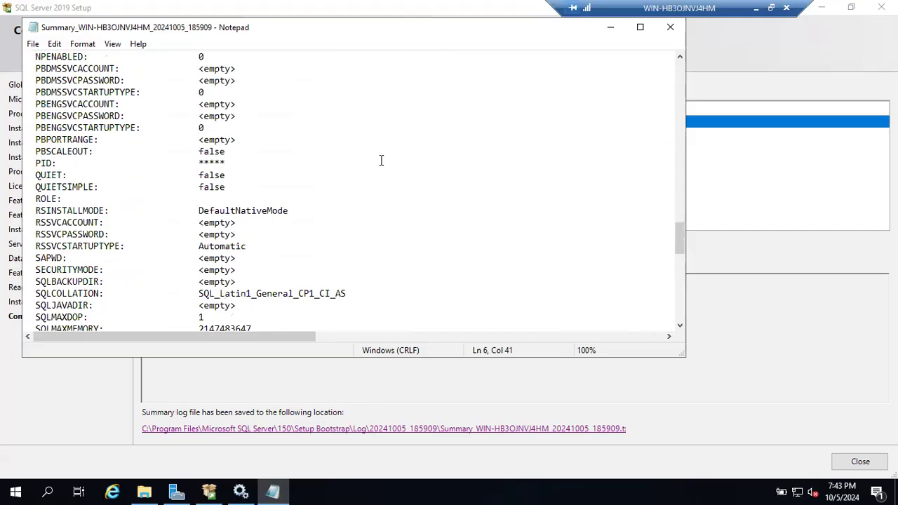
{"action": "scroll", "coordinate": [381, 160], "scroll_direction": "down", "scroll_amount": 5}
- Inspect the SQLSYSADMINACCOUNTS and SQLCOLLATION values among the summary log's setup parameters
{"action": "scroll", "coordinate": [381, 160], "scroll_direction": "up", "scroll_amount": 7}
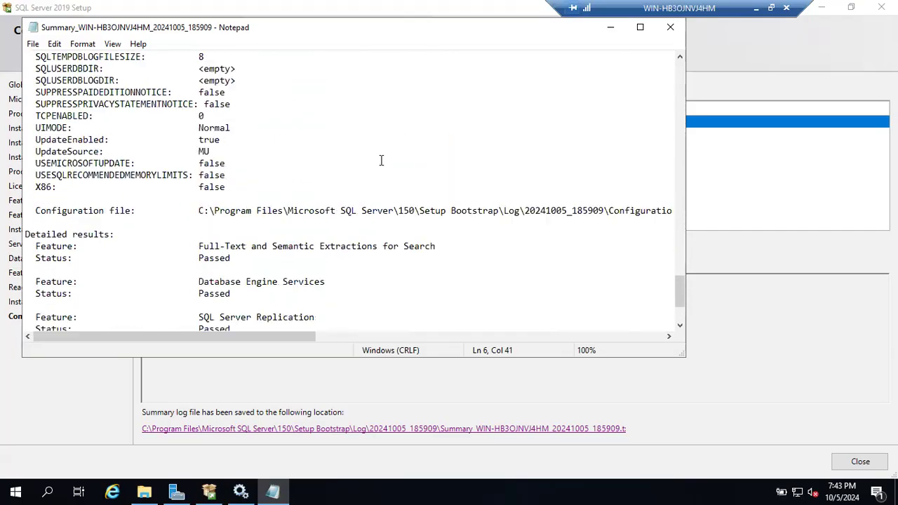
{"action": "scroll", "coordinate": [380, 161], "scroll_direction": "up", "scroll_amount": 1}
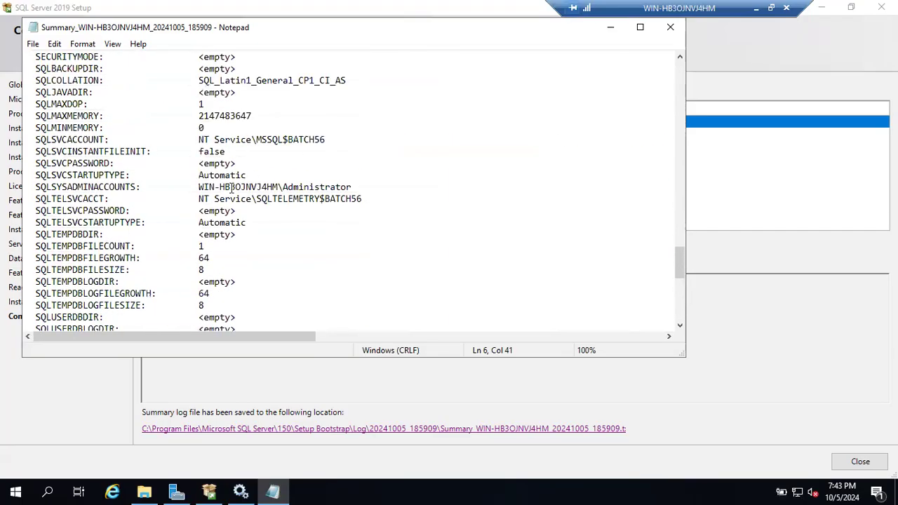
{"action": "left_click_drag", "start_coordinate": [197, 188], "coordinate": [343, 187]}
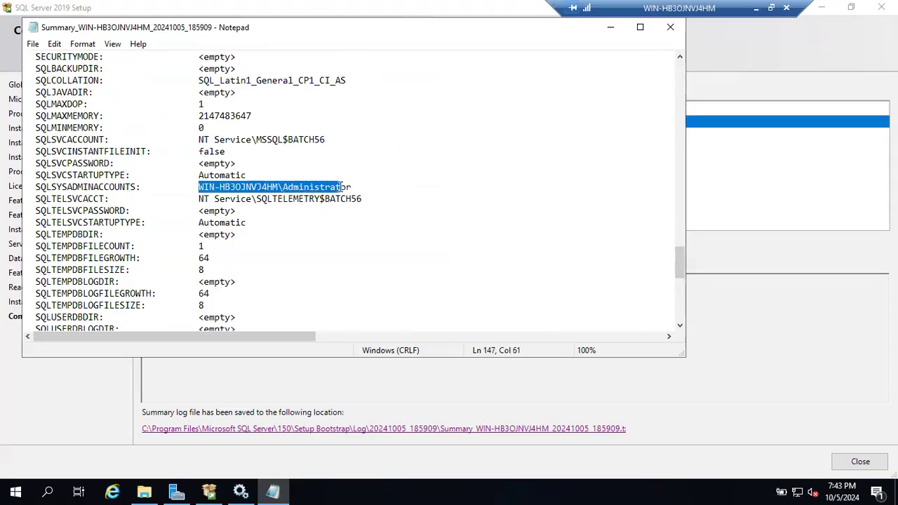
{"action": "scroll", "coordinate": [342, 187], "scroll_direction": "up", "scroll_amount": 3}
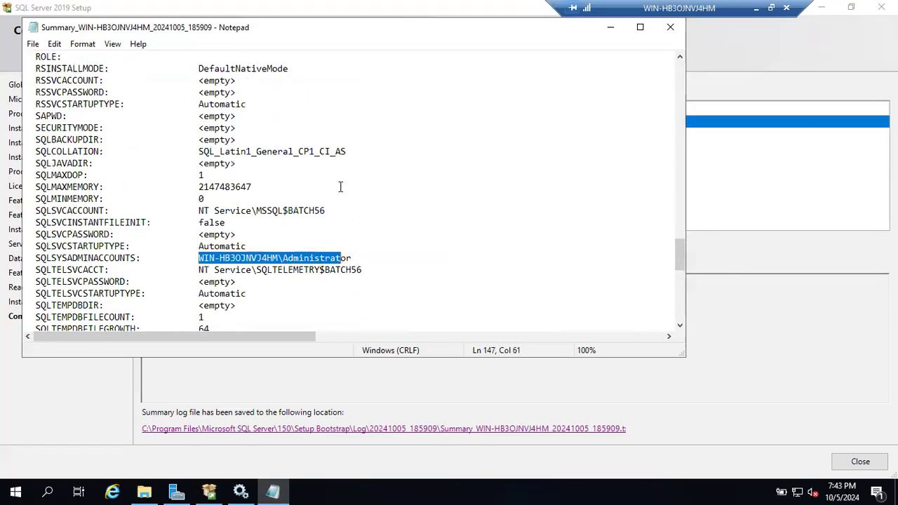
{"action": "left_click_drag", "start_coordinate": [204, 188], "coordinate": [316, 188]}
{"action": "scroll", "coordinate": [315, 188], "scroll_direction": "up", "scroll_amount": 3}
{"action": "scroll", "coordinate": [316, 188], "scroll_direction": "up", "scroll_amount": 6}
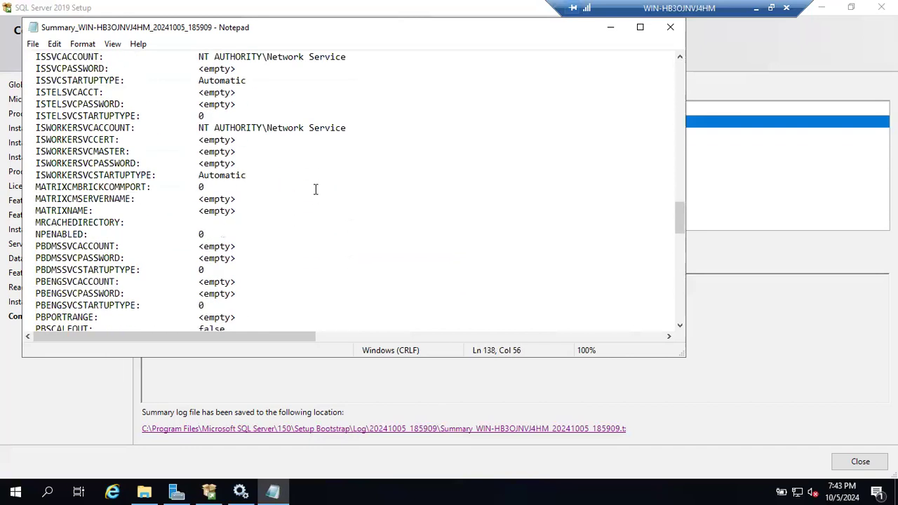
- Inspect the ISWORKERSVCACCOUNT, ISSVCACCOUNT and ISMASTERSVCSTARTUPTYPE entries among the summary log's setup parameters
{"action": "left_click_drag", "start_coordinate": [215, 164], "coordinate": [317, 164]}
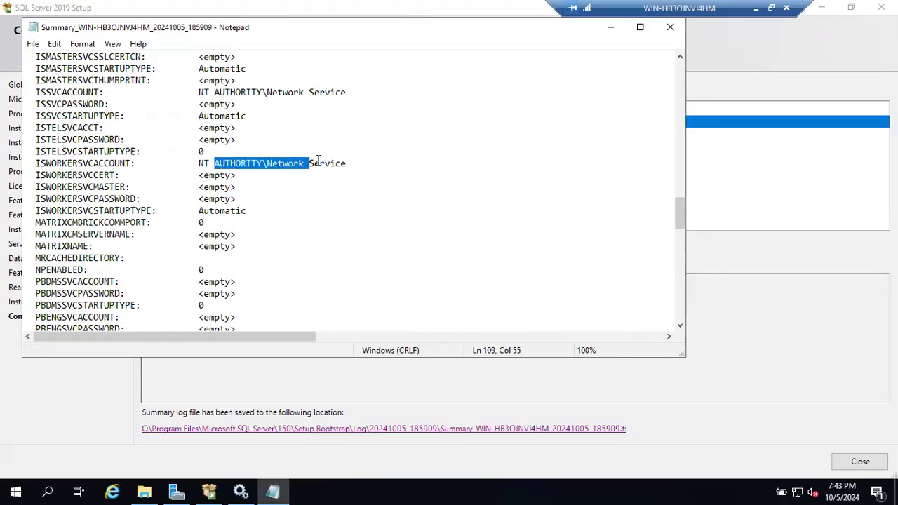
{"action": "left_click_drag", "start_coordinate": [214, 92], "coordinate": [331, 96]}
{"action": "scroll", "coordinate": [331, 96], "scroll_direction": "up", "scroll_amount": 5}
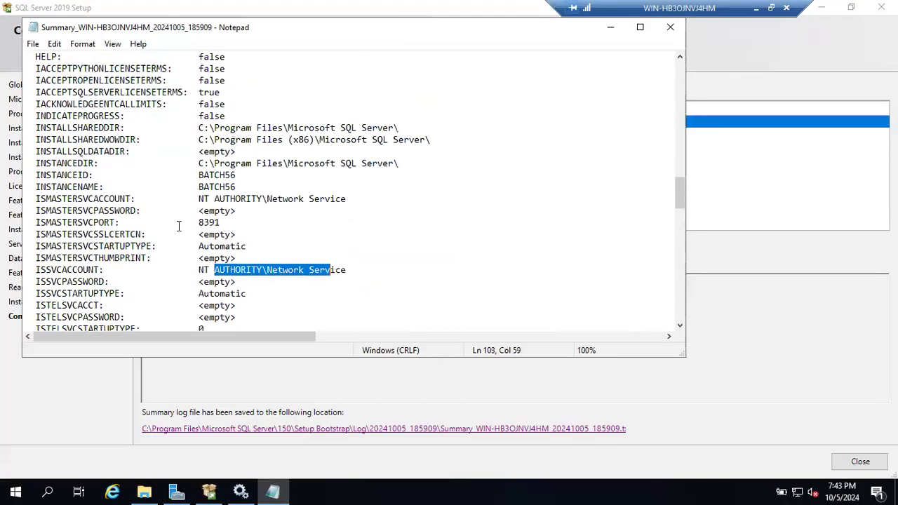
{"action": "left_click_drag", "start_coordinate": [194, 246], "coordinate": [28, 249]}
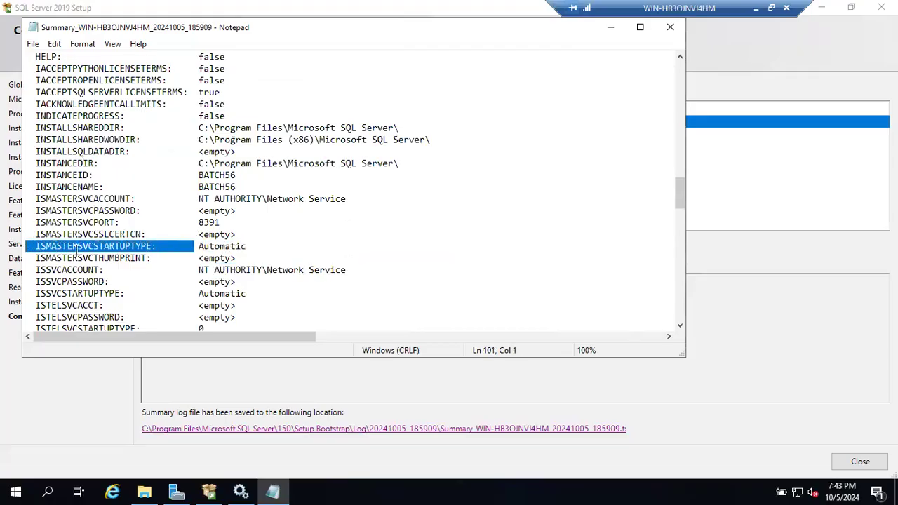
- Check the FEATURES entry in the summary log for the features selected for installation
{"action": "scroll", "coordinate": [223, 234], "scroll_direction": "up", "scroll_amount": 4}
{"action": "scroll", "coordinate": [224, 233], "scroll_direction": "up", "scroll_amount": 3}
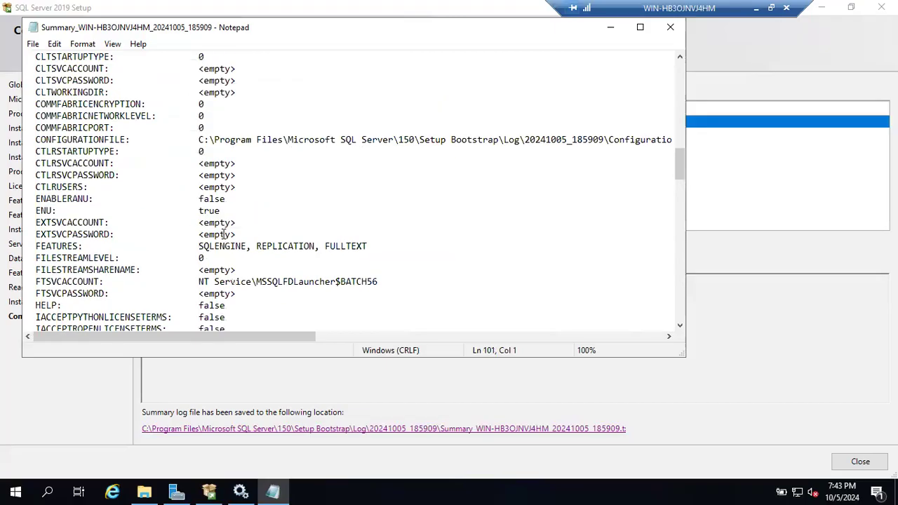
{"action": "left_click", "coordinate": [200, 257]}
{"action": "left_click_drag", "start_coordinate": [200, 257], "coordinate": [180, 245]}
{"action": "left_click", "coordinate": [362, 246]}
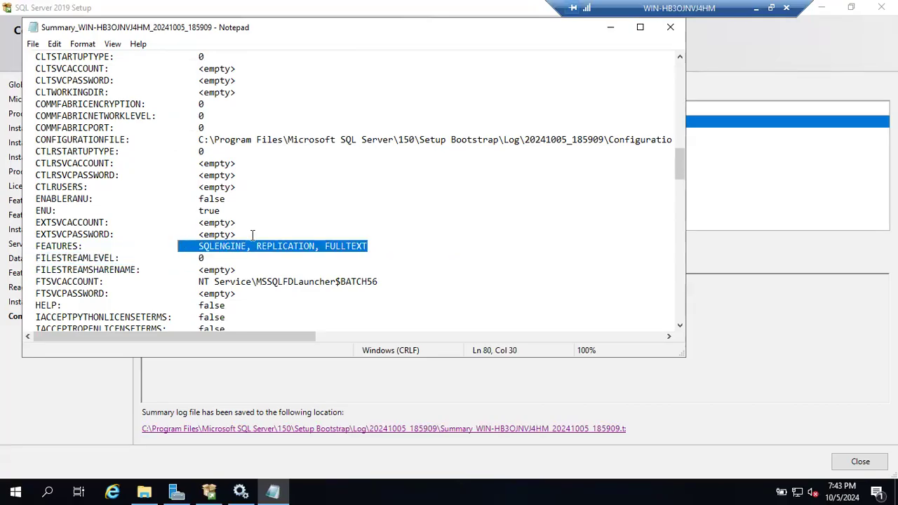
- Copy the folder path from the summary log's CONFIGURATIONFILE entry and open that folder through the Run dialog
{"action": "scroll", "coordinate": [253, 236], "scroll_direction": "up", "scroll_amount": 2}
{"action": "left_click_drag", "start_coordinate": [194, 211], "coordinate": [607, 211]}
{"action": "key", "text": "ctrl+c"}
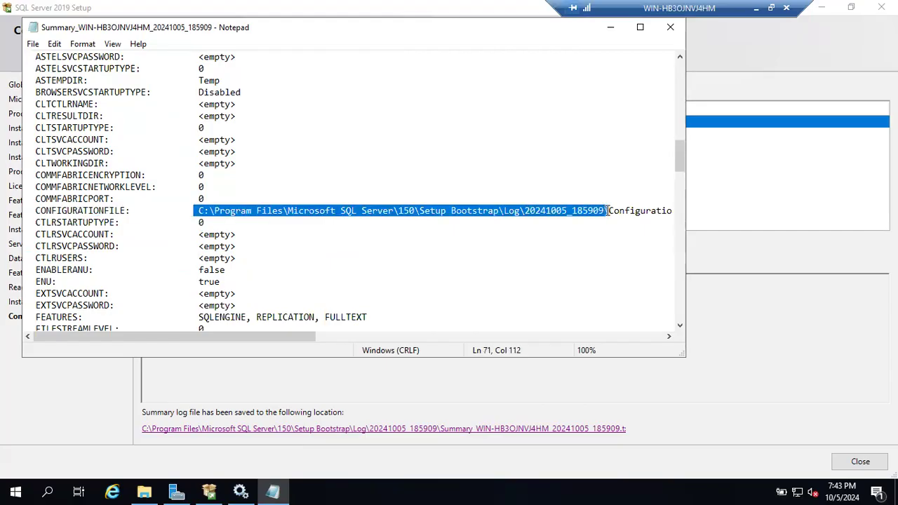
{"action": "key", "text": "super+r"}
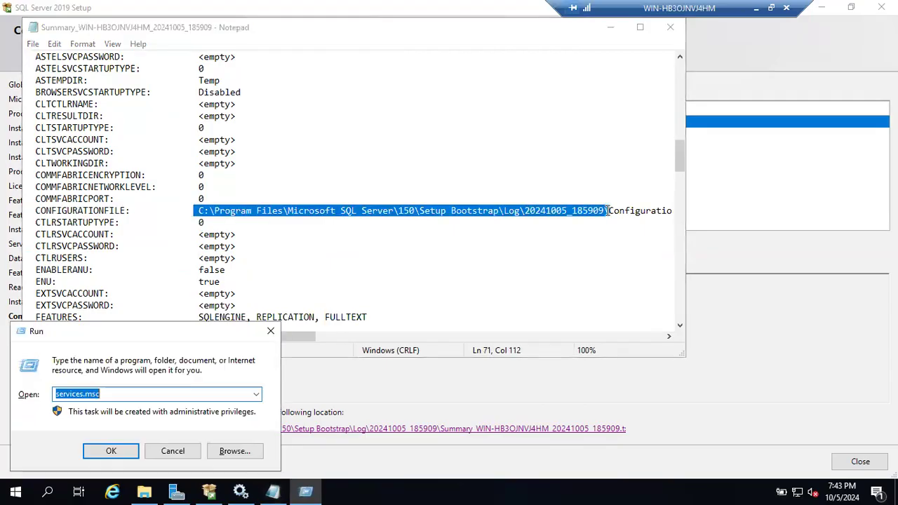
{"action": "key", "text": "ctrl+v"}
{"action": "key", "text": "Return"}
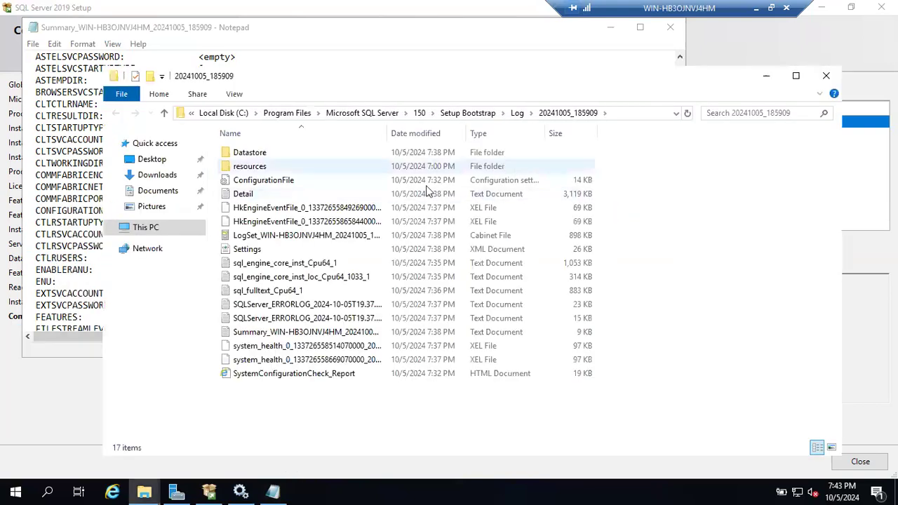
- Open ConfigurationFile from the 20241005_185909 log folder for editing in Notepad
{"action": "left_click", "coordinate": [271, 183]}
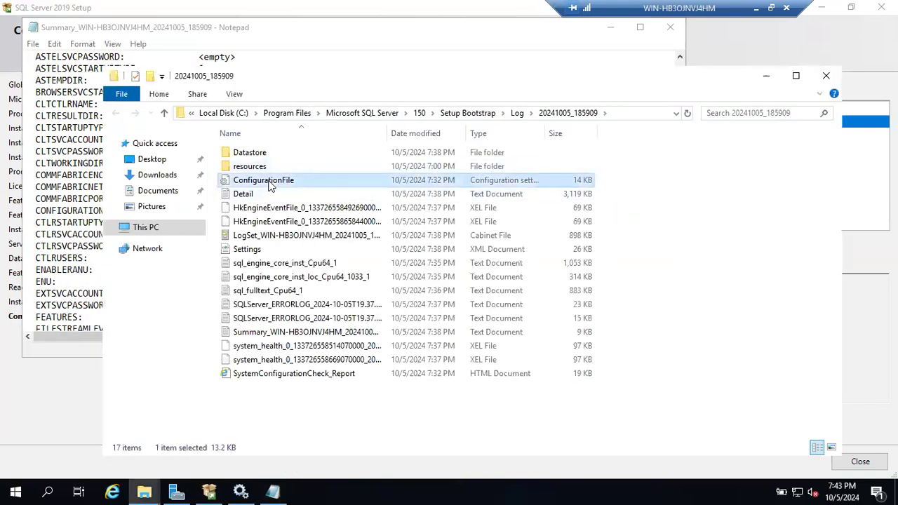
{"action": "right_click", "coordinate": [270, 184]}
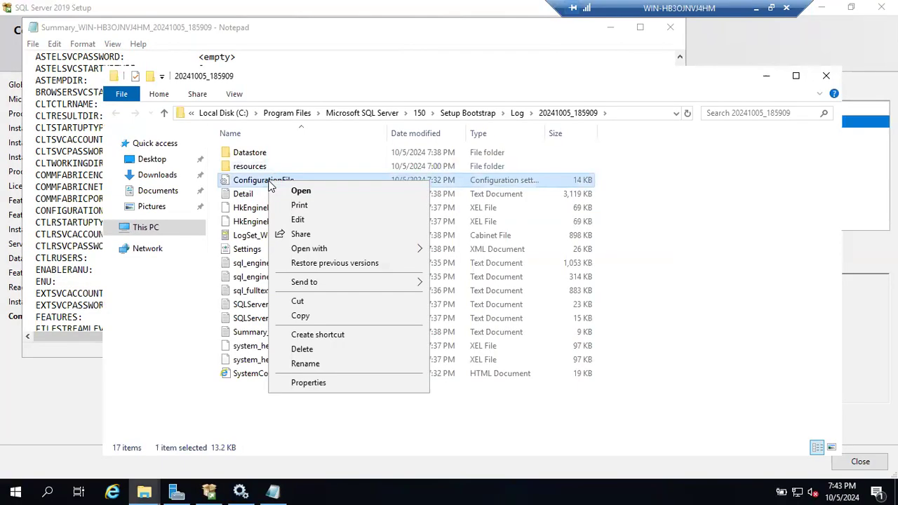
{"action": "left_click", "coordinate": [296, 219]}
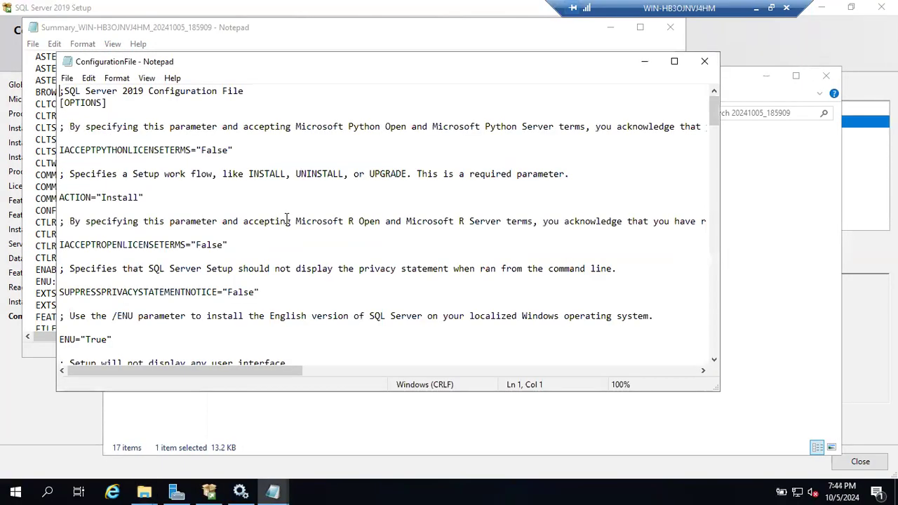
{"action": "left_click", "coordinate": [673, 62]}
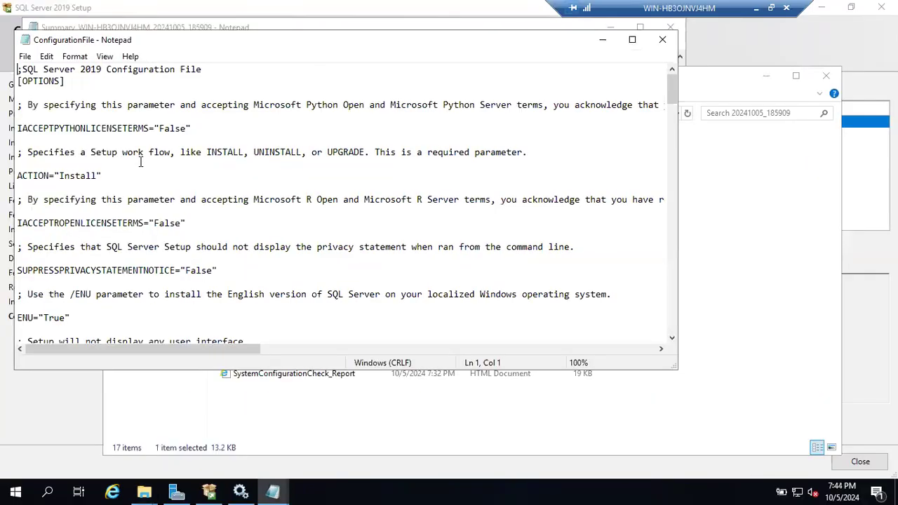
- Examine the ACTION, SUPPRESSPRIVACYSTATEMENTNOTICE and QUIET options near the start of the configuration file
{"action": "scroll", "coordinate": [140, 162], "scroll_direction": "down", "scroll_amount": 1}
{"action": "left_click_drag", "start_coordinate": [22, 140], "coordinate": [108, 139]}
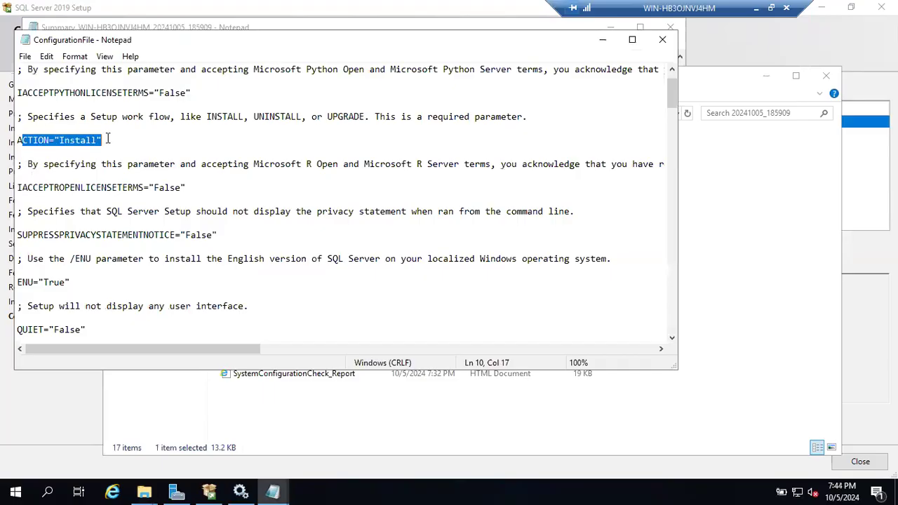
{"action": "scroll", "coordinate": [107, 139], "scroll_direction": "down", "scroll_amount": 1}
{"action": "left_click_drag", "start_coordinate": [32, 203], "coordinate": [221, 201]}
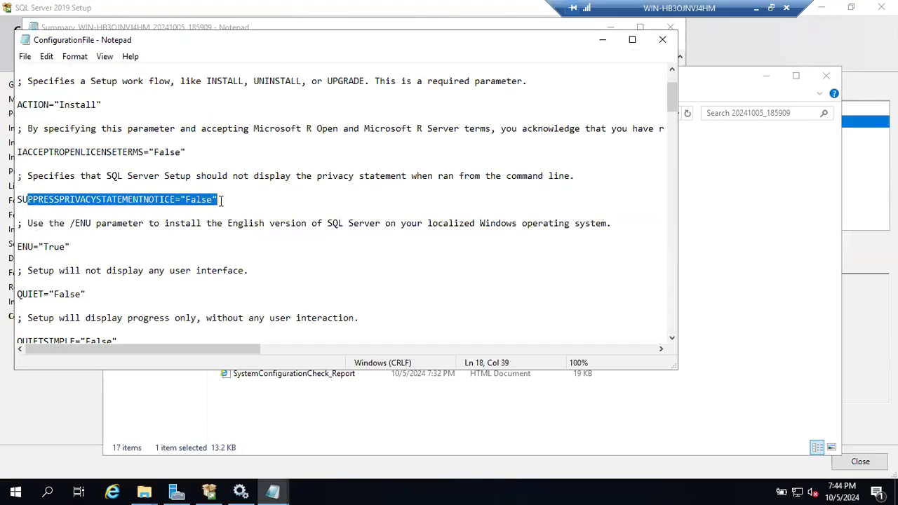
{"action": "scroll", "coordinate": [147, 213], "scroll_direction": "down", "scroll_amount": 1}
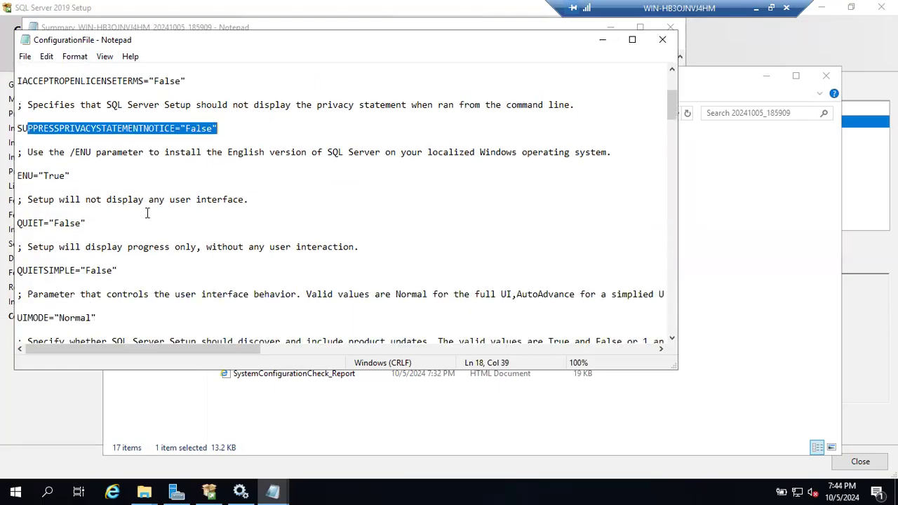
{"action": "left_click_drag", "start_coordinate": [33, 223], "coordinate": [77, 224]}
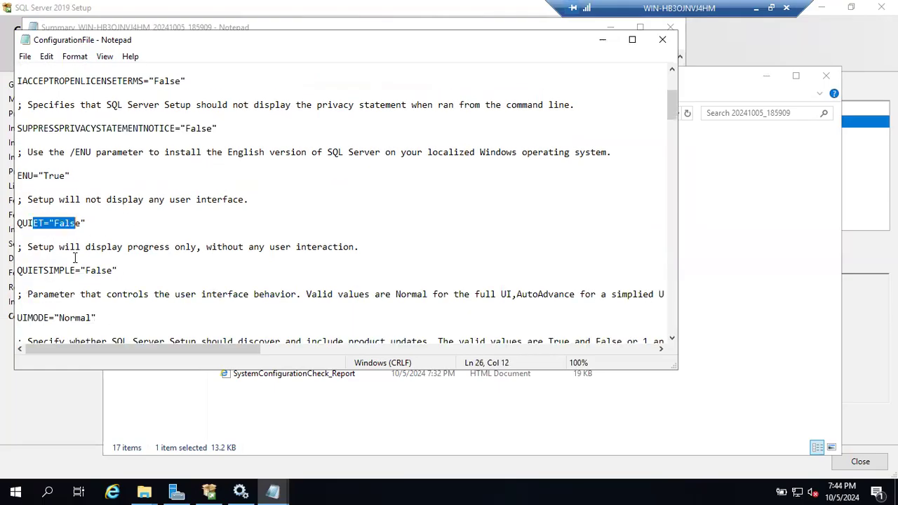
{"action": "scroll", "coordinate": [75, 258], "scroll_direction": "down", "scroll_amount": 3}
{"action": "scroll", "coordinate": [75, 259], "scroll_direction": "down", "scroll_amount": 4}
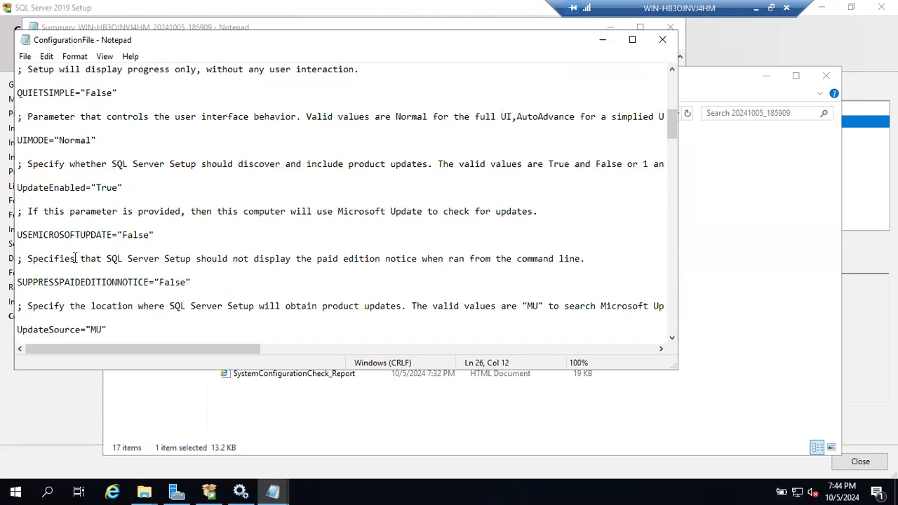
- Examine the FEATURES, INDICATEPROGRESS, INSTALLSHAREDDIR and INSTANCEID settings in the configuration file
{"action": "scroll", "coordinate": [75, 258], "scroll_direction": "down", "scroll_amount": 1}
{"action": "left_click_drag", "start_coordinate": [22, 270], "coordinate": [229, 267]}
{"action": "scroll", "coordinate": [228, 266], "scroll_direction": "down", "scroll_amount": 3}
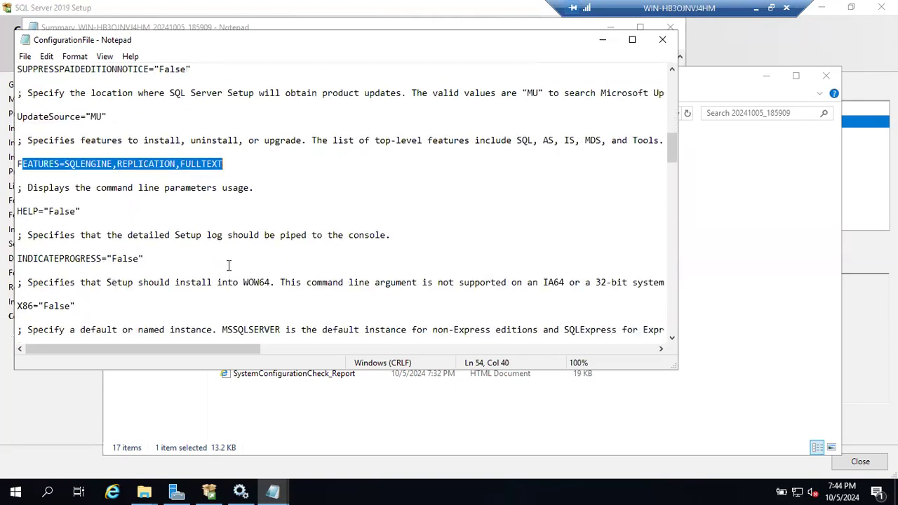
{"action": "left_click_drag", "start_coordinate": [39, 260], "coordinate": [147, 269]}
{"action": "scroll", "coordinate": [148, 269], "scroll_direction": "down", "scroll_amount": 3}
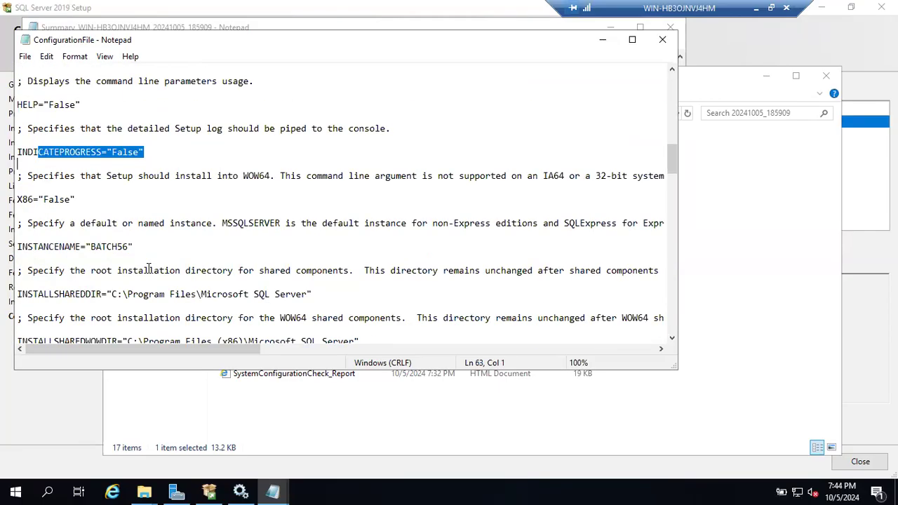
{"action": "scroll", "coordinate": [148, 269], "scroll_direction": "down", "scroll_amount": 1}
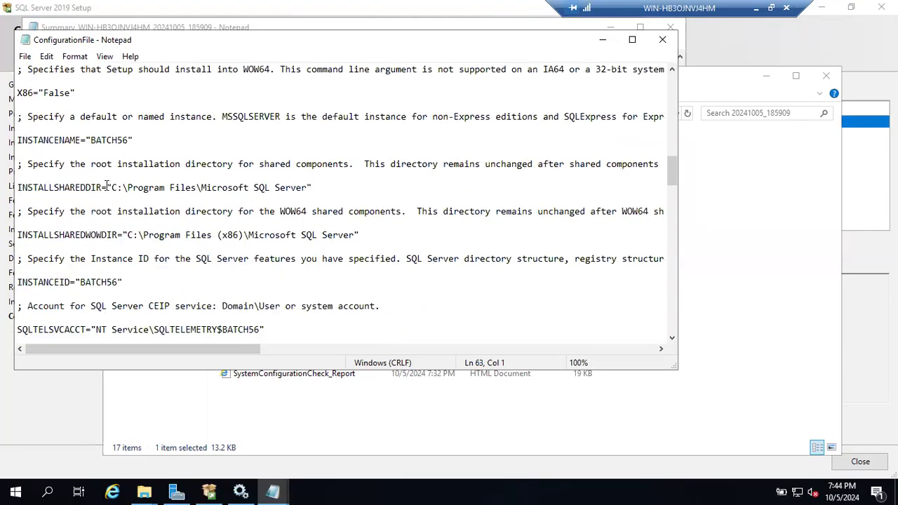
{"action": "left_click_drag", "start_coordinate": [107, 187], "coordinate": [239, 187]}
{"action": "left_click_drag", "start_coordinate": [33, 282], "coordinate": [124, 282]}
{"action": "scroll", "coordinate": [130, 280], "scroll_direction": "down", "scroll_amount": 5}
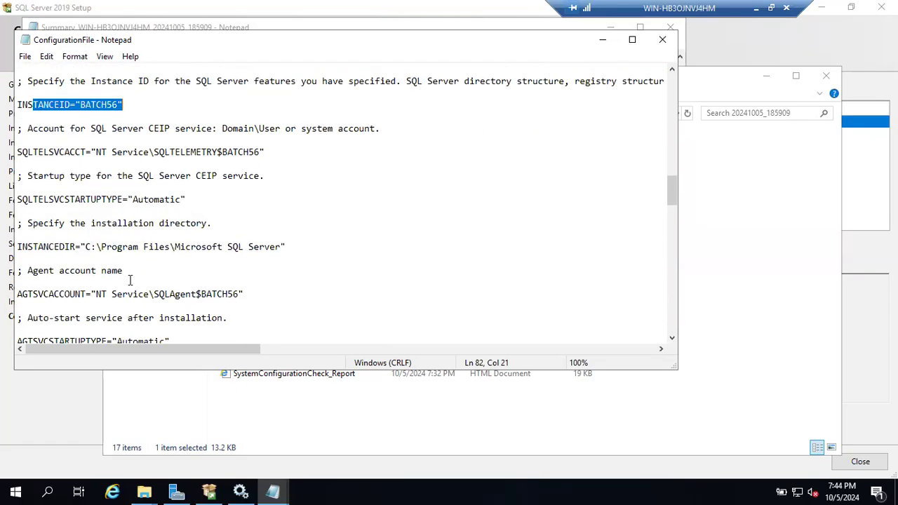
- Review the configuration file's Agent service account, collation, system administrator and TempDB settings
{"action": "left_click_drag", "start_coordinate": [54, 294], "coordinate": [223, 295]}
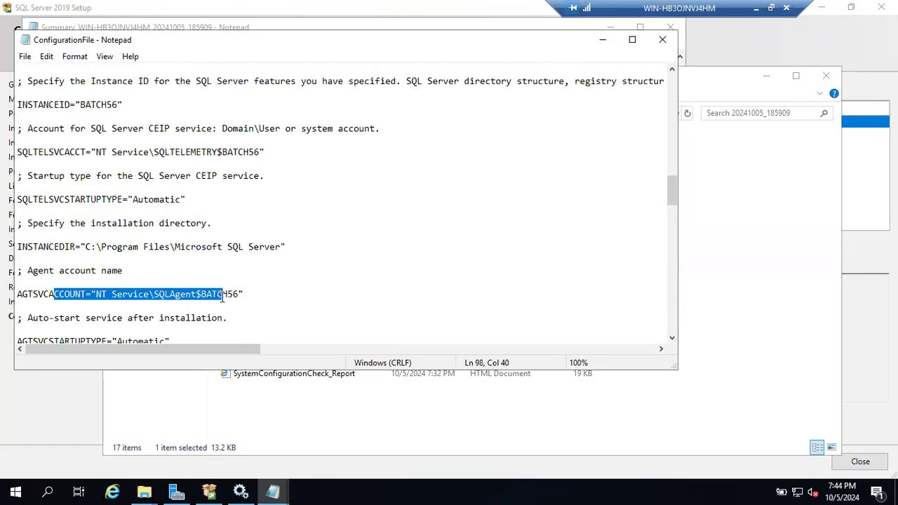
{"action": "scroll", "coordinate": [221, 297], "scroll_direction": "down", "scroll_amount": 1}
{"action": "scroll", "coordinate": [177, 295], "scroll_direction": "down", "scroll_amount": 8}
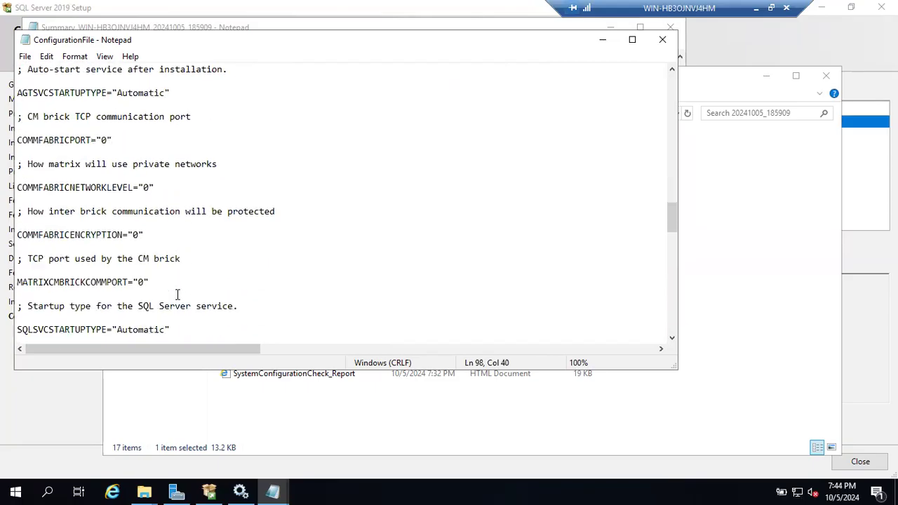
{"action": "scroll", "coordinate": [177, 294], "scroll_direction": "down", "scroll_amount": 8}
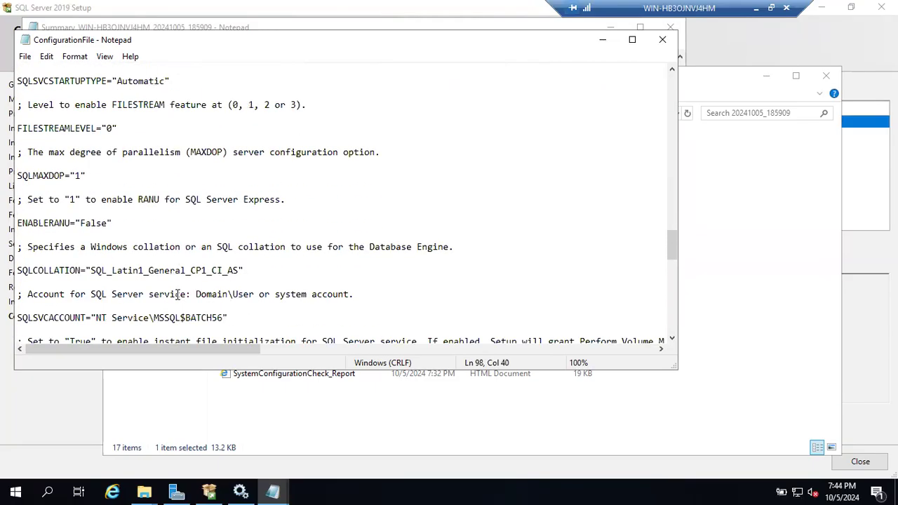
{"action": "scroll", "coordinate": [178, 294], "scroll_direction": "down", "scroll_amount": 6}
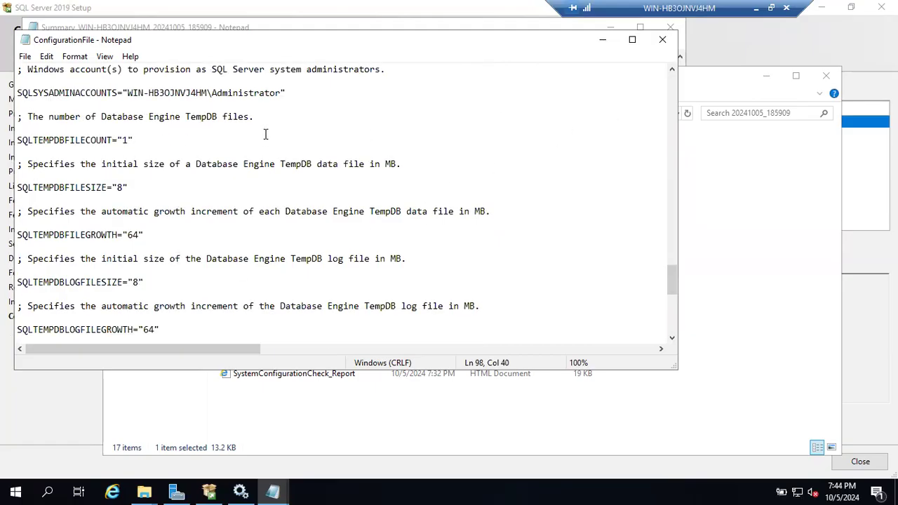
- Inspect the SQLMAXDOP, FILESTREAMLEVEL and SQLSVCSTARTUPTYPE settings in the configuration file
{"action": "scroll", "coordinate": [266, 135], "scroll_direction": "up", "scroll_amount": 1}
{"action": "scroll", "coordinate": [265, 134], "scroll_direction": "up", "scroll_amount": 8}
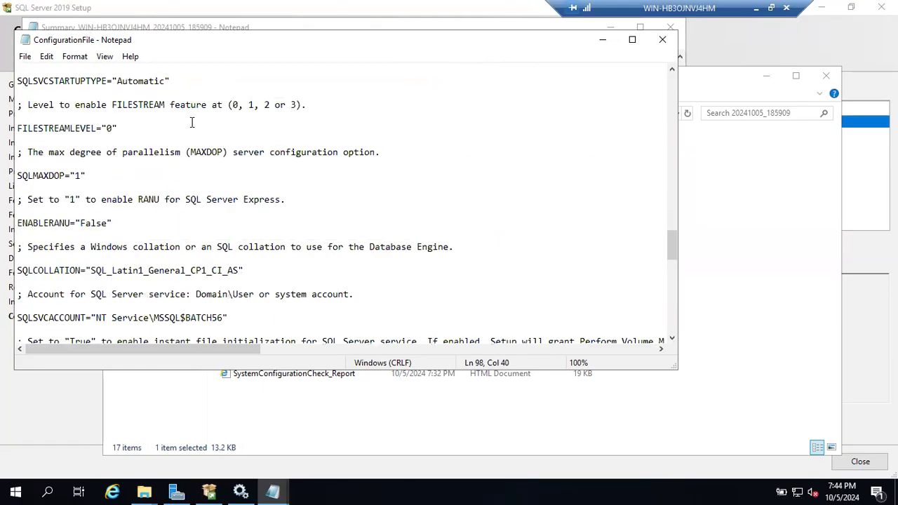
{"action": "scroll", "coordinate": [205, 156], "scroll_direction": "up", "scroll_amount": 2}
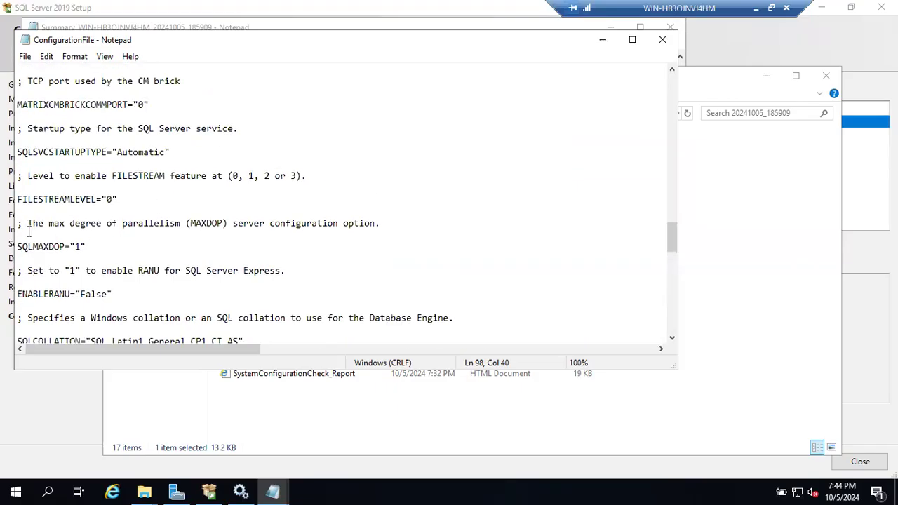
{"action": "left_click_drag", "start_coordinate": [16, 223], "coordinate": [385, 224]}
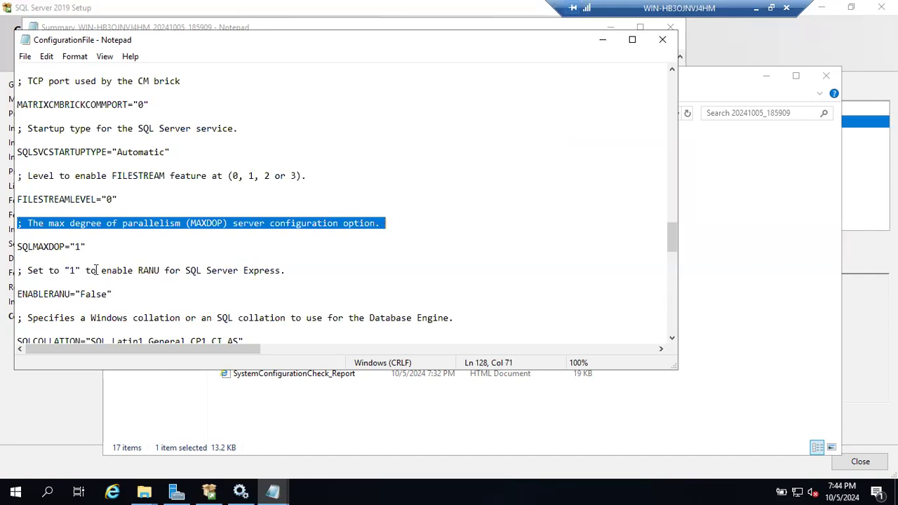
{"action": "left_click_drag", "start_coordinate": [95, 250], "coordinate": [10, 254]}
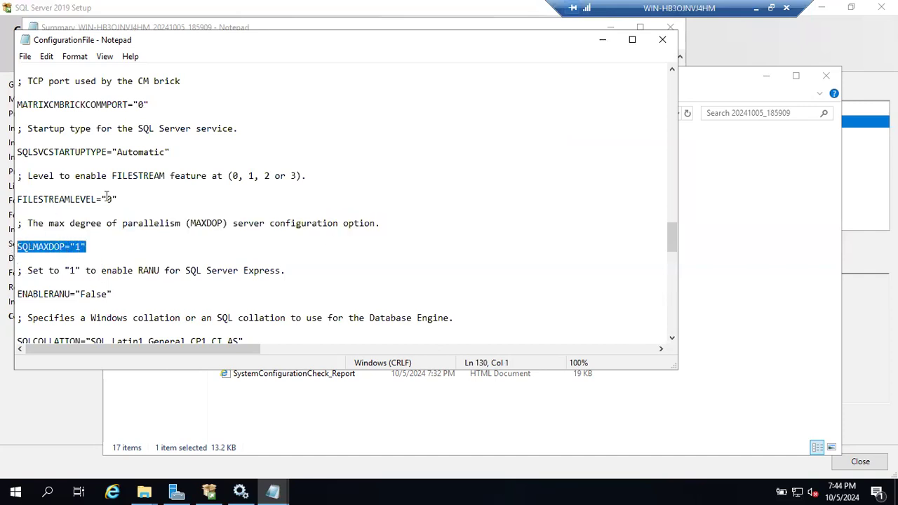
{"action": "left_click_drag", "start_coordinate": [116, 199], "coordinate": [7, 200]}
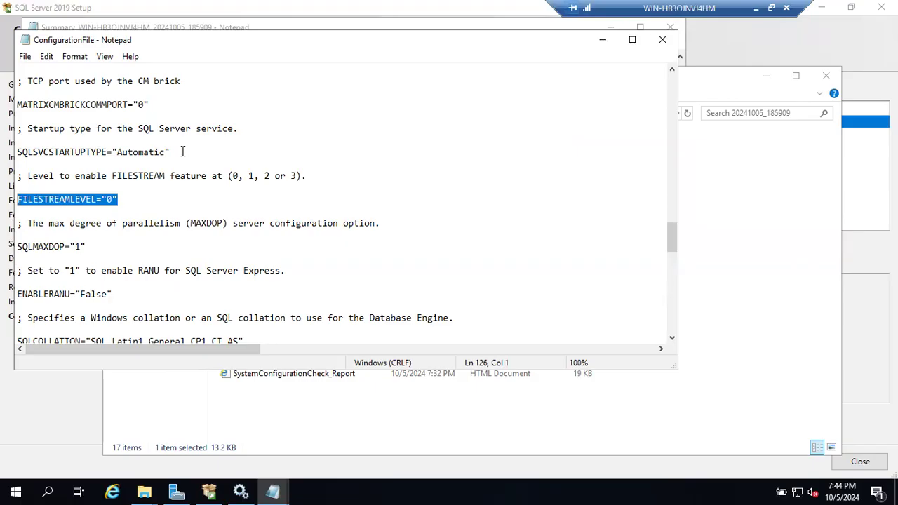
{"action": "left_click_drag", "start_coordinate": [181, 152], "coordinate": [91, 153]}
{"action": "left_click", "coordinate": [79, 163]}
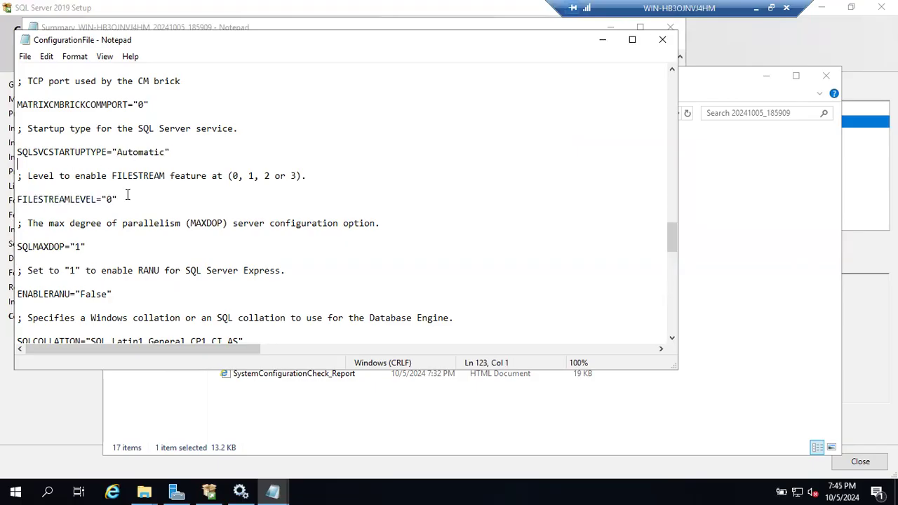
{"action": "left_click_drag", "start_coordinate": [125, 199], "coordinate": [9, 200]}
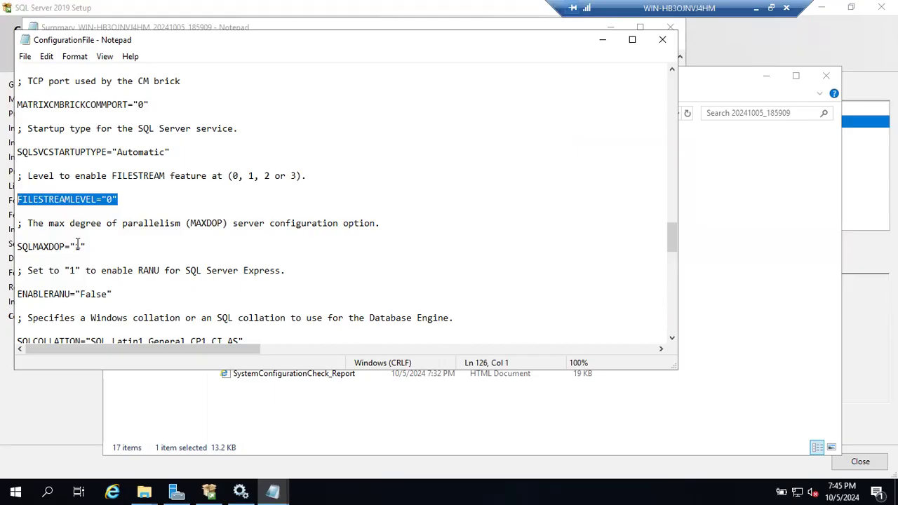
- Review the configuration file's service startup types, Agent account and INSTANCENAME settings, and close the file
{"action": "scroll", "coordinate": [77, 245], "scroll_direction": "up", "scroll_amount": 1}
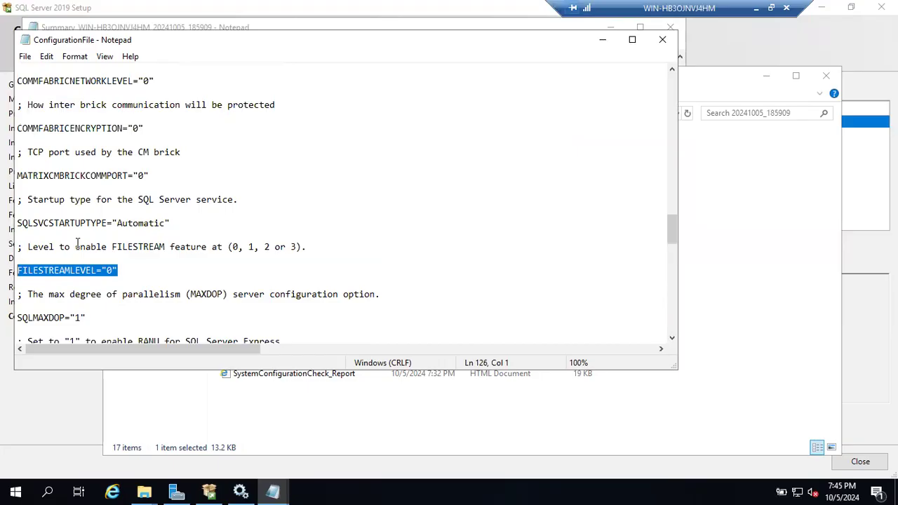
{"action": "scroll", "coordinate": [77, 243], "scroll_direction": "up", "scroll_amount": 4}
{"action": "scroll", "coordinate": [78, 243], "scroll_direction": "up", "scroll_amount": 12}
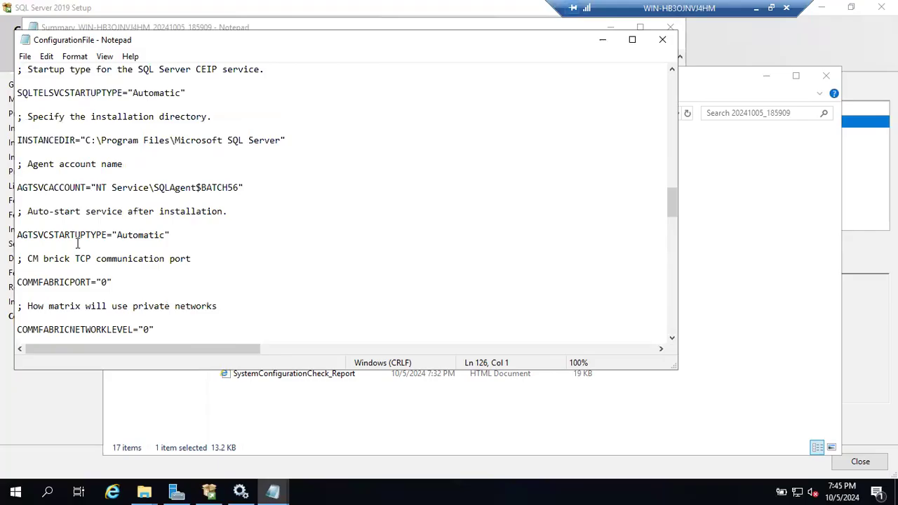
{"action": "scroll", "coordinate": [77, 243], "scroll_direction": "up", "scroll_amount": 10}
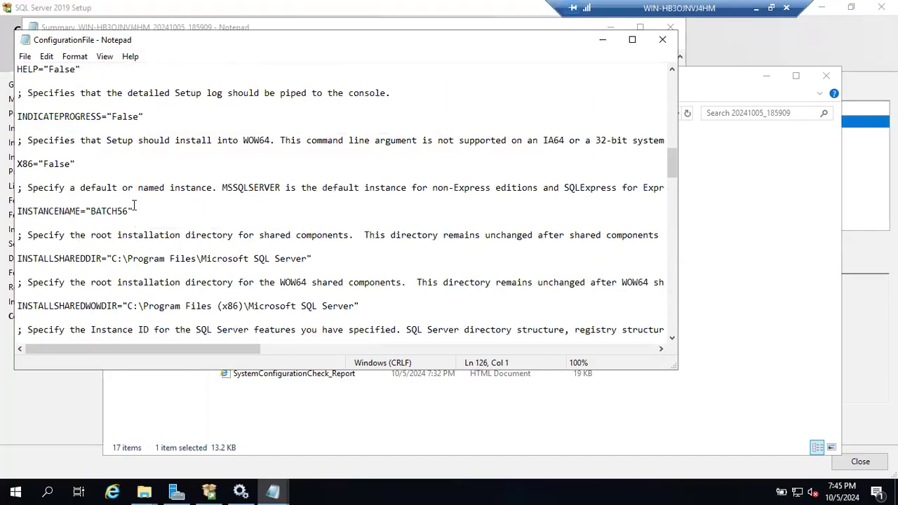
{"action": "left_click", "coordinate": [663, 39]}
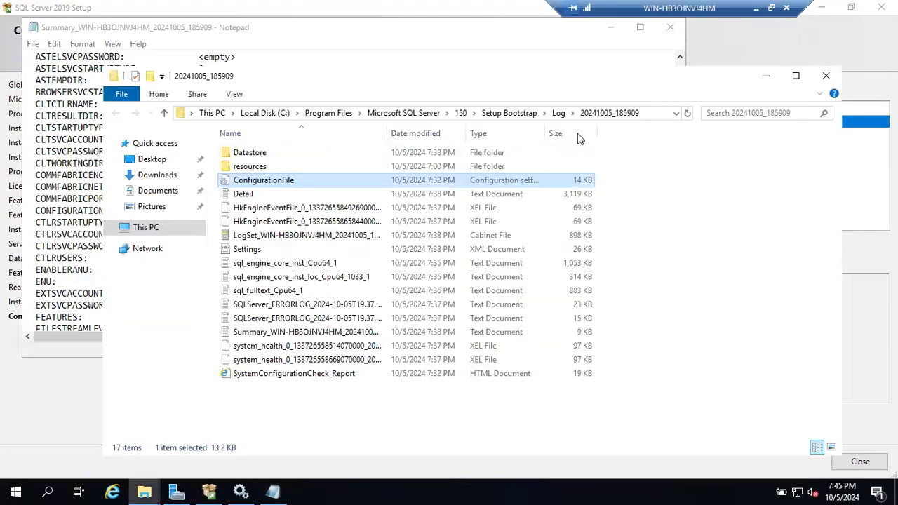
- Return to the summary log, review its FEATURES, install directory and instance entries, and close it
{"action": "left_click", "coordinate": [765, 75]}
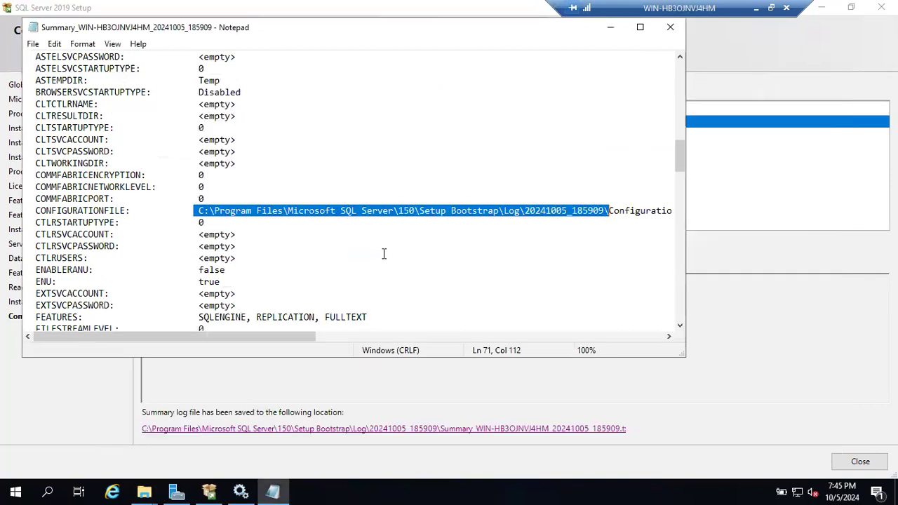
{"action": "scroll", "coordinate": [384, 254], "scroll_direction": "down", "scroll_amount": 3}
{"action": "scroll", "coordinate": [384, 254], "scroll_direction": "down", "scroll_amount": 2}
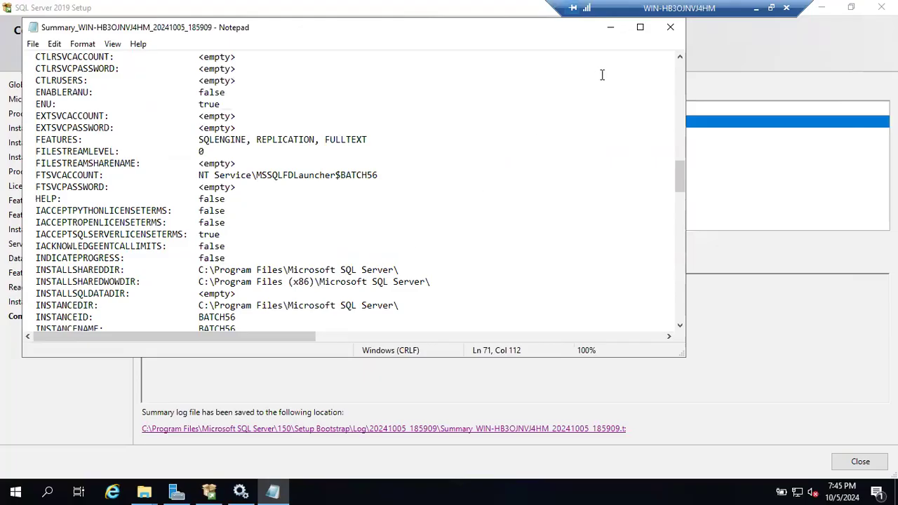
{"action": "left_click", "coordinate": [671, 31]}
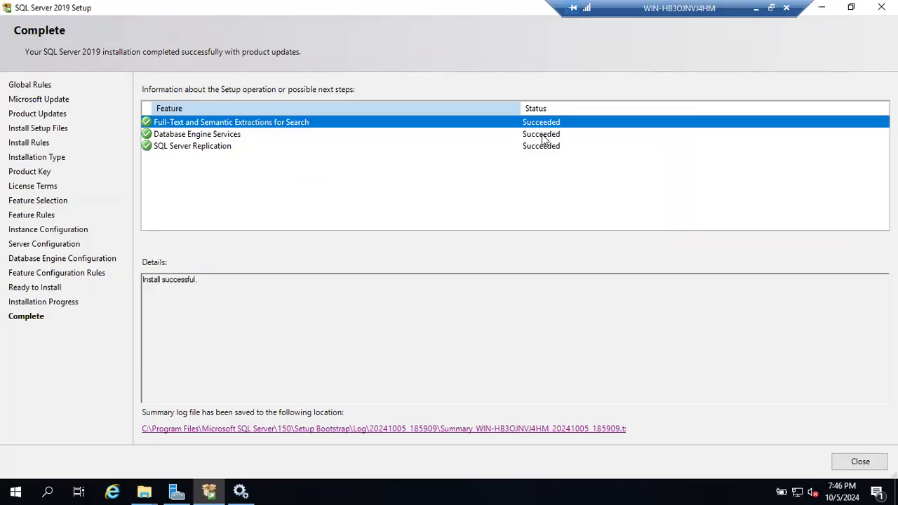
- Switch to the B56 Running Notes document and add the line "Installation failures we can check in the" at the end
{"action": "left_click", "coordinate": [755, 10]}
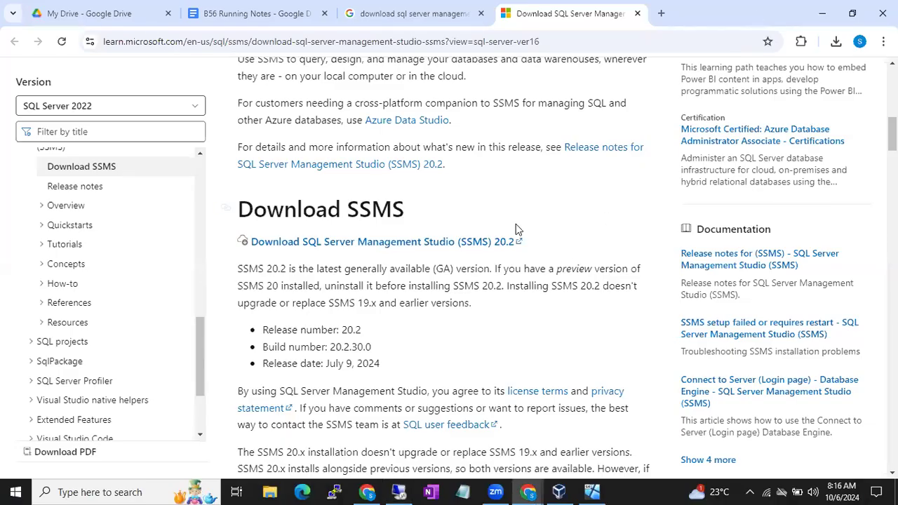
{"action": "left_click", "coordinate": [256, 13]}
{"action": "scroll", "coordinate": [428, 365], "scroll_direction": "down", "scroll_amount": 3}
{"action": "key", "text": "Return"}
{"action": "key", "text": "Return"}
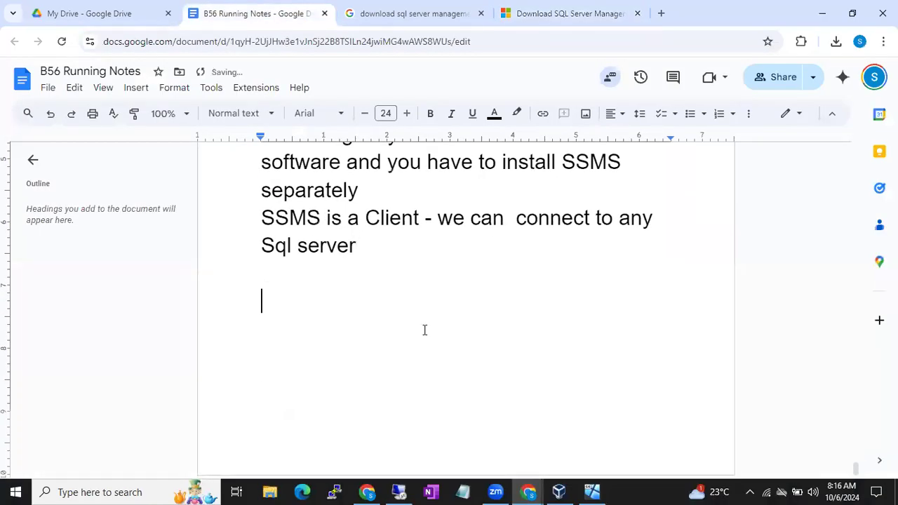
{"action": "type", "text": "Installatio"}
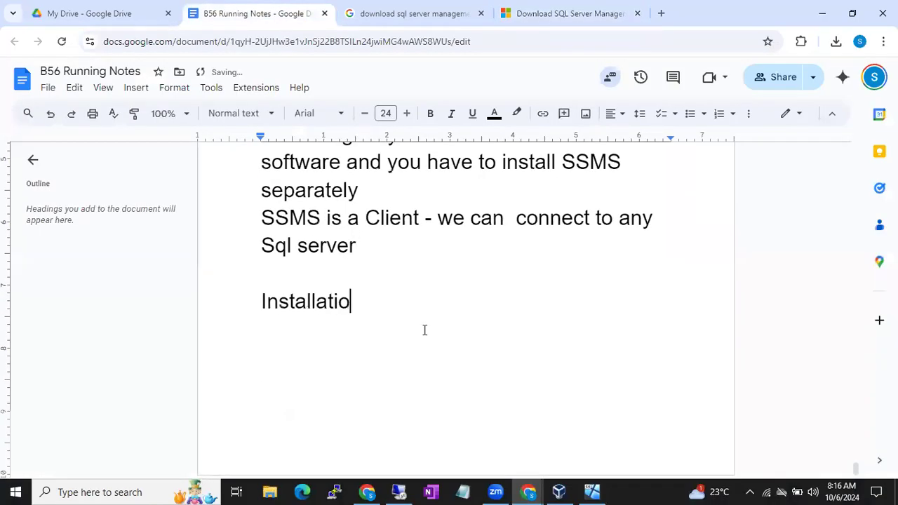
{"action": "type", "text": "n failures"}
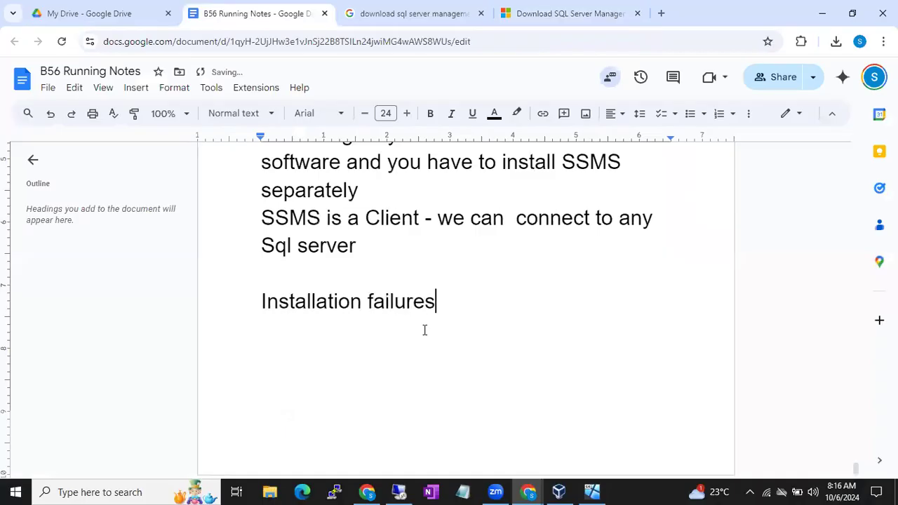
{"action": "type", "text": " we can check"}
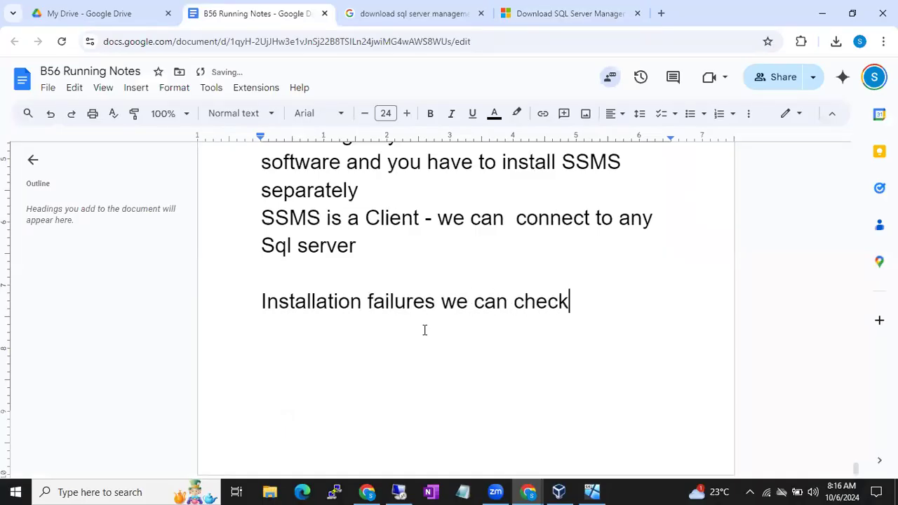
{"action": "key", "text": "Return"}
{"action": "key", "text": "BackSpace"}
{"action": "type", "text": "in the"}
{"action": "key", "text": "Return"}
- Add a numbered list with the items "Summary.txt", "Detail.txt" and "Event Viewer→ Application Logs" below the installation failures line
{"action": "type", "text": "1. Summary.txt"}
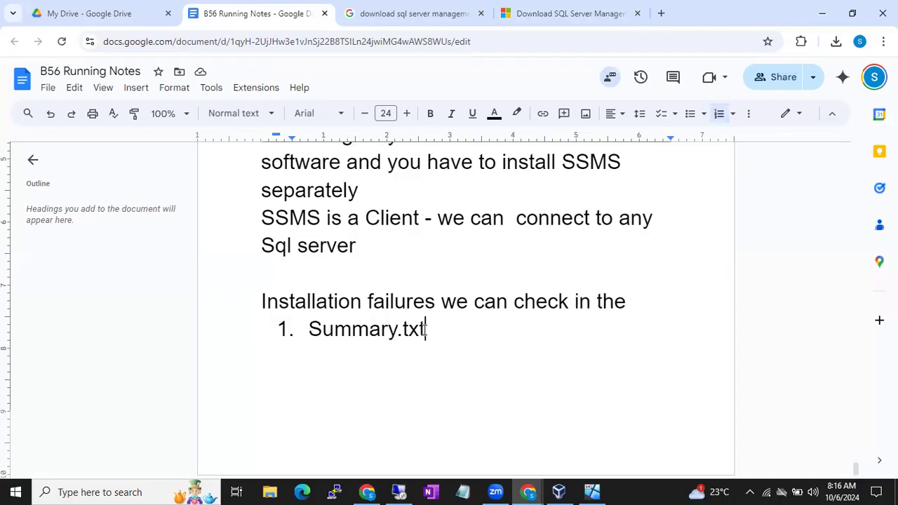
{"action": "key", "text": "Return"}
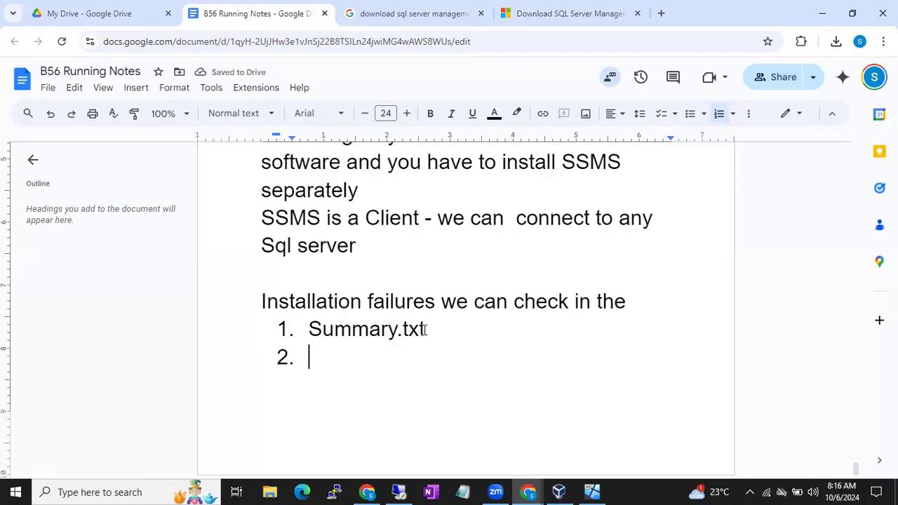
{"action": "type", "text": "Detai"}
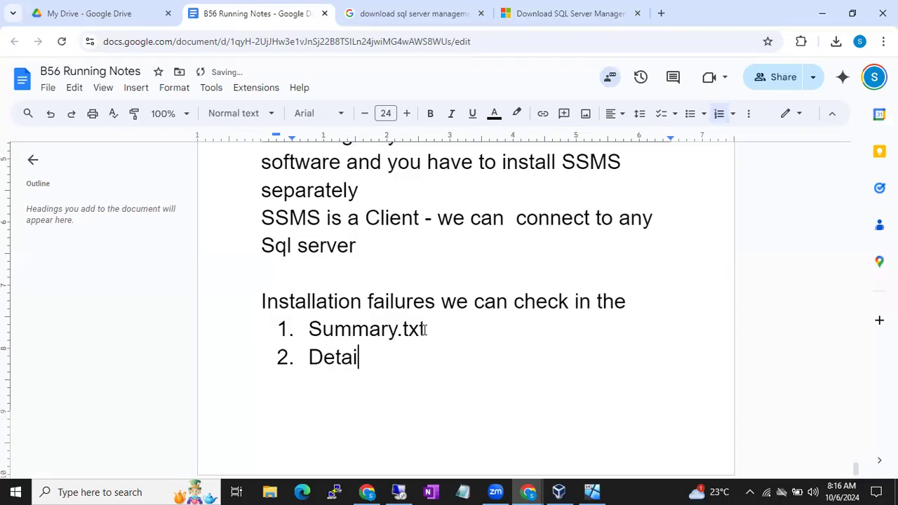
{"action": "type", "text": "l.txt"}
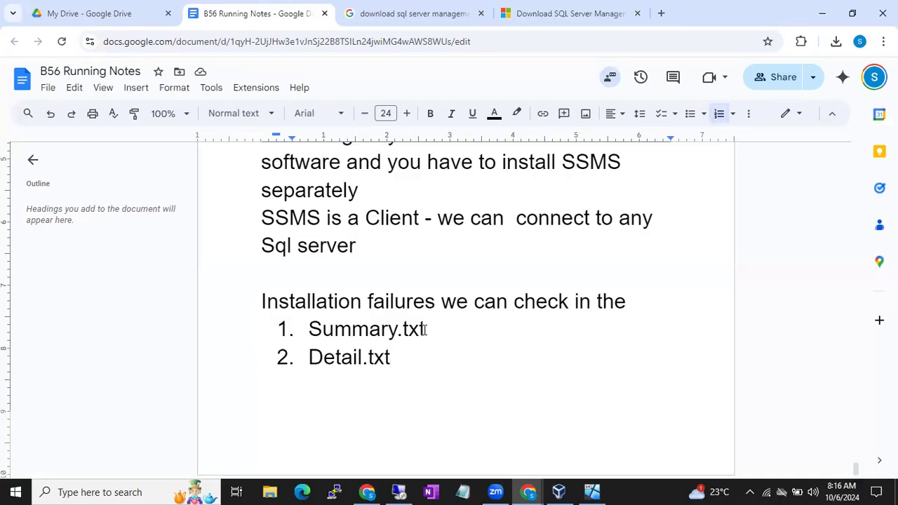
{"action": "key", "text": "Return"}
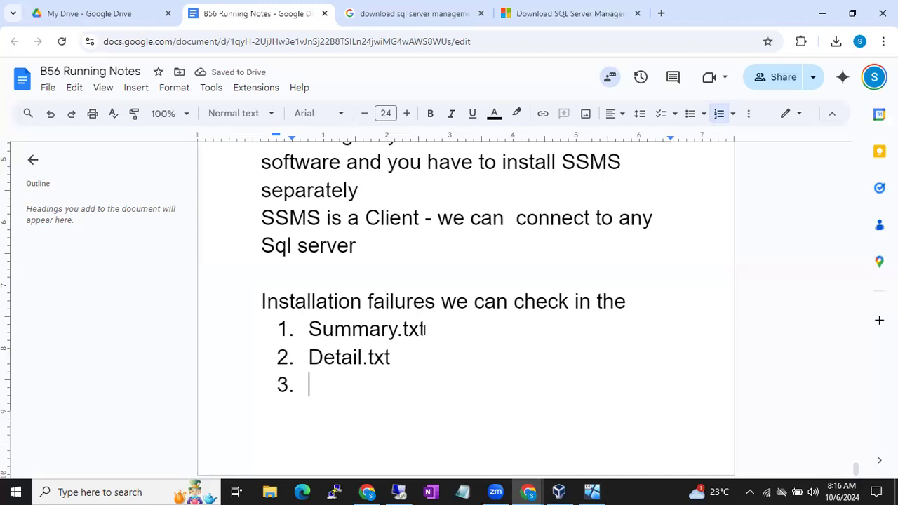
{"action": "type", "text": "Event  Viewer--> Application Logs"}
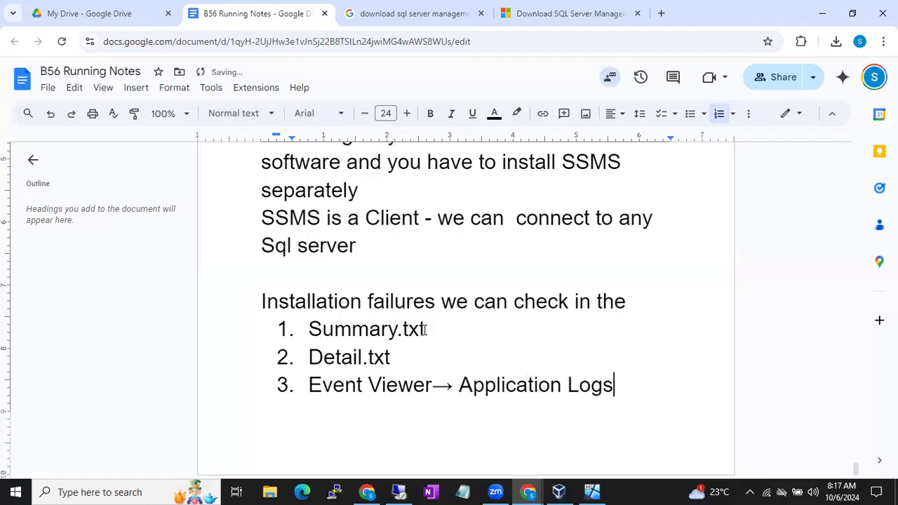
- Highlight the three numbered log sources under the installation failures line
{"action": "left_click_drag", "start_coordinate": [639, 385], "coordinate": [284, 334]}
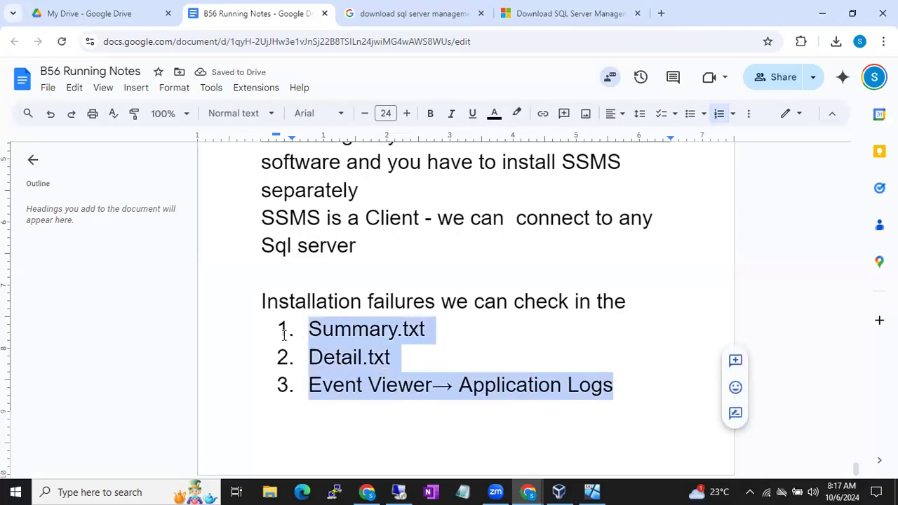
{"action": "left_click", "coordinate": [377, 358]}
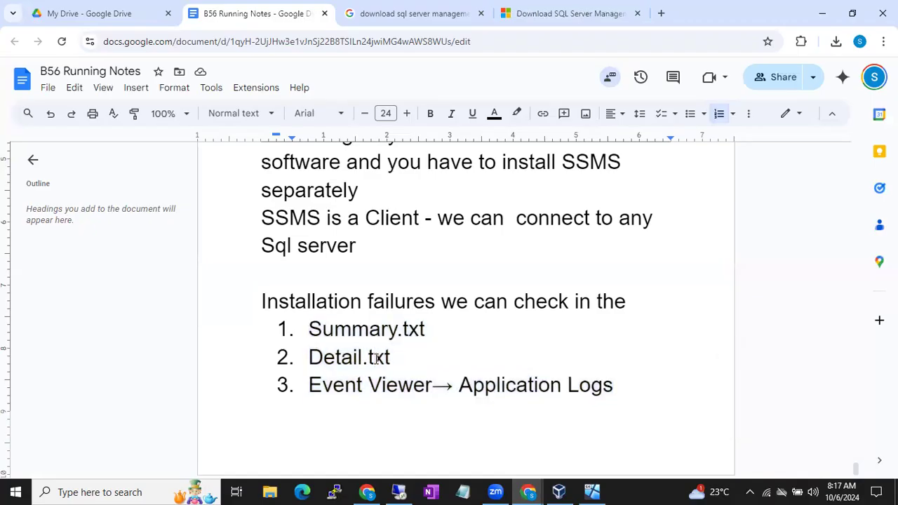
{"action": "left_click_drag", "start_coordinate": [309, 328], "coordinate": [629, 380]}
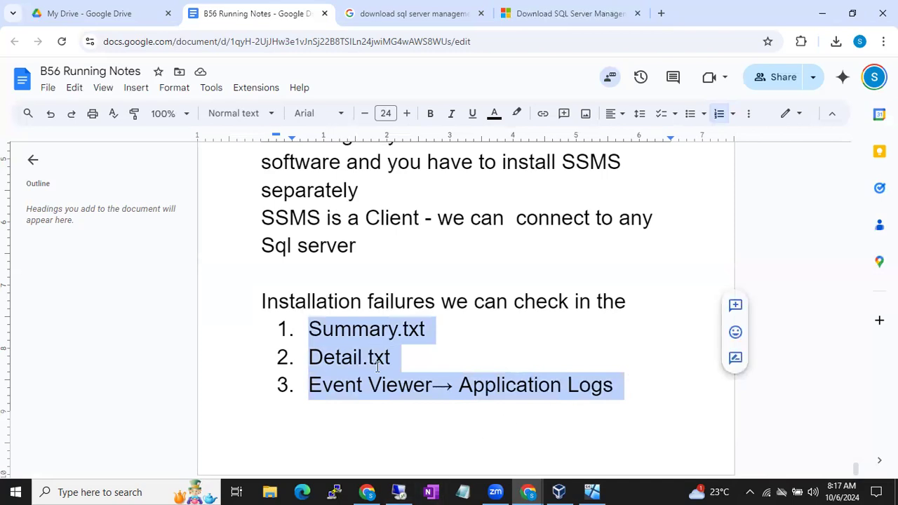
- Switch back to the remote server and browse to C:\Program Files\Microsoft SQL Server in a new File Explorer window
{"action": "left_click", "coordinate": [410, 491]}
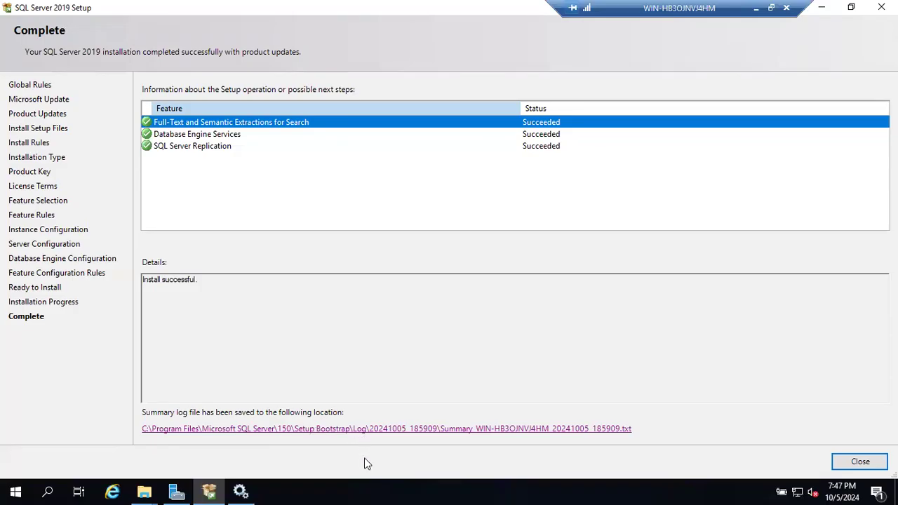
{"action": "left_click", "coordinate": [346, 491]}
{"action": "key", "text": "super+e"}
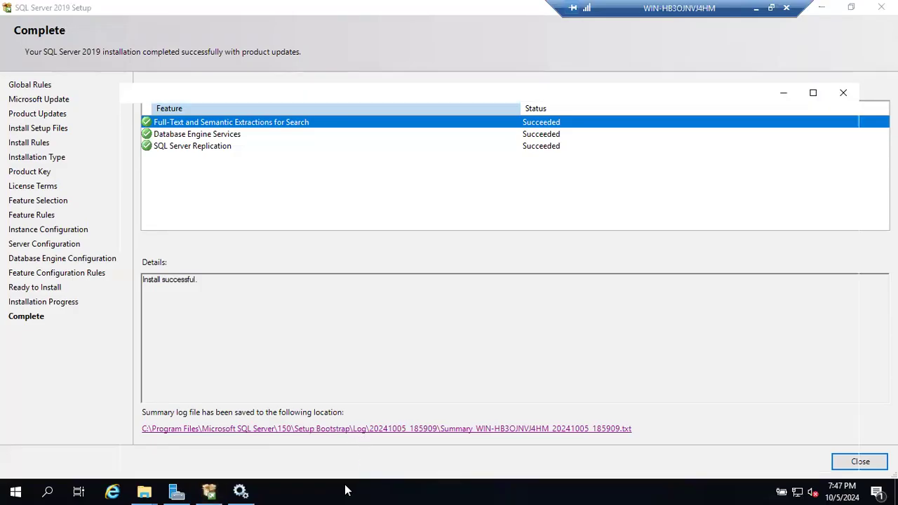
{"action": "left_click", "coordinate": [171, 247]}
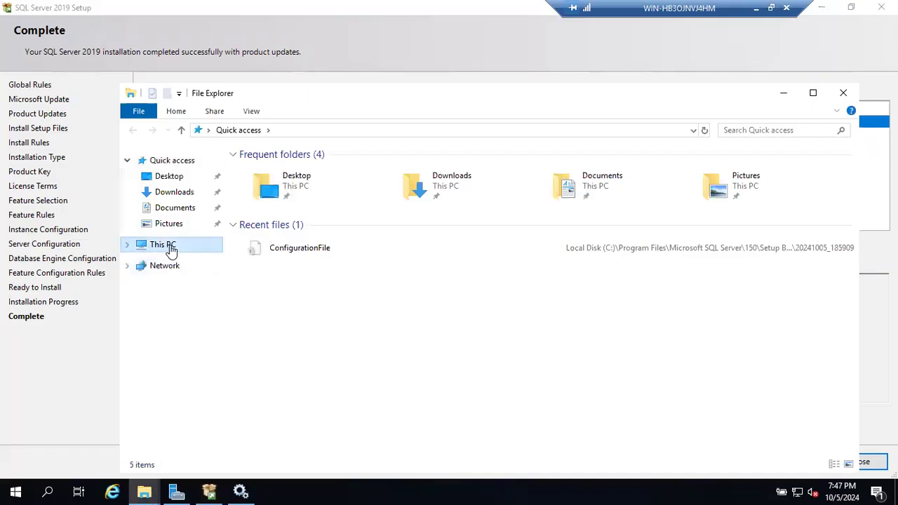
{"action": "left_click", "coordinate": [301, 320]}
{"action": "double_click", "coordinate": [301, 321]}
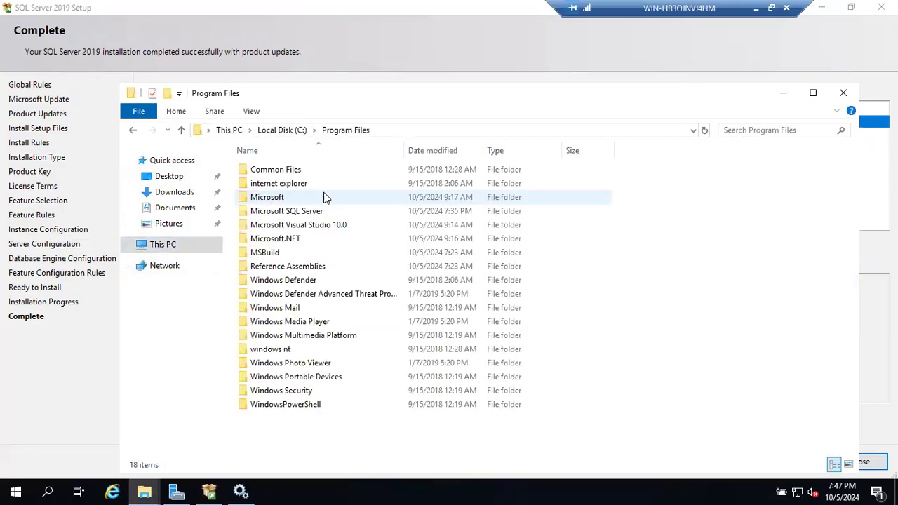
{"action": "left_click", "coordinate": [296, 213]}
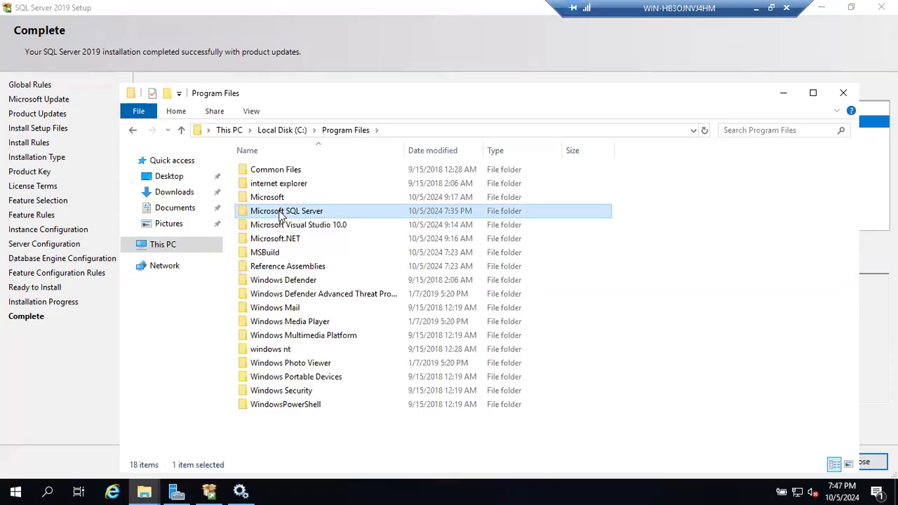
{"action": "double_click", "coordinate": [281, 217]}
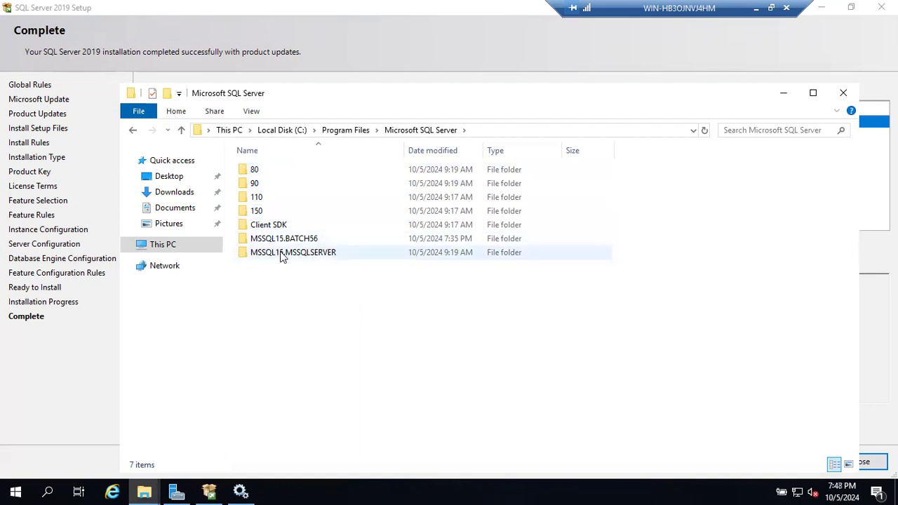
- Point out the MSSQL15.MSSQLSERVER and MSSQL15.BATCH56 instance folders, and open the 150\Setup Bootstrap\Log folder
{"action": "left_click", "coordinate": [261, 257]}
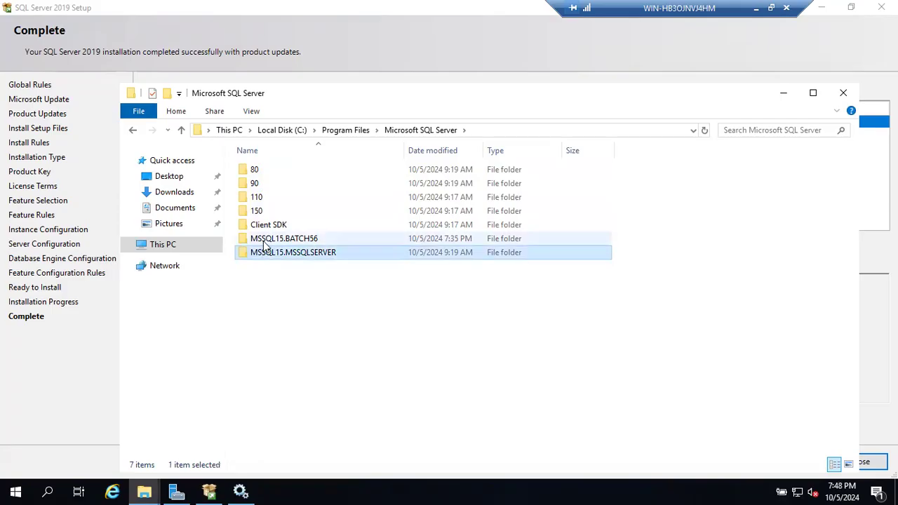
{"action": "left_click", "coordinate": [260, 241]}
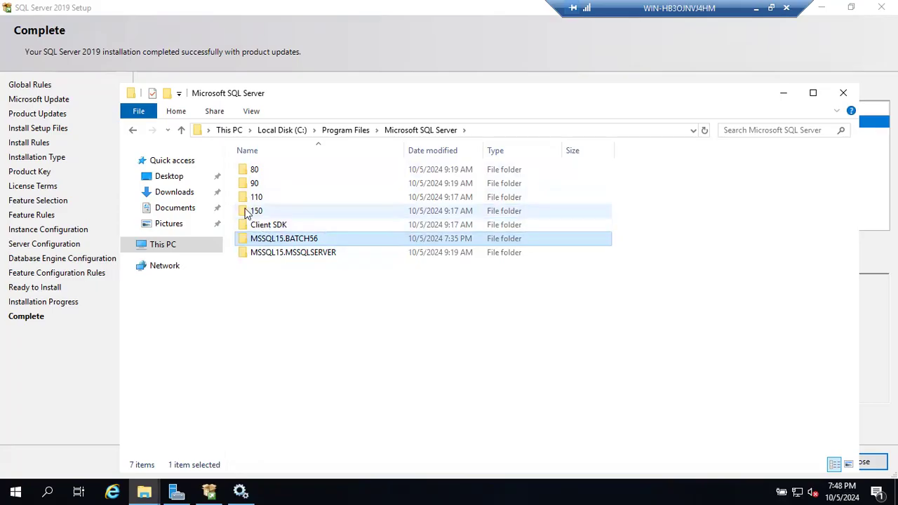
{"action": "double_click", "coordinate": [245, 210]}
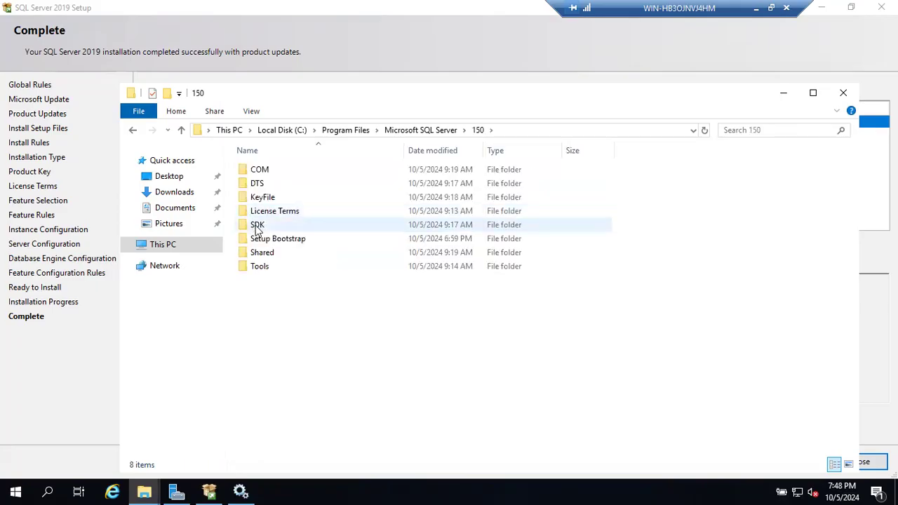
{"action": "double_click", "coordinate": [263, 239]}
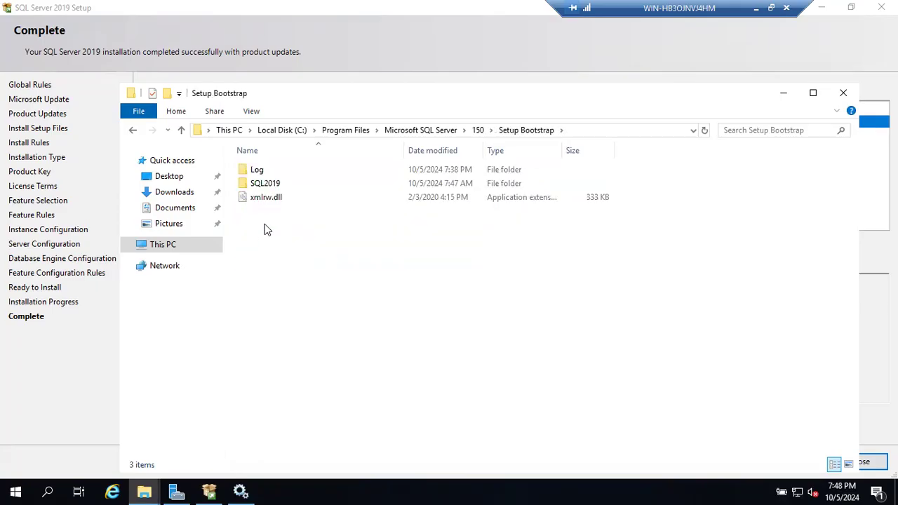
{"action": "double_click", "coordinate": [257, 171]}
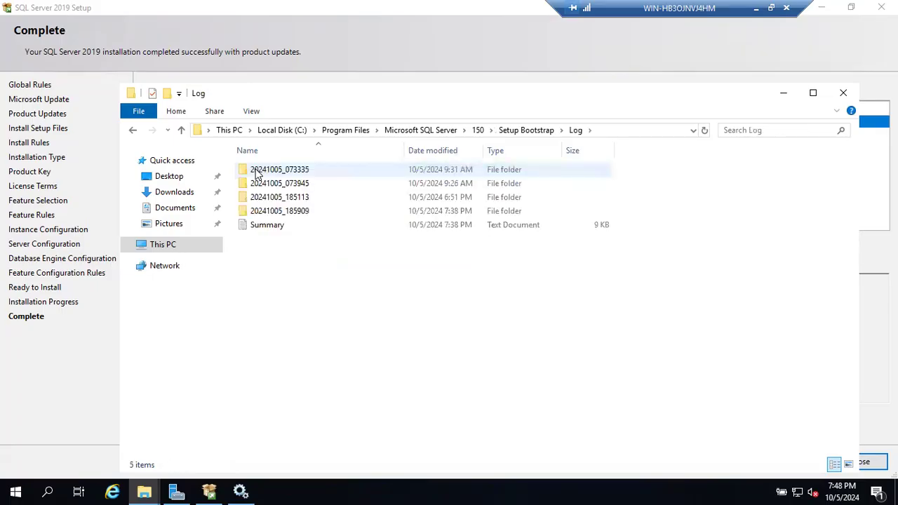
- Check the Summary file and the dated setup folders 20241005_073335, 20241005_073945 and 20241005_185113 in the Log folder
{"action": "left_click", "coordinate": [272, 225]}
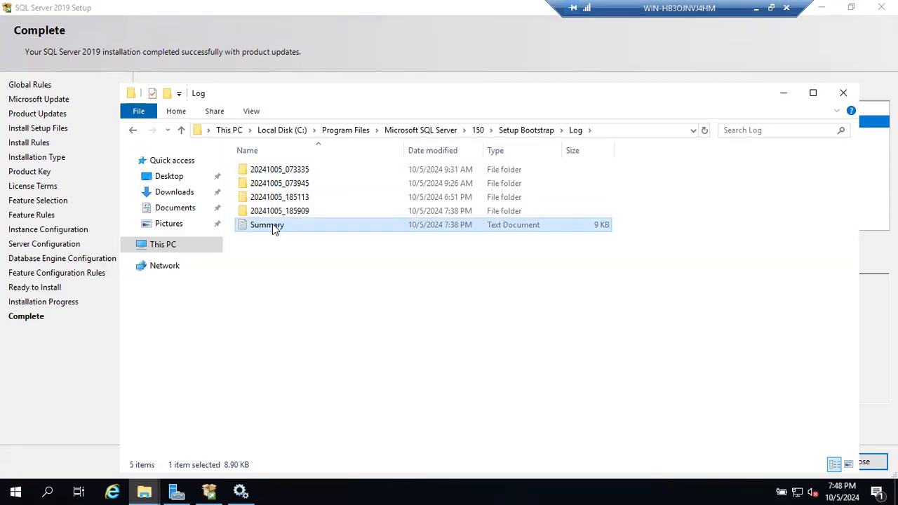
{"action": "left_click", "coordinate": [284, 171]}
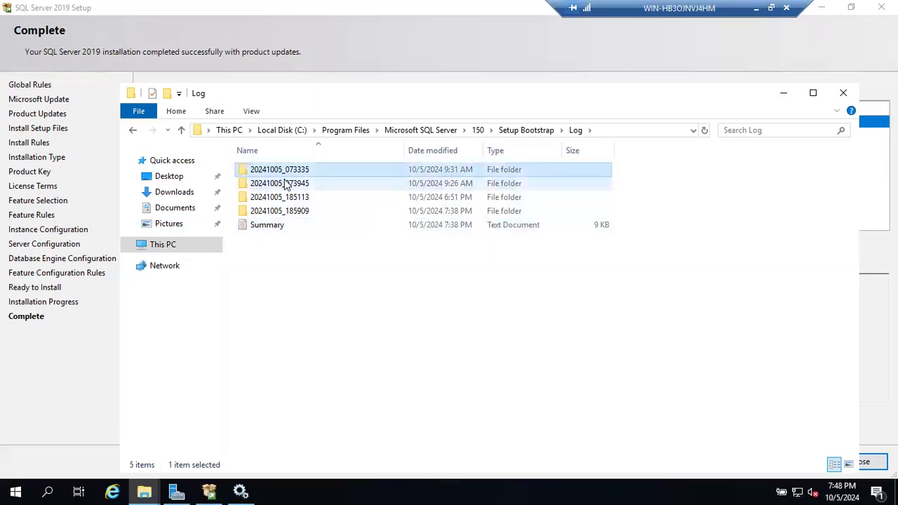
{"action": "left_click", "coordinate": [285, 184]}
{"action": "left_click", "coordinate": [285, 195]}
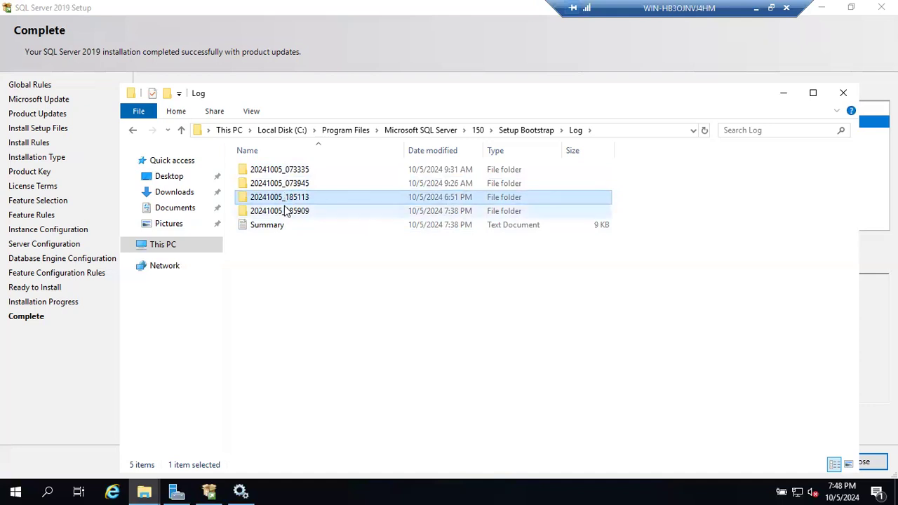
- Open the 20241005_185909 log folder and point out its ConfigurationFile, Detail and Summary files
{"action": "left_click", "coordinate": [285, 212]}
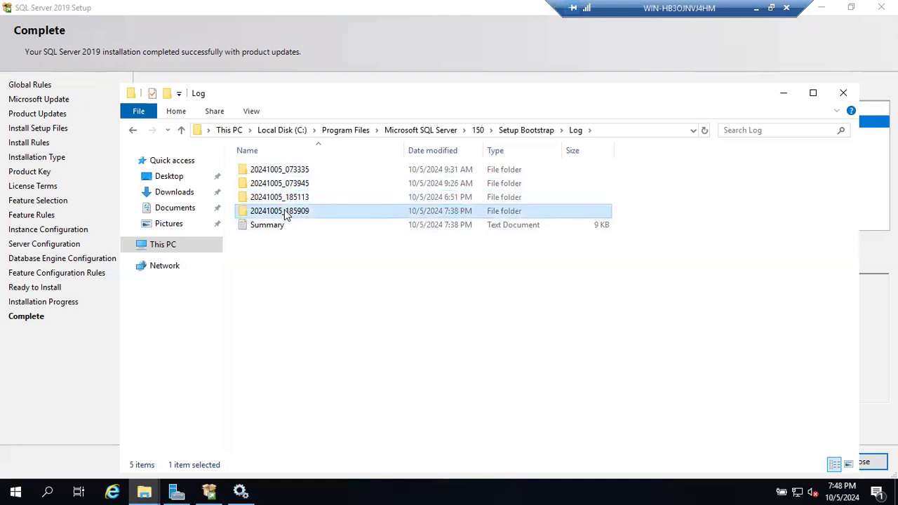
{"action": "double_click", "coordinate": [247, 214]}
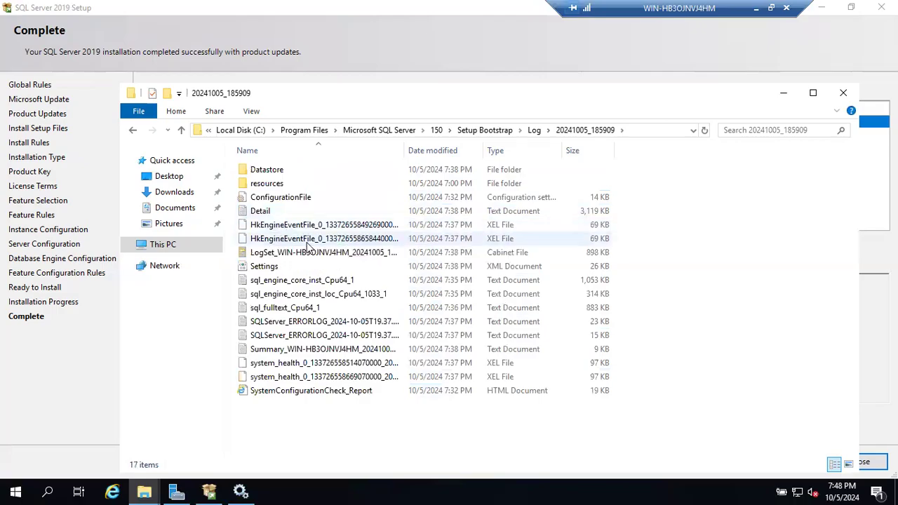
{"action": "left_click", "coordinate": [273, 202]}
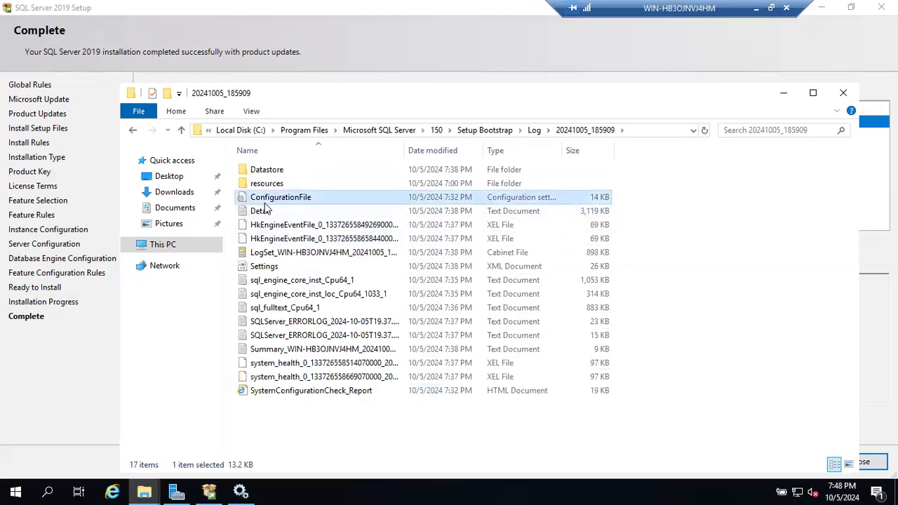
{"action": "left_click", "coordinate": [261, 213]}
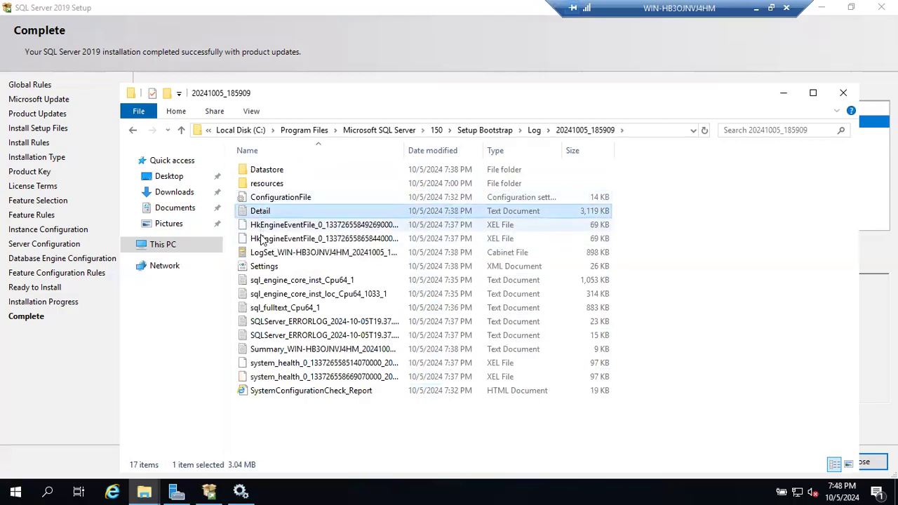
{"action": "left_click", "coordinate": [268, 350]}
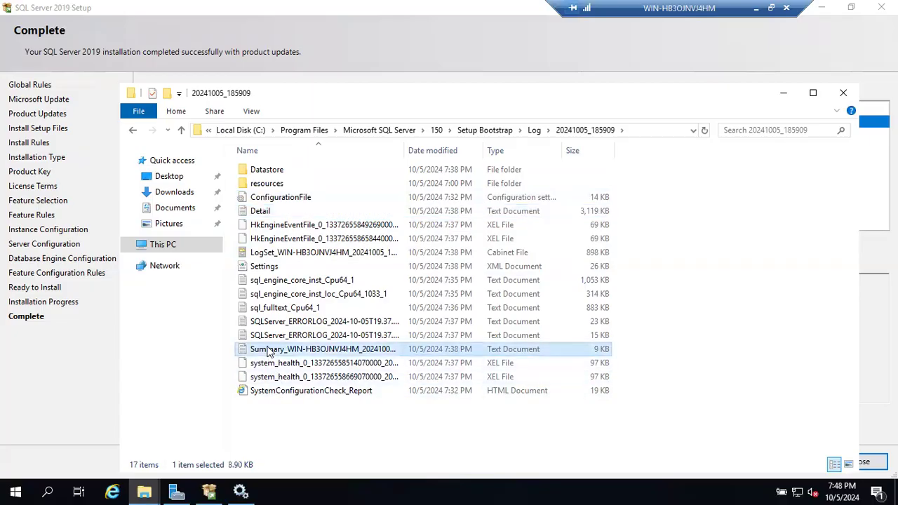
- Copy the 20241005_185909 folder's path and start an unnumbered line below the numbered list in the B56 Running Notes document
{"action": "left_click", "coordinate": [647, 130]}
{"action": "key", "text": "ctrl+c"}
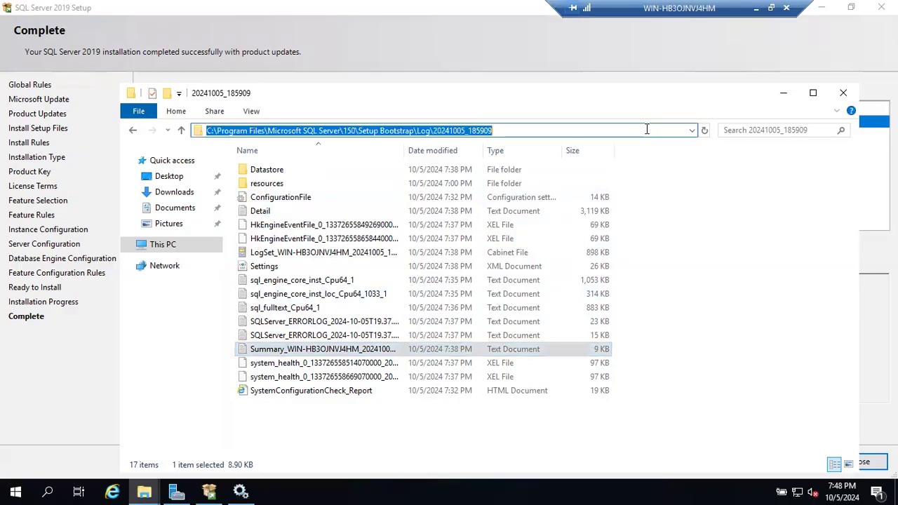
{"action": "left_click", "coordinate": [757, 9]}
{"action": "left_click", "coordinate": [644, 394]}
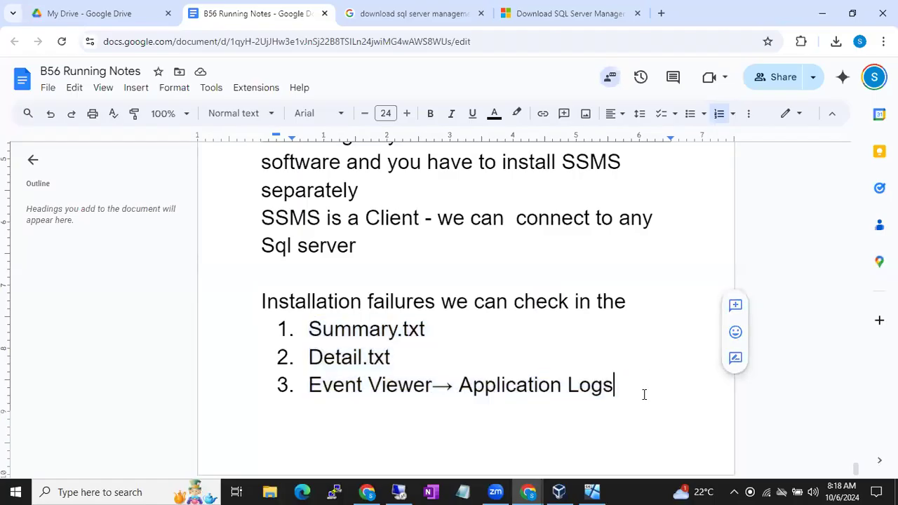
{"action": "key", "text": "Return"}
{"action": "key", "text": "BackSpace"}
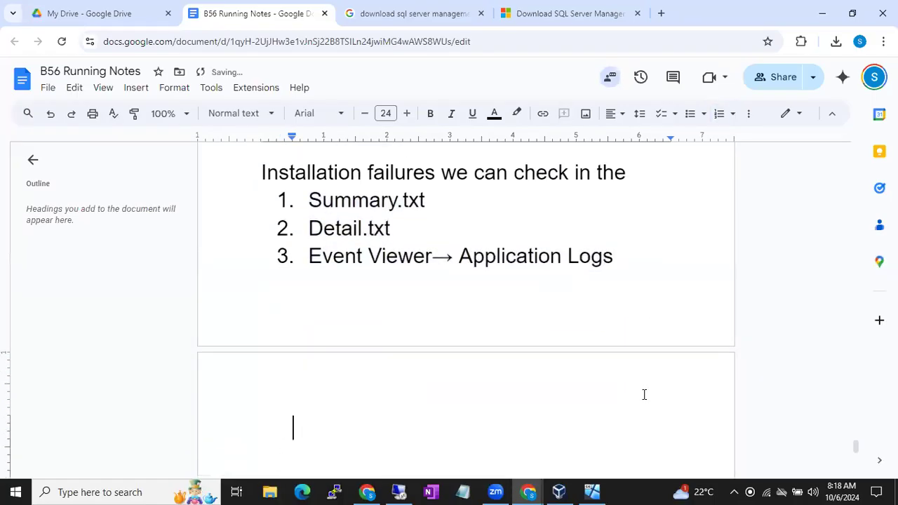
- Write "We can find Summary.txt and Detail.txt" on the new line
{"action": "type", "text": "We can find"}
{"action": "key", "text": "BackSpace"}
{"action": "key", "text": "BackSpace"}
{"action": "type", "text": "find "}
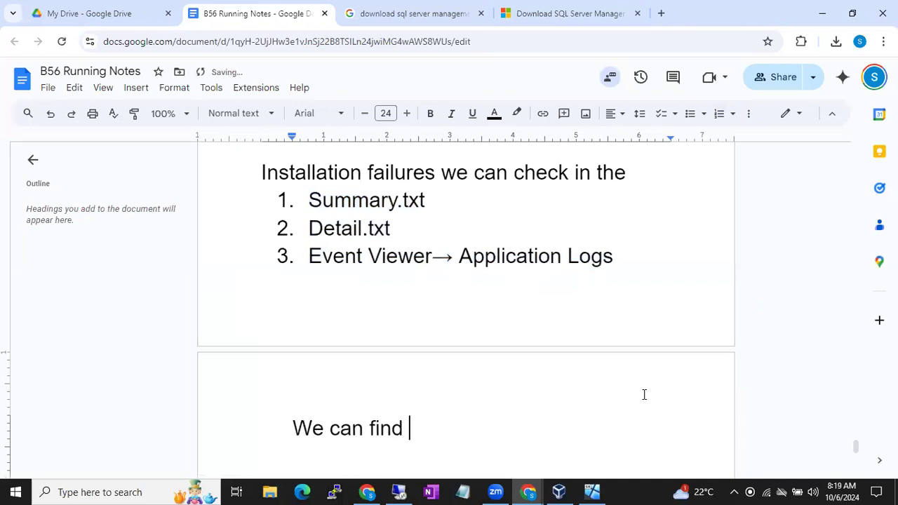
{"action": "type", "text": "Summary.tx"}
{"action": "type", "text": "t and Deta"}
{"action": "type", "text": "il "}
{"action": "type", "text": "txt"}
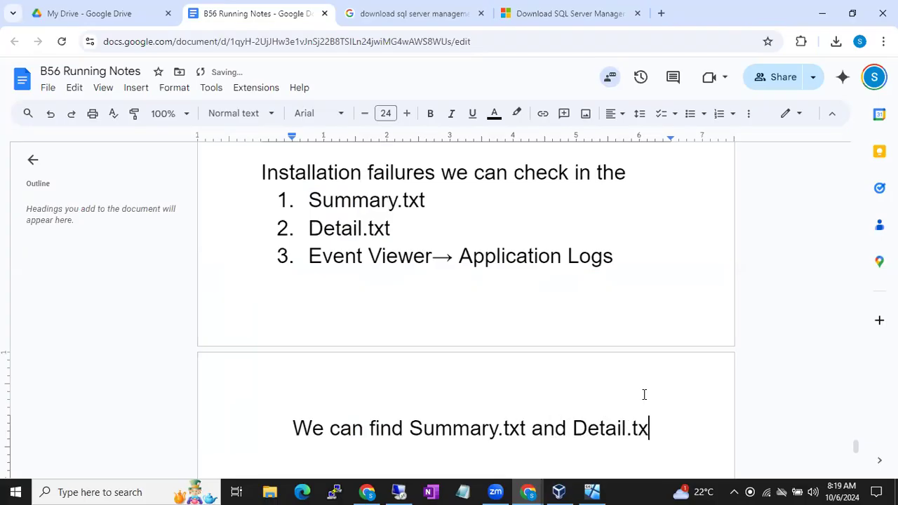
- Replace the word "and" between Summary.txt and Detail.txt with a comma
{"action": "double_click", "coordinate": [548, 427]}
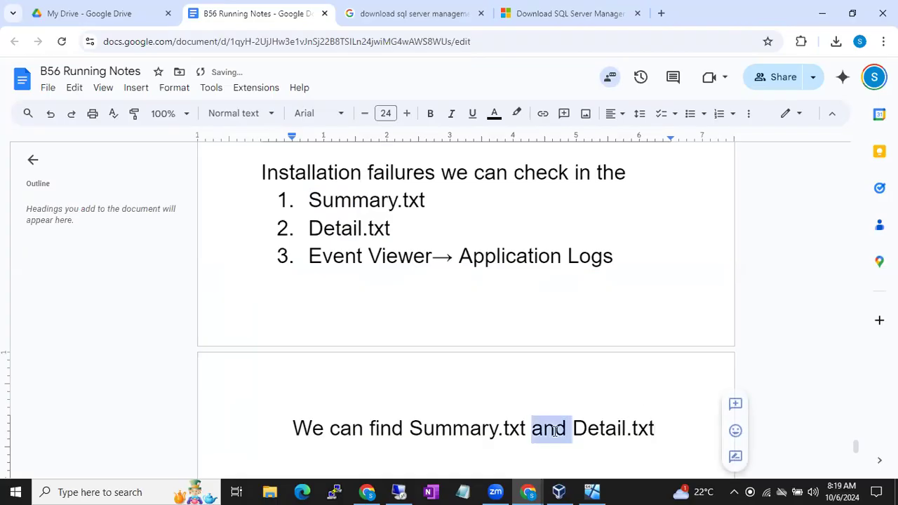
{"action": "key", "text": "BackSpace"}
{"action": "key", "text": "BackSpace"}
{"action": "type", "text": ","}
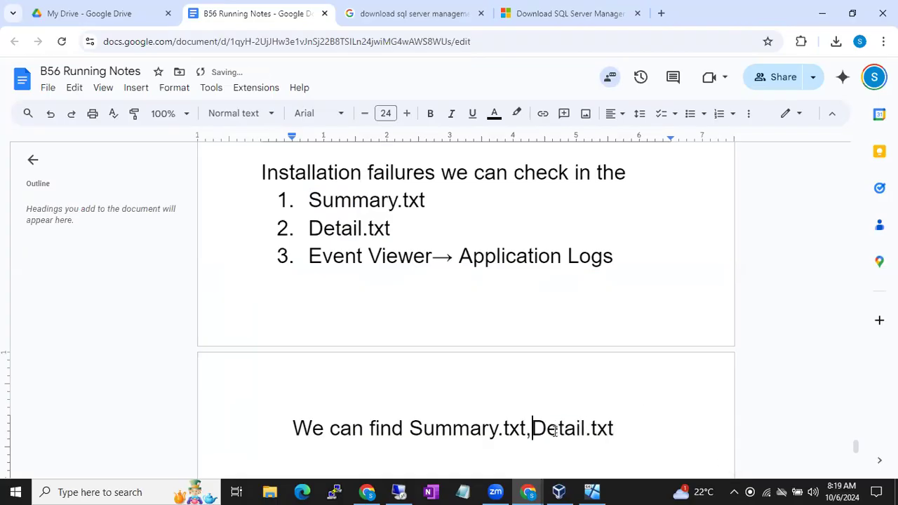
- Complete the sentence after Detail.txt with ", configuration file.ini in the Setup Bootstrap Folder"
{"action": "left_click", "coordinate": [653, 426]}
{"action": "type", "text": ", configuration fi"}
{"action": "key", "text": "BackSpace"}
{"action": "key", "text": "BackSpace"}
{"action": "type", "text": "file.ini in the Set"}
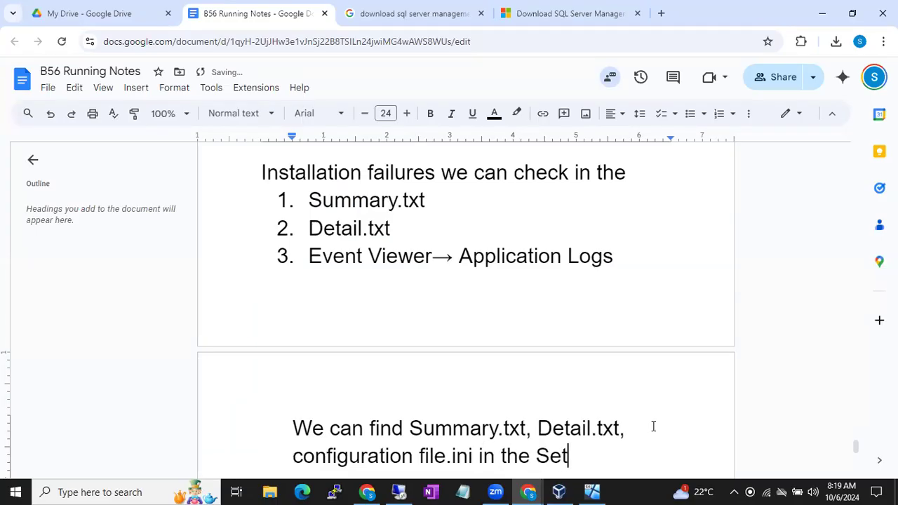
{"action": "type", "text": "up Boot"}
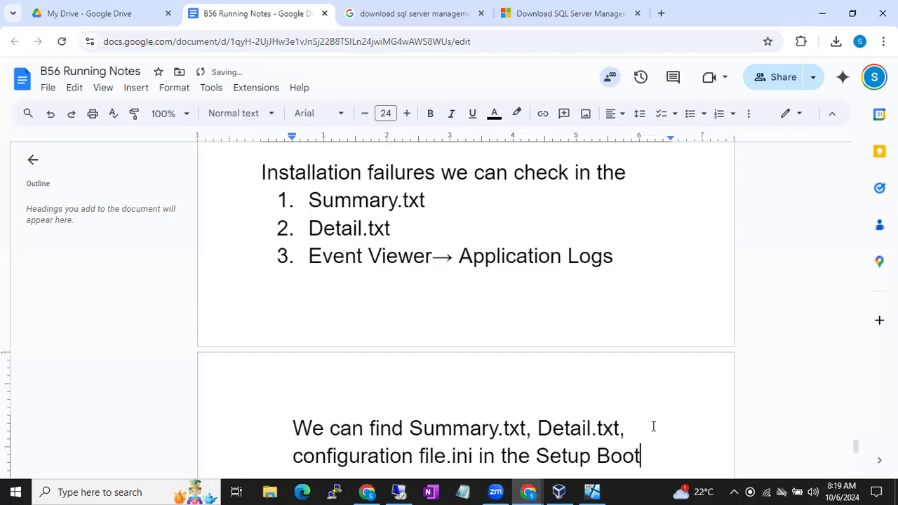
{"action": "type", "text": "strap Folder"}
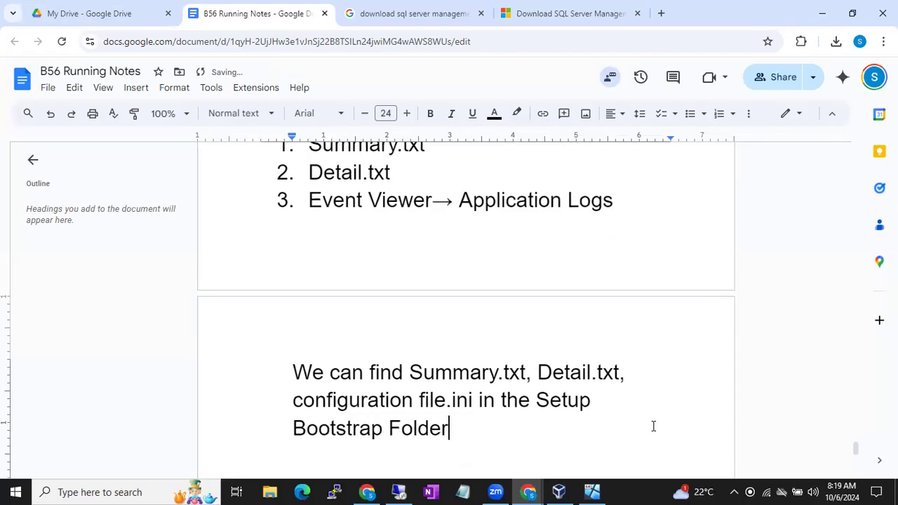
- Add an "Ex. Path" line below the sentence and paste the copied log folder path under it
{"action": "key", "text": "Return"}
{"action": "type", "text": "Ex. Path"}
{"action": "key", "text": "Return"}
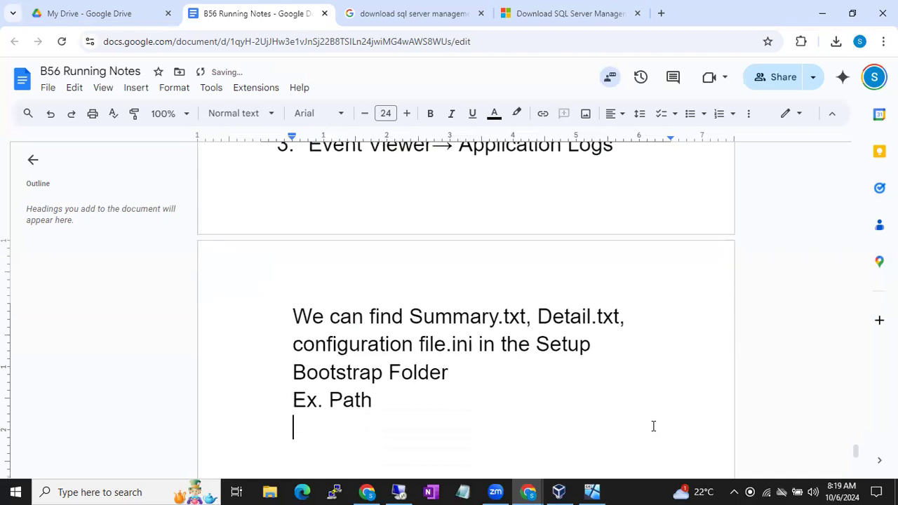
{"action": "key", "text": "ctrl+v"}
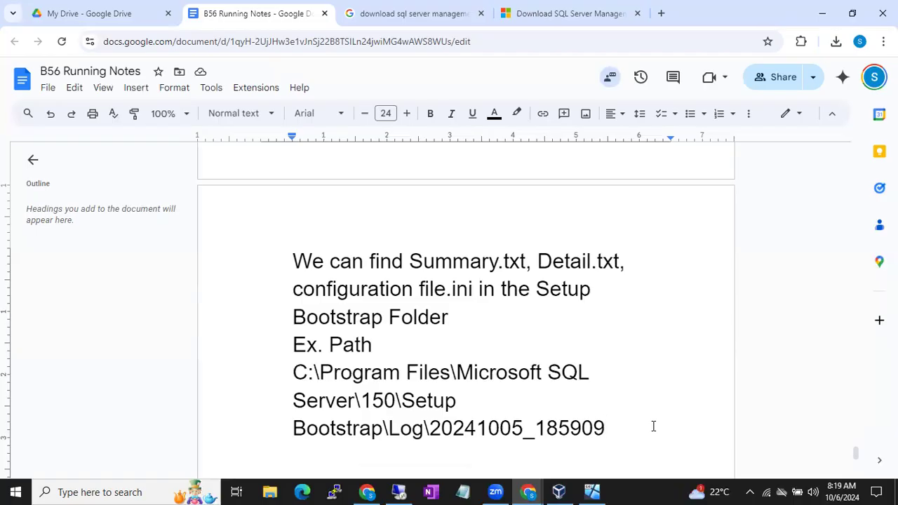
- Switch back to the remote server, open the Summary log in the 20241005_185909 folder and read through to its detailed results
{"action": "left_click", "coordinate": [393, 491]}
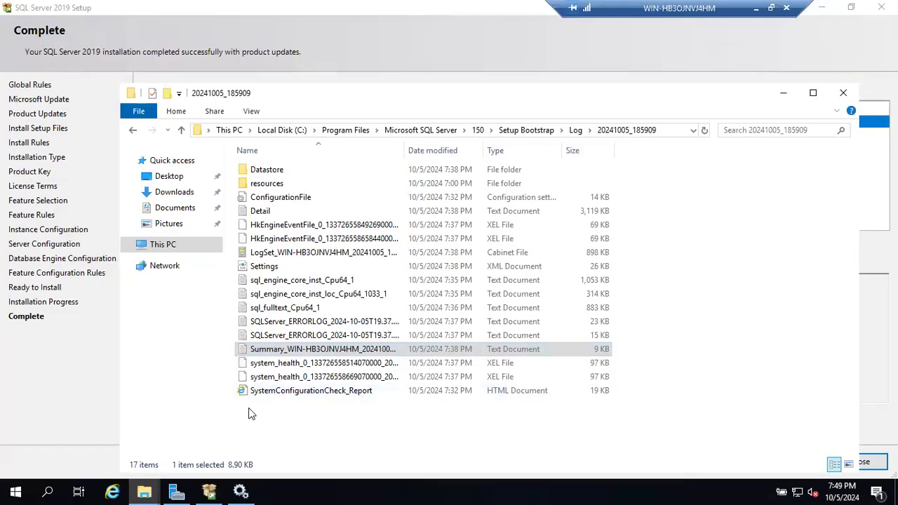
{"action": "double_click", "coordinate": [266, 346]}
{"action": "scroll", "coordinate": [334, 319], "scroll_direction": "down", "scroll_amount": 15}
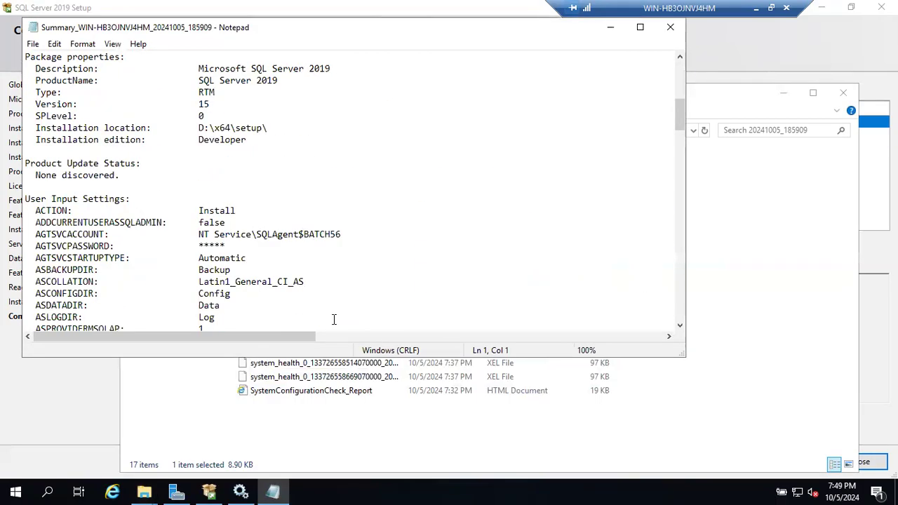
{"action": "scroll", "coordinate": [334, 319], "scroll_direction": "down", "scroll_amount": 12}
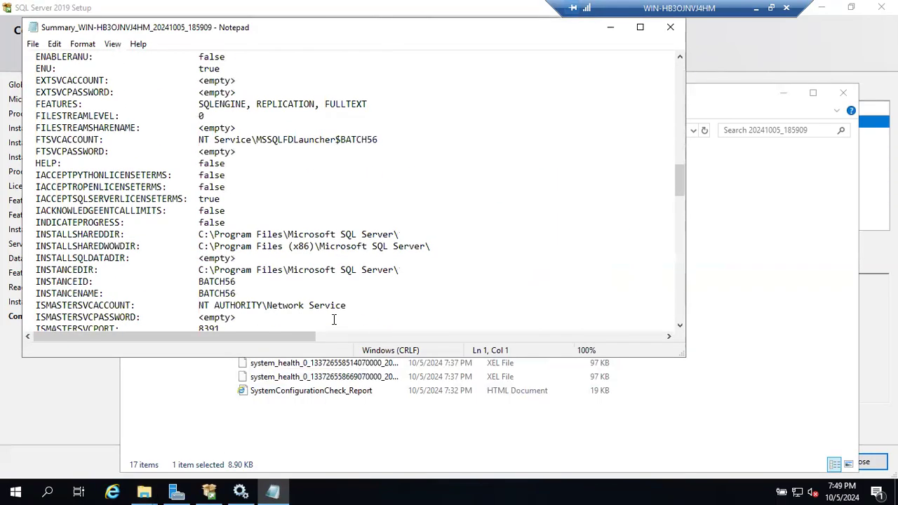
{"action": "scroll", "coordinate": [334, 319], "scroll_direction": "down", "scroll_amount": 20}
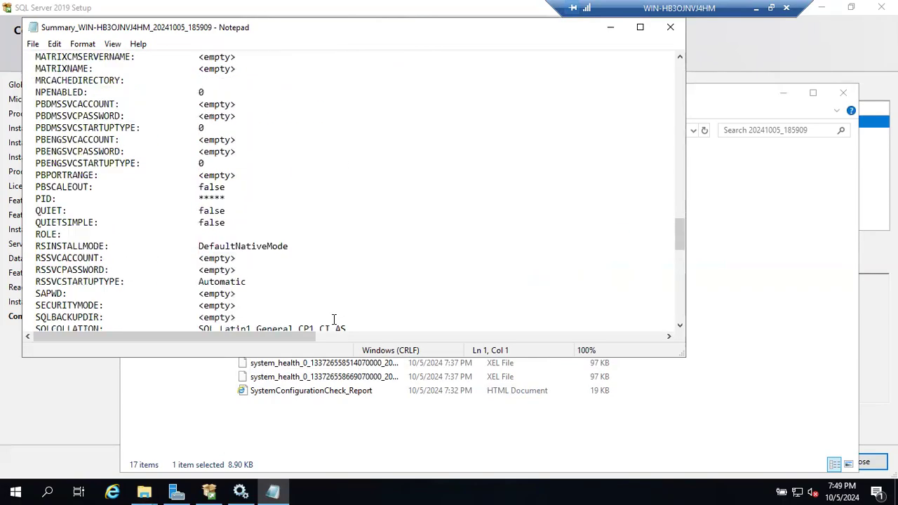
{"action": "scroll", "coordinate": [334, 319], "scroll_direction": "down", "scroll_amount": 15}
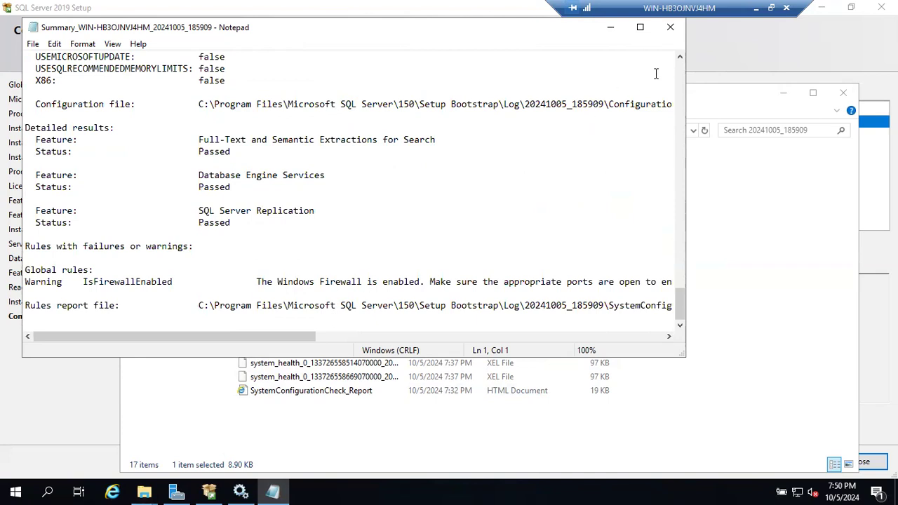
- Switch to the running notes and review the installation failures list and the Setup Bootstrap path entry
{"action": "left_click", "coordinate": [756, 18]}
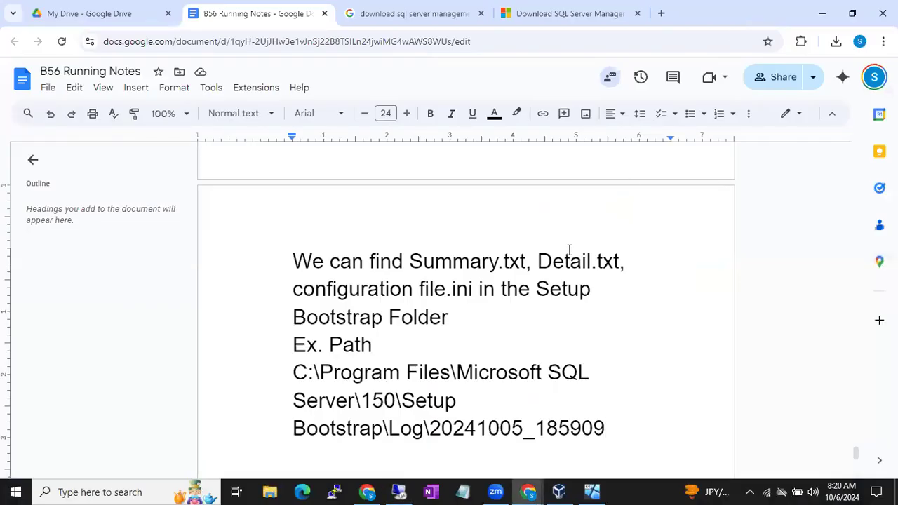
{"action": "scroll", "coordinate": [569, 251], "scroll_direction": "down", "scroll_amount": 1}
{"action": "scroll", "coordinate": [569, 250], "scroll_direction": "up", "scroll_amount": 2}
{"action": "scroll", "coordinate": [569, 250], "scroll_direction": "up", "scroll_amount": 2}
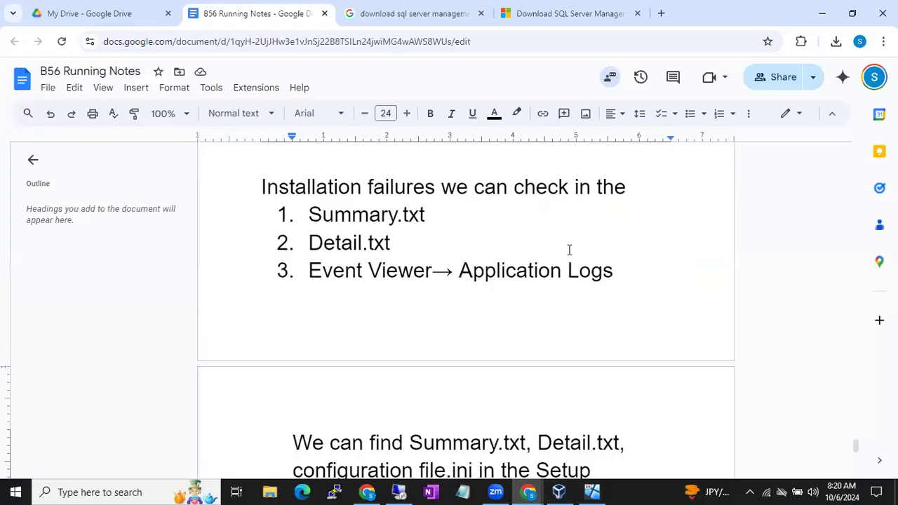
{"action": "scroll", "coordinate": [569, 249], "scroll_direction": "down", "scroll_amount": 2}
{"action": "scroll", "coordinate": [569, 249], "scroll_direction": "down", "scroll_amount": 1}
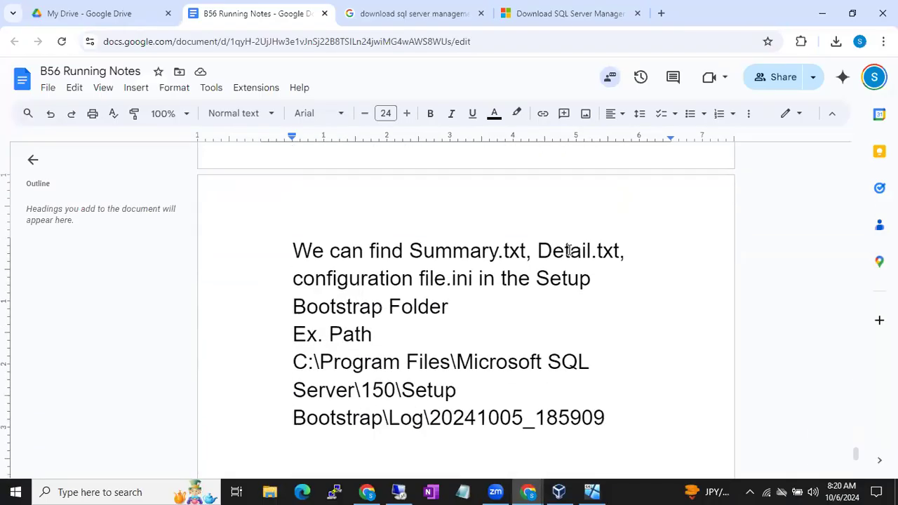
- Return to the remote server, close the Summary log and open the Detail log
{"action": "left_click", "coordinate": [398, 491]}
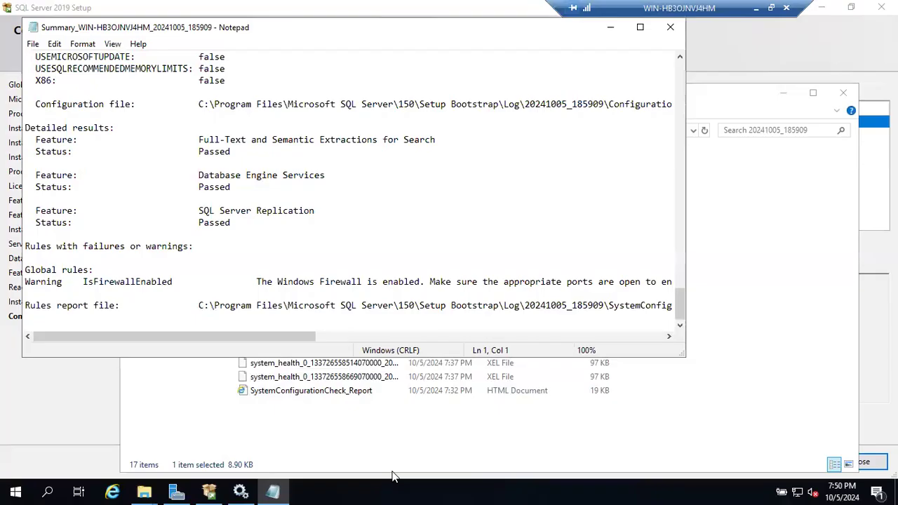
{"action": "left_click", "coordinate": [669, 28]}
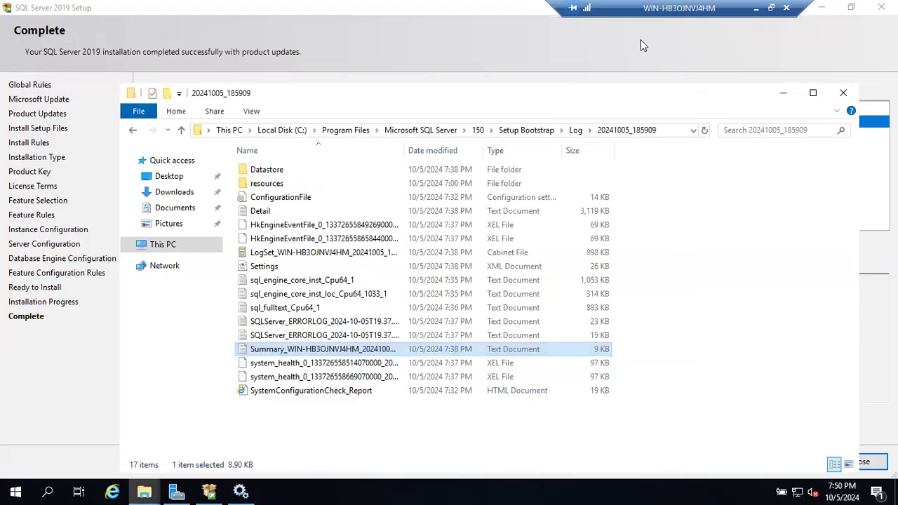
{"action": "double_click", "coordinate": [257, 211]}
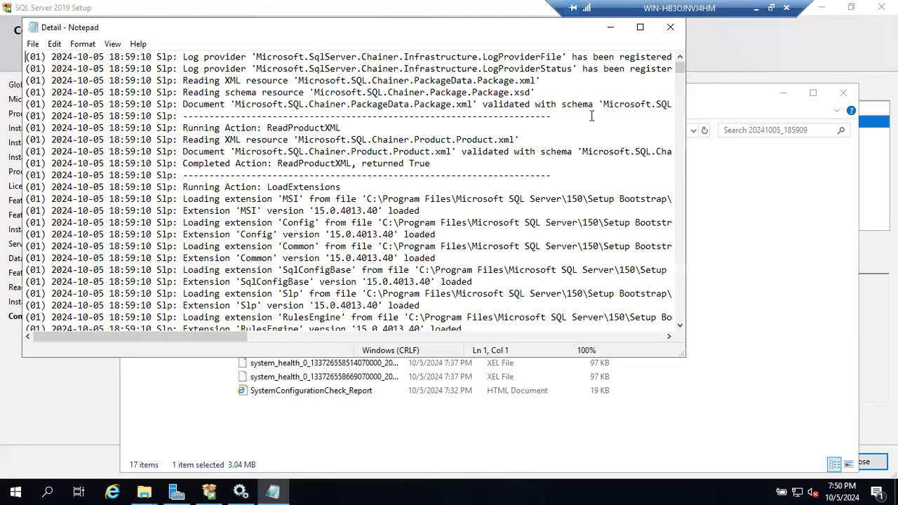
{"action": "left_click_drag", "start_coordinate": [678, 66], "coordinate": [665, 52]}
- Search the Detail log for "failed" and for "error", and close the search
{"action": "left_click", "coordinate": [361, 175]}
{"action": "key", "text": "ctrl+f"}
{"action": "type", "text": "failed"}
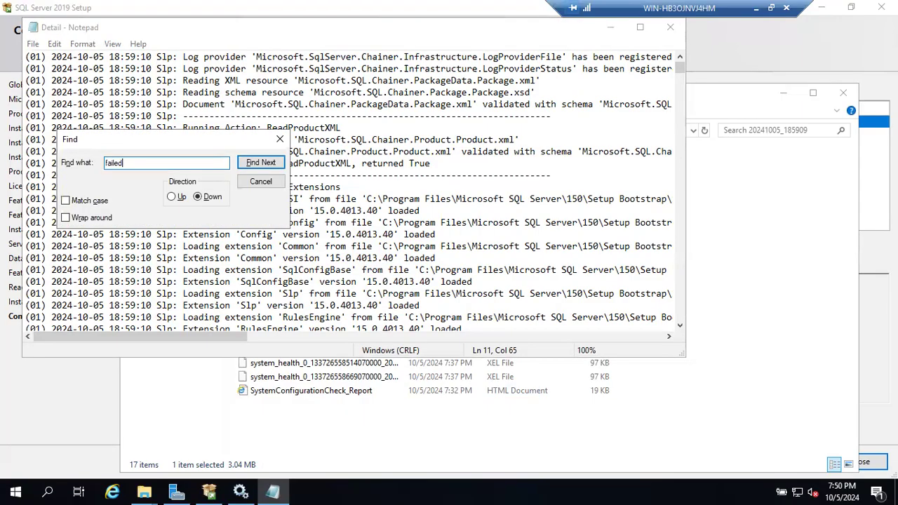
{"action": "key", "text": "Return"}
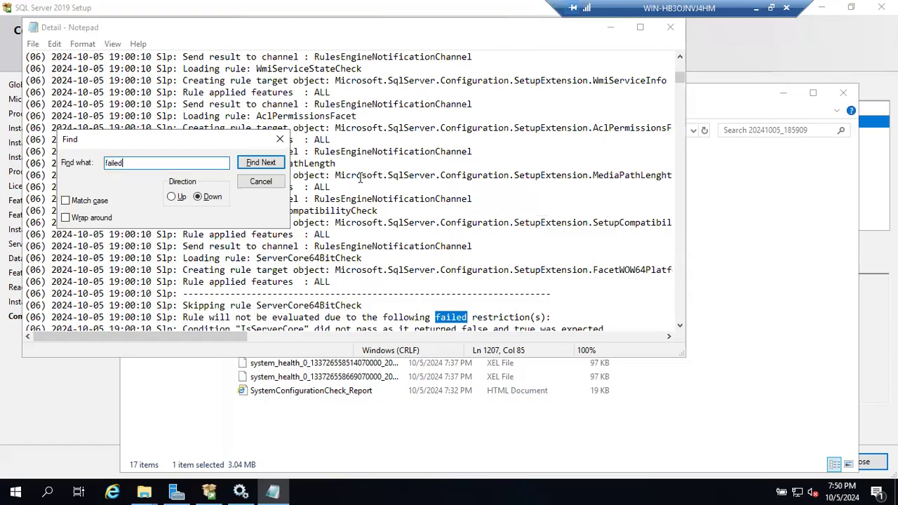
{"action": "key", "text": "ctrl+a"}
{"action": "type", "text": "error"}
{"action": "key", "text": "Return"}
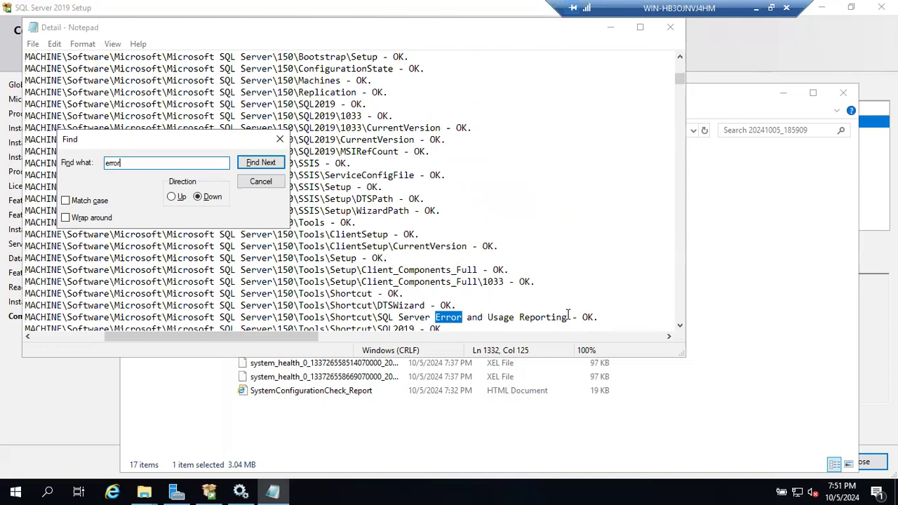
{"action": "left_click", "coordinate": [279, 139]}
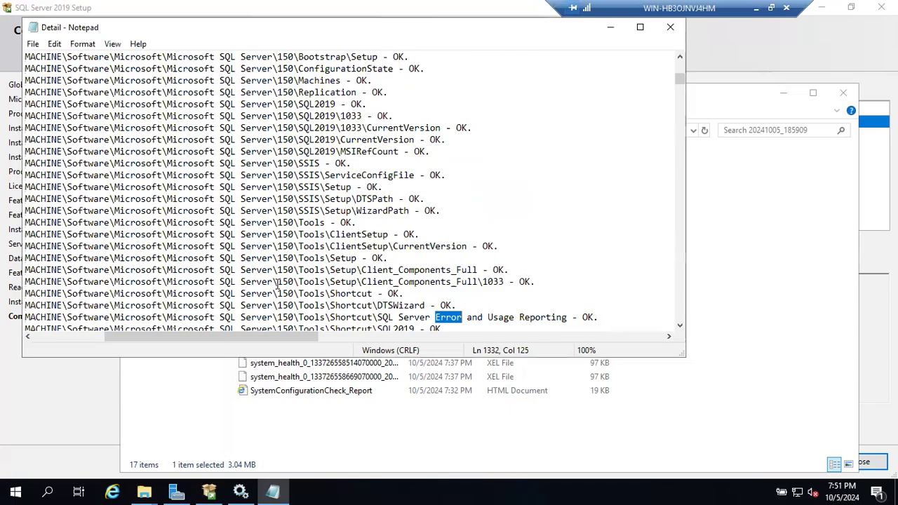
- Highlight the "SQL Server Error and Usage Reporting" text in the Detail log and examine the surrounding entries
{"action": "left_click", "coordinate": [405, 317]}
{"action": "left_click", "coordinate": [400, 317]}
{"action": "left_click", "coordinate": [395, 317]}
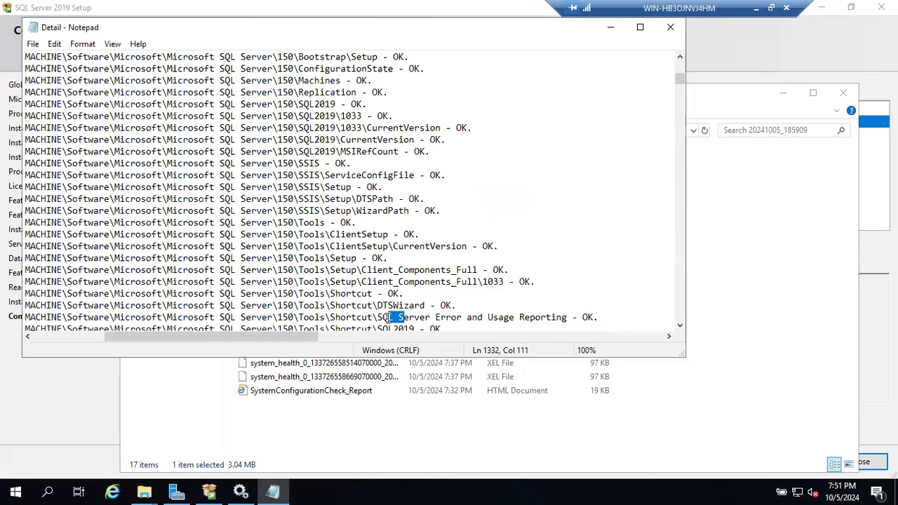
{"action": "left_click", "coordinate": [385, 317]}
{"action": "left_click_drag", "start_coordinate": [384, 317], "coordinate": [564, 317]}
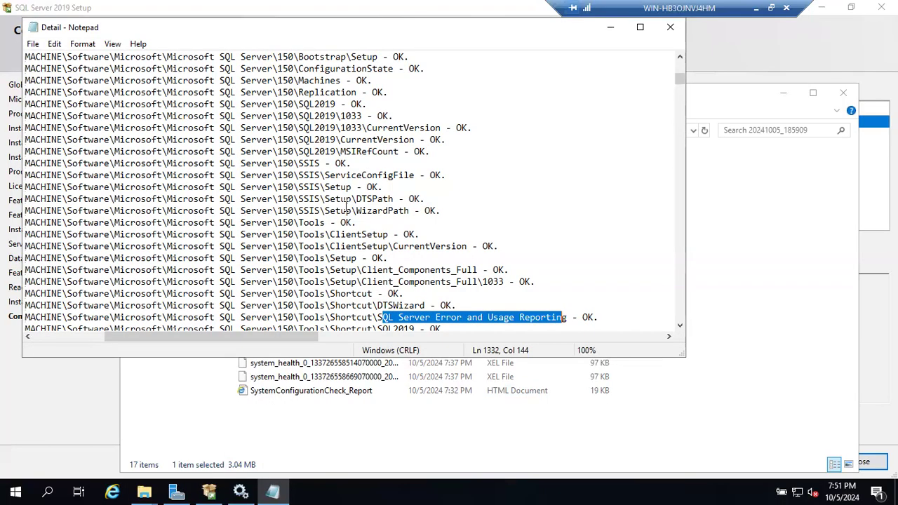
{"action": "scroll", "coordinate": [346, 207], "scroll_direction": "up", "scroll_amount": 3}
{"action": "scroll", "coordinate": [345, 207], "scroll_direction": "down", "scroll_amount": 10}
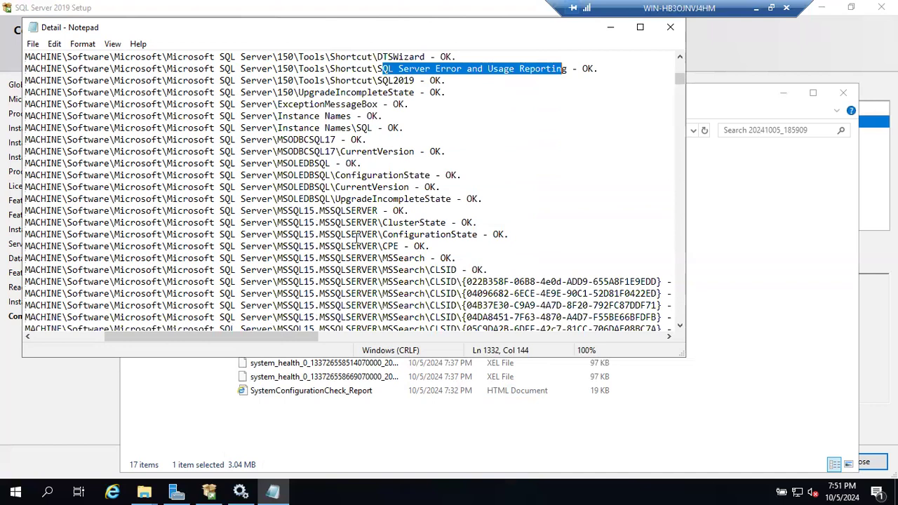
- Clear away the Detail log and its folder window, and search the server's apps for "even" to find Event Viewer
{"action": "left_click", "coordinate": [669, 27]}
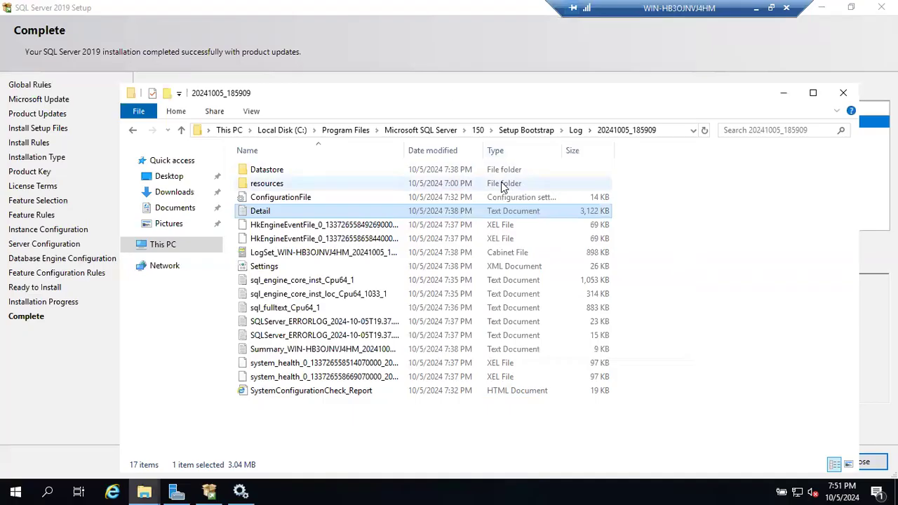
{"action": "left_click", "coordinate": [783, 93]}
{"action": "key", "text": "super+r"}
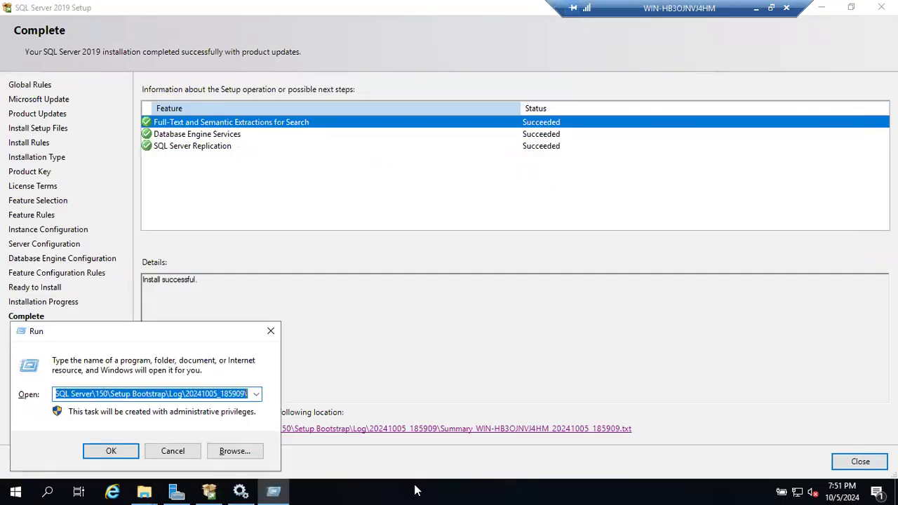
{"action": "left_click", "coordinate": [21, 490]}
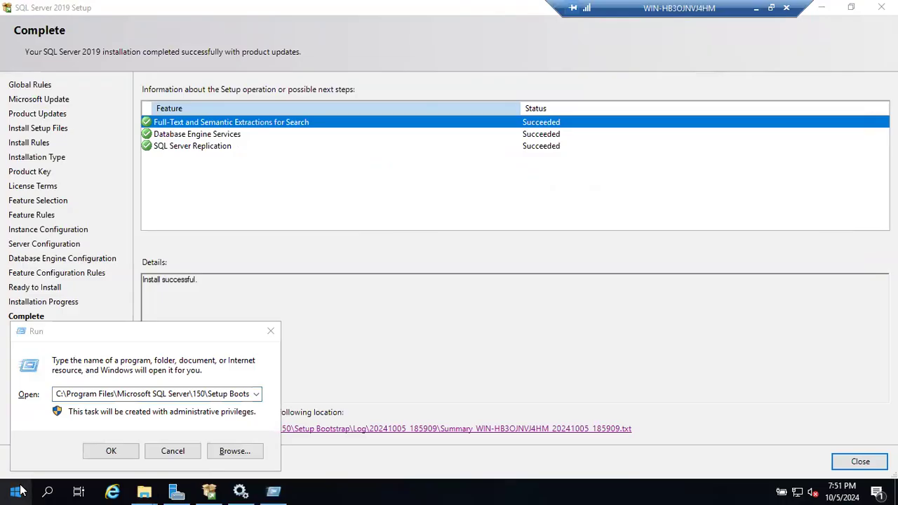
{"action": "left_click", "coordinate": [20, 490]}
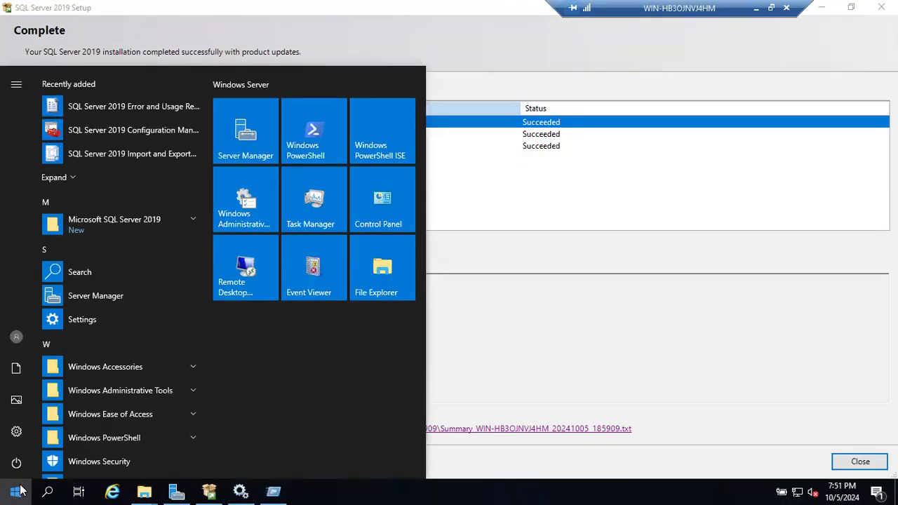
{"action": "type", "text": "s"}
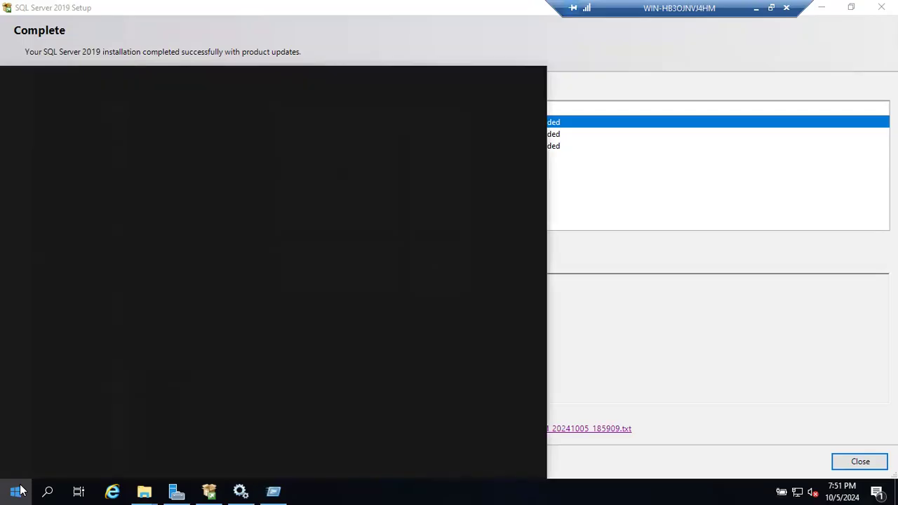
{"action": "type", "text": "ven"}
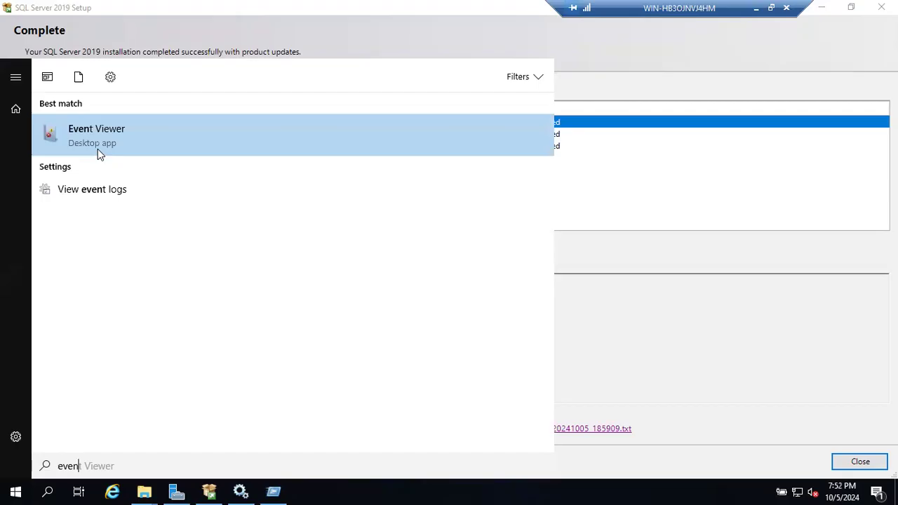
- Launch Event Viewer with the eventvwr run command and maximize its window
{"action": "key", "text": "super+r"}
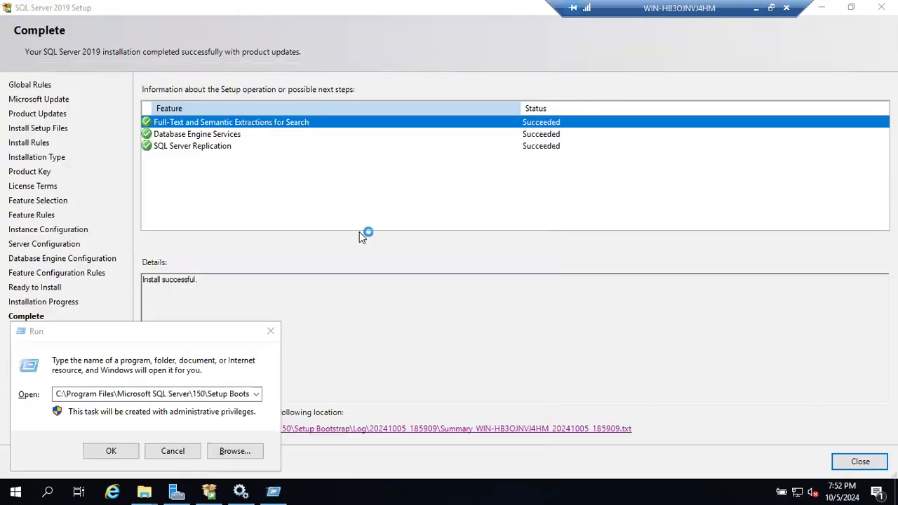
{"action": "type", "text": "ev"}
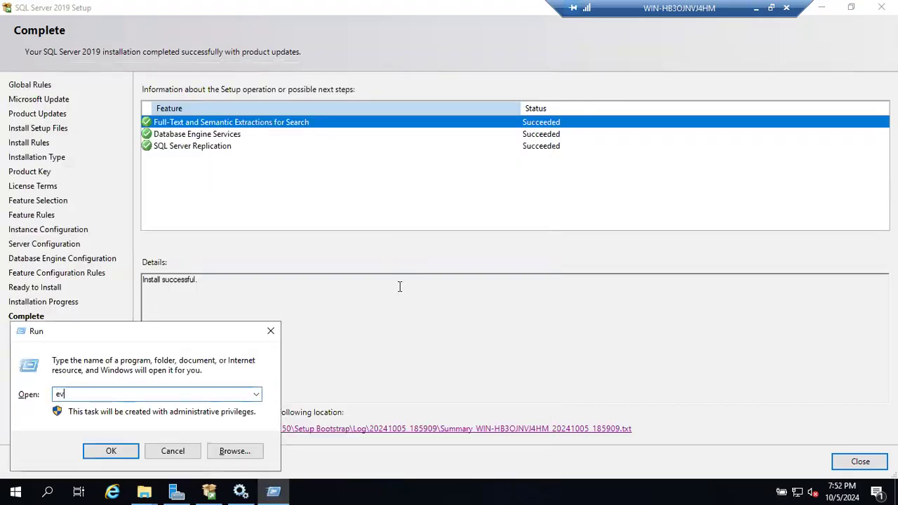
{"action": "type", "text": "entvwr"}
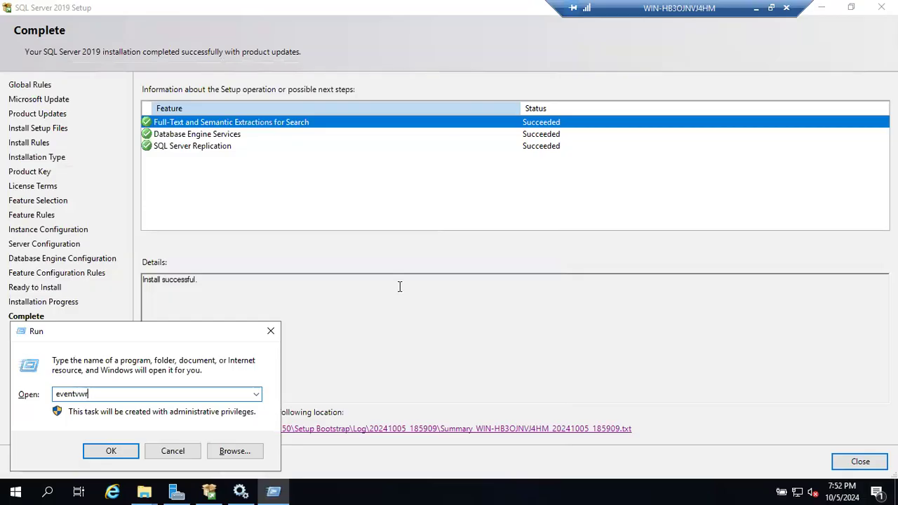
{"action": "key", "text": "Return"}
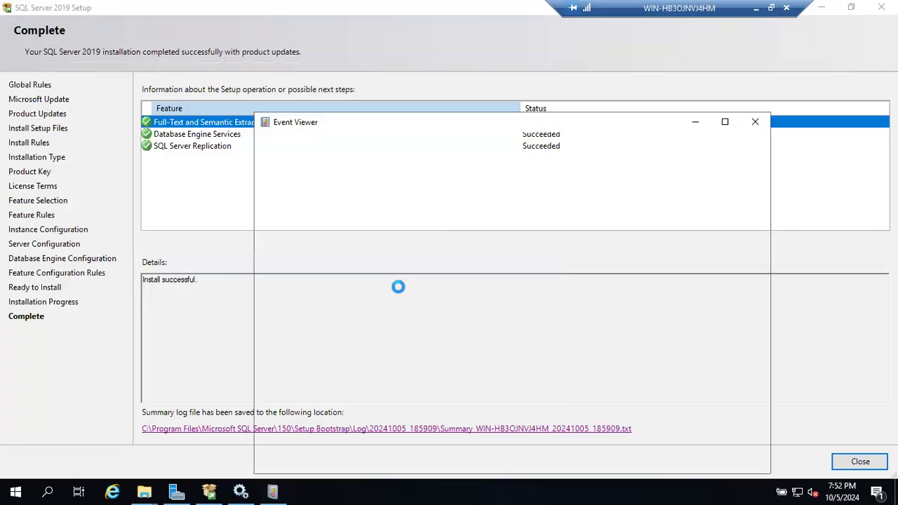
{"action": "left_click", "coordinate": [725, 121]}
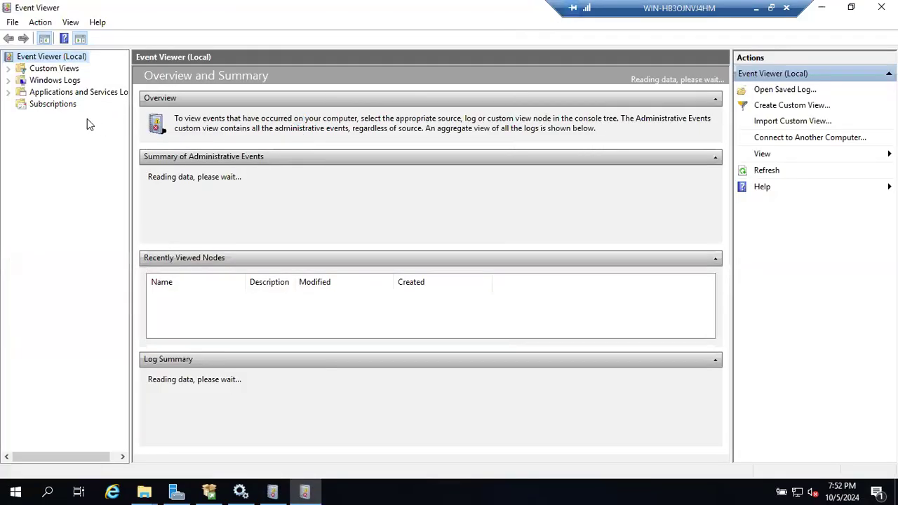
- Open the Application log under Windows Logs and view the details of the WMI warning event logged at 7:36:45 PM
{"action": "left_click", "coordinate": [8, 80]}
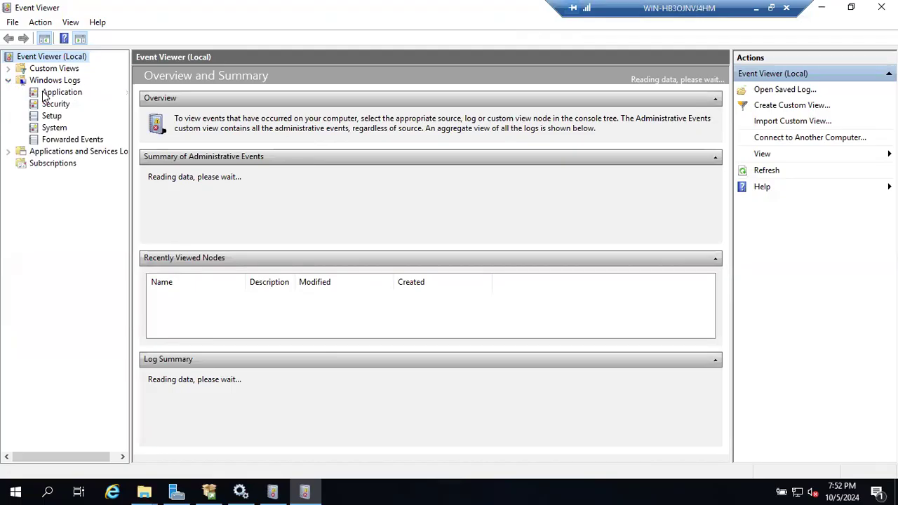
{"action": "left_click", "coordinate": [42, 91]}
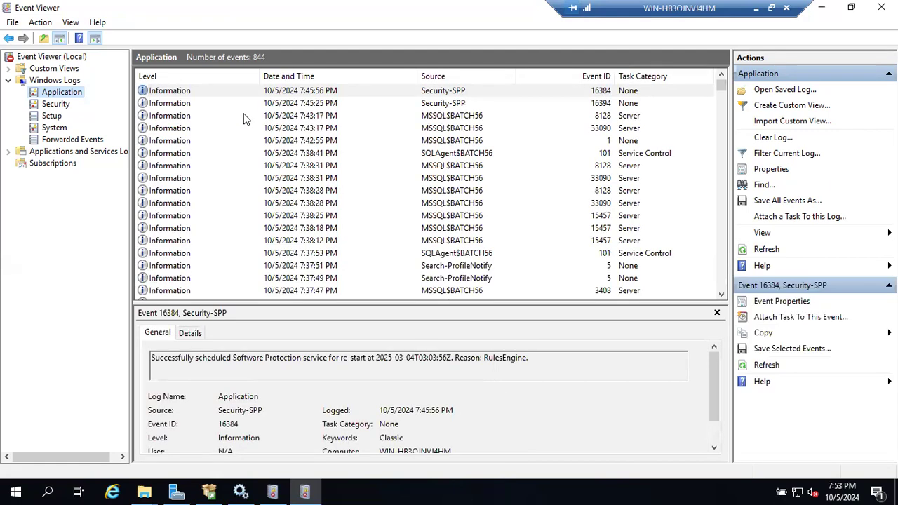
{"action": "left_click", "coordinate": [169, 105]}
{"action": "scroll", "coordinate": [199, 169], "scroll_direction": "down", "scroll_amount": 20}
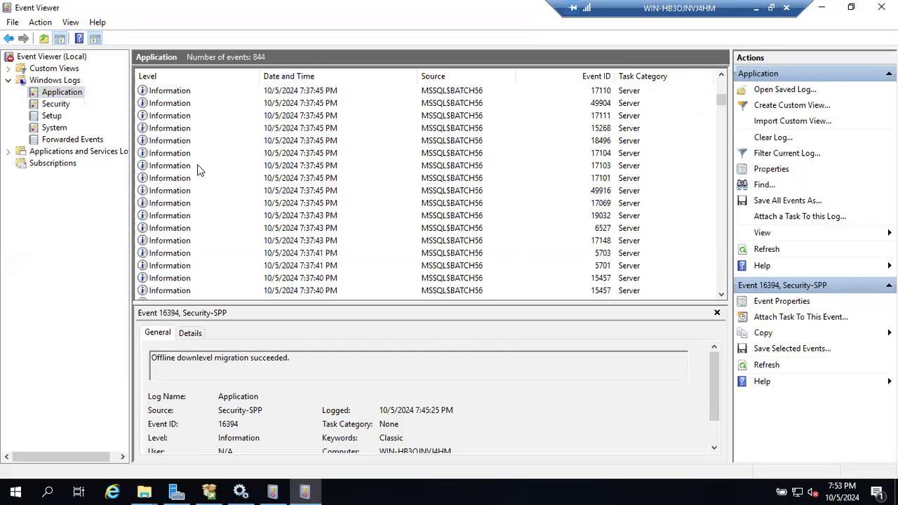
{"action": "scroll", "coordinate": [199, 168], "scroll_direction": "down", "scroll_amount": 15}
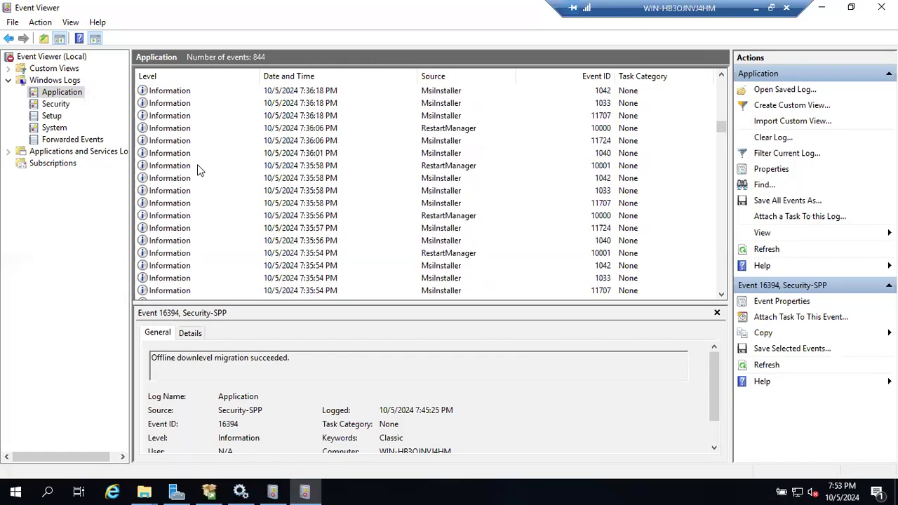
{"action": "left_click", "coordinate": [160, 202]}
{"action": "scroll", "coordinate": [159, 204], "scroll_direction": "down", "scroll_amount": 8}
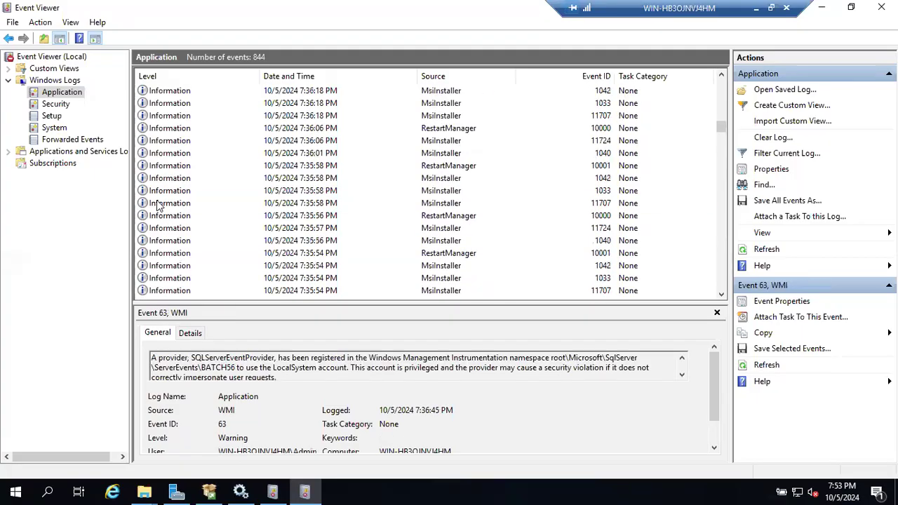
- Examine the levels and sources of the Application log's entries from the oldest events back to the newest
{"action": "scroll", "coordinate": [158, 204], "scroll_direction": "down", "scroll_amount": 20}
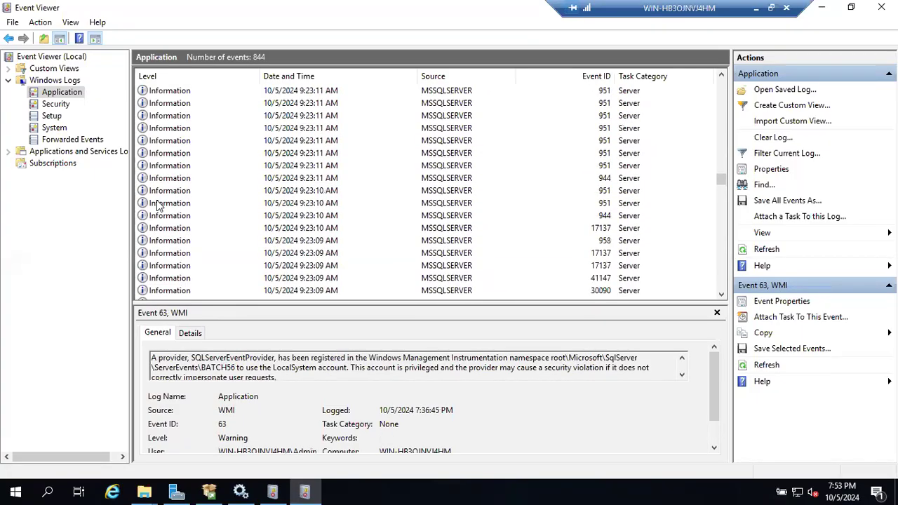
{"action": "scroll", "coordinate": [158, 204], "scroll_direction": "down", "scroll_amount": 20}
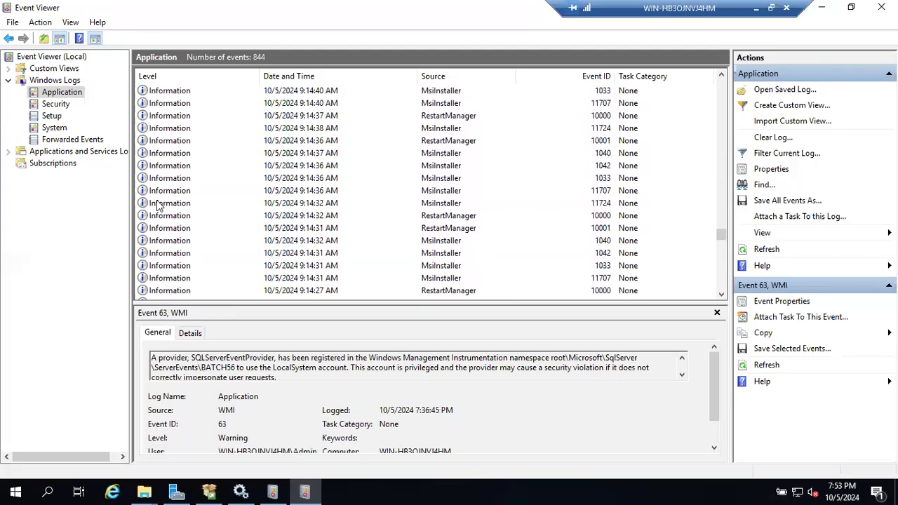
{"action": "scroll", "coordinate": [159, 204], "scroll_direction": "down", "scroll_amount": 20}
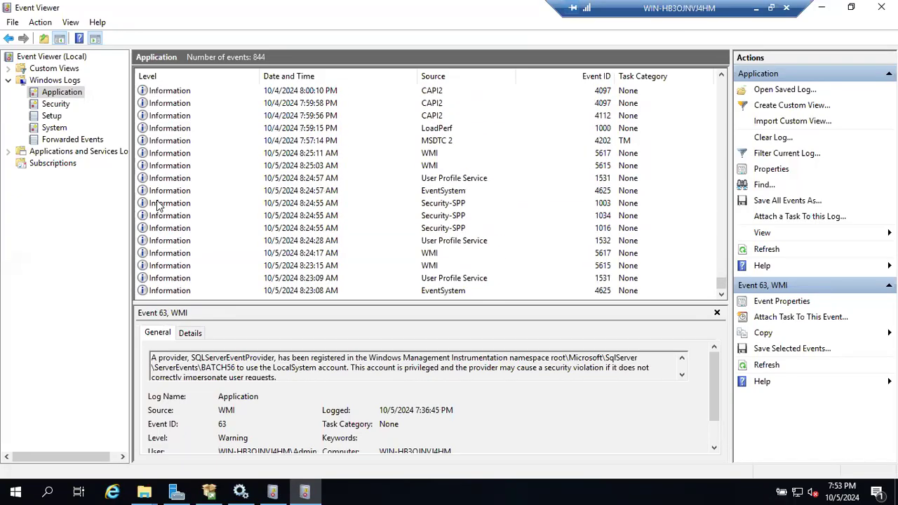
{"action": "scroll", "coordinate": [158, 204], "scroll_direction": "up", "scroll_amount": 20}
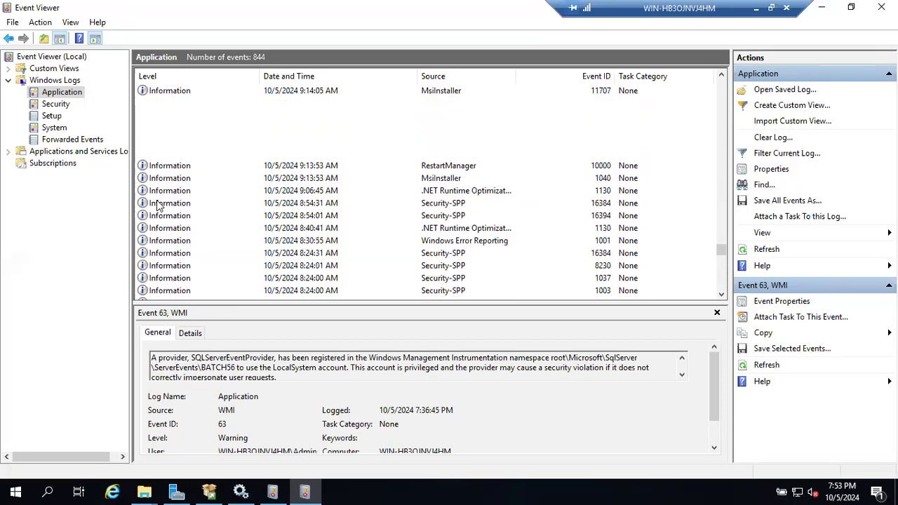
{"action": "scroll", "coordinate": [158, 204], "scroll_direction": "up", "scroll_amount": 20}
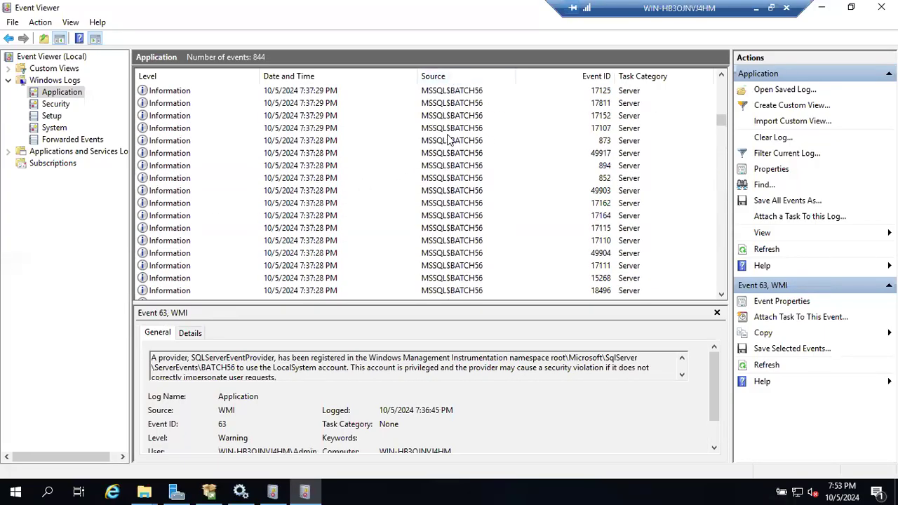
{"action": "scroll", "coordinate": [449, 156], "scroll_direction": "up", "scroll_amount": 10}
{"action": "scroll", "coordinate": [449, 156], "scroll_direction": "up", "scroll_amount": 5}
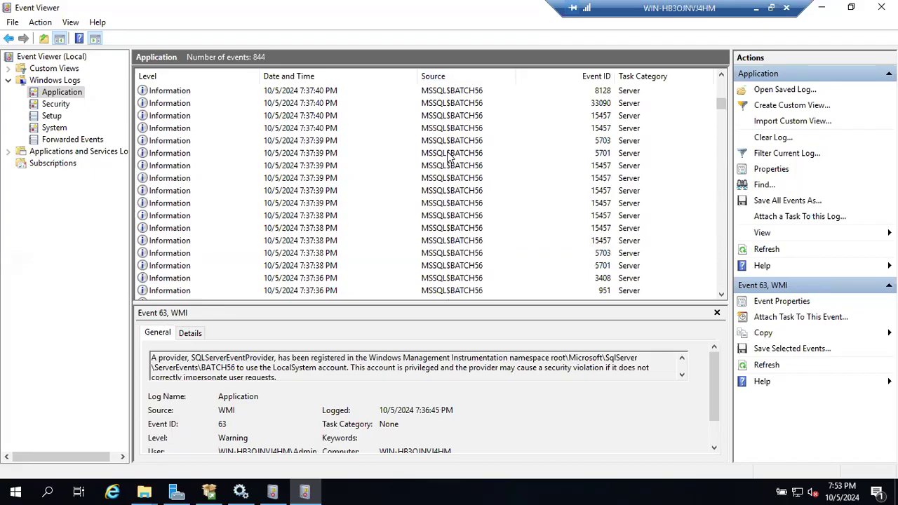
{"action": "scroll", "coordinate": [449, 156], "scroll_direction": "up", "scroll_amount": 6}
{"action": "scroll", "coordinate": [449, 156], "scroll_direction": "down", "scroll_amount": 10}
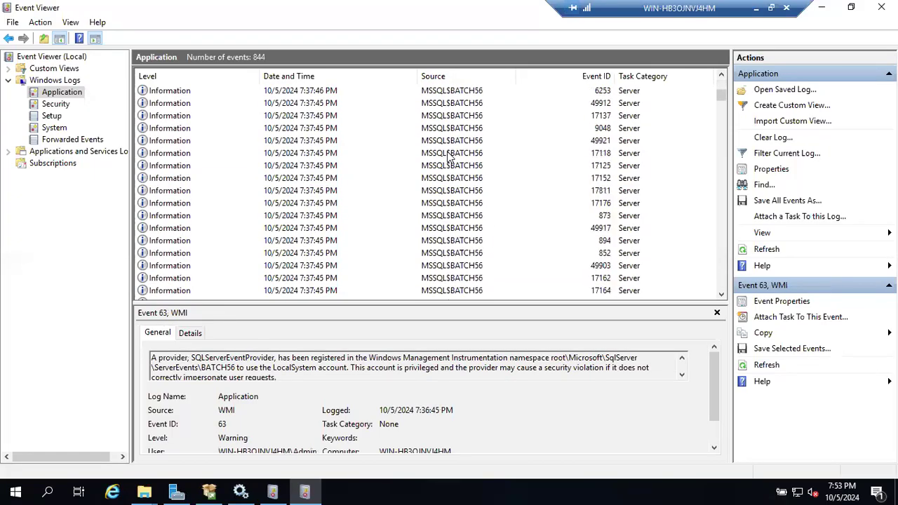
{"action": "scroll", "coordinate": [447, 240], "scroll_direction": "down", "scroll_amount": 10}
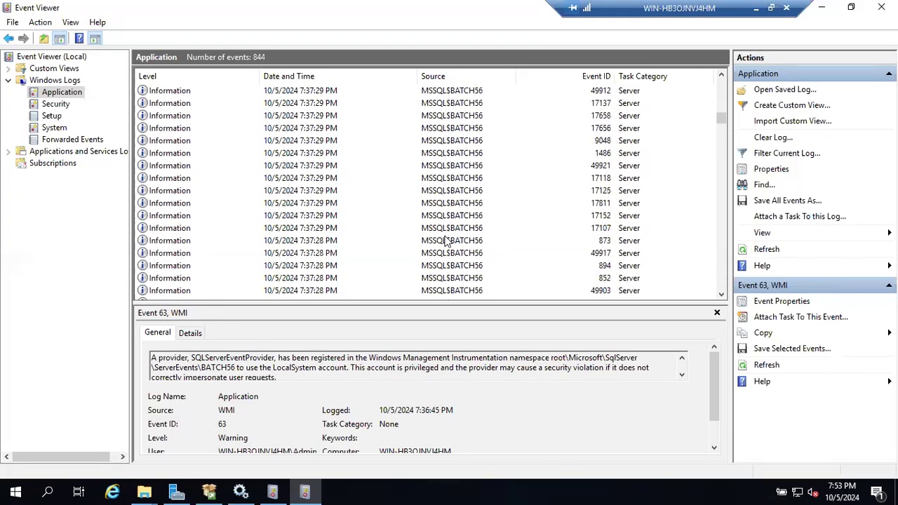
{"action": "scroll", "coordinate": [443, 184], "scroll_direction": "up", "scroll_amount": 2}
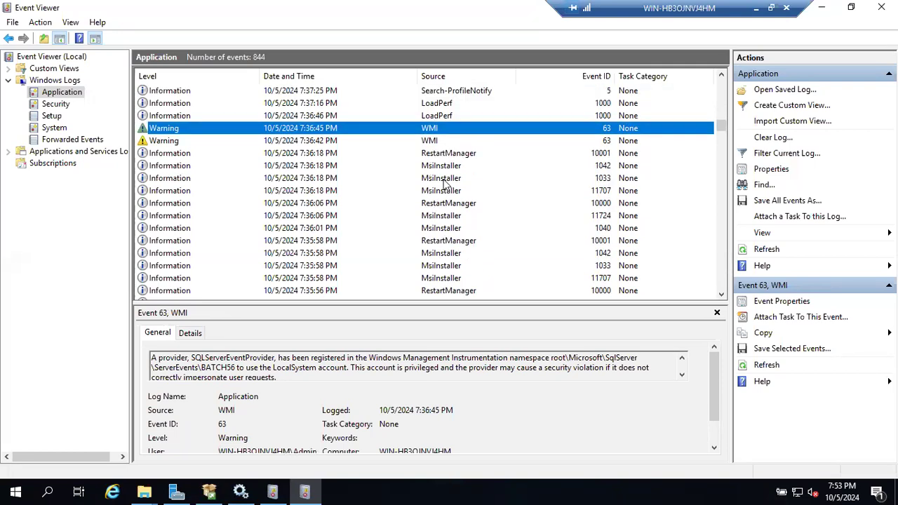
{"action": "scroll", "coordinate": [436, 162], "scroll_direction": "up", "scroll_amount": 8}
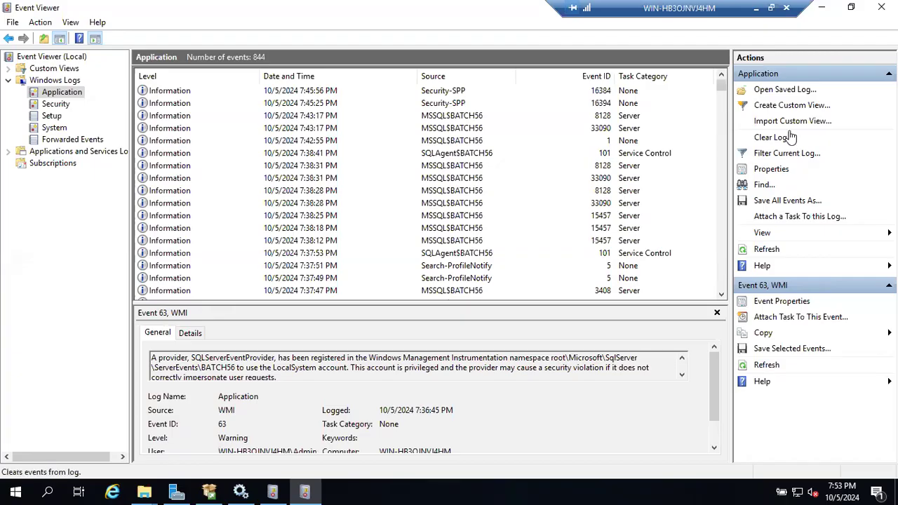
- Start a filter on the current Application log that includes the Critical, Warning and Error event levels
{"action": "left_click", "coordinate": [785, 154]}
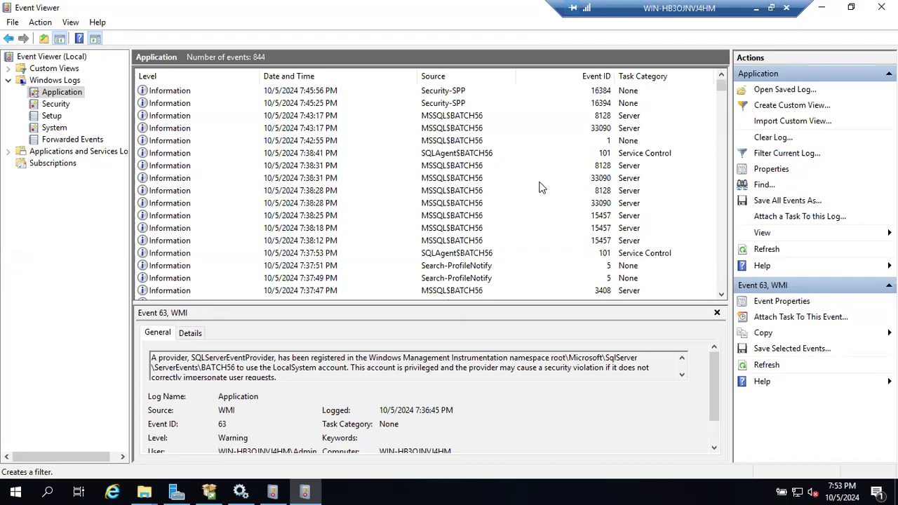
{"action": "left_click", "coordinate": [349, 132]}
{"action": "left_click", "coordinate": [394, 132]}
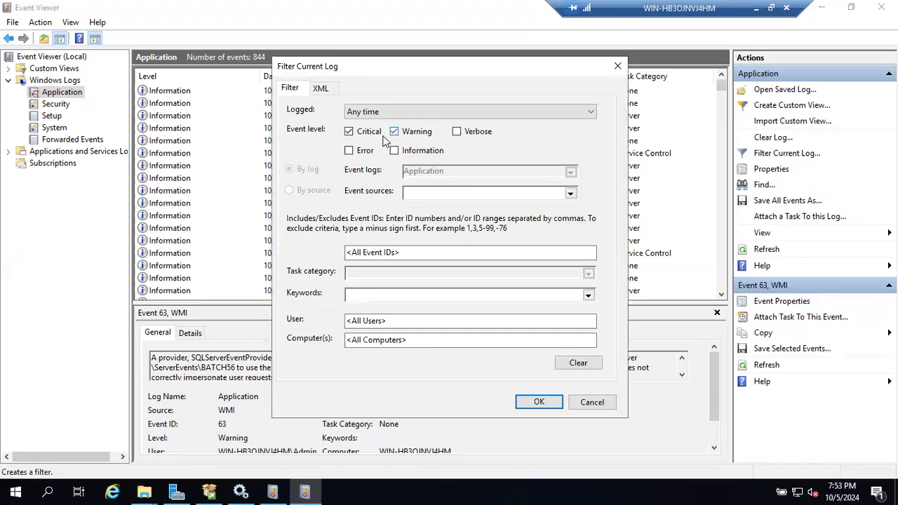
{"action": "left_click", "coordinate": [350, 151]}
- Limit the Application log filter to the event sources MSSQLSERVER, MSSQL$BATCH56$AUDIT and MSSQL$BATCH56, and apply it
{"action": "left_click", "coordinate": [572, 194]}
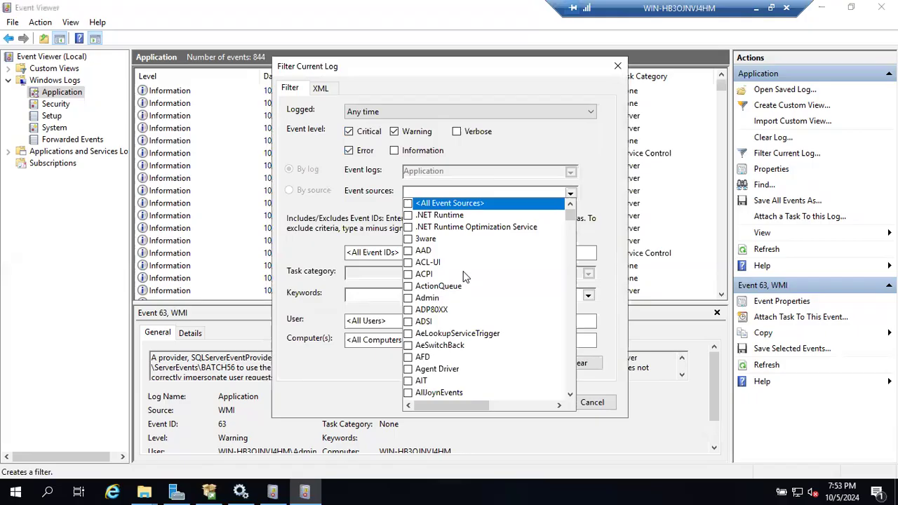
{"action": "scroll", "coordinate": [463, 277], "scroll_direction": "down", "scroll_amount": 10}
{"action": "scroll", "coordinate": [463, 277], "scroll_direction": "down", "scroll_amount": 20}
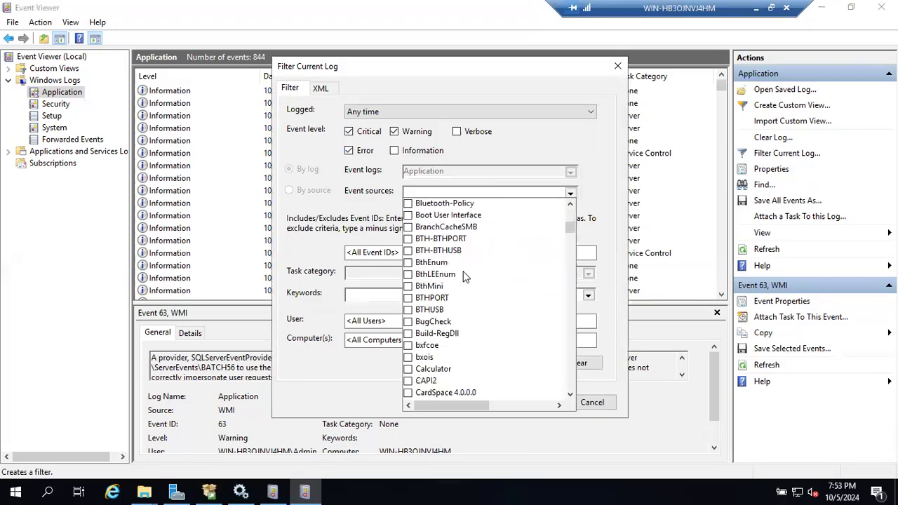
{"action": "scroll", "coordinate": [463, 277], "scroll_direction": "down", "scroll_amount": 20}
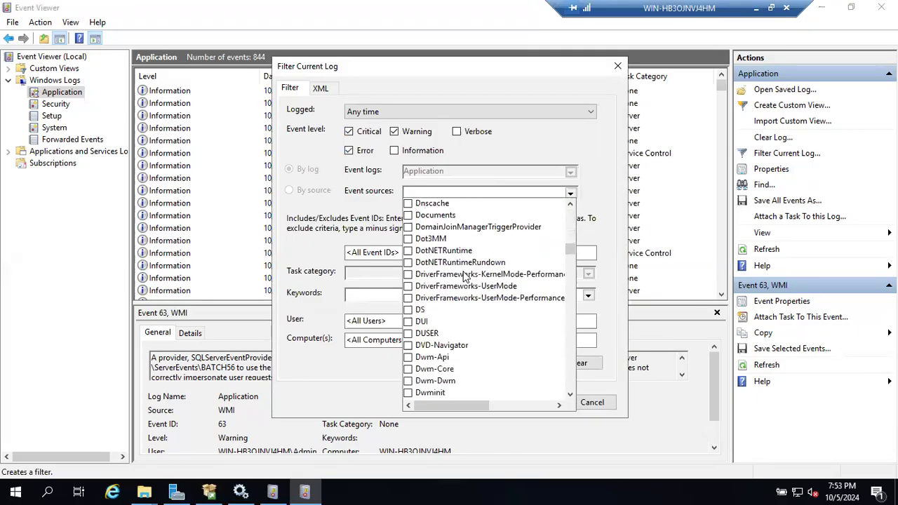
{"action": "scroll", "coordinate": [463, 277], "scroll_direction": "down", "scroll_amount": 10}
{"action": "scroll", "coordinate": [463, 277], "scroll_direction": "up", "scroll_amount": 12}
{"action": "scroll", "coordinate": [464, 277], "scroll_direction": "up", "scroll_amount": 20}
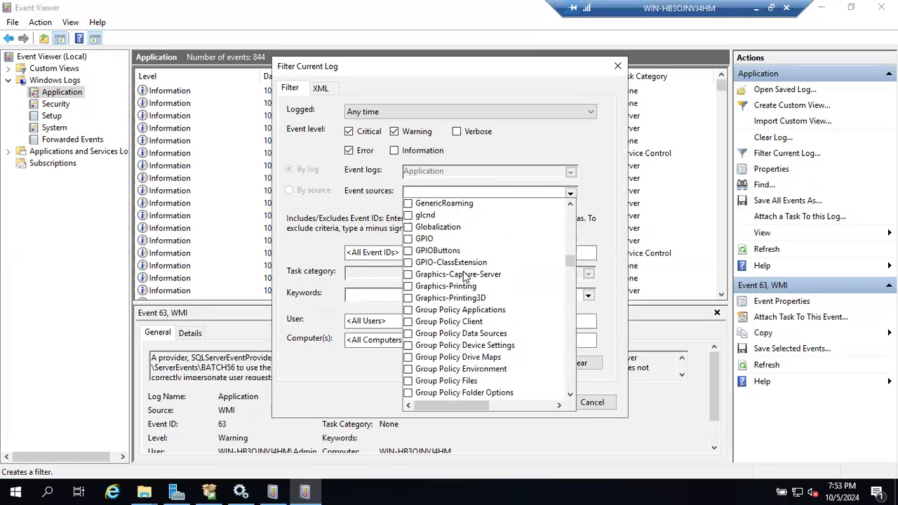
{"action": "scroll", "coordinate": [465, 277], "scroll_direction": "down", "scroll_amount": 5}
{"action": "scroll", "coordinate": [464, 277], "scroll_direction": "up", "scroll_amount": 10}
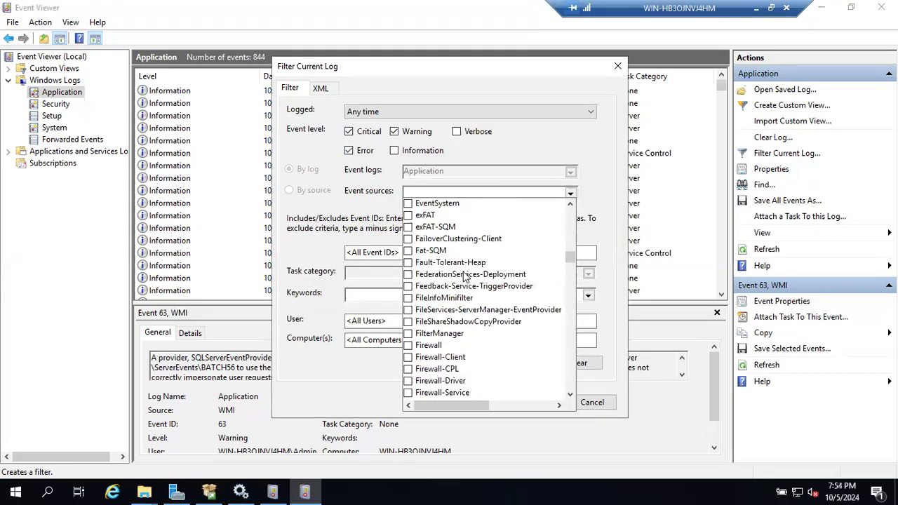
{"action": "scroll", "coordinate": [463, 277], "scroll_direction": "down", "scroll_amount": 20}
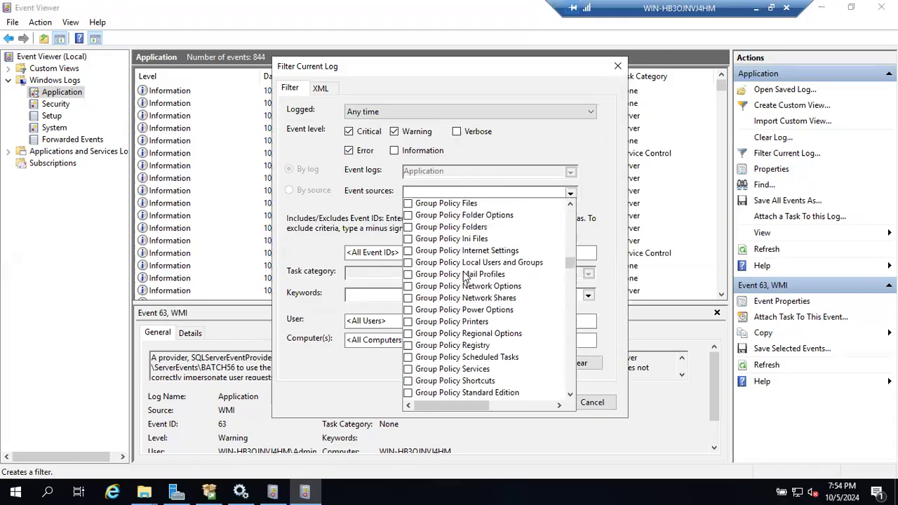
{"action": "scroll", "coordinate": [465, 277], "scroll_direction": "down", "scroll_amount": 20}
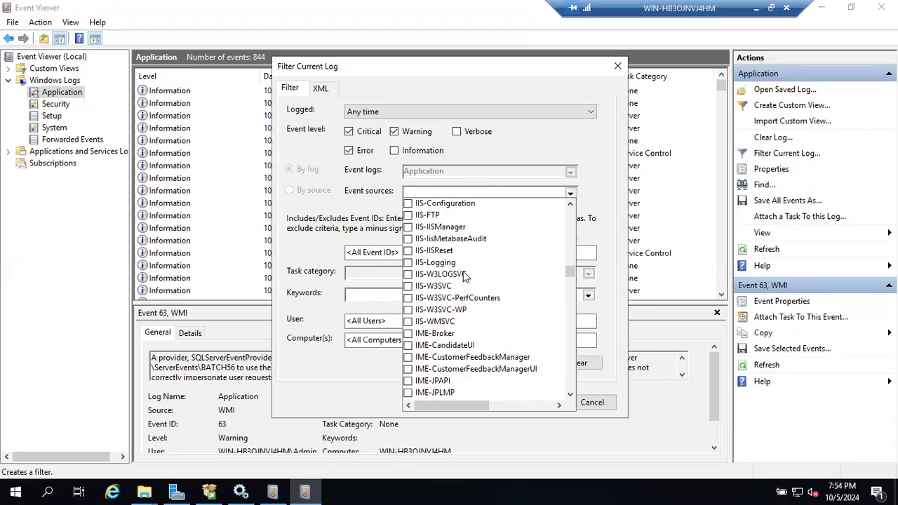
{"action": "scroll", "coordinate": [465, 277], "scroll_direction": "down", "scroll_amount": 15}
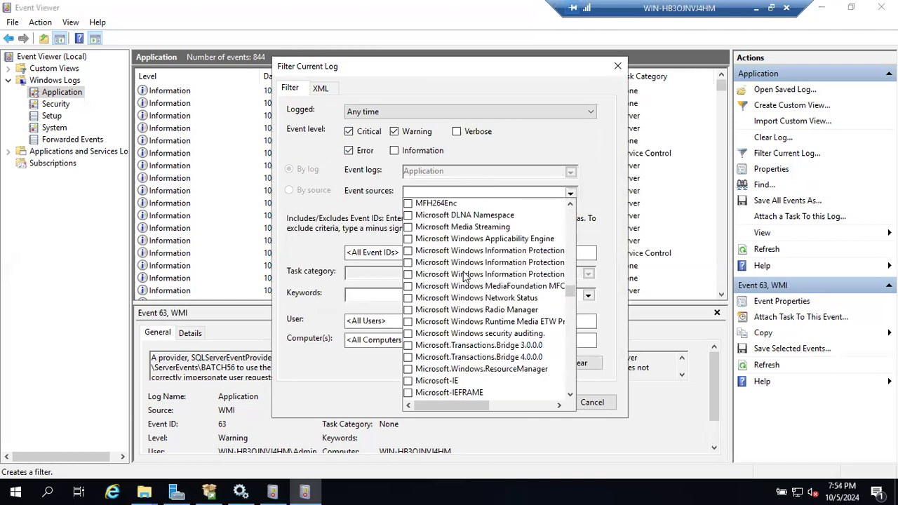
{"action": "scroll", "coordinate": [463, 277], "scroll_direction": "down", "scroll_amount": 10}
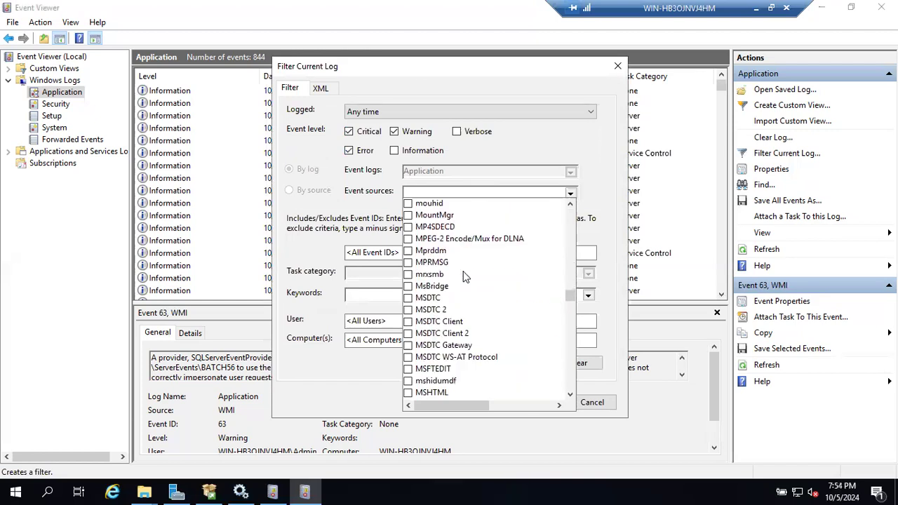
{"action": "scroll", "coordinate": [465, 277], "scroll_direction": "down", "scroll_amount": 2}
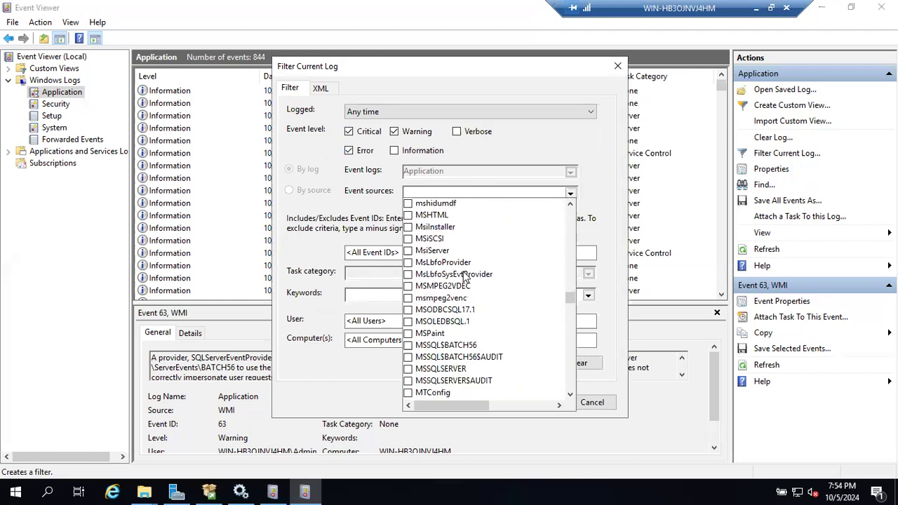
{"action": "left_click", "coordinate": [409, 369]}
{"action": "left_click", "coordinate": [408, 357]}
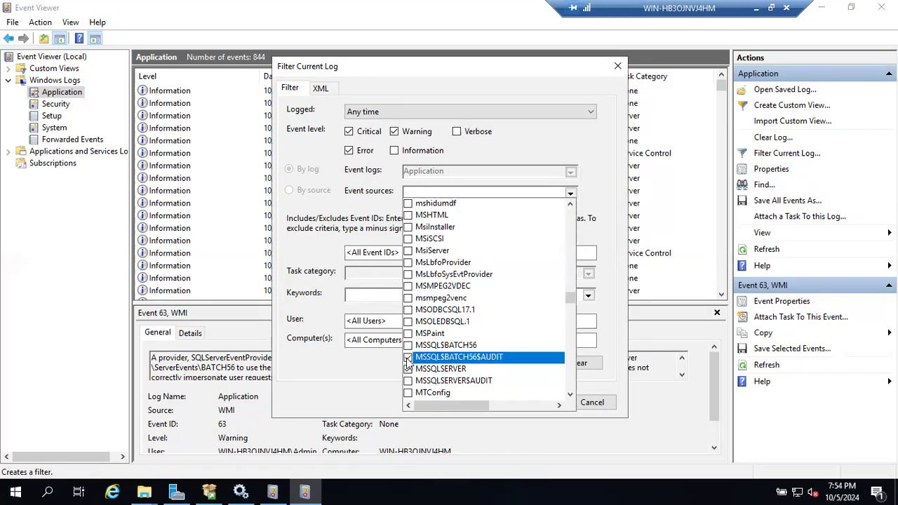
{"action": "left_click", "coordinate": [408, 345]}
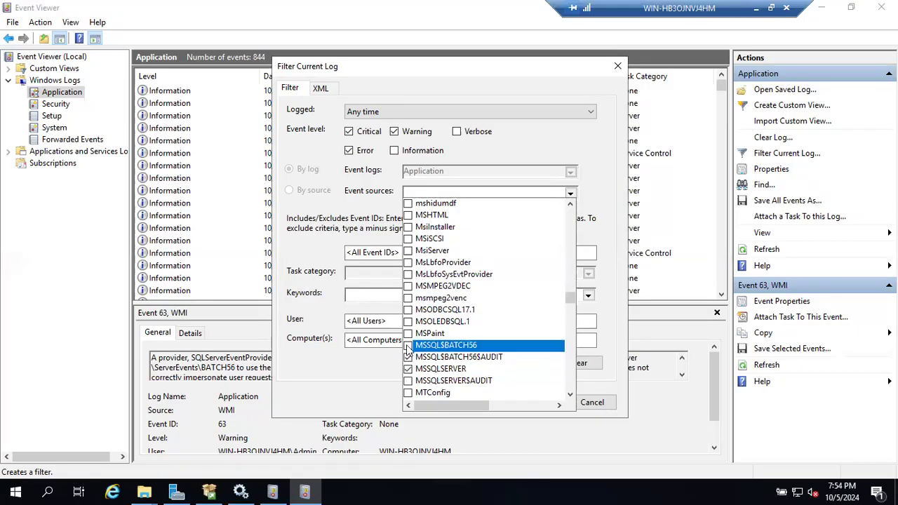
{"action": "left_click", "coordinate": [586, 147]}
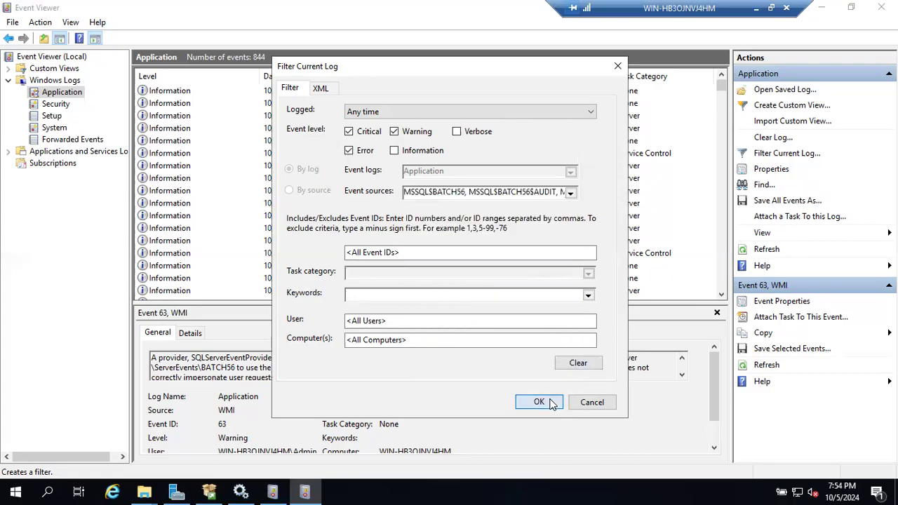
{"action": "left_click", "coordinate": [539, 401]}
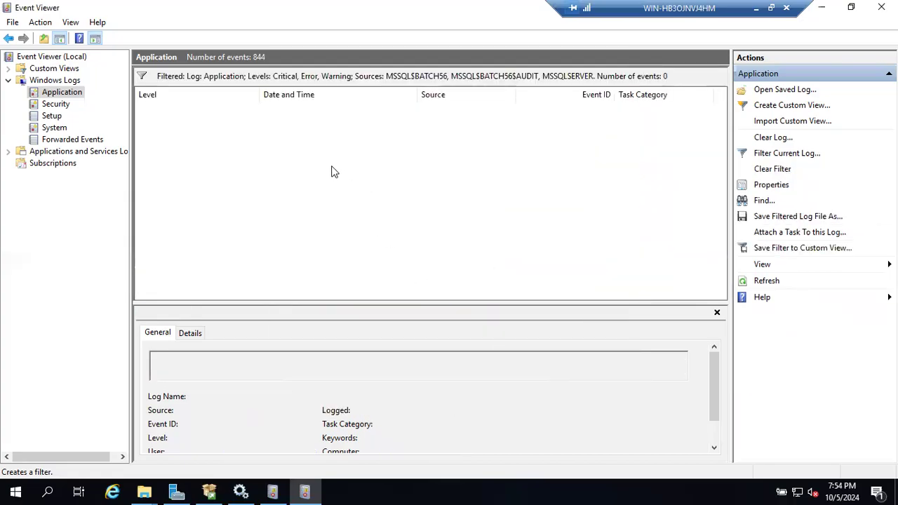
- Add the Information event level to the Application log's current filter and apply it
{"action": "left_click", "coordinate": [759, 156]}
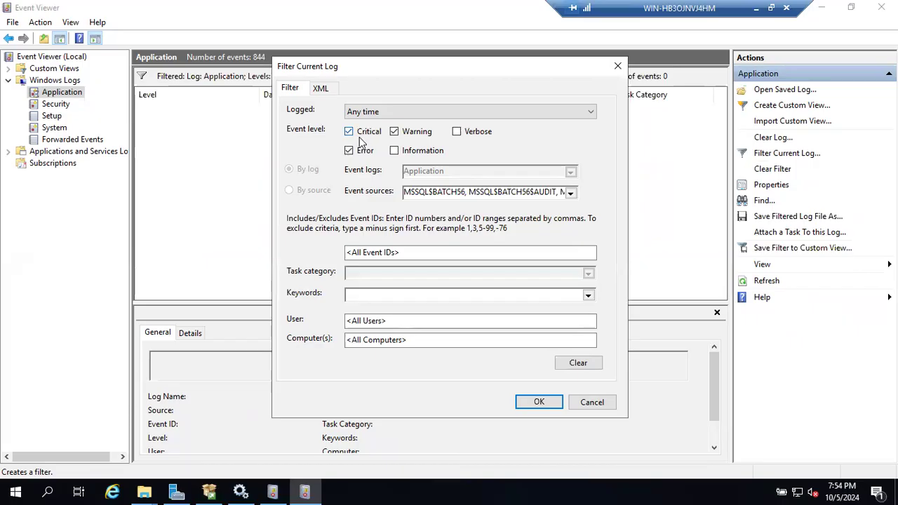
{"action": "left_click", "coordinate": [394, 151]}
{"action": "left_click", "coordinate": [539, 402]}
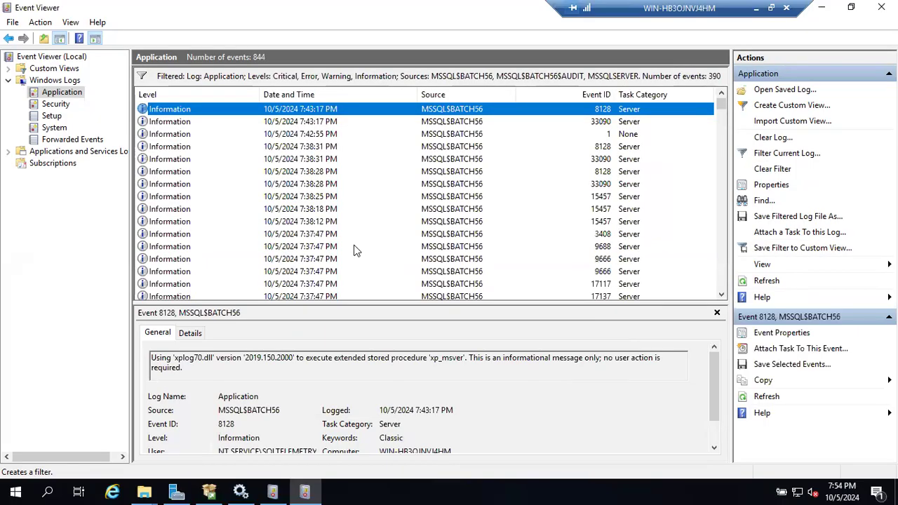
- Examine the filtered SQL Server events, viewing the messages of several MSSQLSERVER entries from the morning of 10/5/2024
{"action": "left_click", "coordinate": [428, 149]}
{"action": "scroll", "coordinate": [431, 147], "scroll_direction": "down", "scroll_amount": 6}
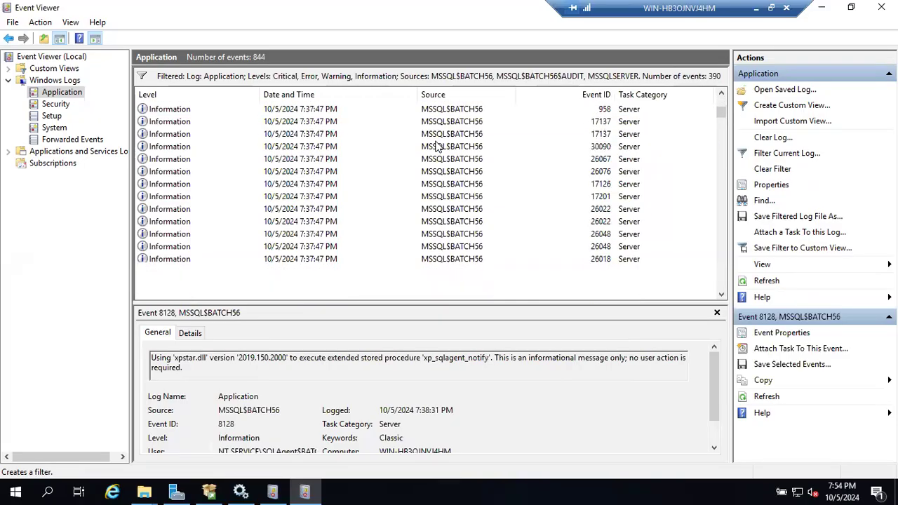
{"action": "scroll", "coordinate": [449, 161], "scroll_direction": "down", "scroll_amount": 20}
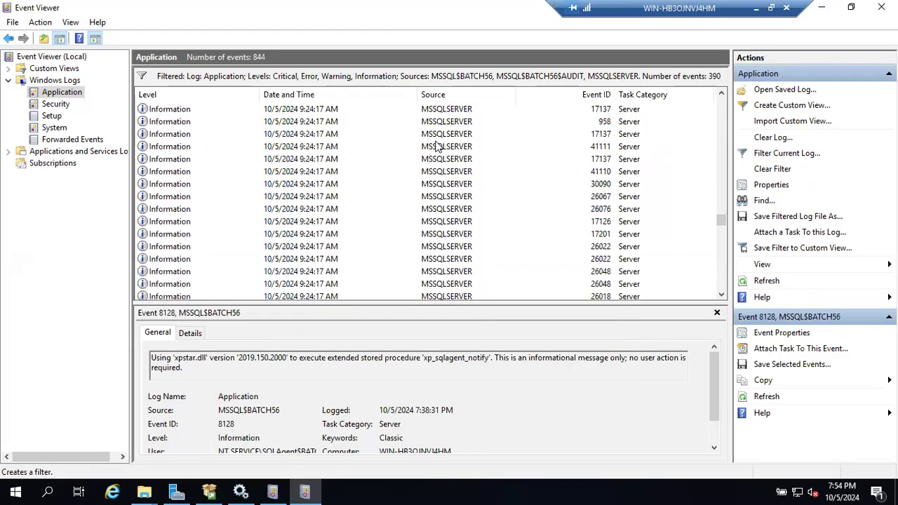
{"action": "left_click", "coordinate": [469, 184]}
{"action": "left_click", "coordinate": [457, 209]}
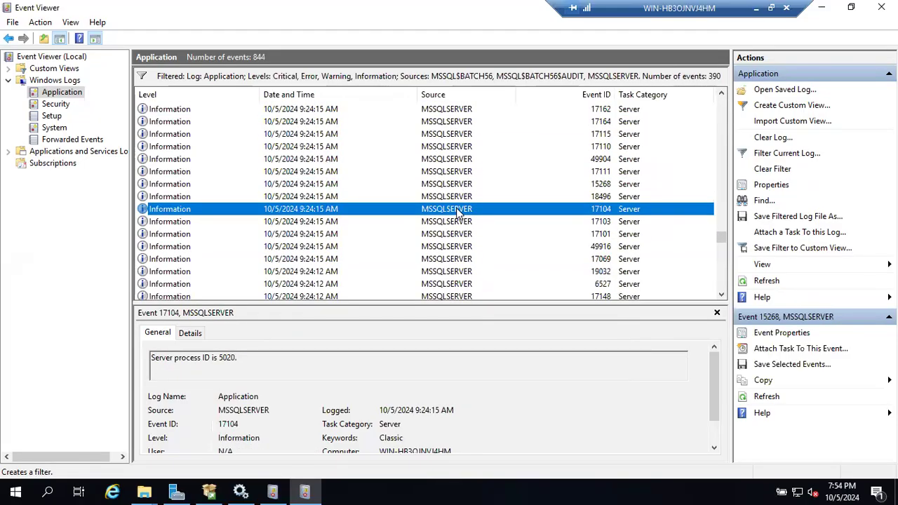
{"action": "scroll", "coordinate": [457, 214], "scroll_direction": "down", "scroll_amount": 4}
{"action": "left_click", "coordinate": [457, 209]}
{"action": "scroll", "coordinate": [457, 214], "scroll_direction": "up", "scroll_amount": 6}
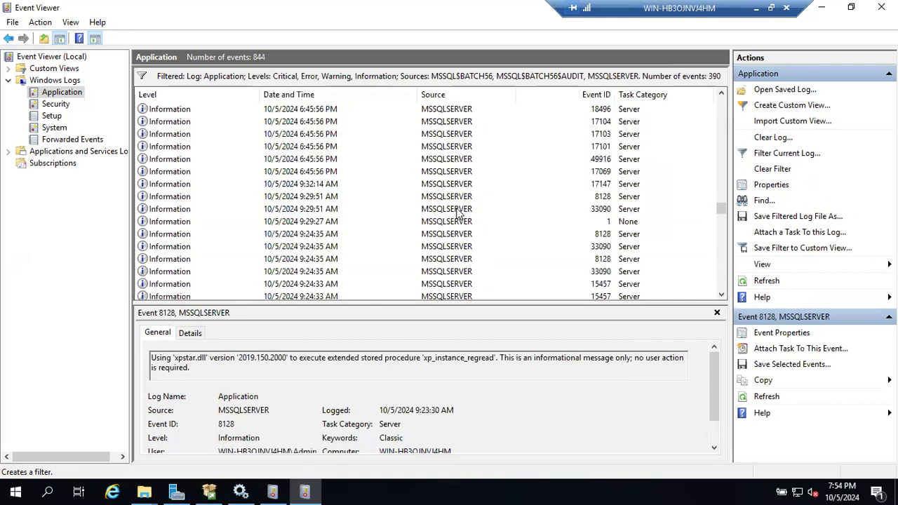
{"action": "scroll", "coordinate": [457, 214], "scroll_direction": "down", "scroll_amount": 6}
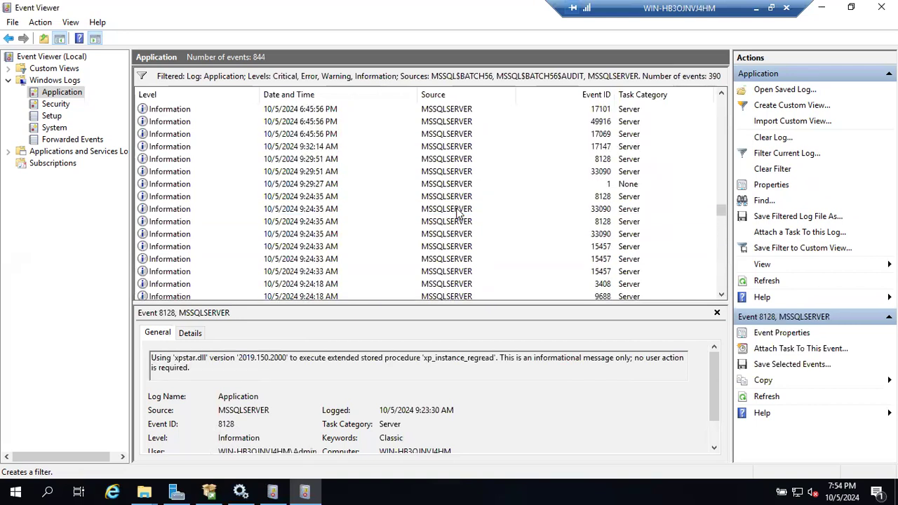
{"action": "left_click", "coordinate": [442, 251]}
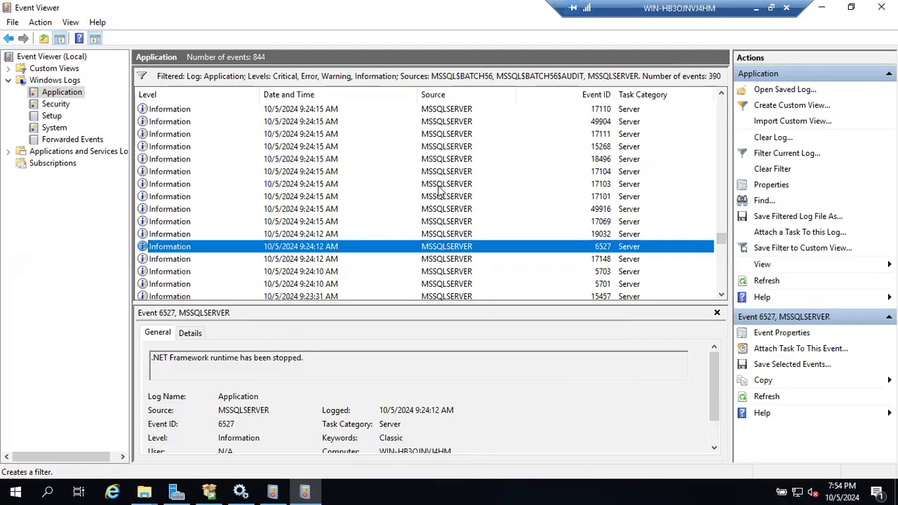
{"action": "scroll", "coordinate": [437, 189], "scroll_direction": "down", "scroll_amount": 1}
{"action": "scroll", "coordinate": [438, 189], "scroll_direction": "up", "scroll_amount": 10}
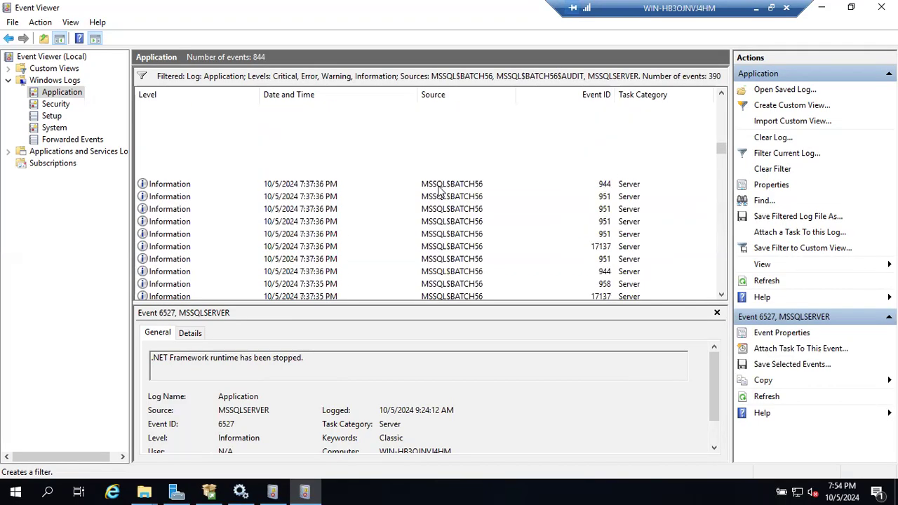
- View the messages of several of the newest MSSQL$BATCH56 events, ending with event 15457 logged at 7:38:25 PM
{"action": "left_click", "coordinate": [452, 160]}
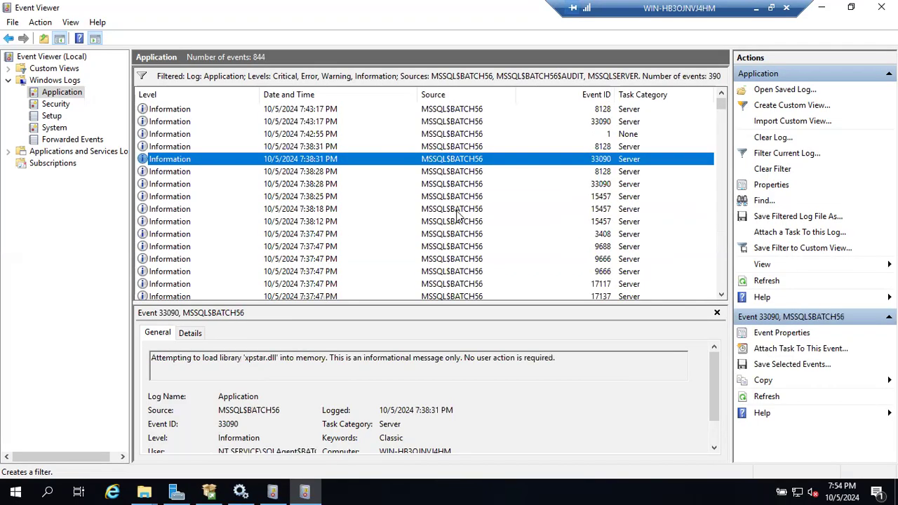
{"action": "left_click", "coordinate": [440, 136]}
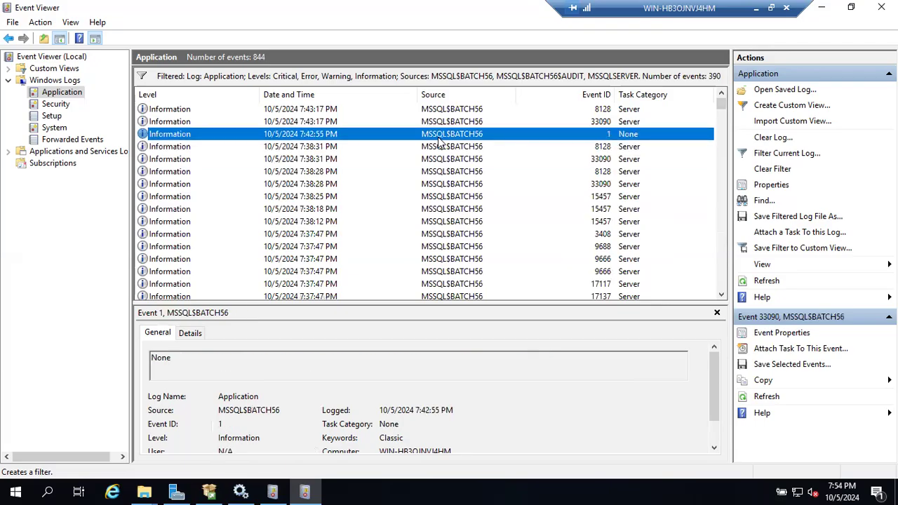
{"action": "left_click", "coordinate": [445, 175]}
{"action": "left_click", "coordinate": [445, 199]}
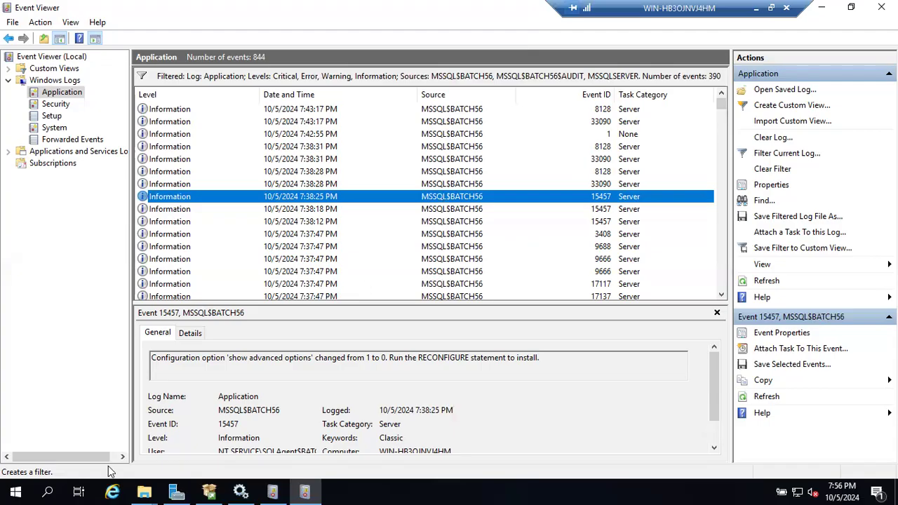
- Check the account options available for the signed-in Windows user, and dismiss them
{"action": "left_click", "coordinate": [14, 491]}
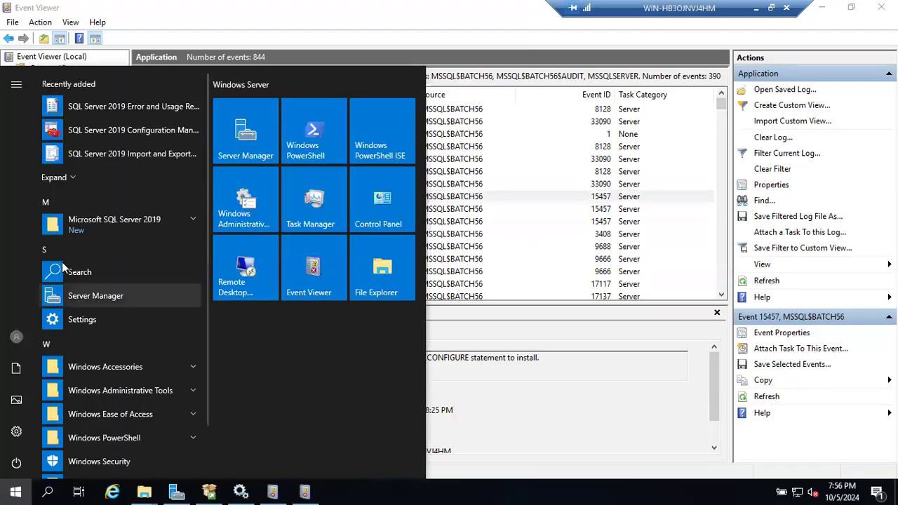
{"action": "left_click", "coordinate": [17, 345]}
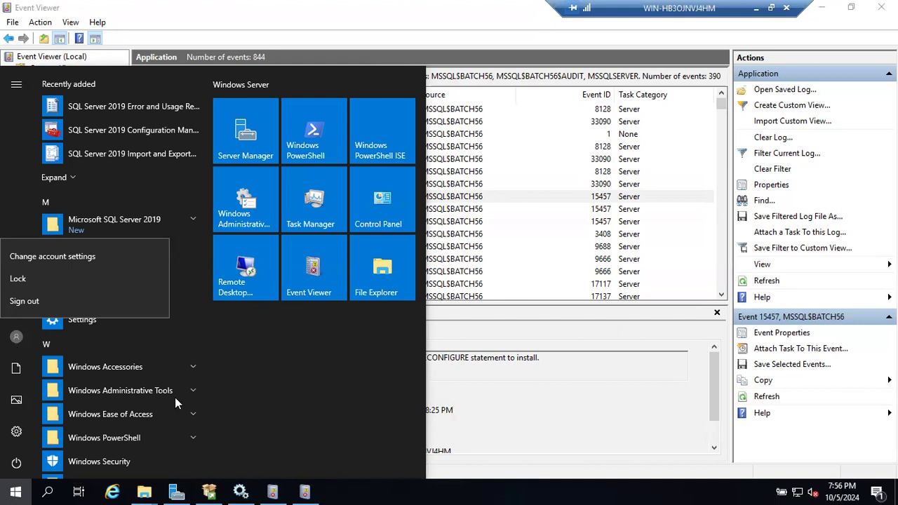
{"action": "left_click", "coordinate": [336, 485]}
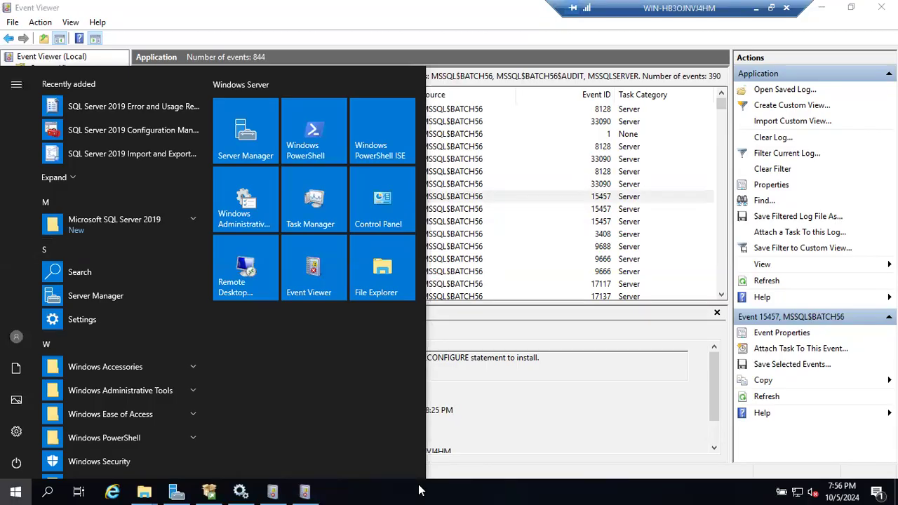
- Launch Local Users and Groups with the lusrmgr.msc run command and view the members of the Administrators group
{"action": "key", "text": "super+r"}
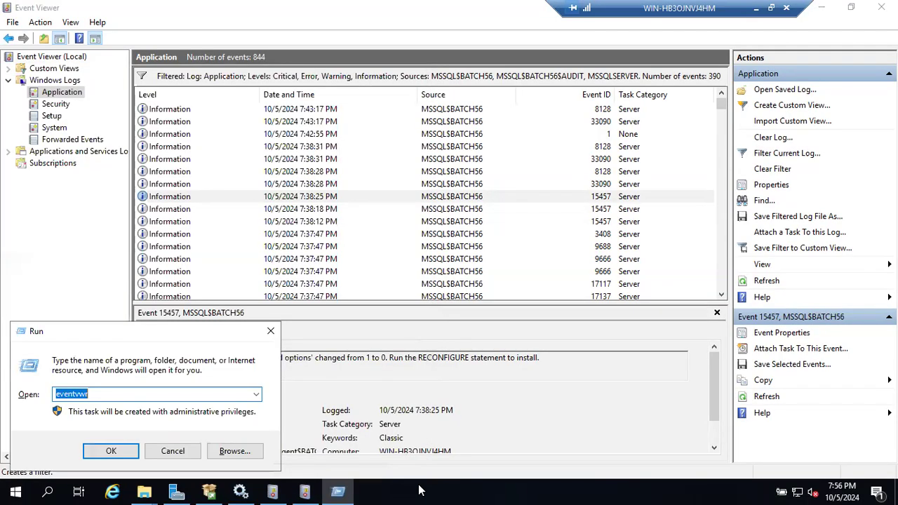
{"action": "type", "text": "lusrmgr.msc"}
{"action": "key", "text": "Return"}
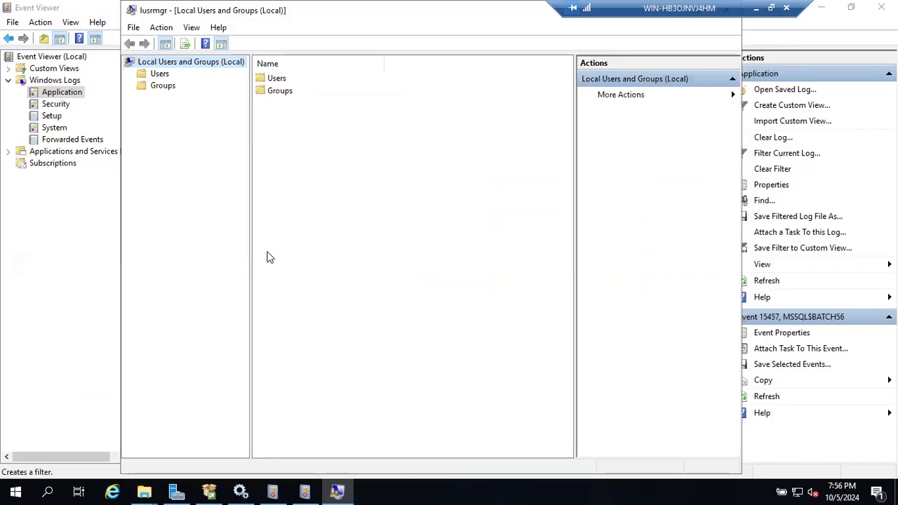
{"action": "double_click", "coordinate": [286, 91]}
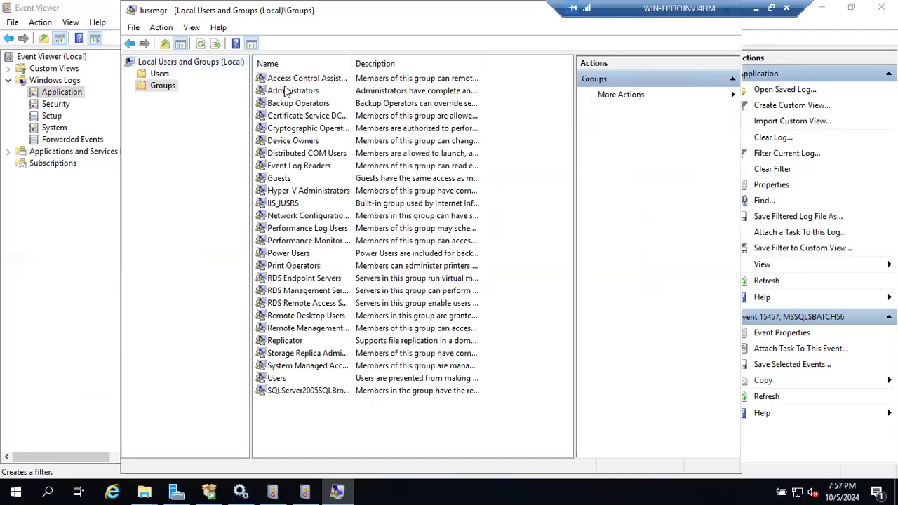
{"action": "double_click", "coordinate": [285, 91]}
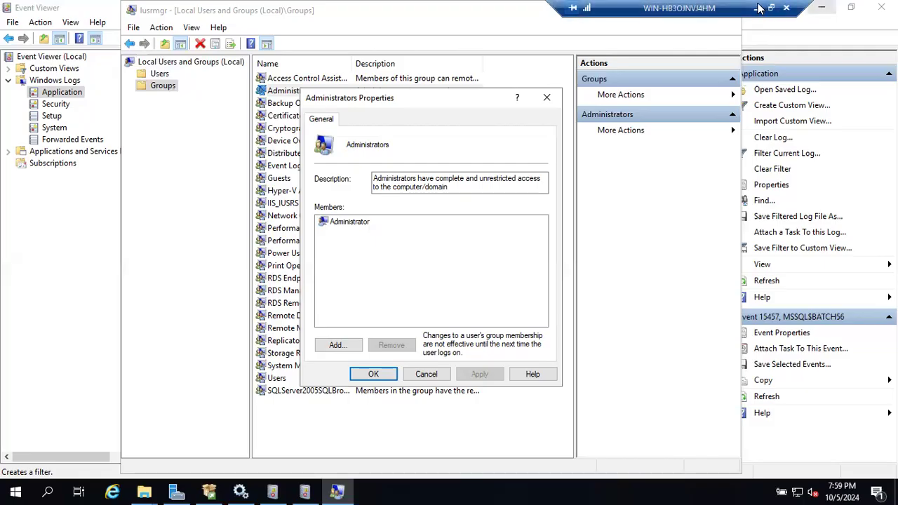
- Check the local browser's recent downloads for the SSMS installer, and return to the remote server session
{"action": "left_click", "coordinate": [758, 8]}
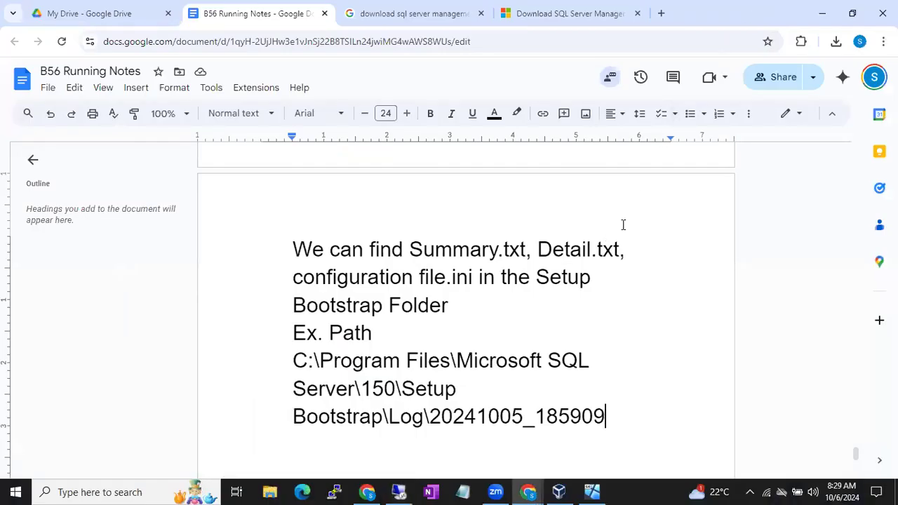
{"action": "left_click", "coordinate": [839, 43]}
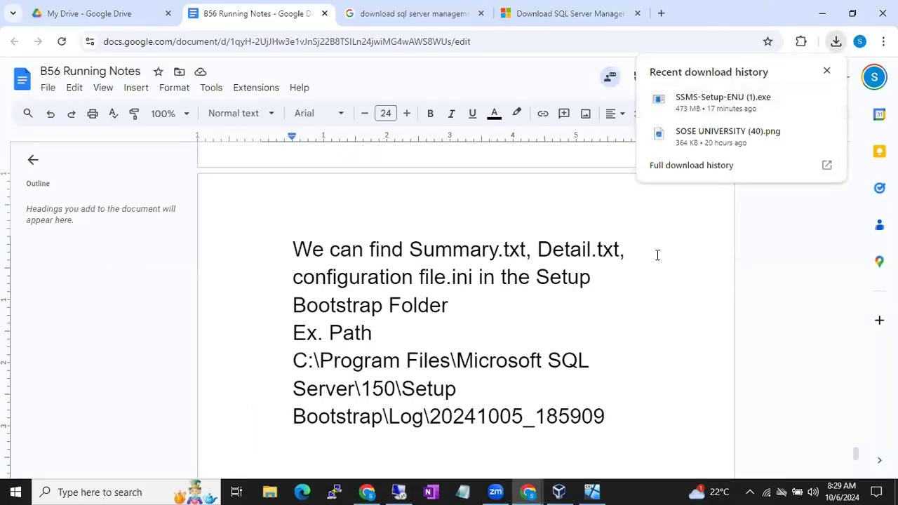
{"action": "left_click", "coordinate": [640, 490]}
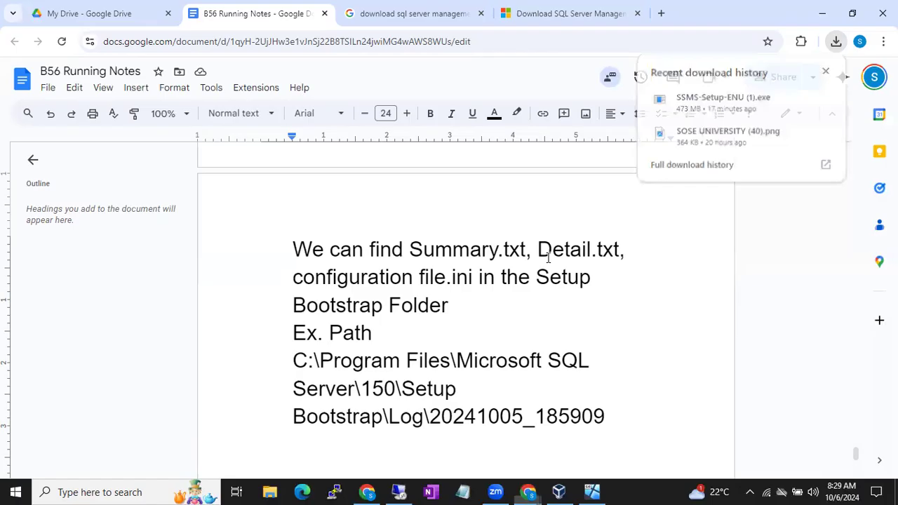
{"action": "left_click", "coordinate": [398, 491]}
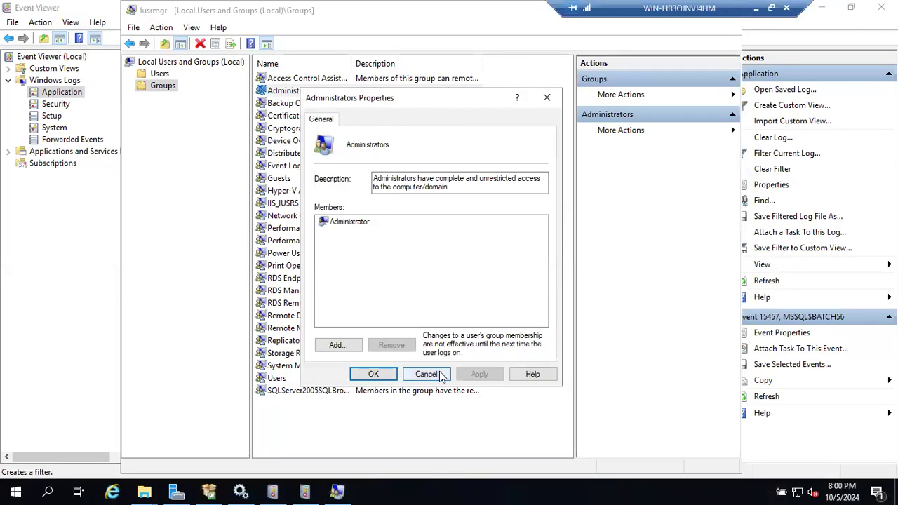
- Close the Administrators group properties and clear the server desktop, minimizing the open consoles and closing the spare Event Viewer window
{"action": "left_click", "coordinate": [442, 375]}
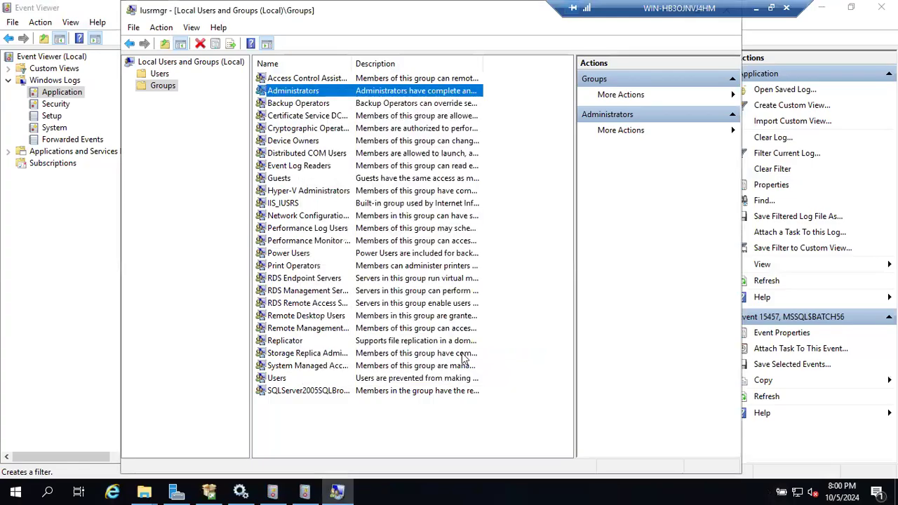
{"action": "left_click", "coordinate": [822, 6]}
{"action": "left_click", "coordinate": [821, 5]}
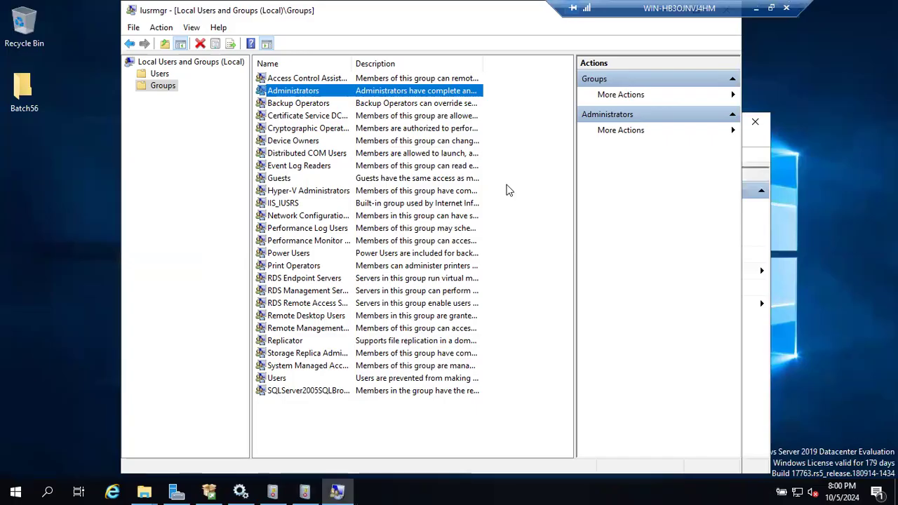
{"action": "left_click_drag", "start_coordinate": [704, 13], "coordinate": [605, 10]}
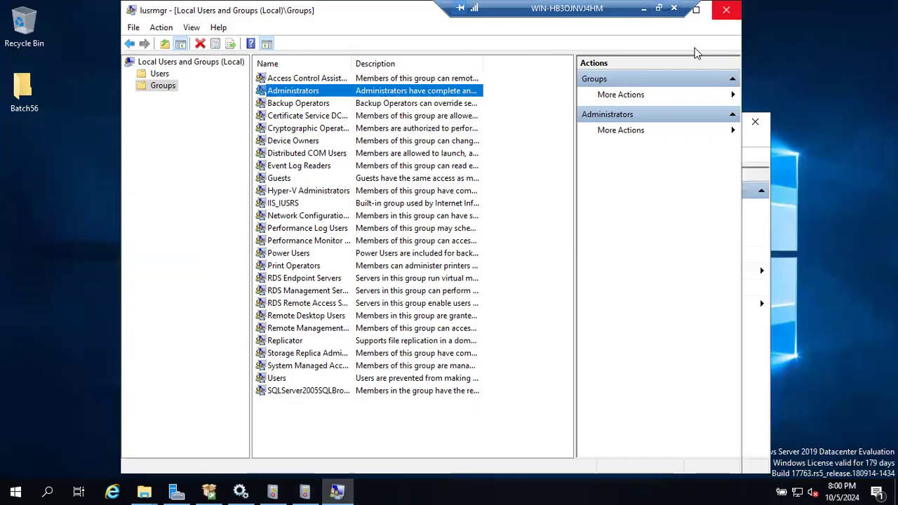
{"action": "left_click", "coordinate": [698, 11]}
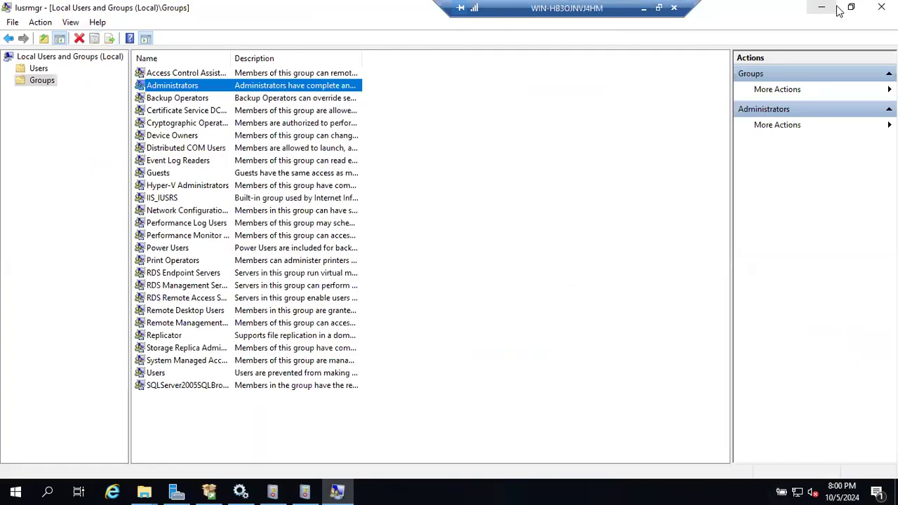
{"action": "left_click", "coordinate": [824, 6]}
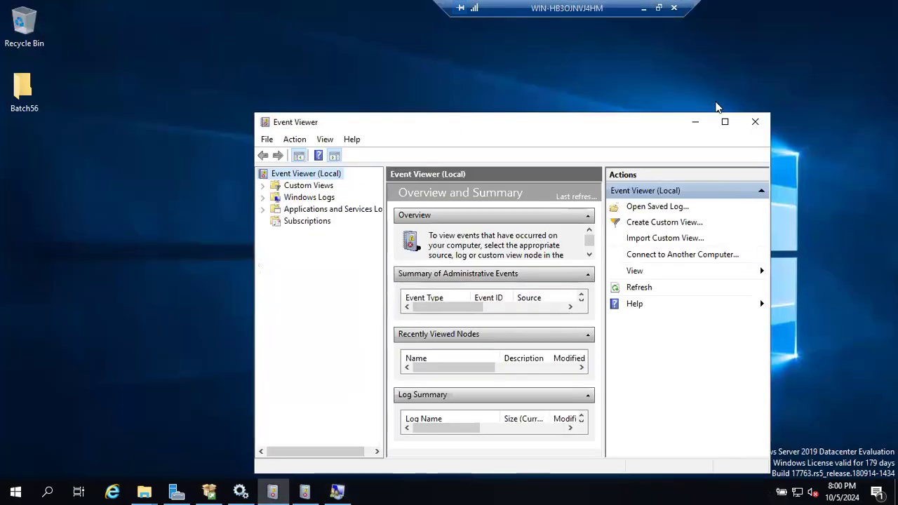
{"action": "left_click", "coordinate": [754, 122]}
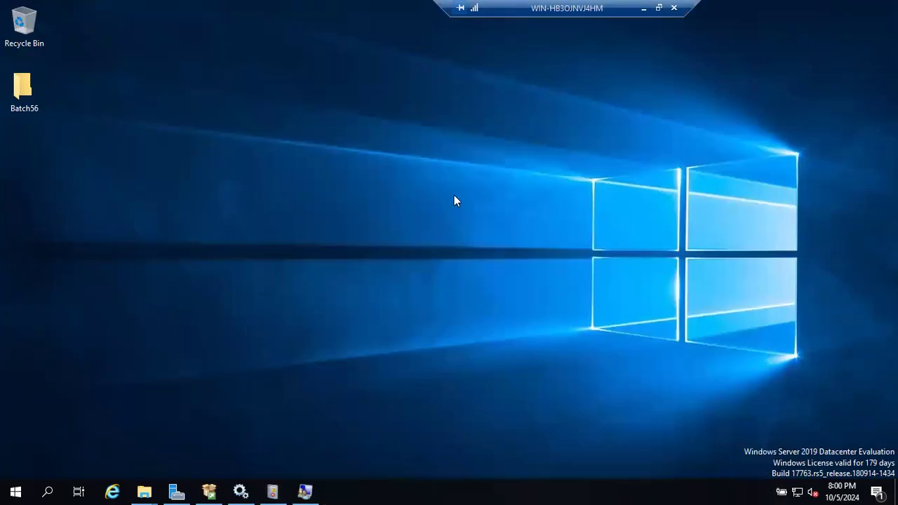
- Paste the copied SSMS-Setup-ENU (1).exe installer onto the remote server's desktop
{"action": "right_click", "coordinate": [106, 151]}
{"action": "left_click", "coordinate": [132, 207]}
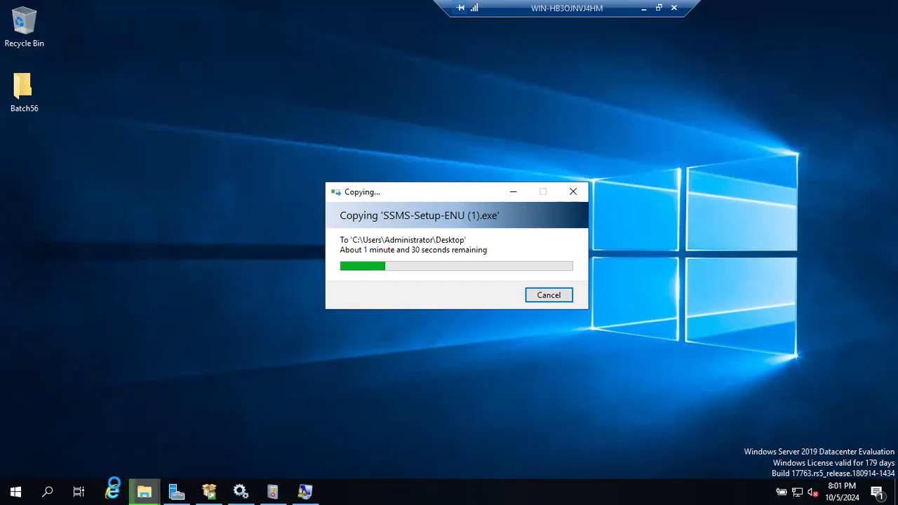
{"action": "left_click", "coordinate": [113, 491]}
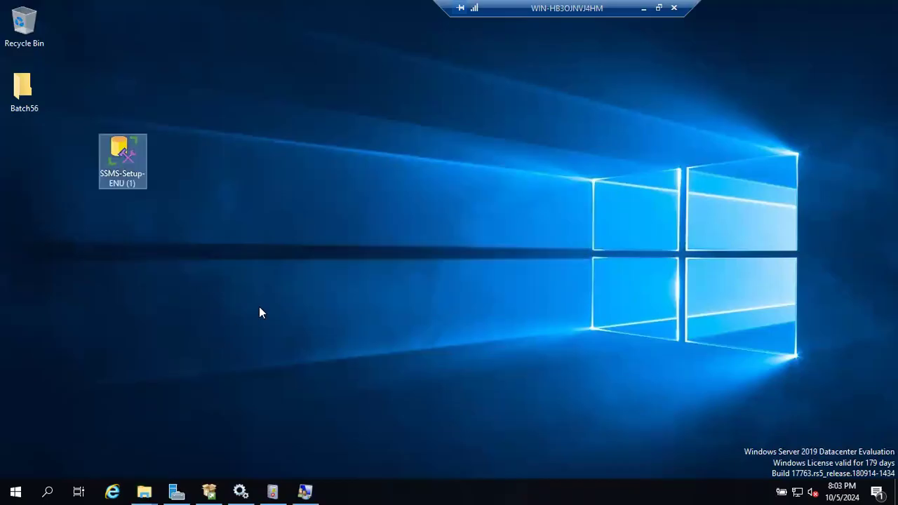
- Start installing SQL Server Management Studio 20.2 from the desktop installer in the default location, and return to the local running notes
{"action": "right_click", "coordinate": [123, 155]}
{"action": "left_click", "coordinate": [153, 181]}
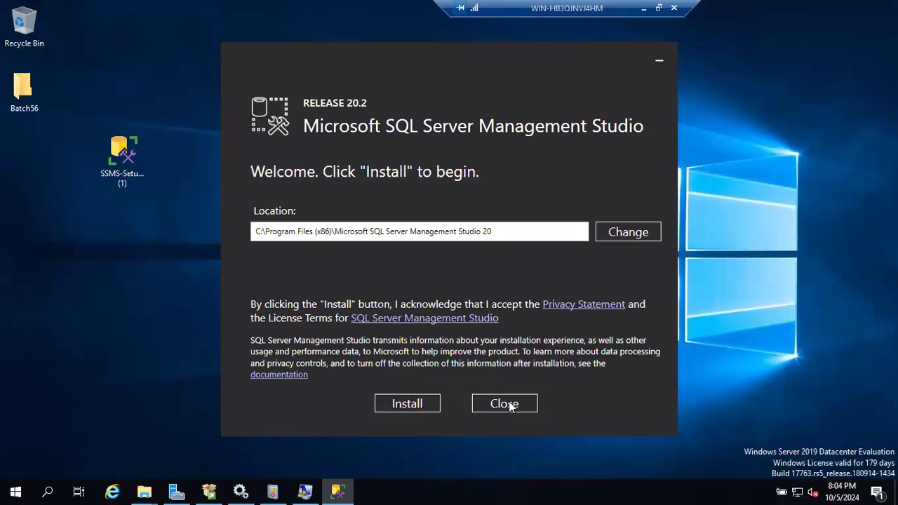
{"action": "left_click", "coordinate": [429, 406]}
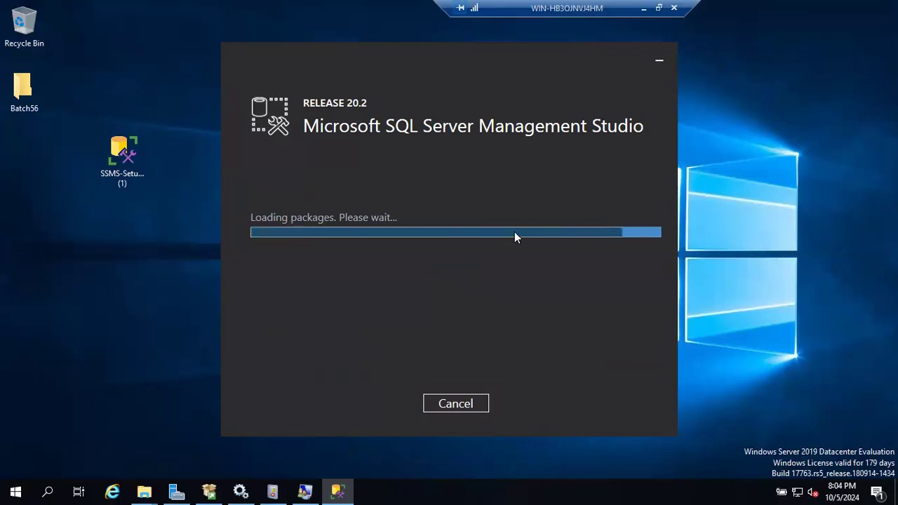
{"action": "left_click", "coordinate": [644, 11]}
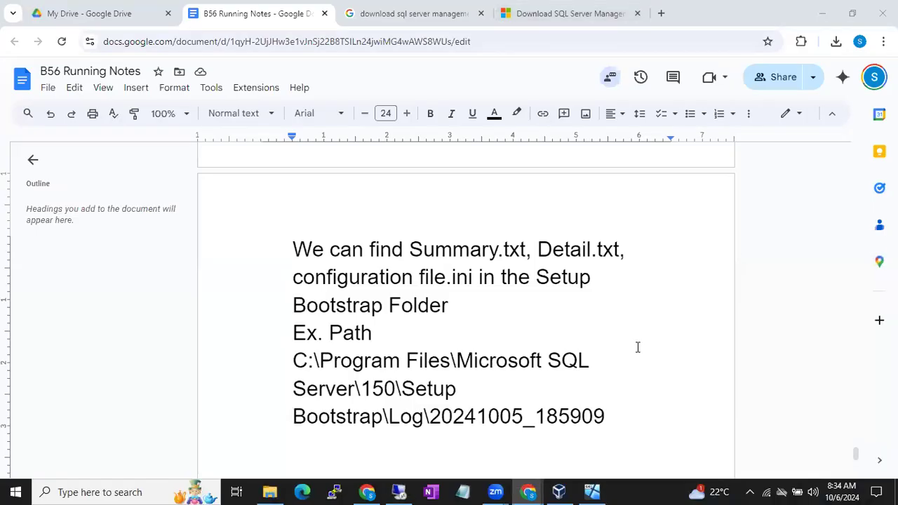